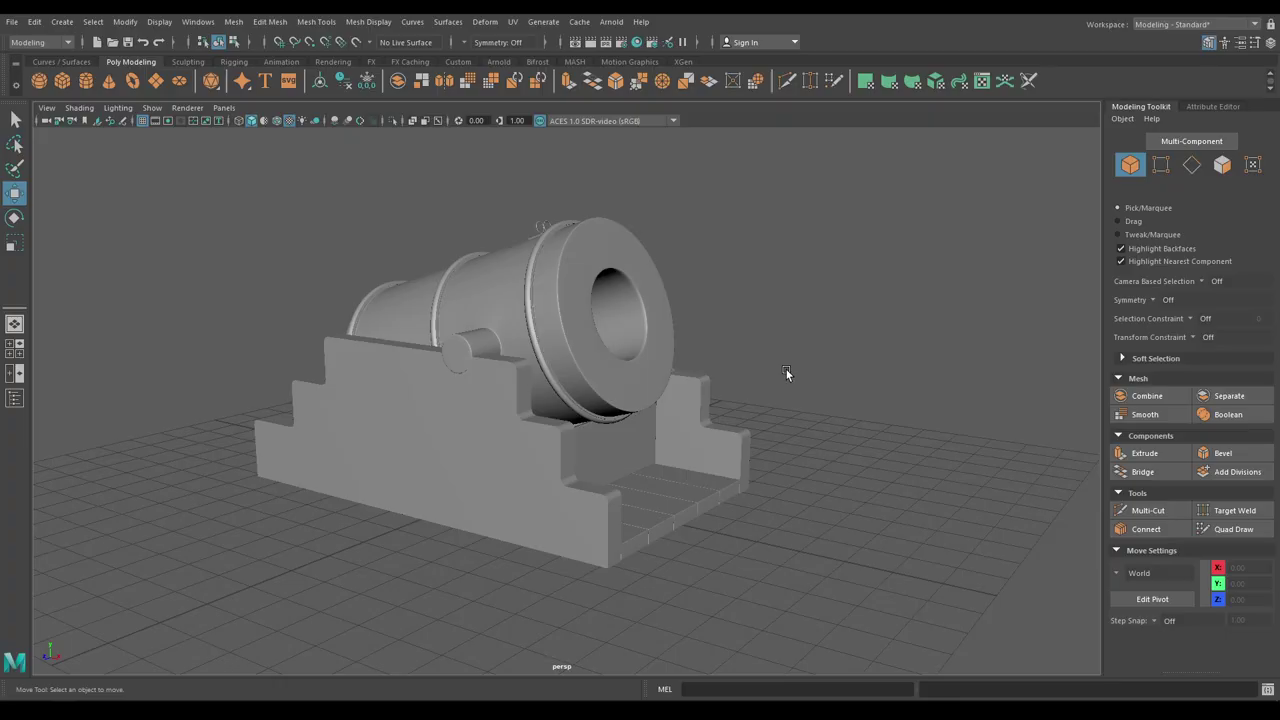
Step: Display the wireframe edges over the shaded cannon and carriage
alt+drag(786, 369, 568, 484)
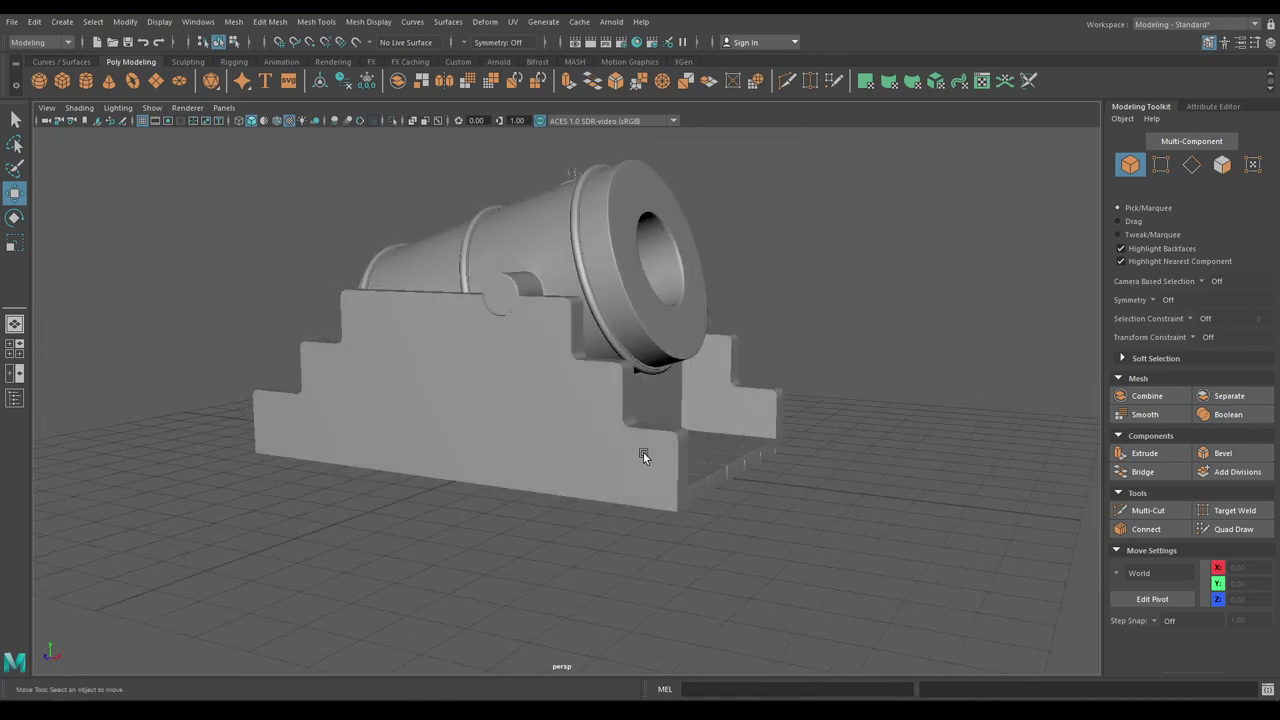
alt+drag(643, 452, 590, 459)
scroll(590, 459, up, 2)
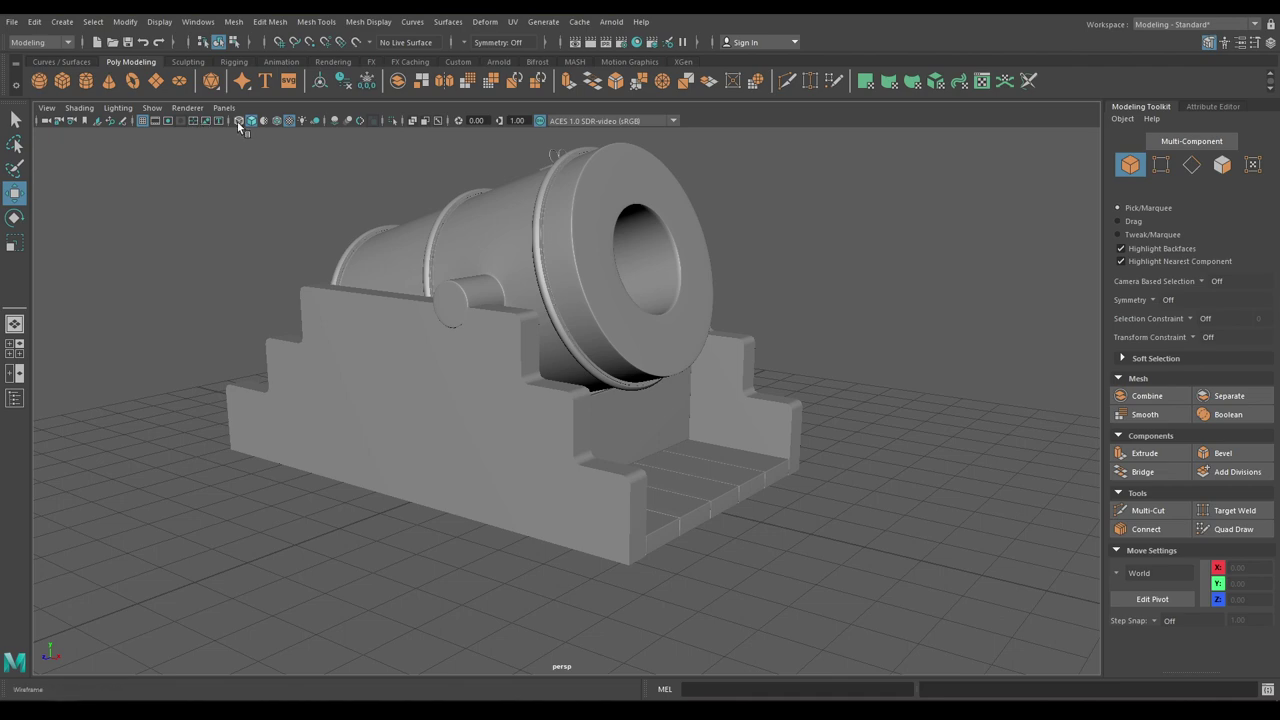
click(278, 122)
Step: Create a polygon cylinder and move it forward along X to about 3.86, at the front of the carriage
mouse_move(667, 384)
alt+mouse_down()
mouse_move(680, 384)
mouse_move(639, 350)
mouse_move(668, 409)
alt+mouse_up()
scroll(639, 350, up, 2)
shift+right_click(810, 222)
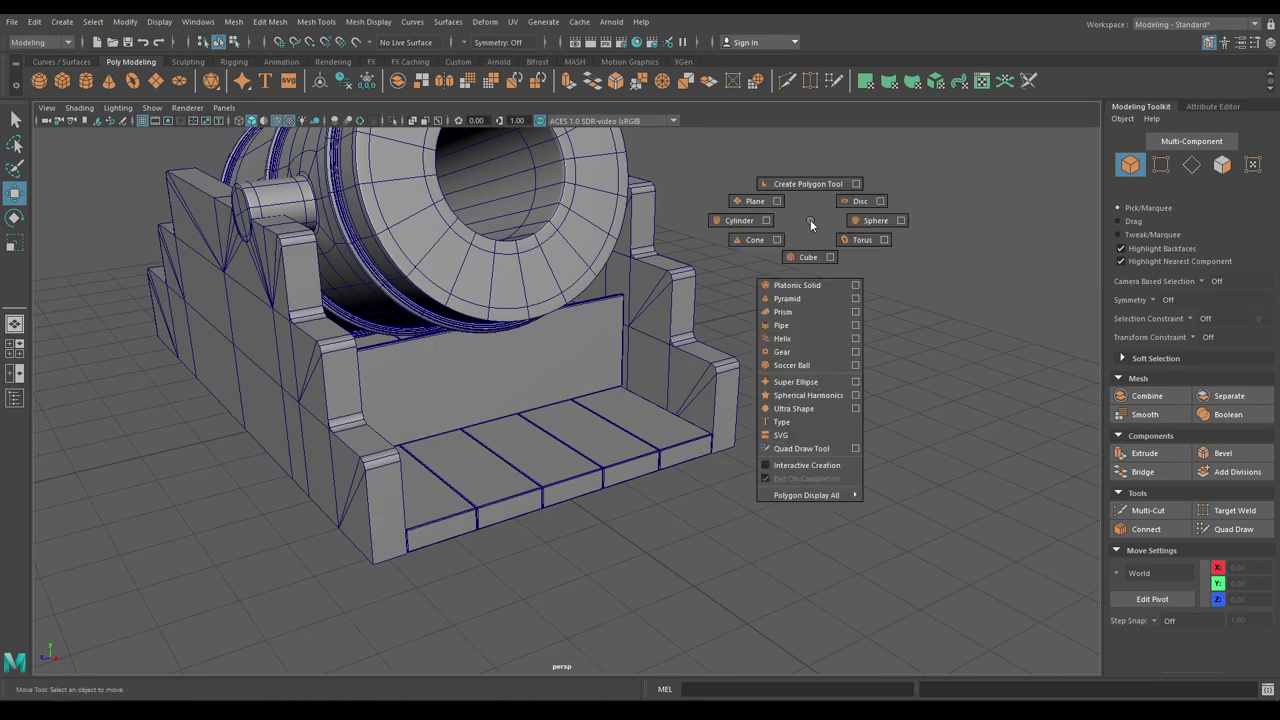
shift+right_drag(811, 223, 720, 264)
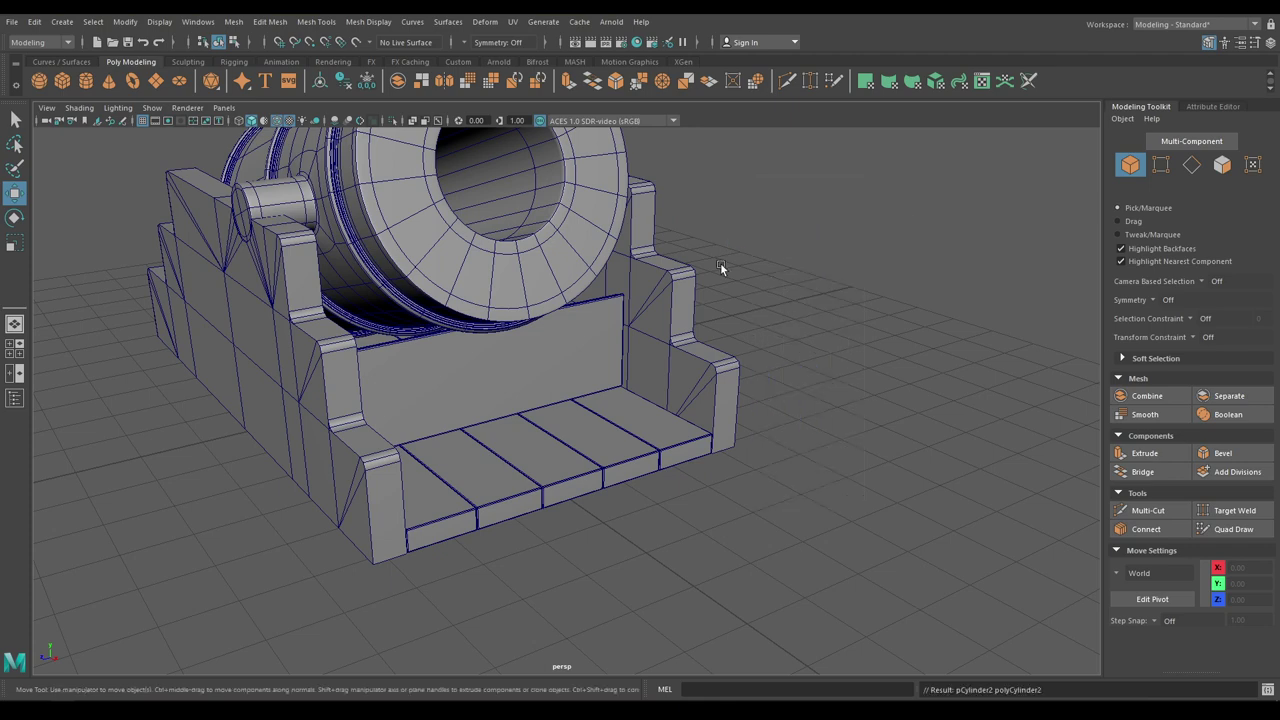
alt+drag(720, 264, 542, 440)
scroll(468, 427, down, 2)
alt+drag(467, 426, 496, 450)
alt+middle_drag(496, 450, 488, 362)
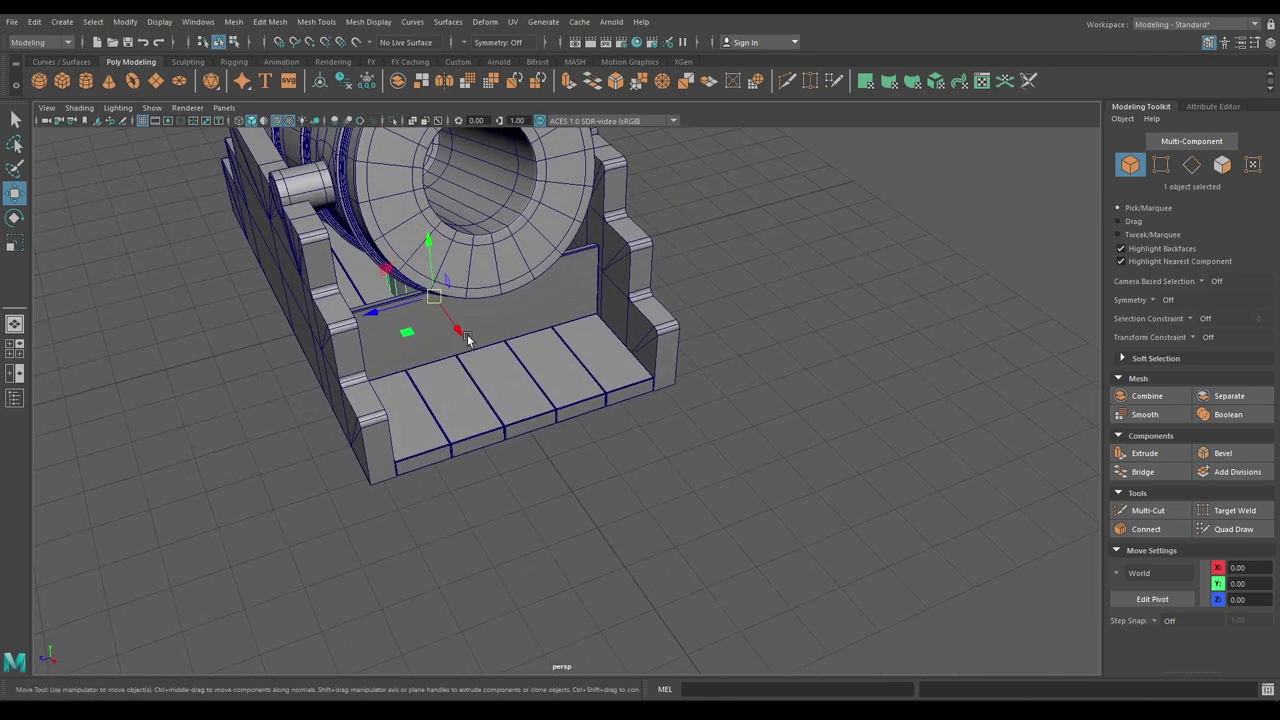
drag(459, 331, 556, 430)
Step: Rotate the new cylinder so it lies horizontally across the width of the carriage
key(e)
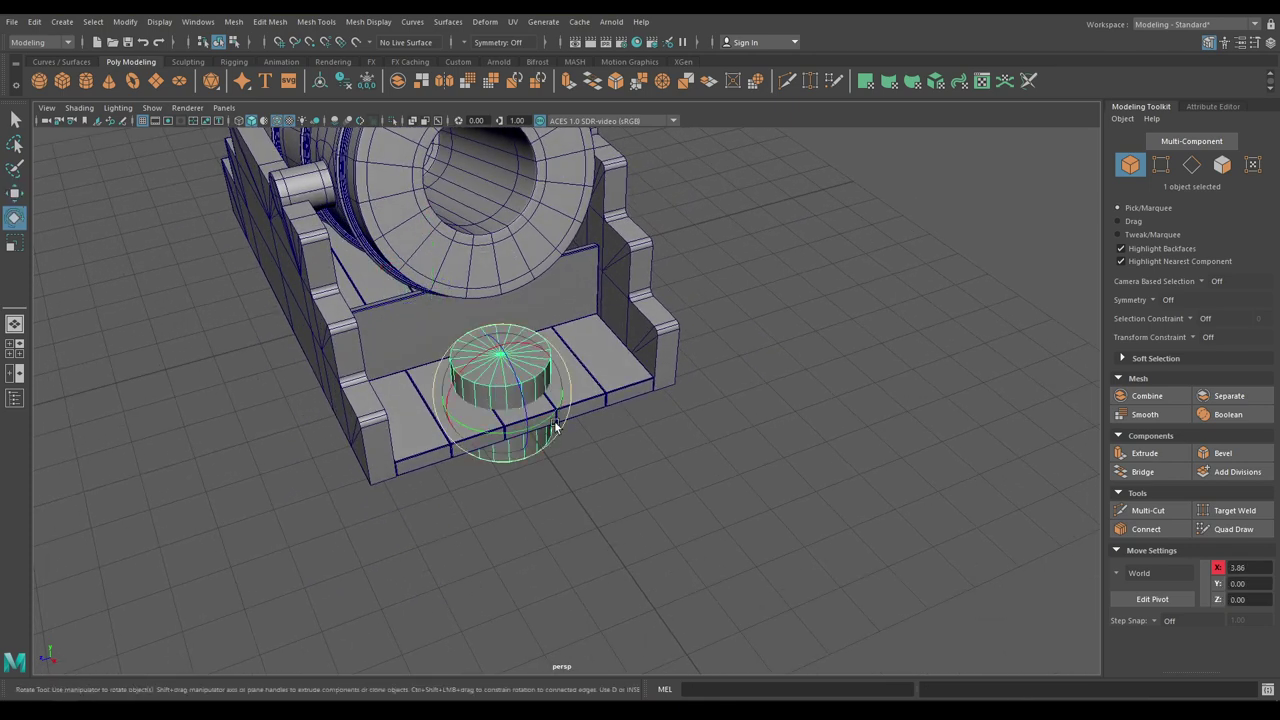
ctrl+shift+right_drag(521, 374, 556, 393)
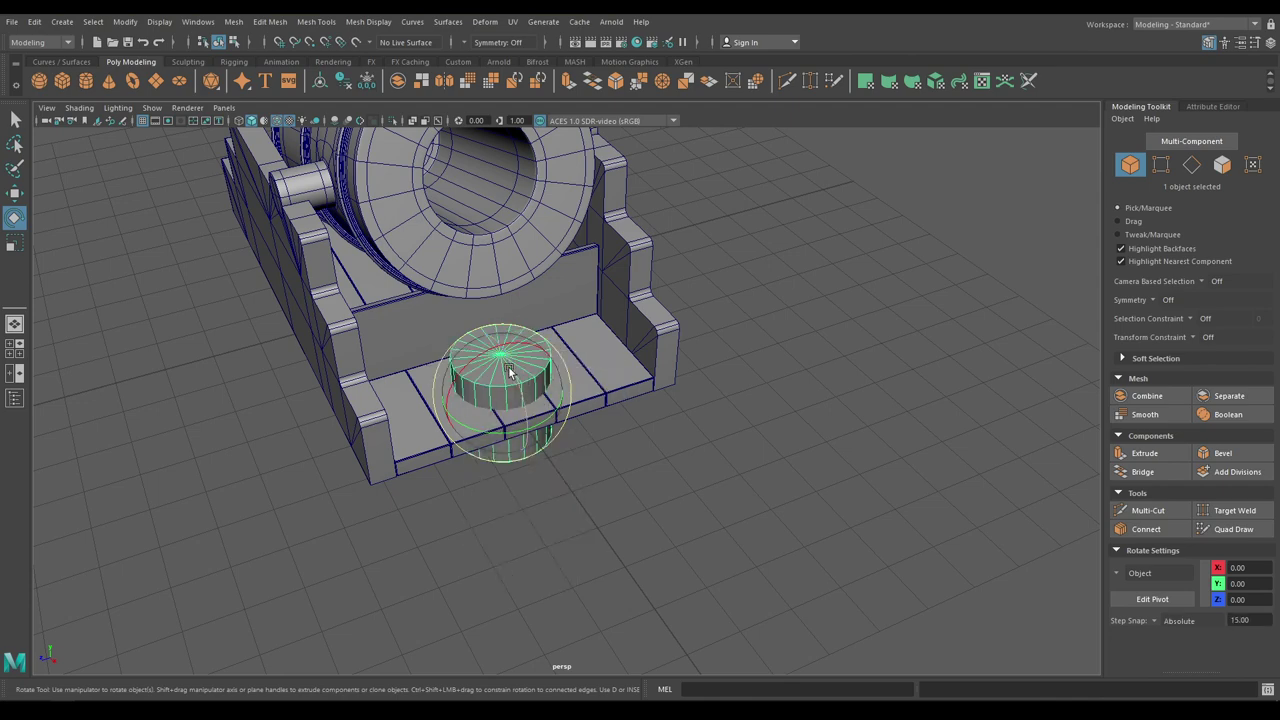
drag(476, 358, 628, 352)
Step: Set the cylinder's height to 7.5 so it extends past both carriage sides
key(w)
key(t)
alt+right_drag(628, 352, 663, 497)
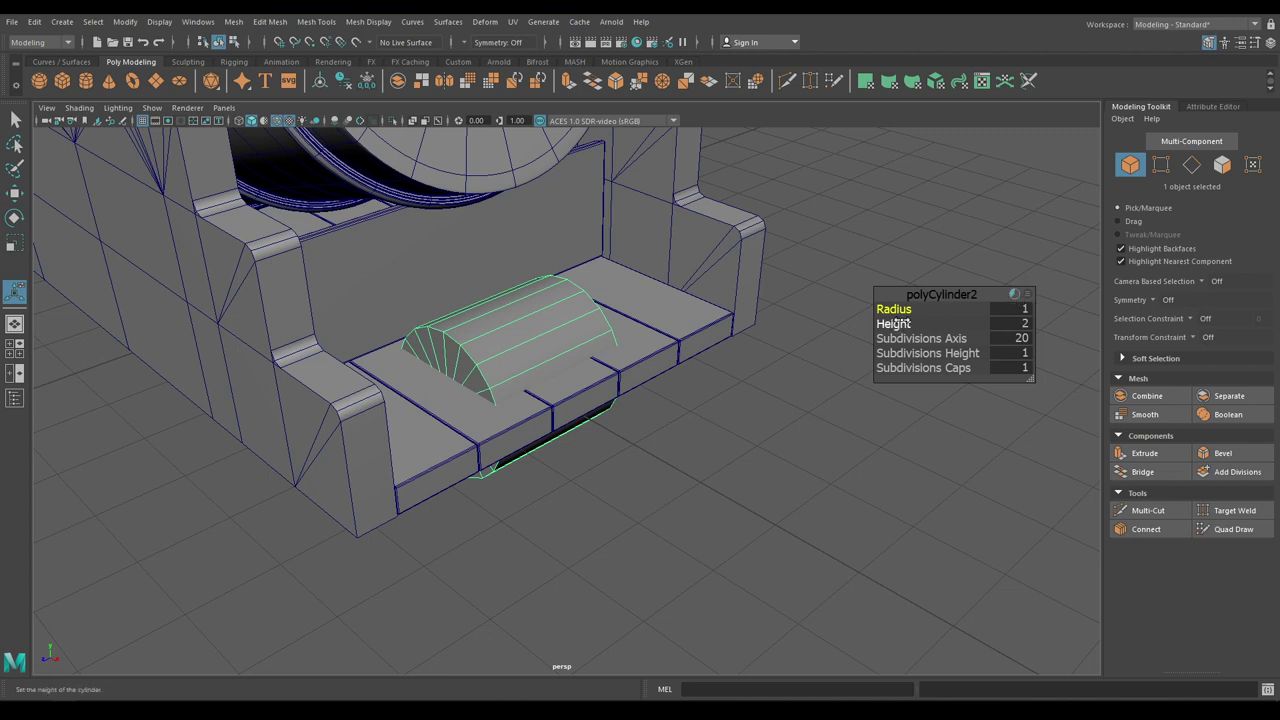
drag(903, 322, 1264, 287)
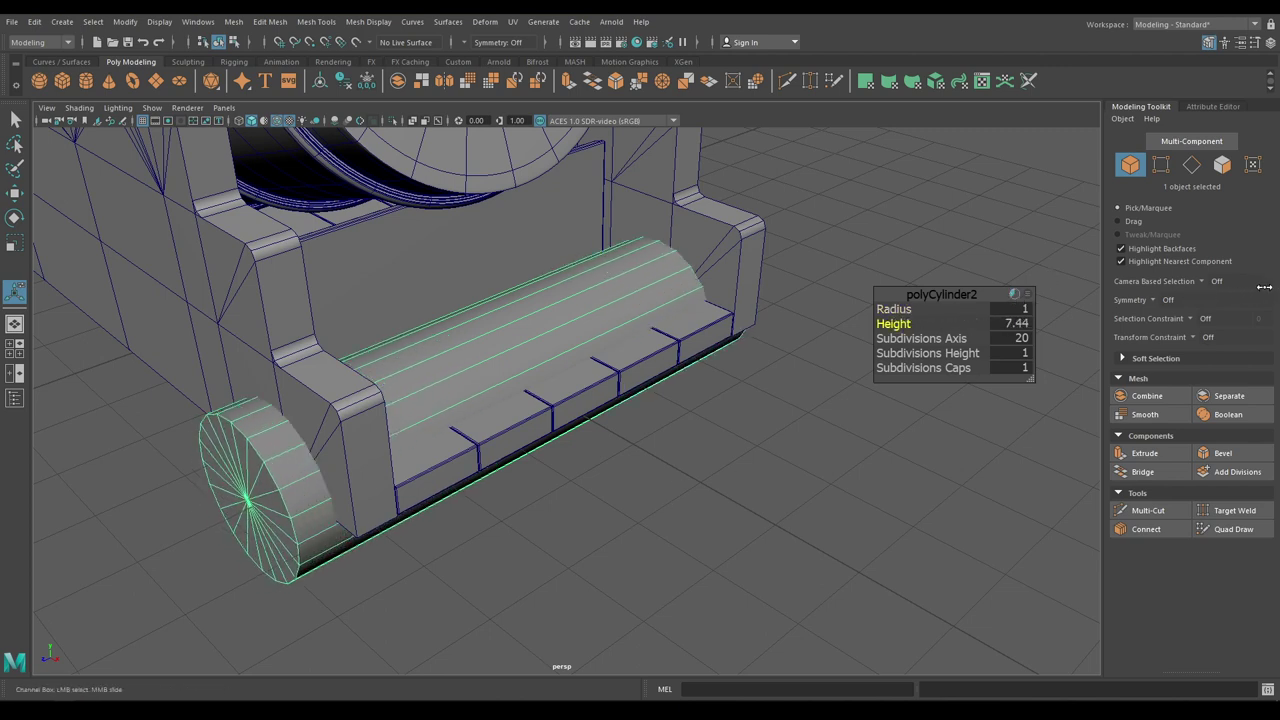
click(1026, 323)
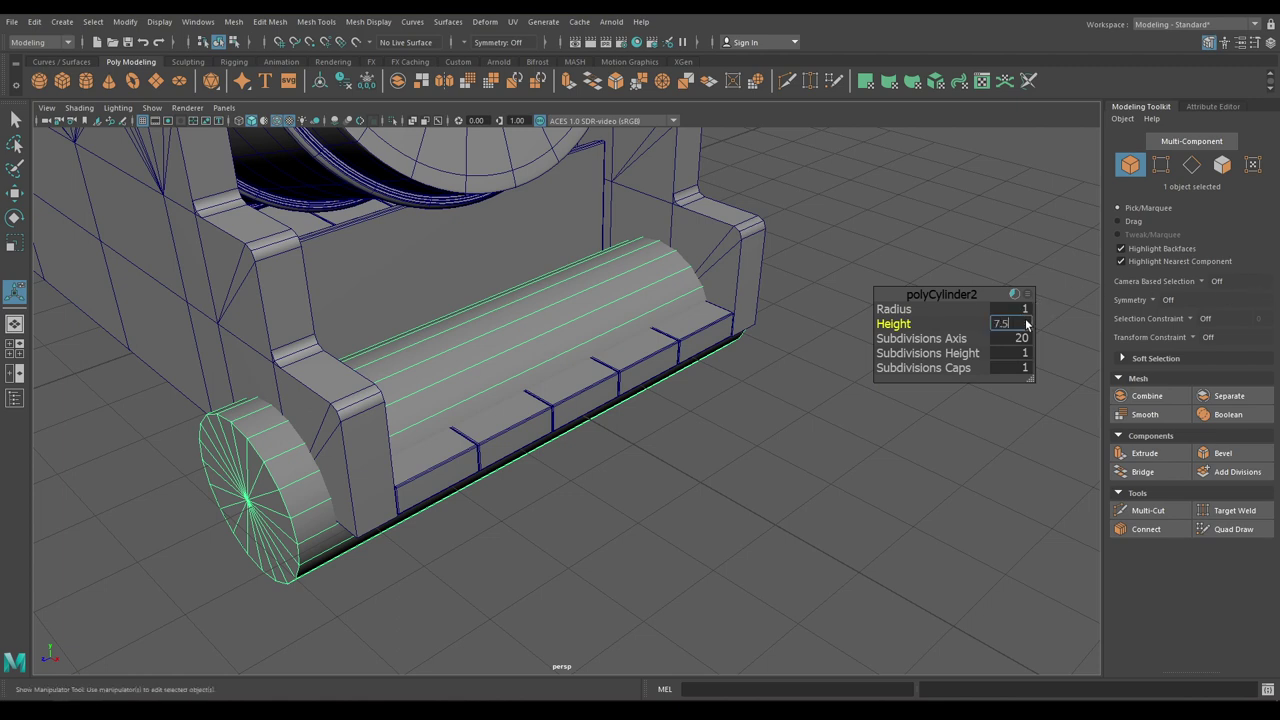
text(7.5)
key(Return)
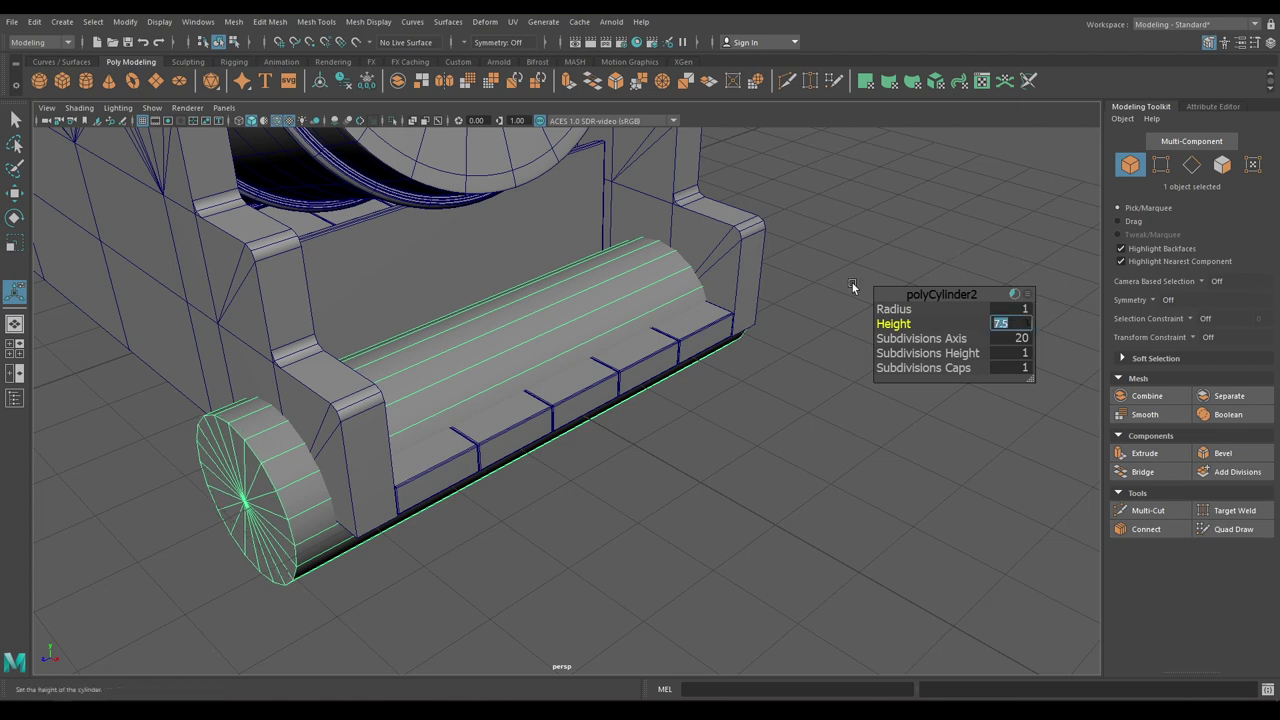
Step: Set the cylinder's radius to 0.25
drag(893, 309, 850, 312)
alt+drag(503, 432, 528, 494)
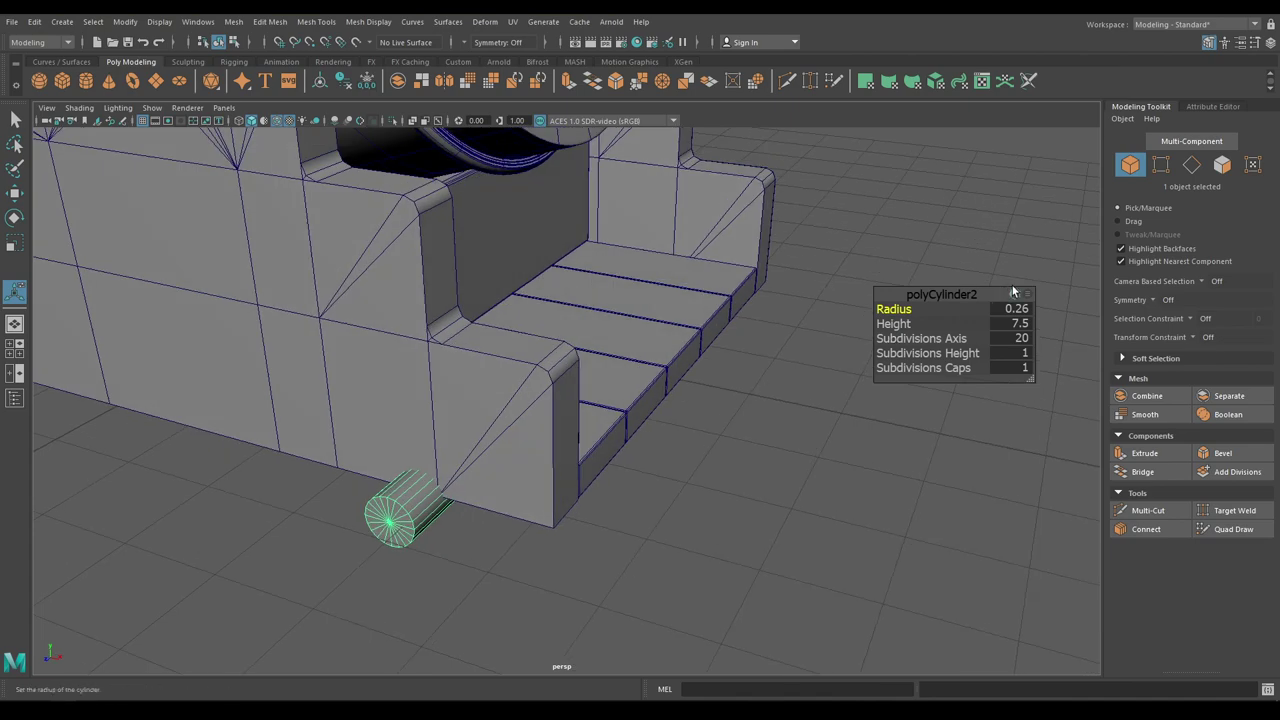
click(1015, 312)
text(0.25)
key(Return)
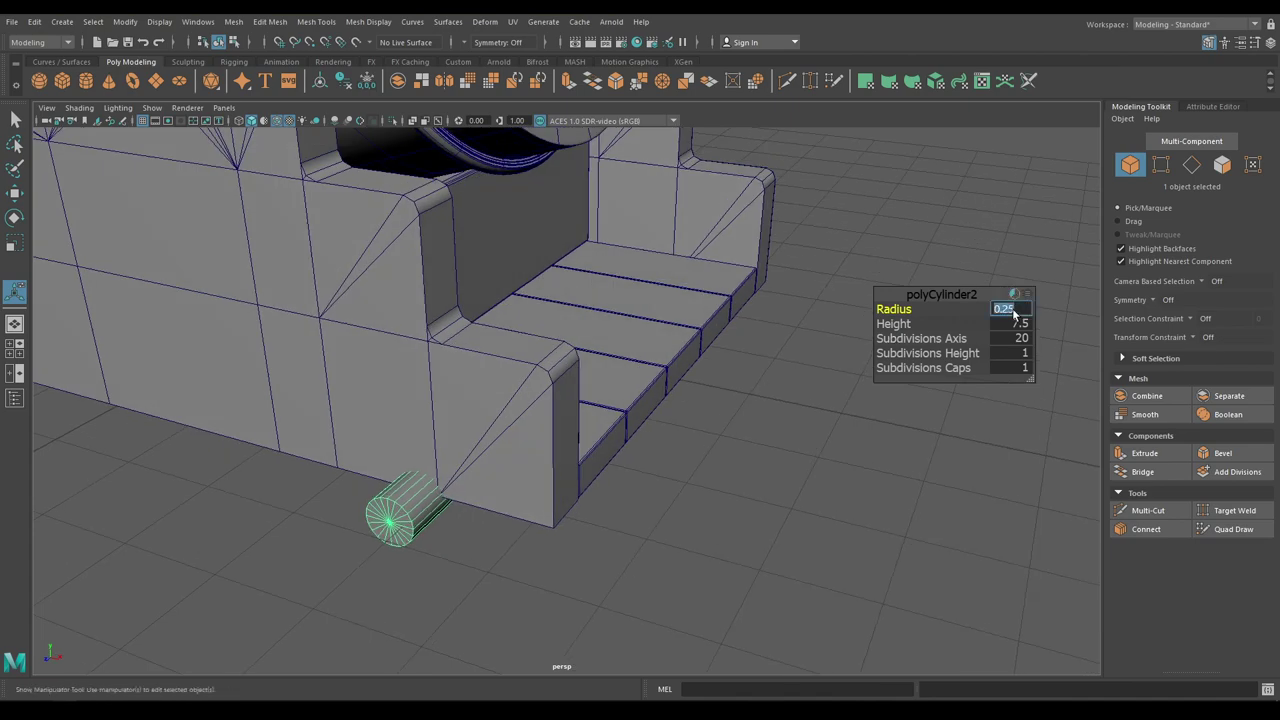
click(981, 288)
Step: In the front view, raise the cylinder to about Y 1.76 and shift it forward to about X 4.29
key(w)
alt+drag(540, 365, 563, 400)
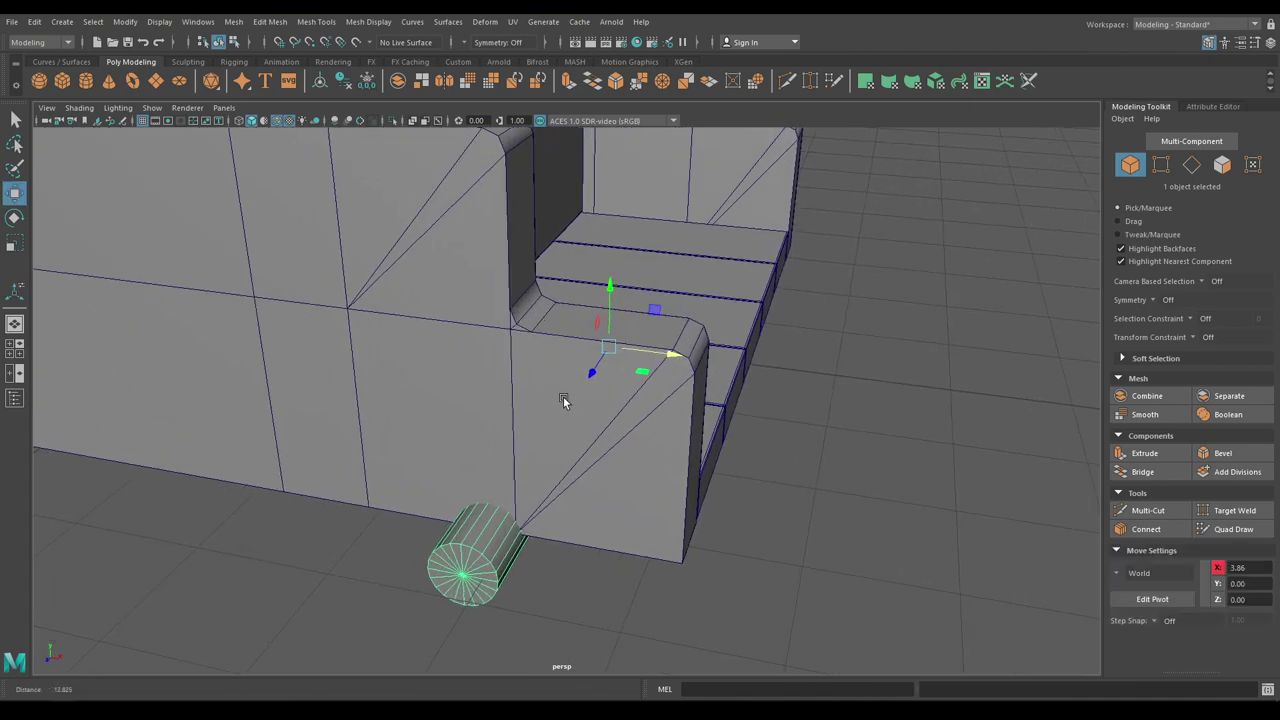
alt+middle_drag(563, 400, 588, 424)
alt+drag(588, 420, 621, 423)
key(space)
alt+middle_drag(1000, 200, 511, 514)
scroll(511, 514, up, 5)
alt+middle_drag(400, 400, 651, 146)
scroll(651, 390, up, 5)
alt+middle_drag(651, 400, 656, 450)
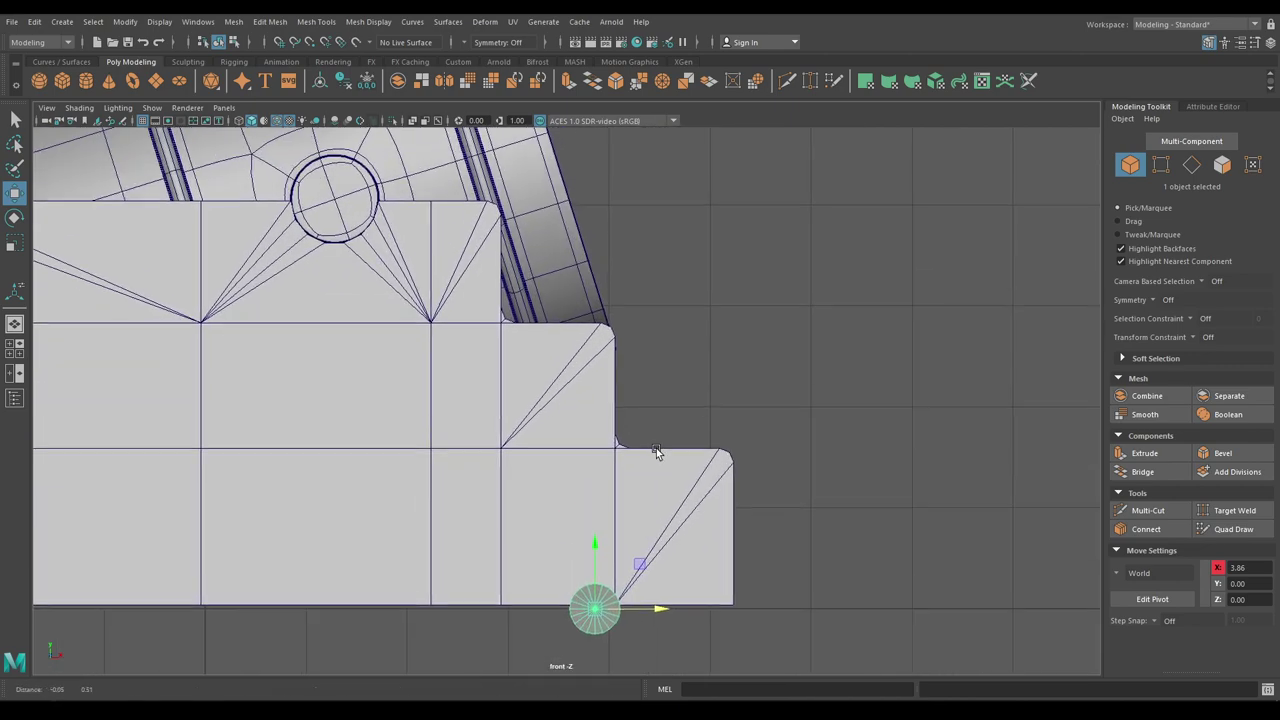
scroll(656, 448, up, 1)
drag(596, 607, 598, 398)
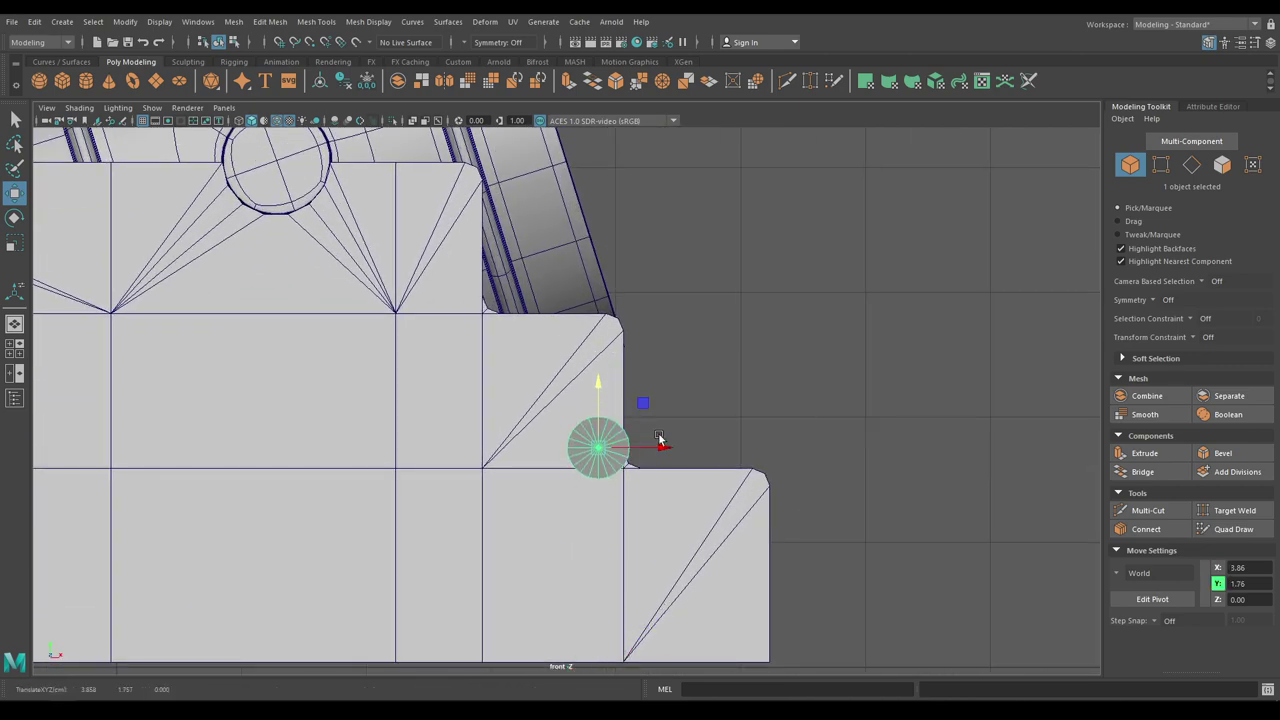
drag(663, 447, 710, 440)
Step: Raise the cylinder to about Y 1.84 so it rests on top of the lowest front step of the carriage
key(space)
drag(725, 383, 724, 362)
alt+drag(700, 430, 606, 554)
alt+middle_drag(606, 554, 653, 433)
alt+drag(653, 433, 664, 412)
alt+middle_drag(664, 412, 664, 424)
alt+drag(664, 421, 669, 392)
alt+middle_drag(669, 392, 588, 646)
scroll(650, 433, up, 3)
drag(663, 367, 663, 353)
scroll(655, 370, down, 3)
alt+drag(632, 425, 670, 464)
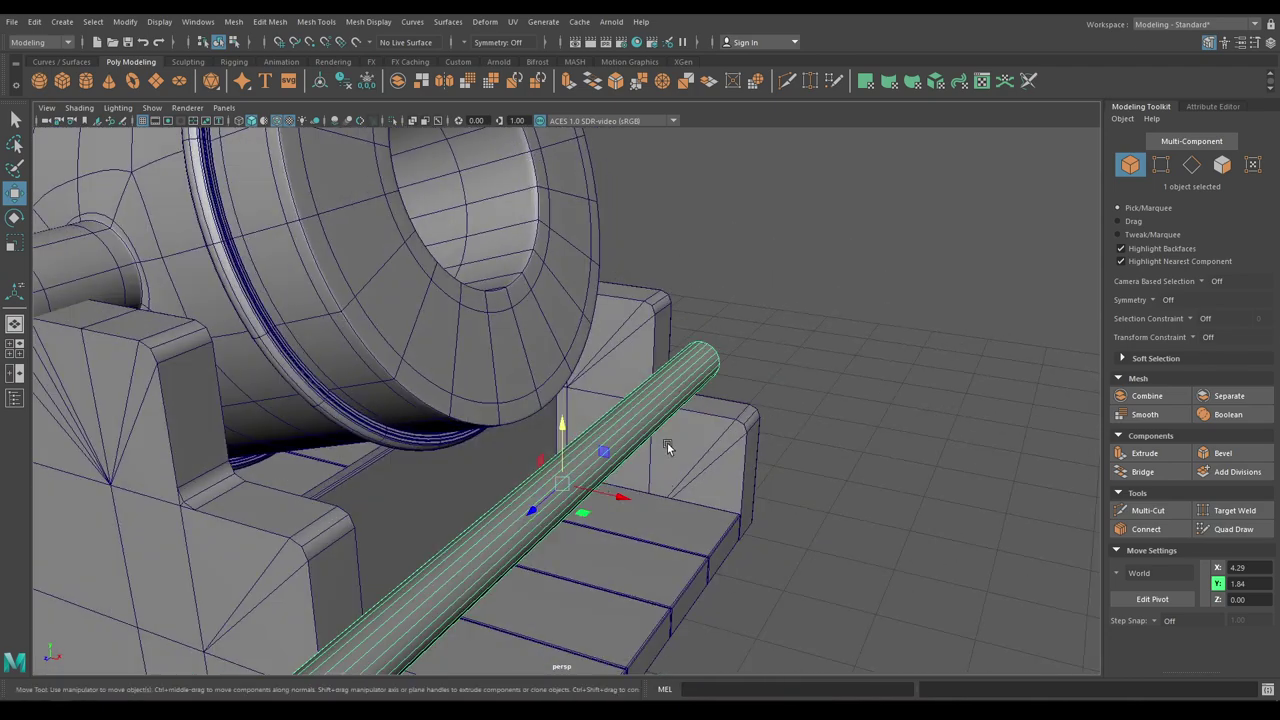
Step: Display the front view in wireframe and select both stepped side pieces of the carriage
key(space)
scroll(656, 375, up, 1)
alt+middle_drag(661, 472, 637, 411)
key(4)
scroll(632, 478, up, 1)
scroll(639, 414, down, 3)
scroll(645, 437, down, 1)
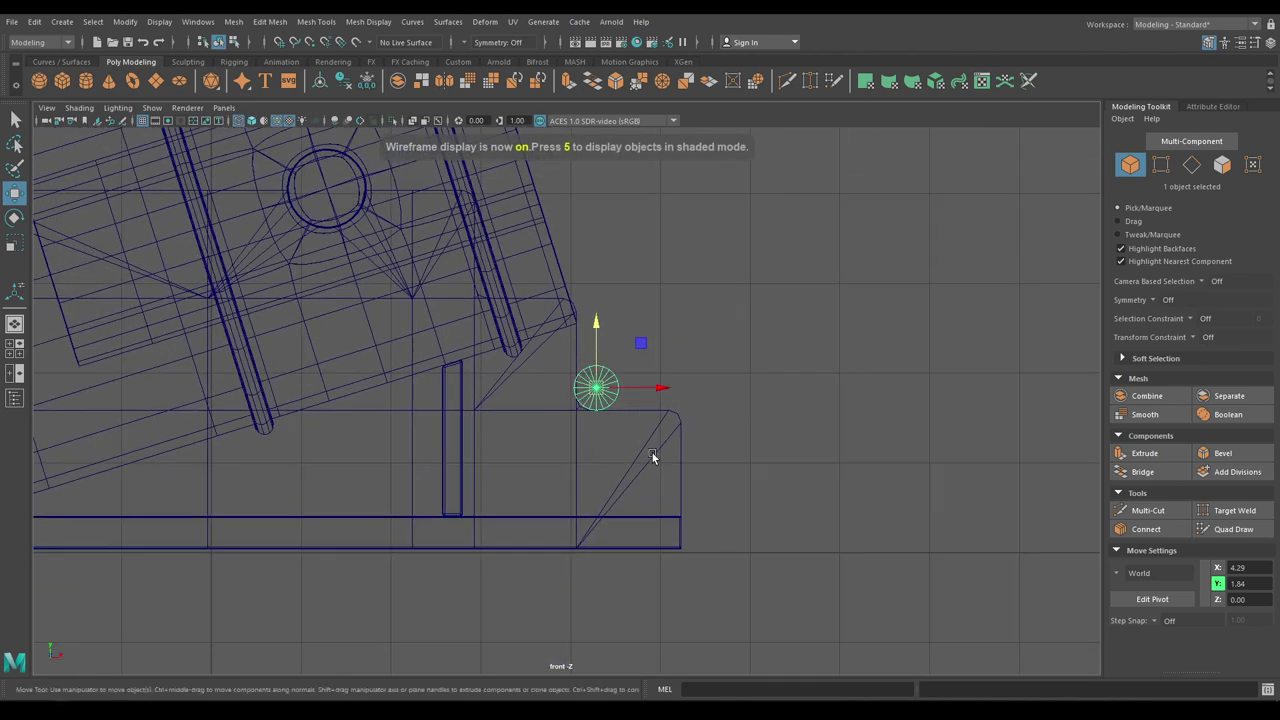
alt+middle_drag(598, 449, 634, 435)
scroll(634, 436, up, 1)
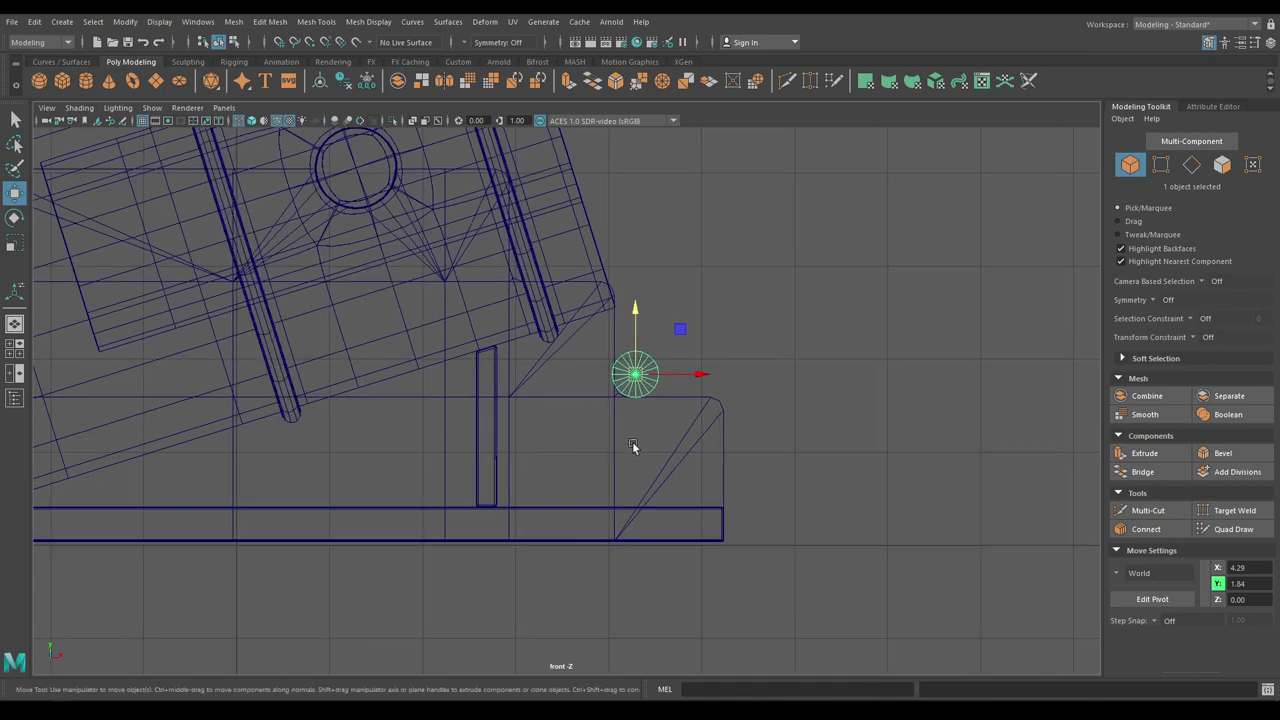
scroll(640, 450, up, 3)
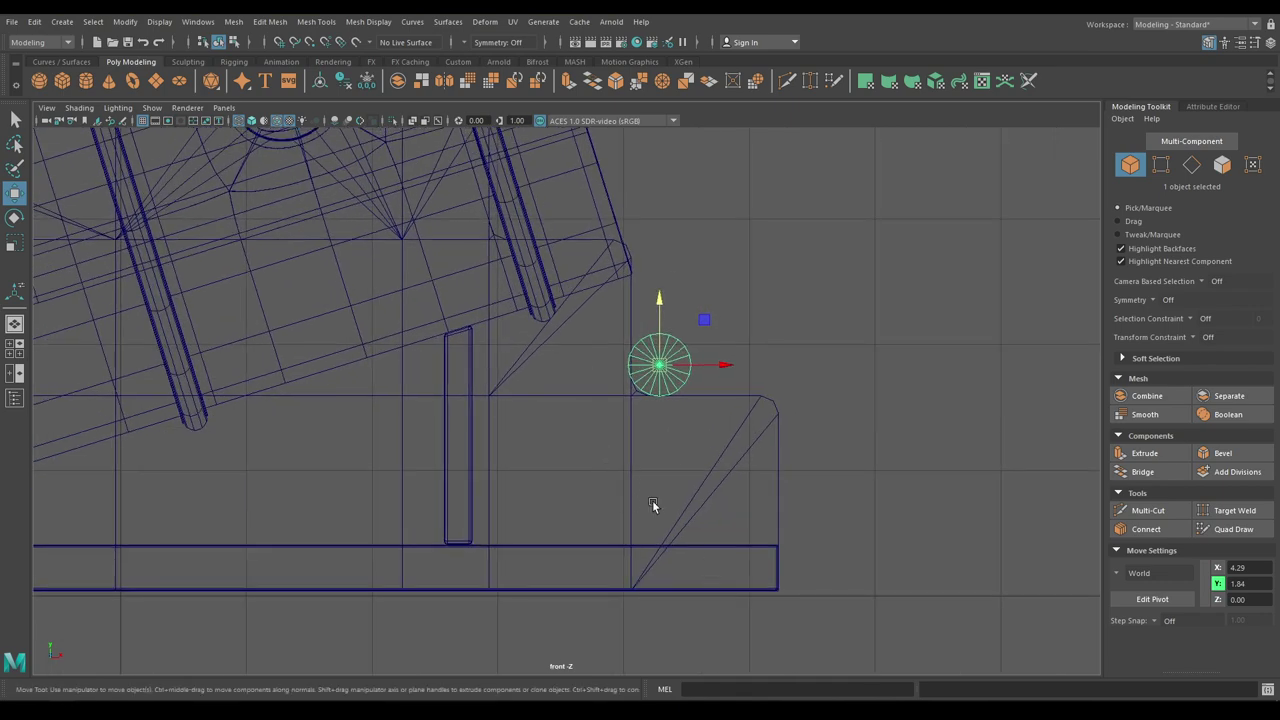
drag(721, 431, 682, 473)
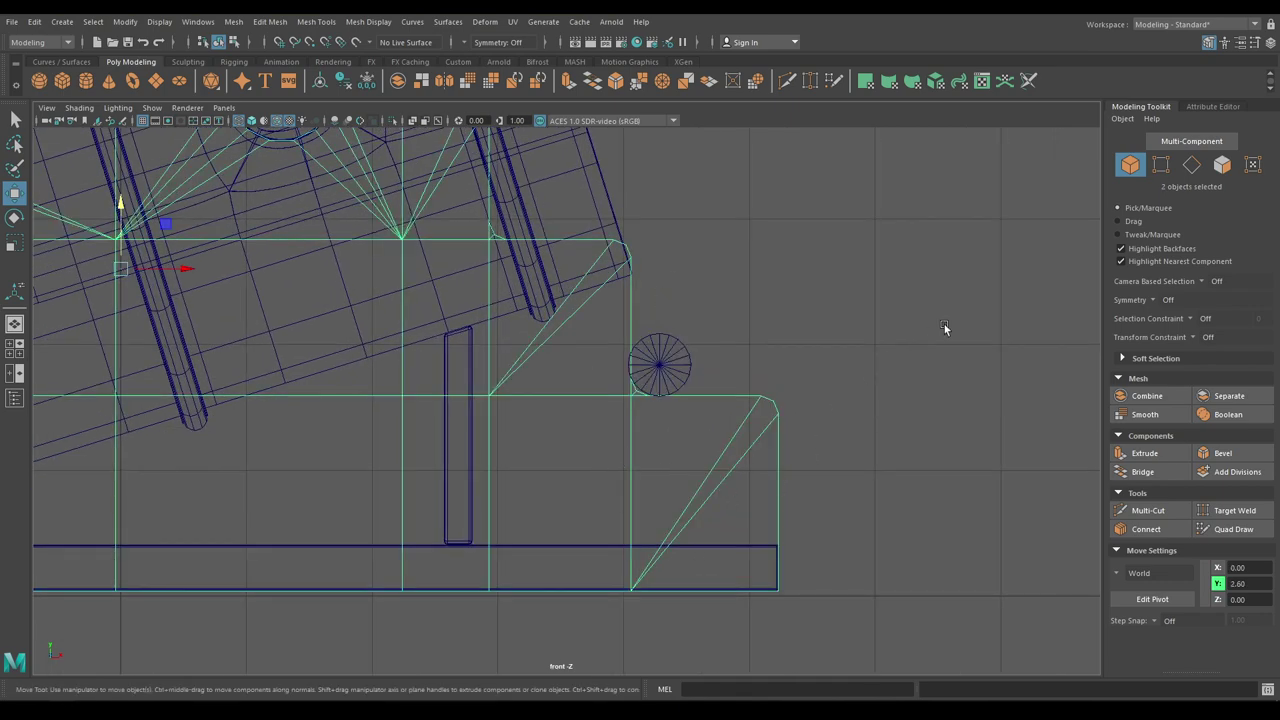
Step: Move the vertices of the two upper front step edges on both side pieces back to about X 3.28, and return to object selection
right_drag(944, 325, 880, 327)
drag(652, 614, 550, 158)
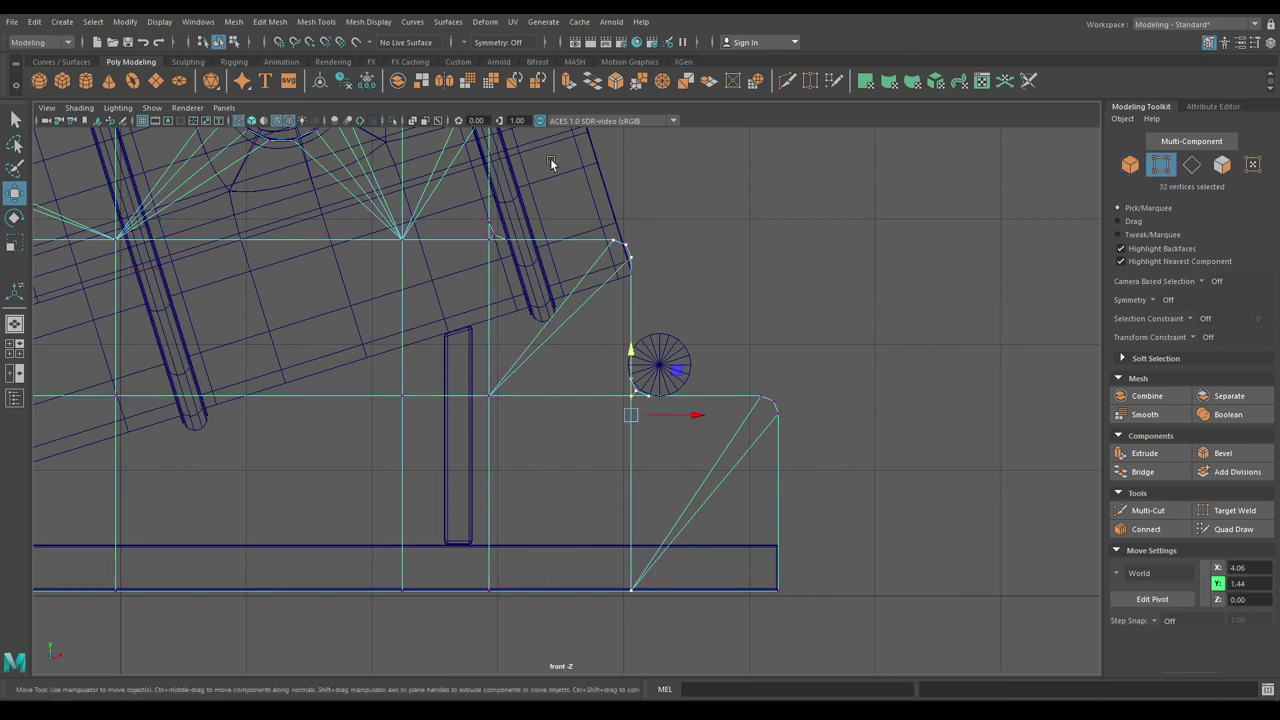
scroll(635, 437, down, 5)
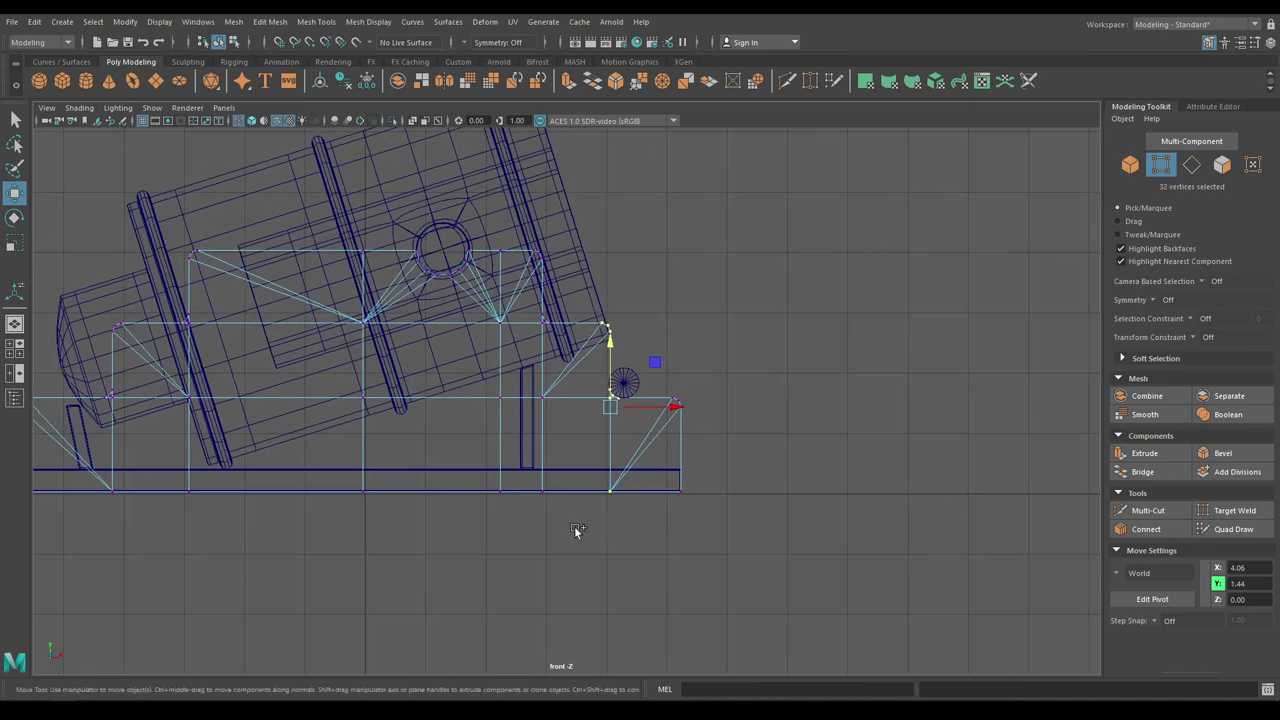
shift+drag(575, 530, 500, 230)
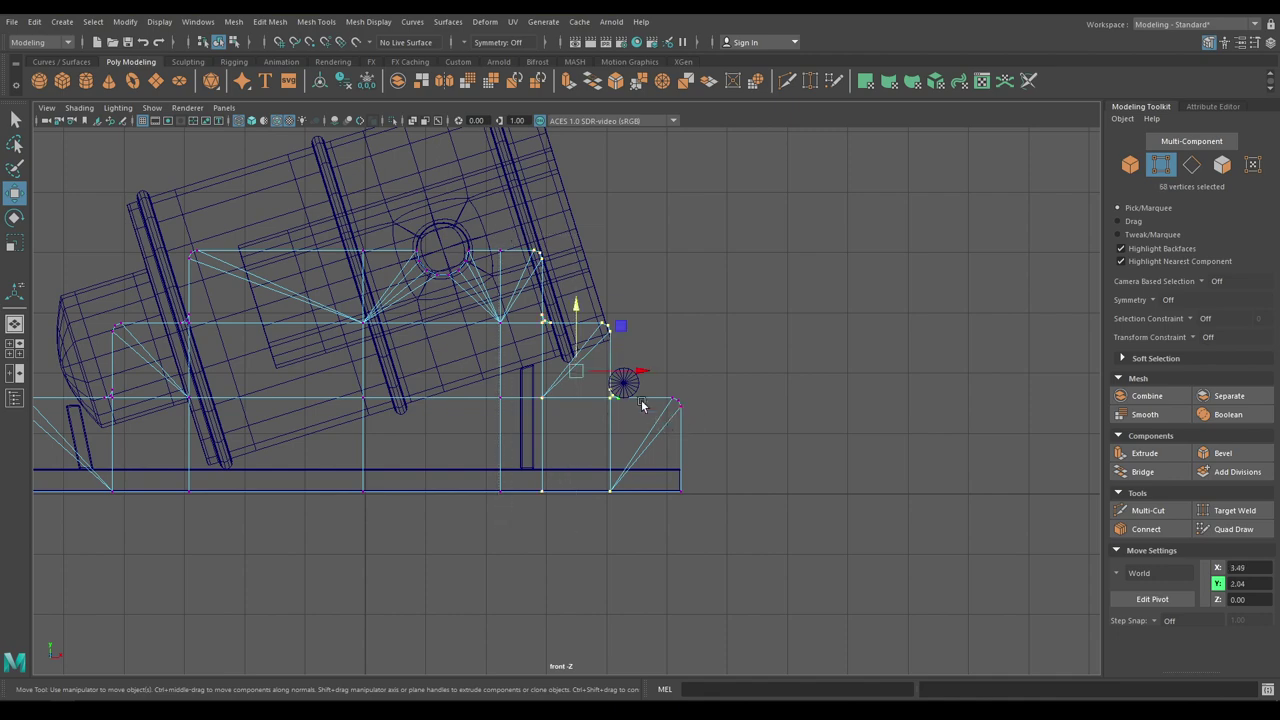
scroll(646, 378, up, 5)
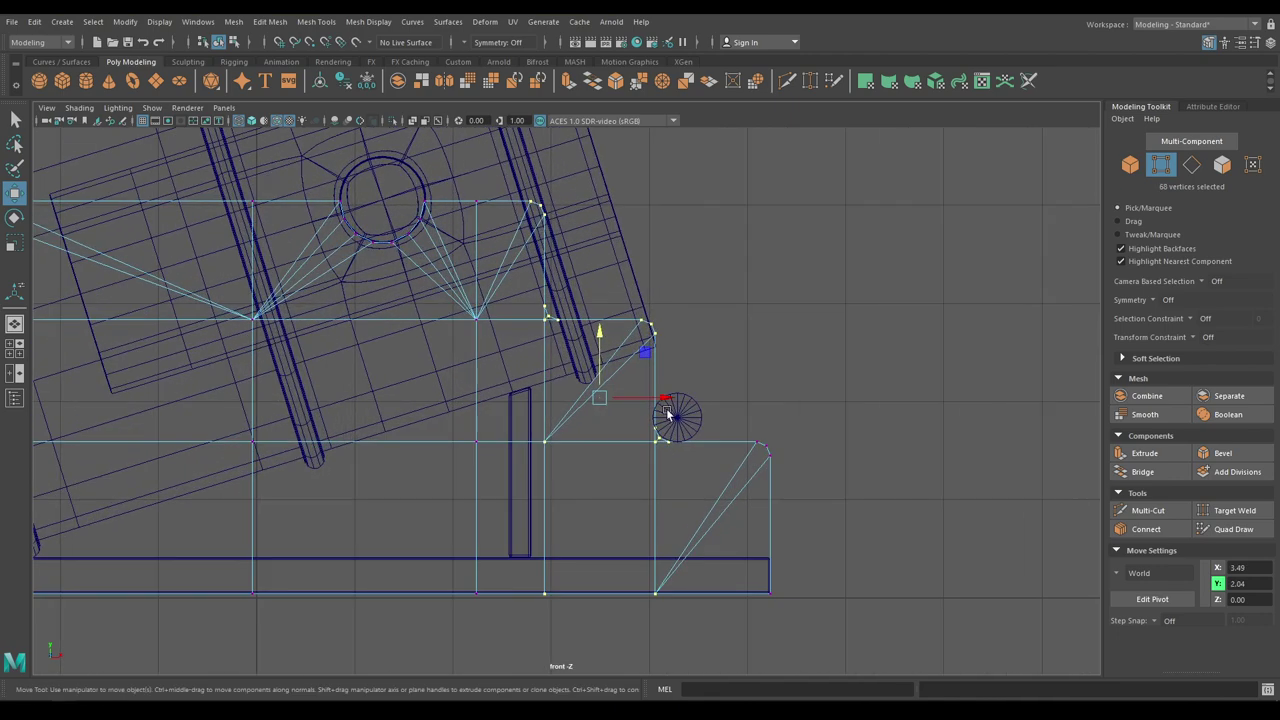
drag(668, 400, 647, 406)
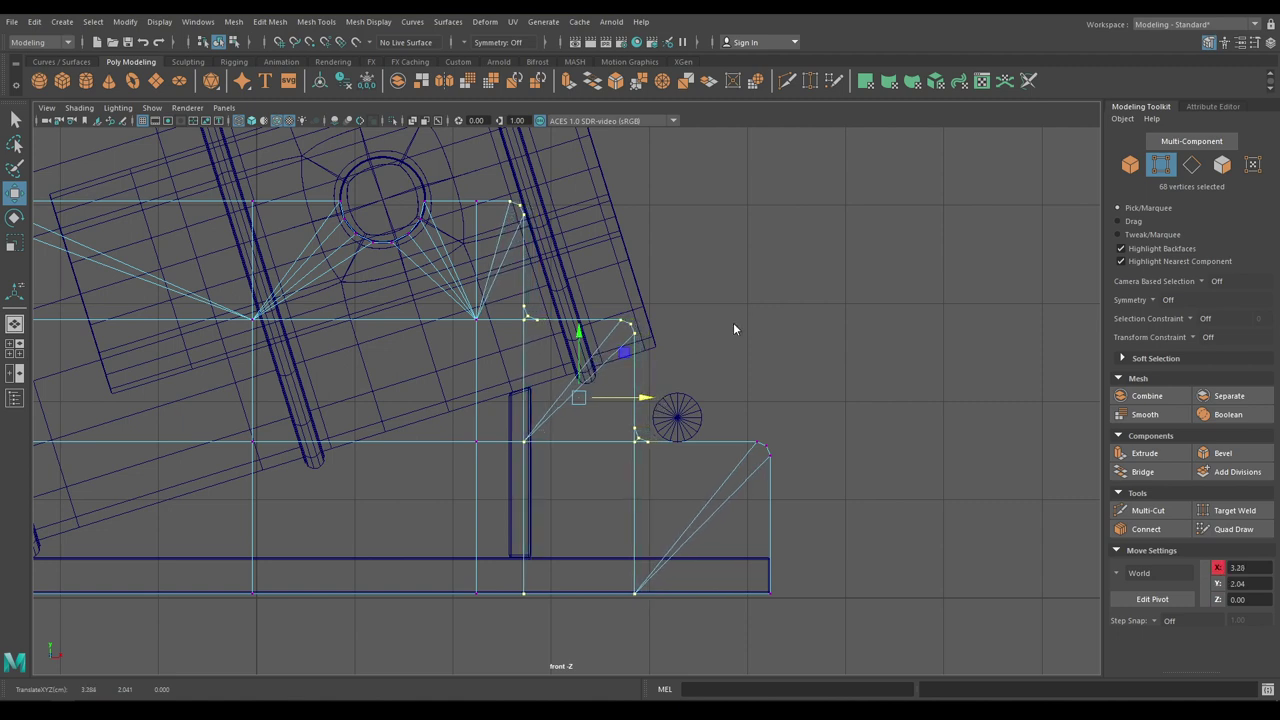
right_drag(734, 324, 788, 301)
Step: Move the cylinder back to about X 4.10 so it touches the vertical face of the front step
alt+right_drag(770, 520, 1000, 570)
alt+middle_drag(1000, 570, 798, 559)
click(599, 446)
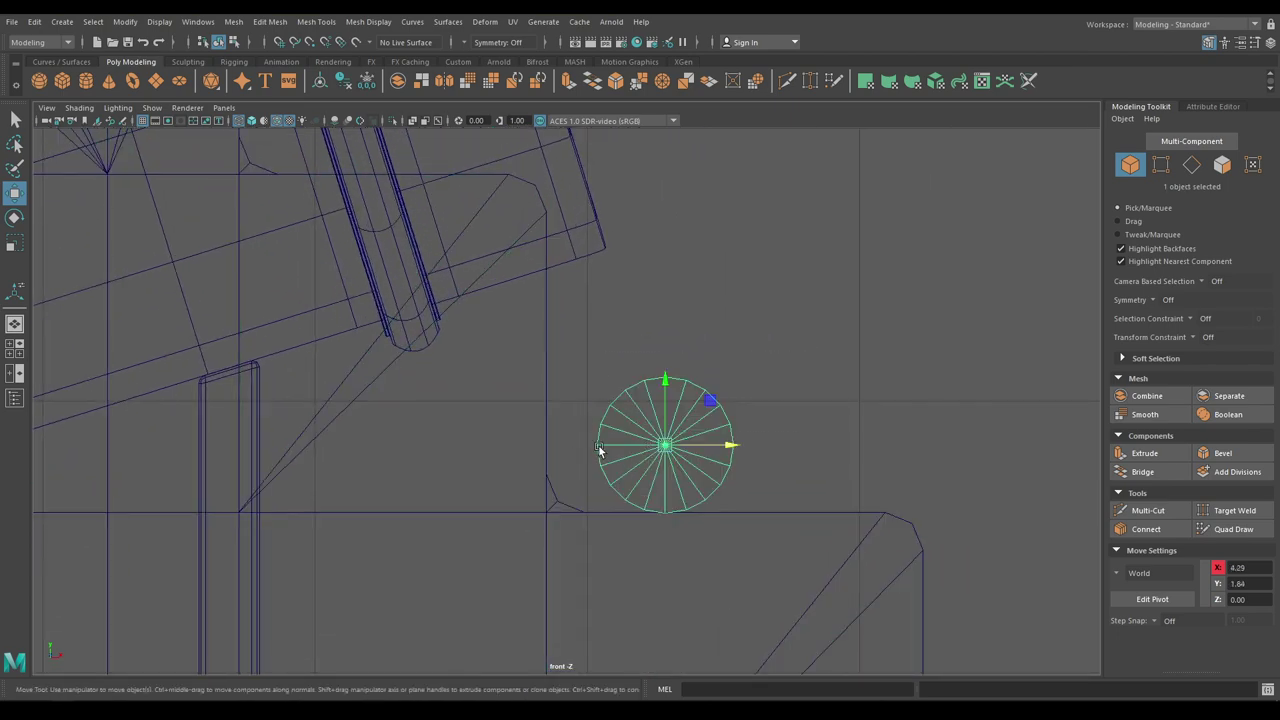
drag(731, 445, 681, 458)
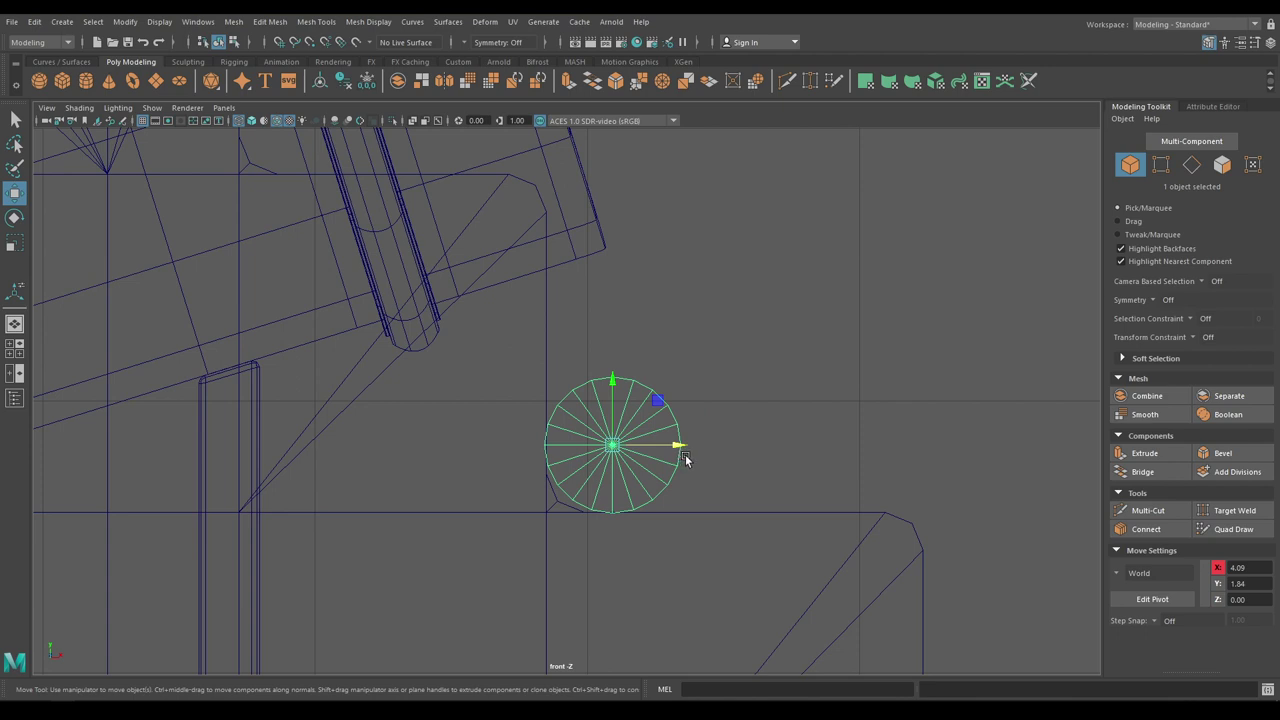
click(685, 433)
key(ctrl+z)
drag(680, 445, 682, 446)
scroll(688, 434, up, 1)
alt+middle_drag(688, 434, 663, 530)
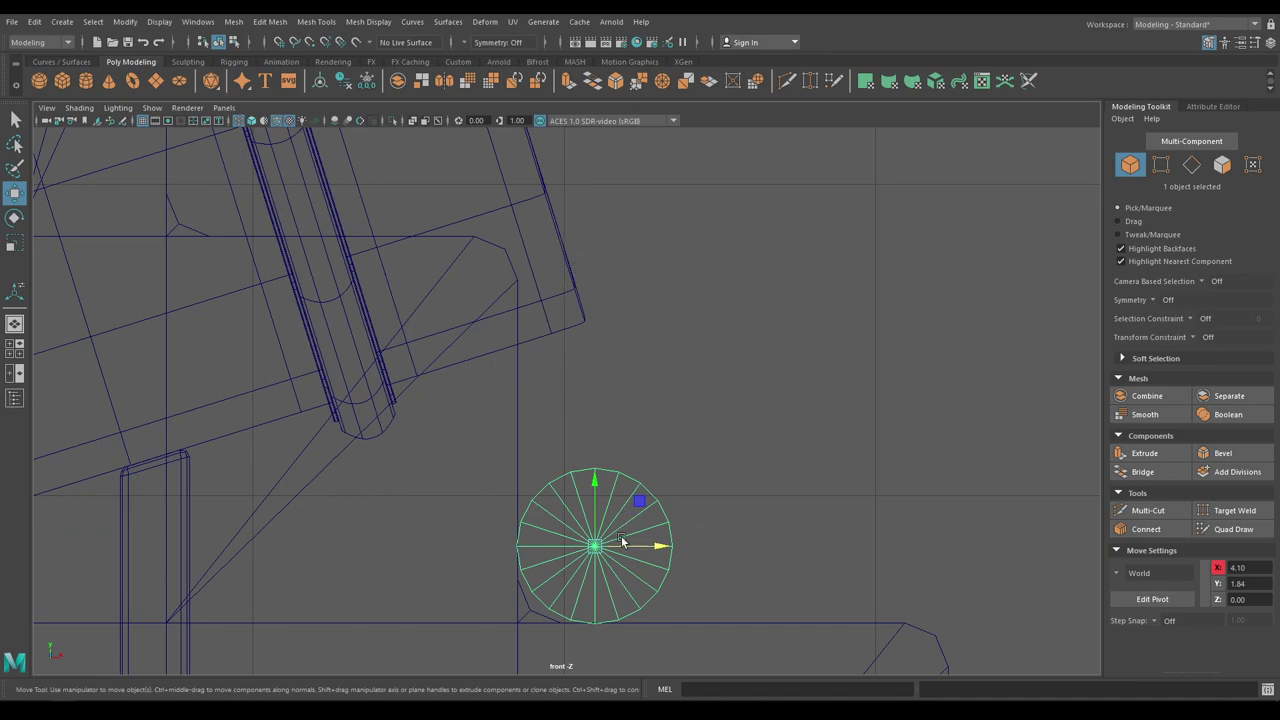
Step: Return to the perspective view in textured shaded display and check how the cylinder sits on the step
key(space)
drag(648, 410, 649, 378)
alt+right_drag(682, 512, 623, 383)
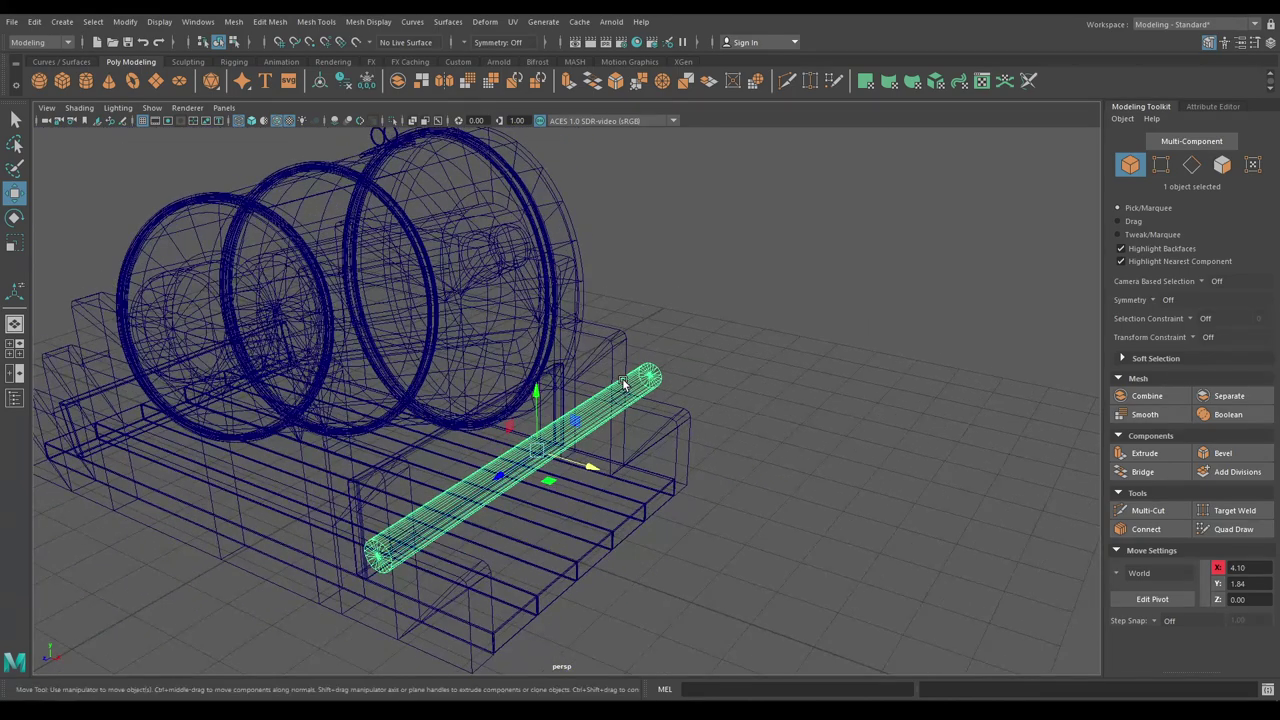
key(6)
click(800, 329)
mouse_move(722, 418)
alt+mouse_down()
mouse_move(735, 410)
mouse_move(800, 444)
alt+mouse_up()
alt+right_drag(650, 505, 685, 572)
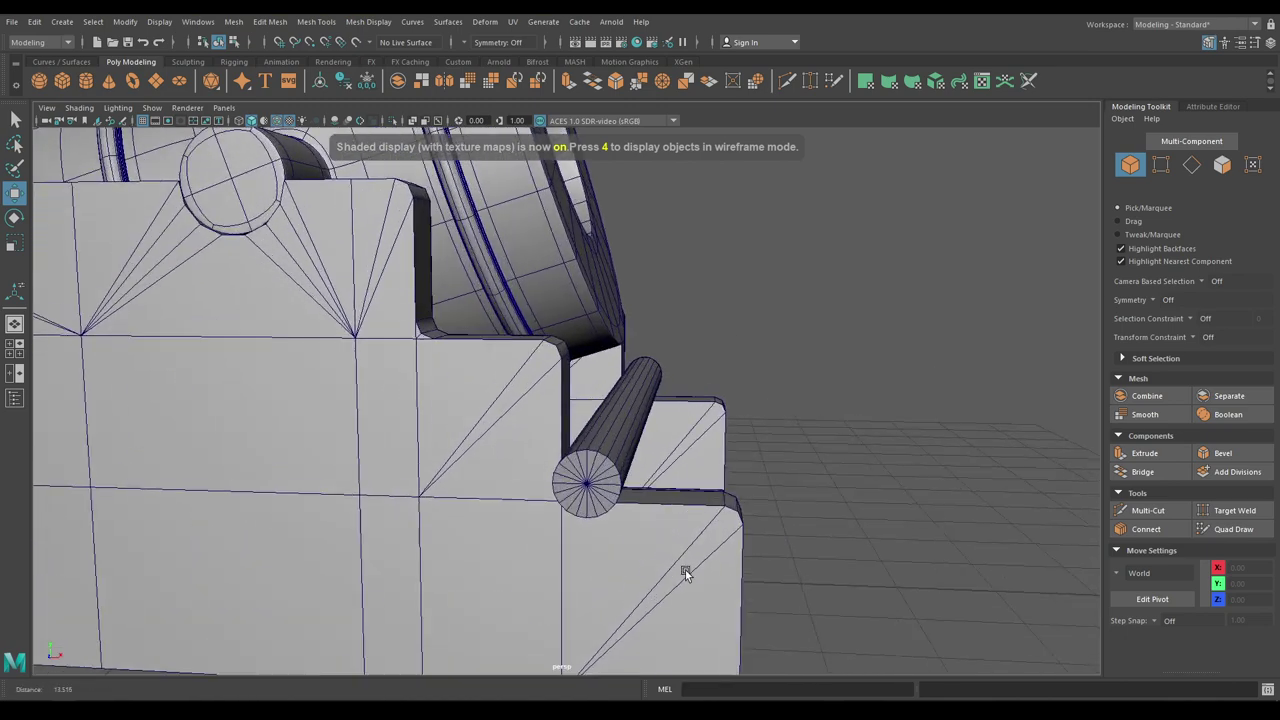
alt+drag(685, 570, 558, 413)
Step: Set the radius of the rod across the front steps to 0.2
click(558, 413)
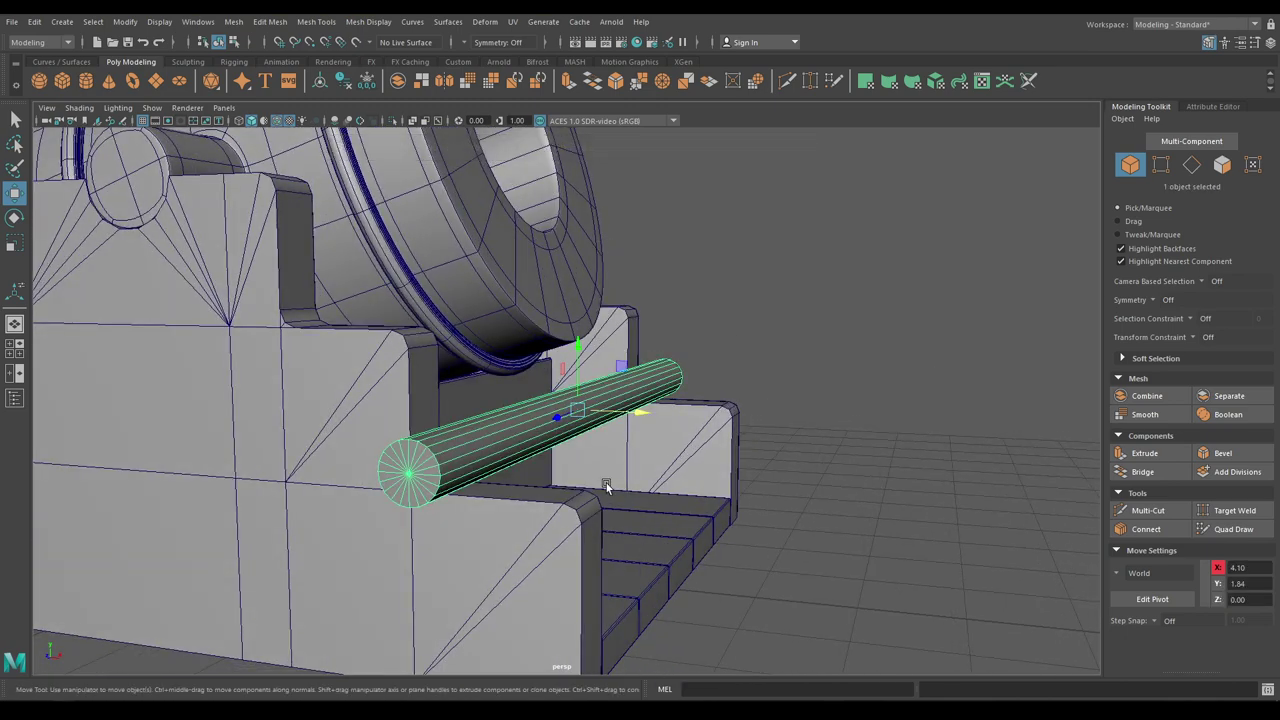
key(t)
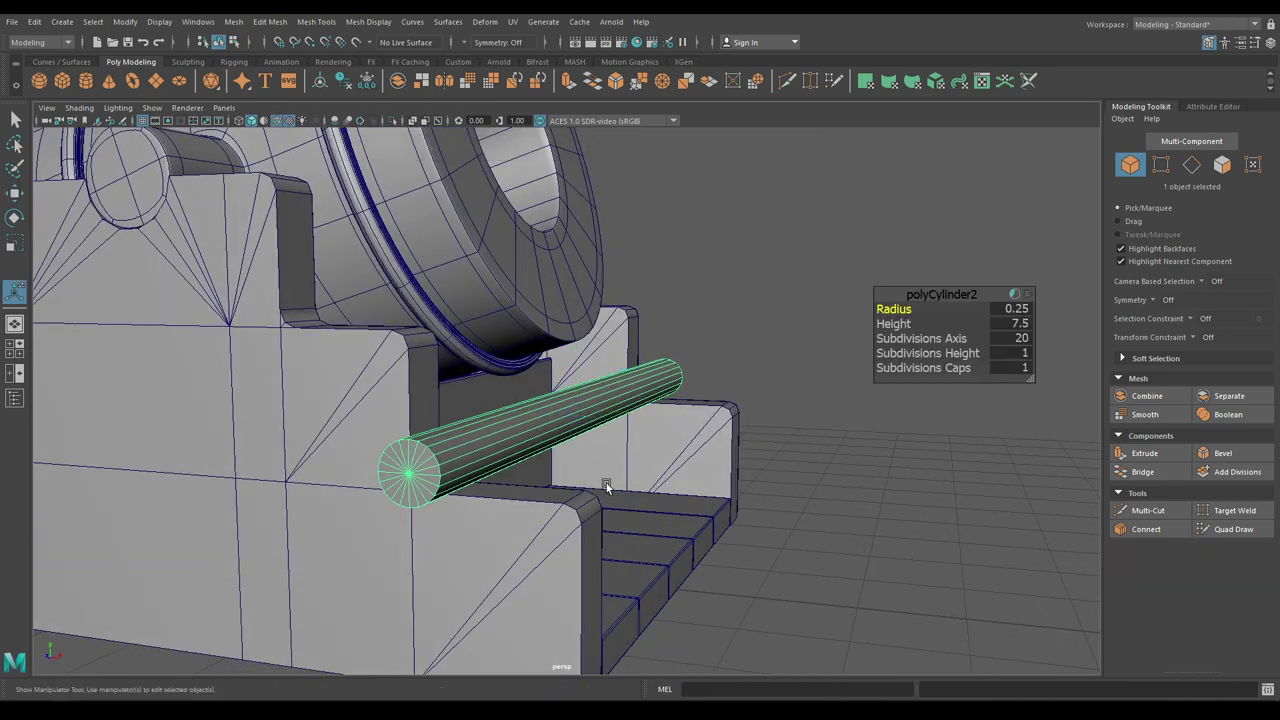
alt+drag(628, 419, 664, 450)
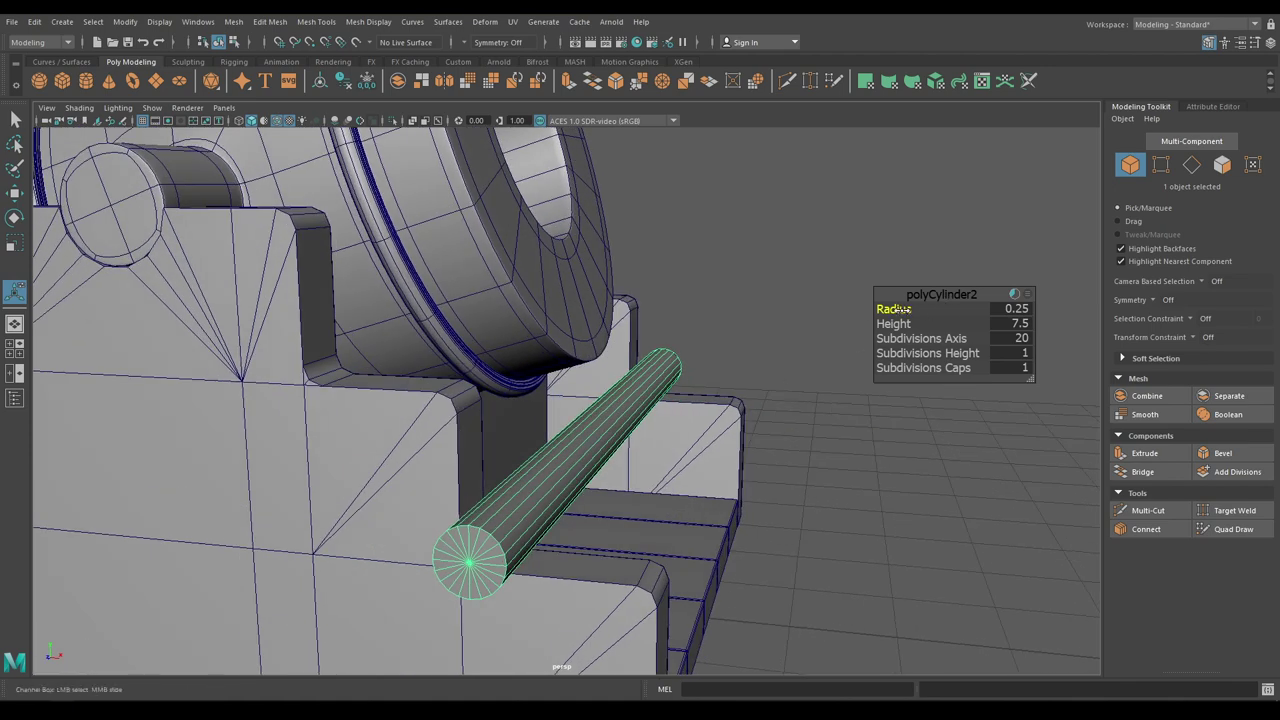
drag(903, 310, 899, 310)
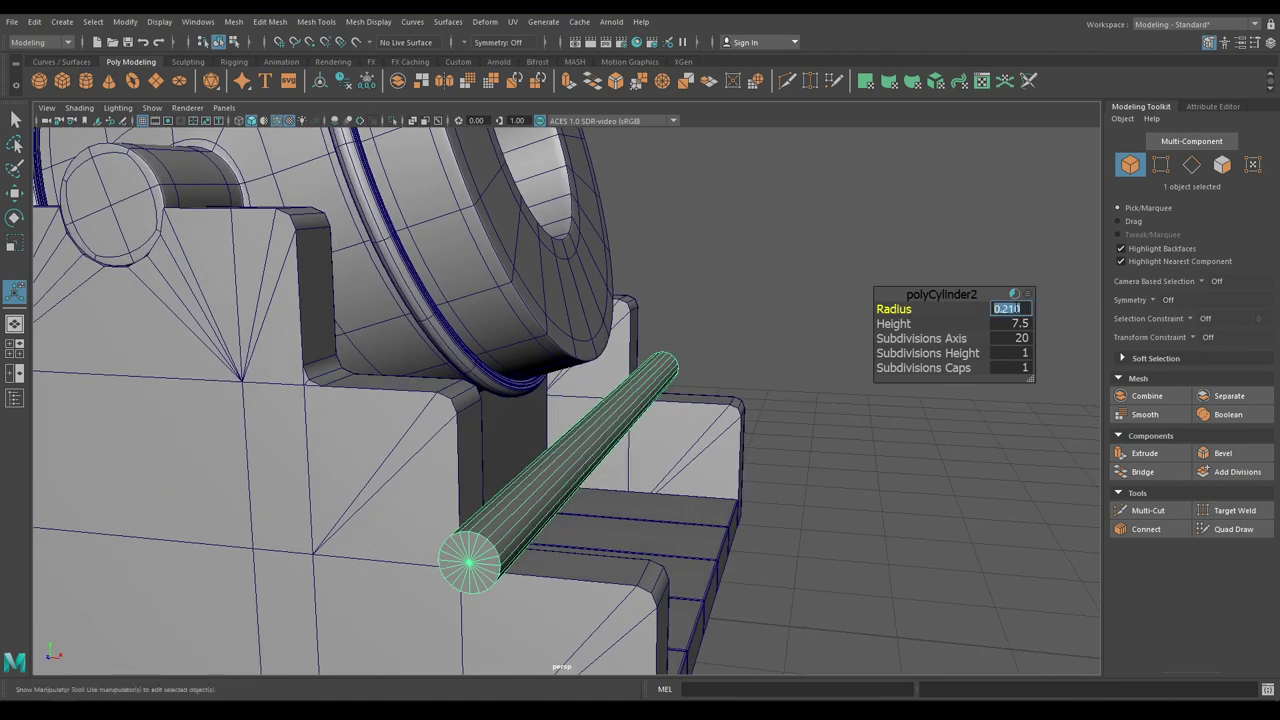
key(Return)
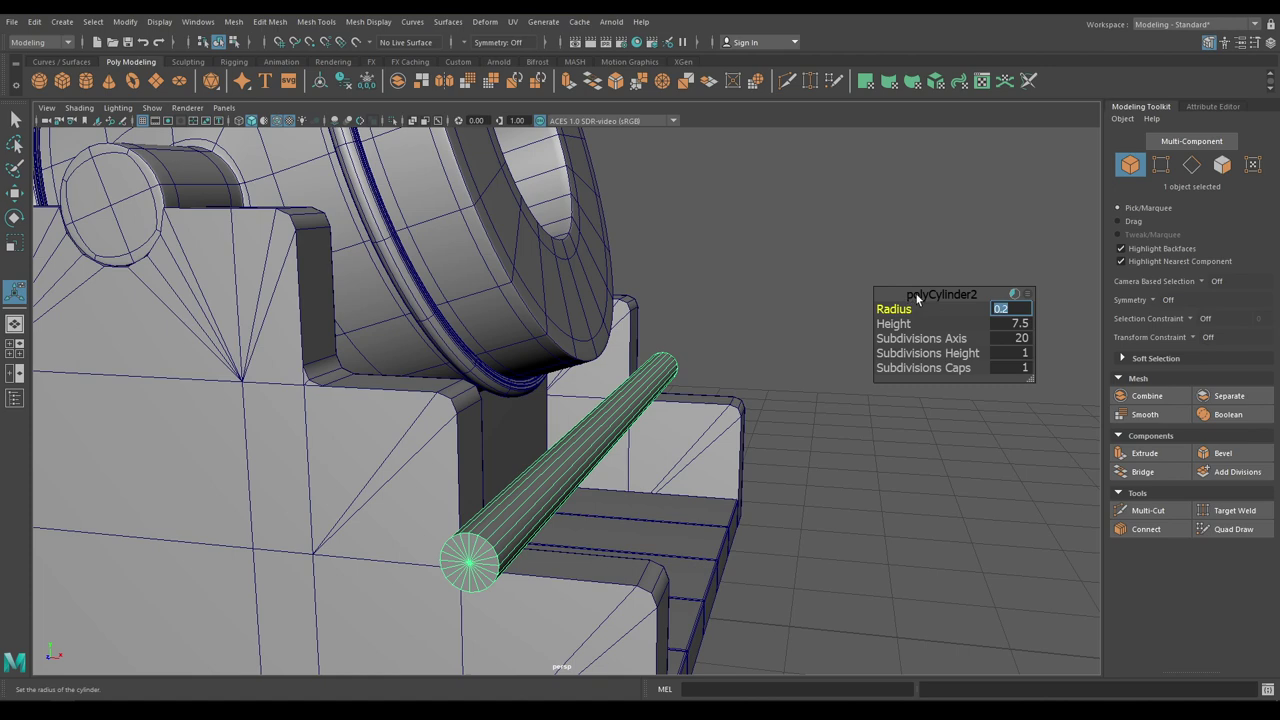
click(918, 297)
Step: In the front view, move the rod into the step corner at about X 4.05, Y 1.79 so it touches both faces
key(e)
key(space)
drag(909, 273, 917, 299)
scroll(803, 664, up, 5)
alt+middle_drag(803, 664, 835, 467)
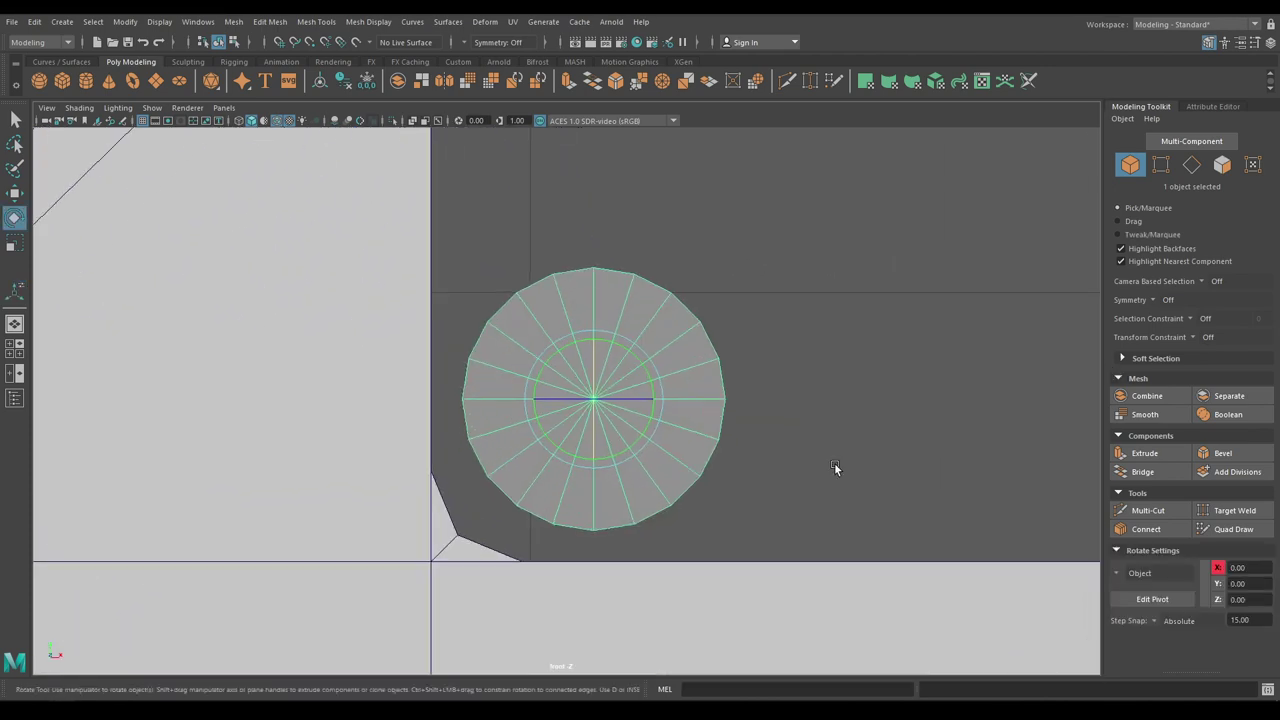
key(w)
alt+middle_drag(657, 393, 745, 239)
scroll(715, 237, up, 1)
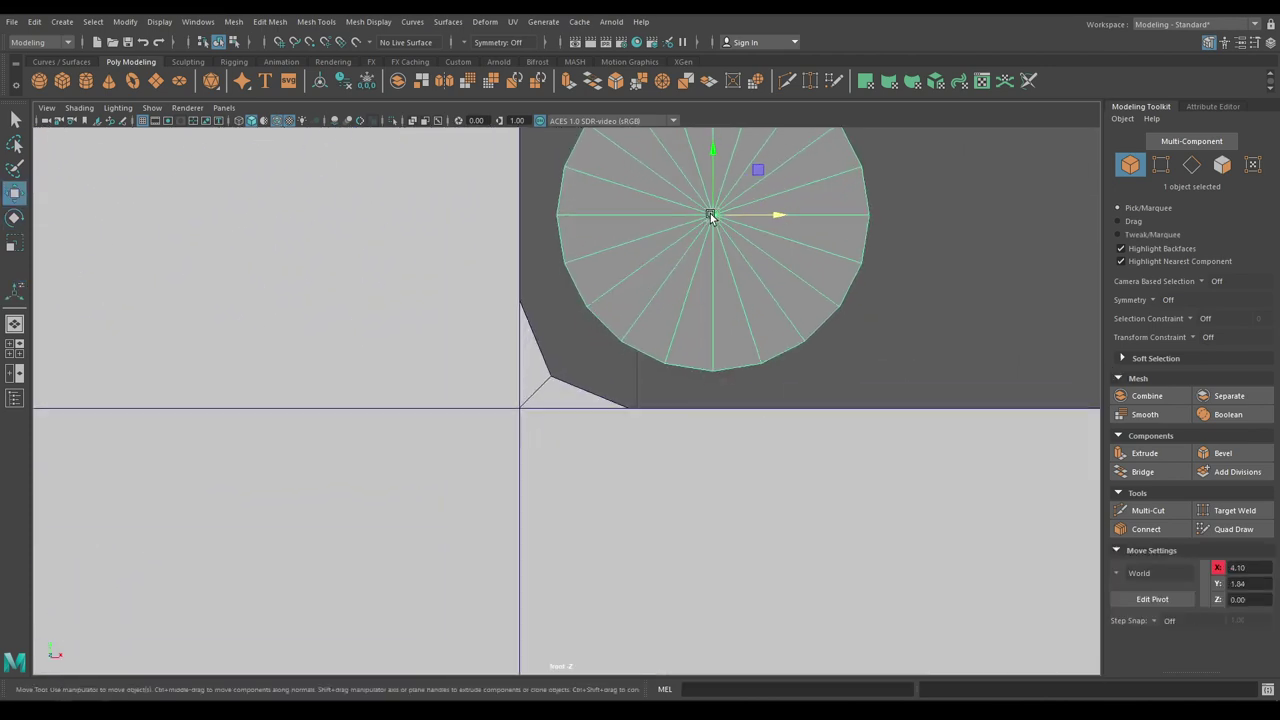
drag(711, 217, 673, 256)
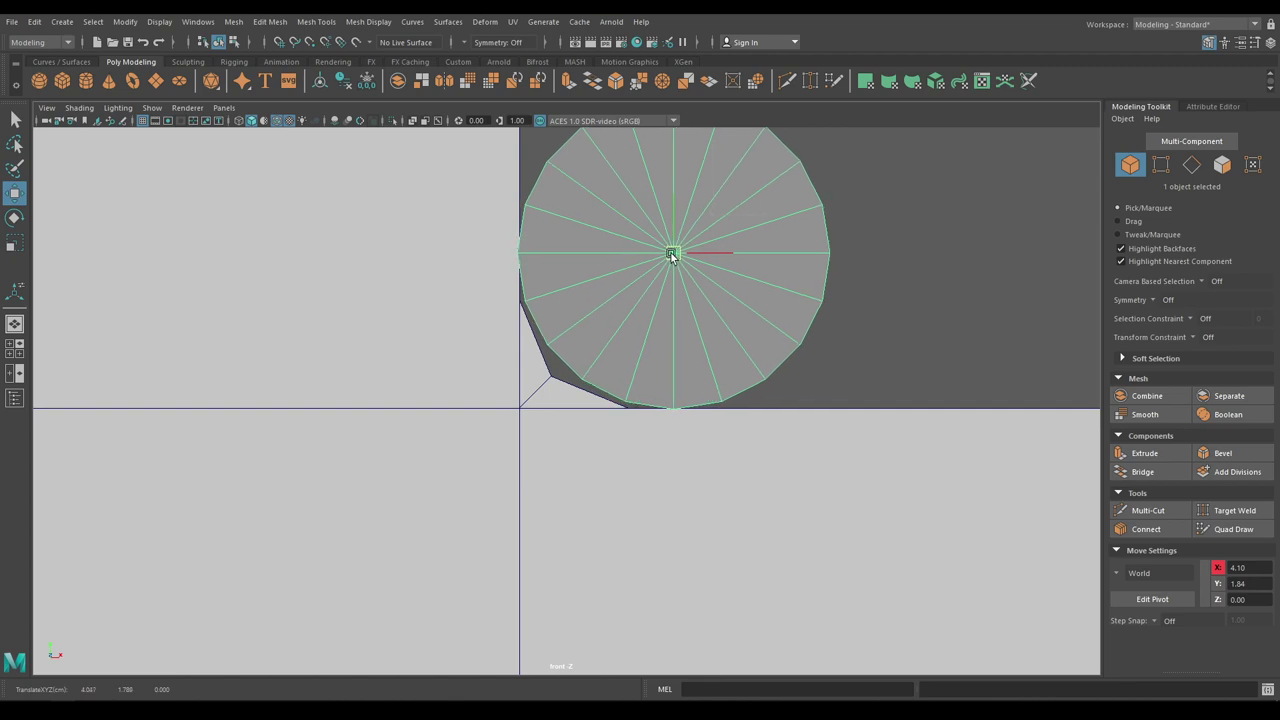
Step: Set the rod's axis subdivisions to 26
key(t)
click(1025, 340)
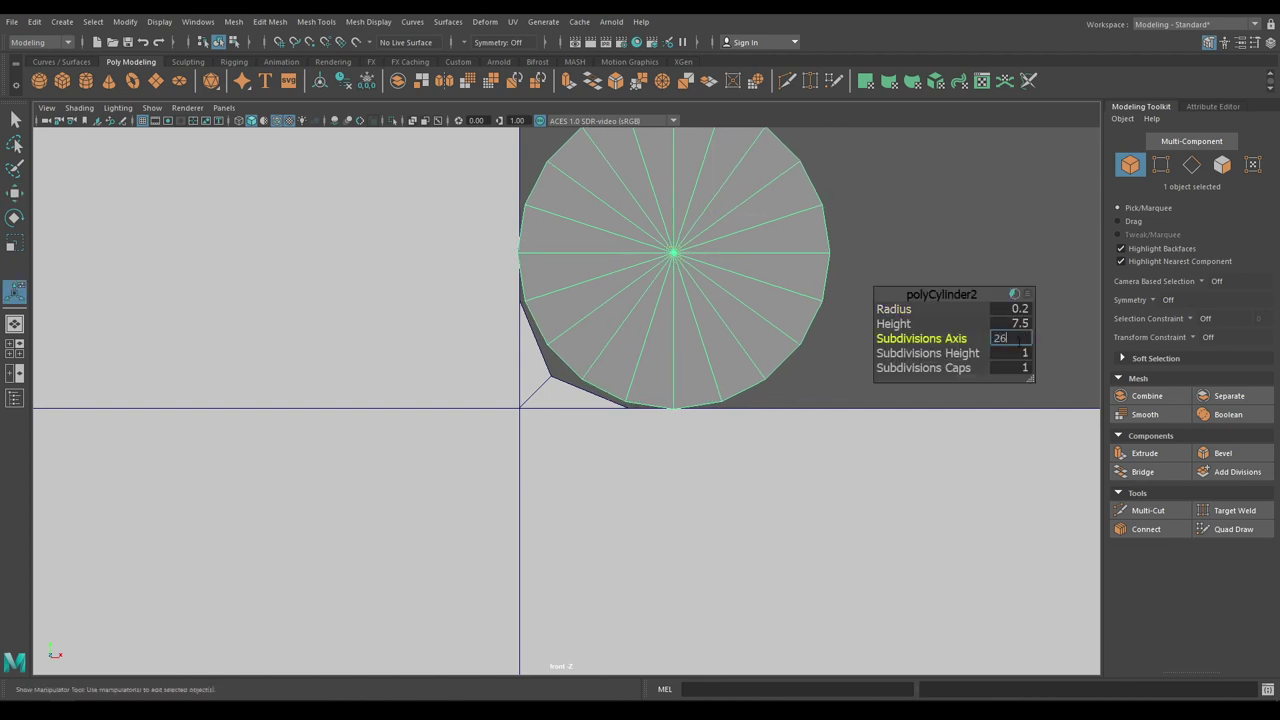
text(26)
key(Return)
key(w)
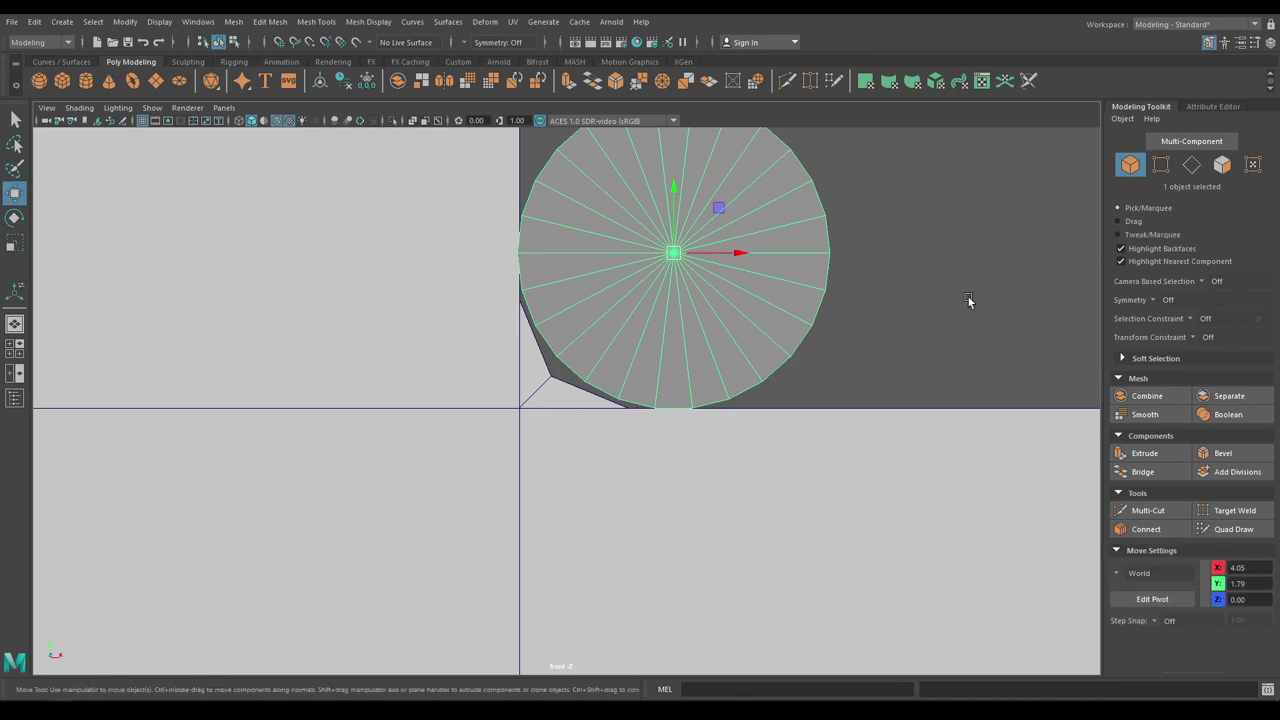
Step: In the perspective view, bevel the outer edge loops at both ends of the rod
key(space)
drag(929, 289, 908, 212)
alt+drag(900, 235, 783, 436)
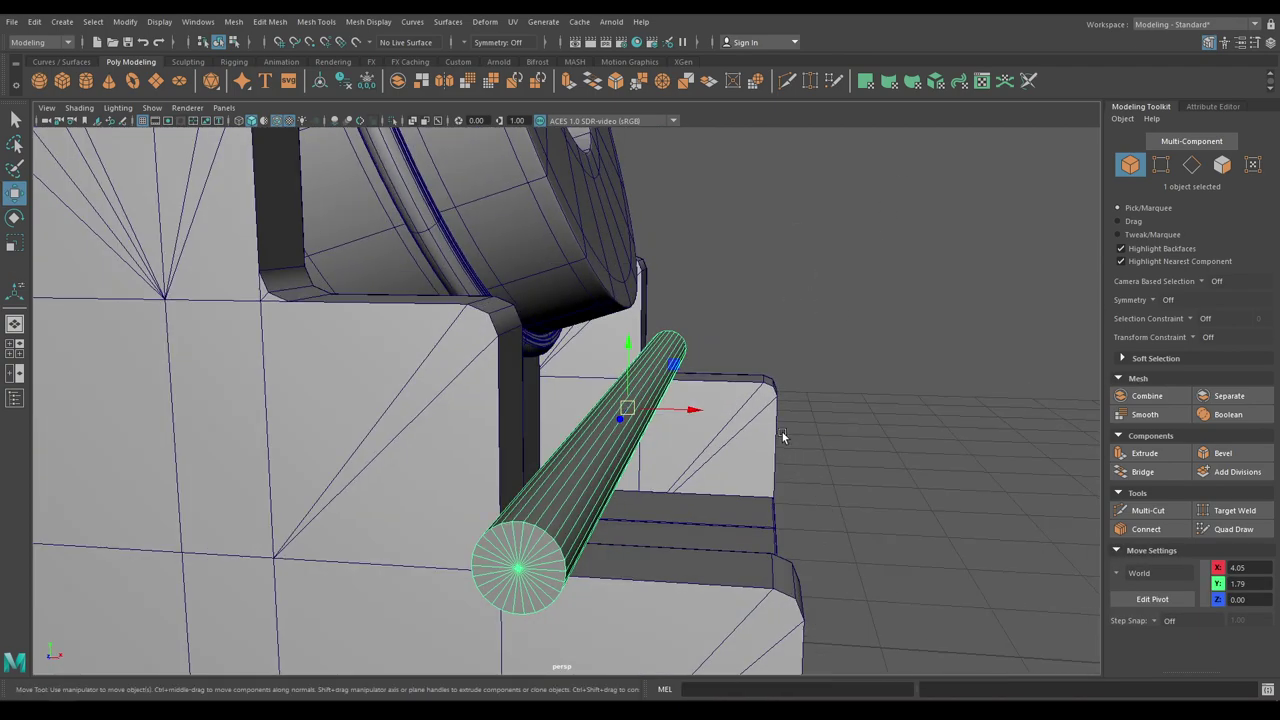
right_click(812, 288)
click(811, 250)
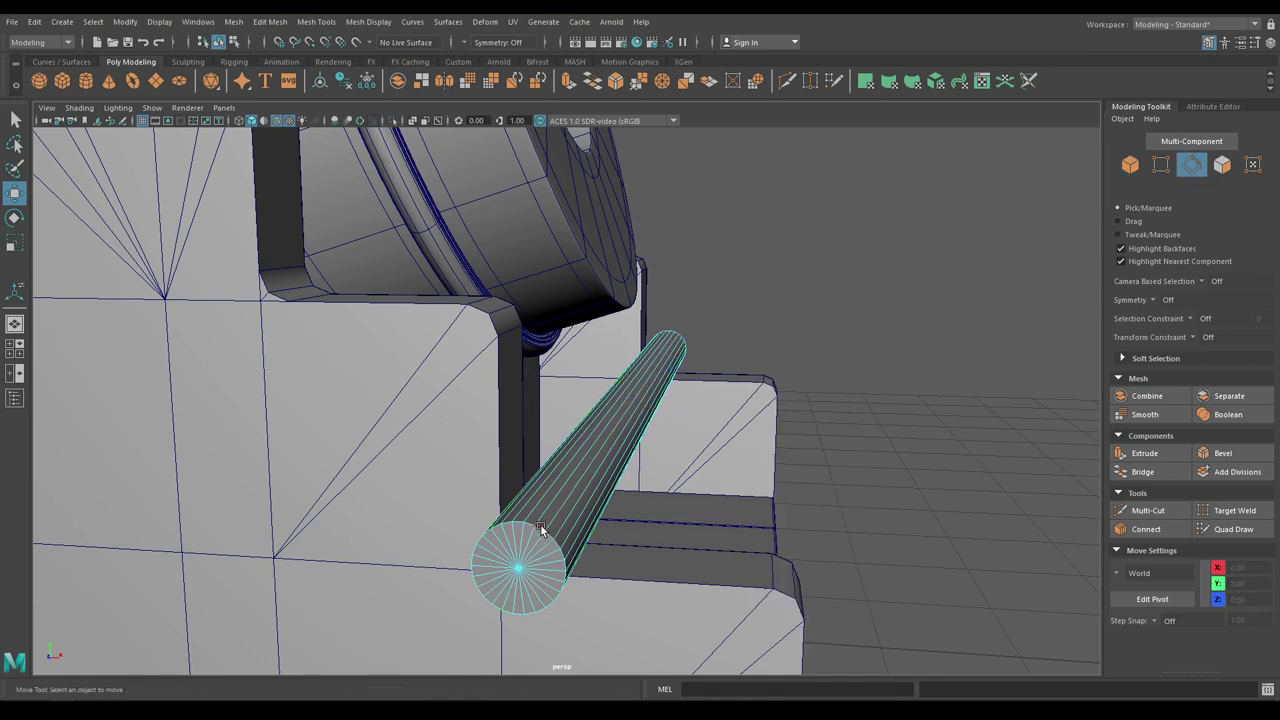
double_click(540, 526)
right_click(563, 493)
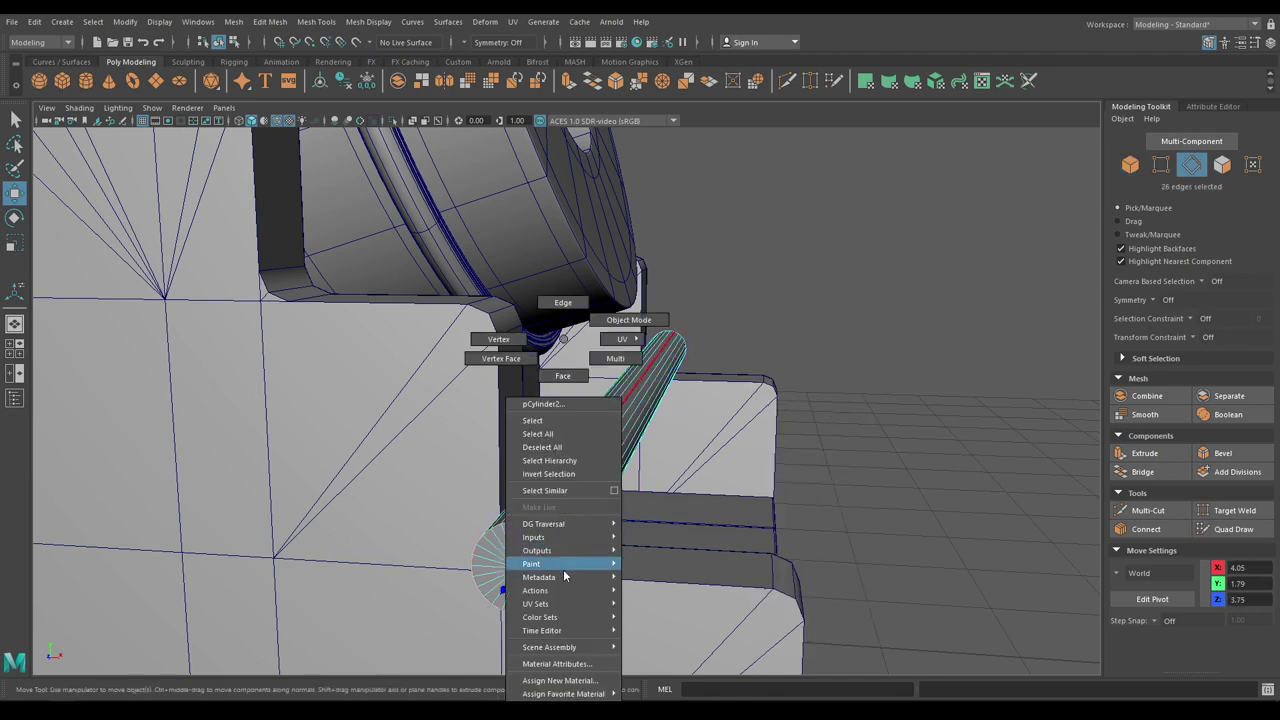
click(543, 492)
alt+drag(543, 492, 609, 479)
alt+middle_drag(609, 479, 845, 446)
scroll(630, 460, up, 1)
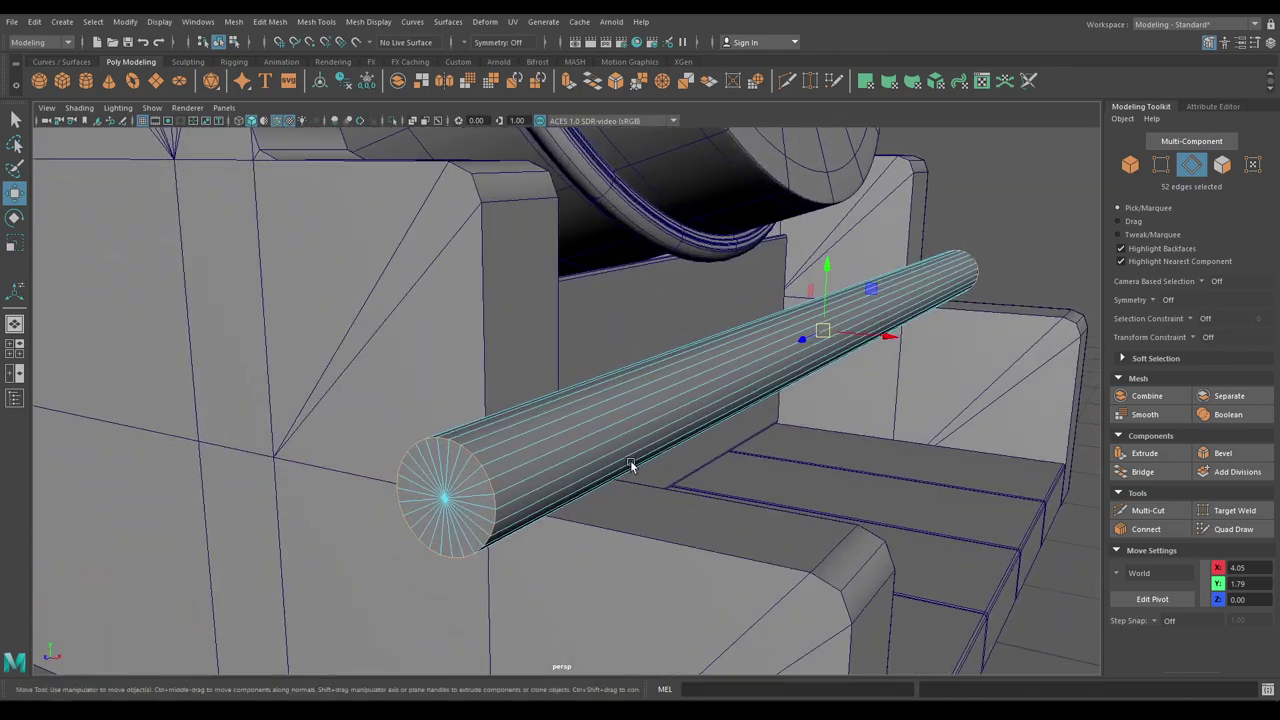
alt+middle_drag(630, 460, 748, 430)
shift+right_drag(748, 382, 796, 384)
Step: Set the rod end bevel to 3 segments and a fraction of 0.25
scroll(797, 390, up, 3)
alt+middle_drag(798, 442, 650, 469)
alt+middle_drag(703, 414, 728, 402)
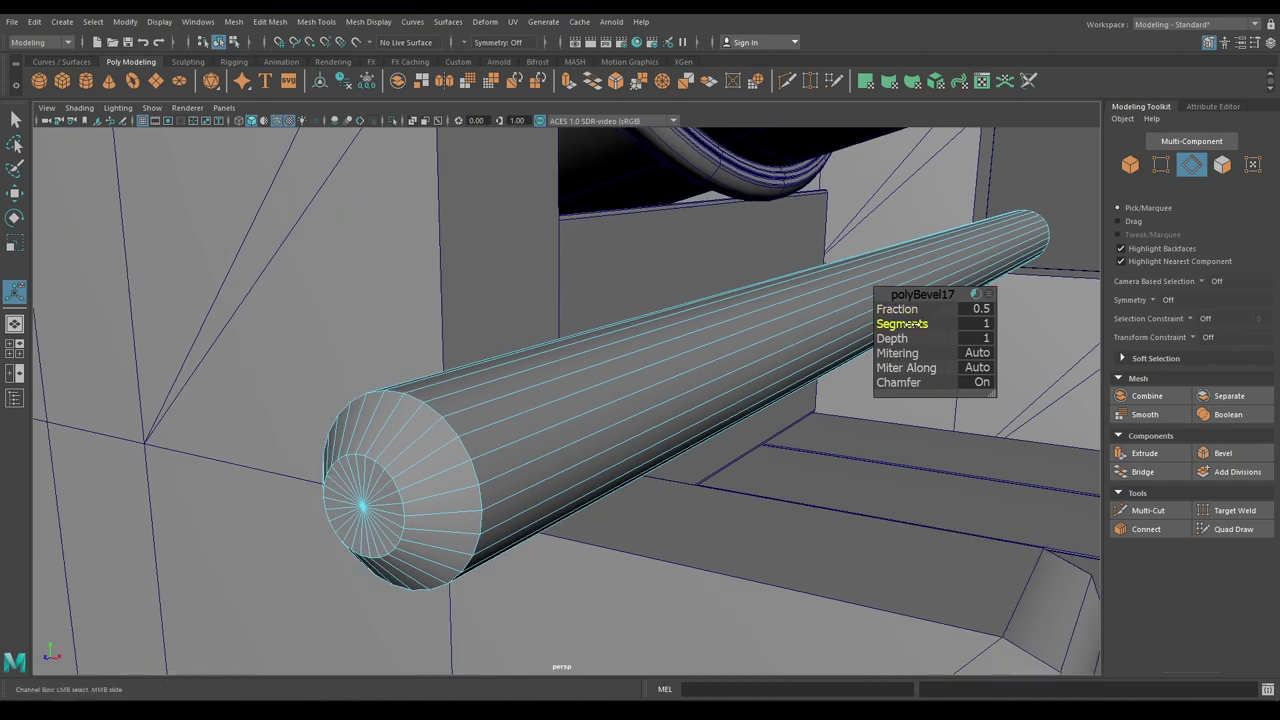
mouse_move(910, 324)
mouse_down()
mouse_move(955, 324)
mouse_move(899, 309)
mouse_up()
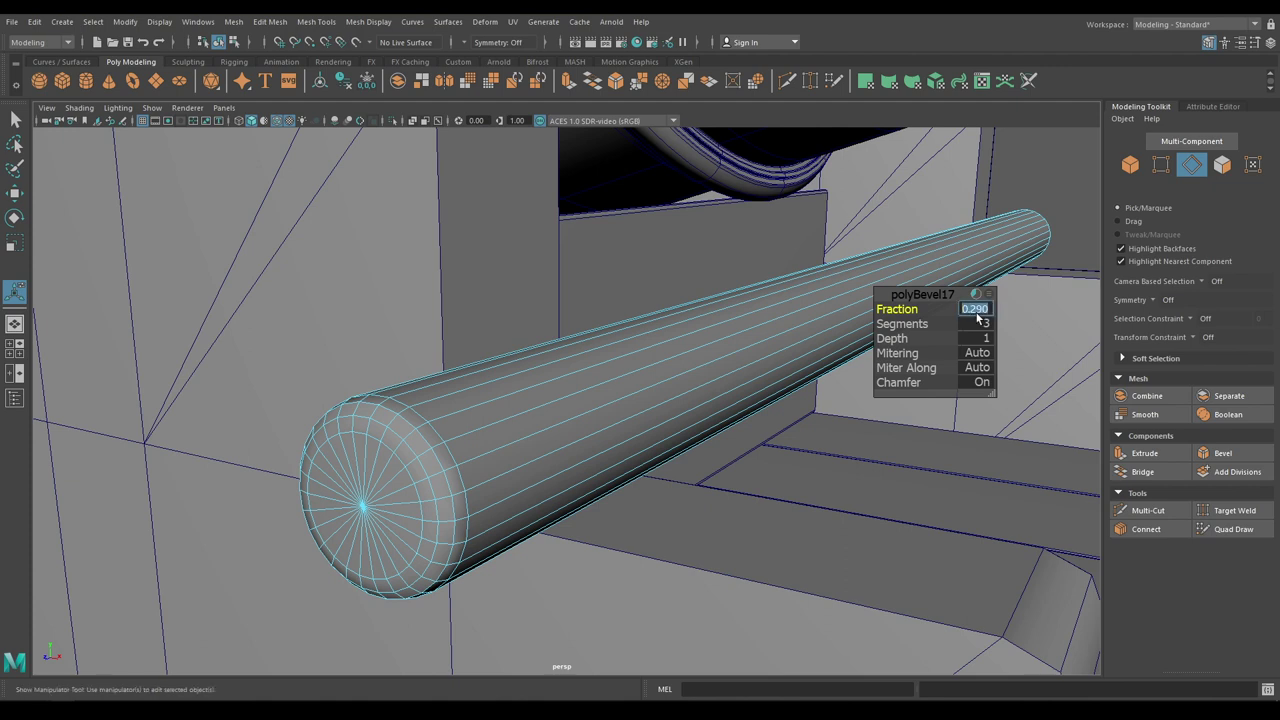
text(5)
key(Return)
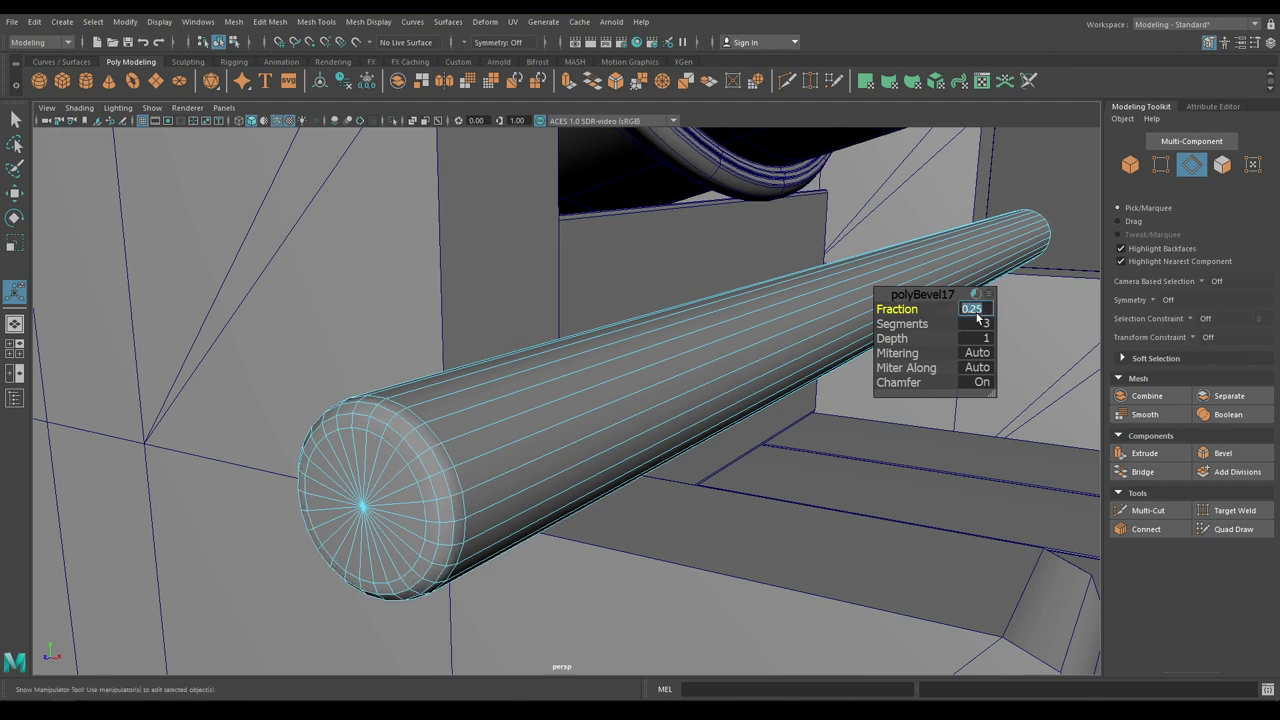
key(w)
Step: Soften the bevel edge loops at both ends of the rod and return to object selection
right_drag(917, 269, 919, 232)
alt+middle_drag(899, 298, 1085, 210)
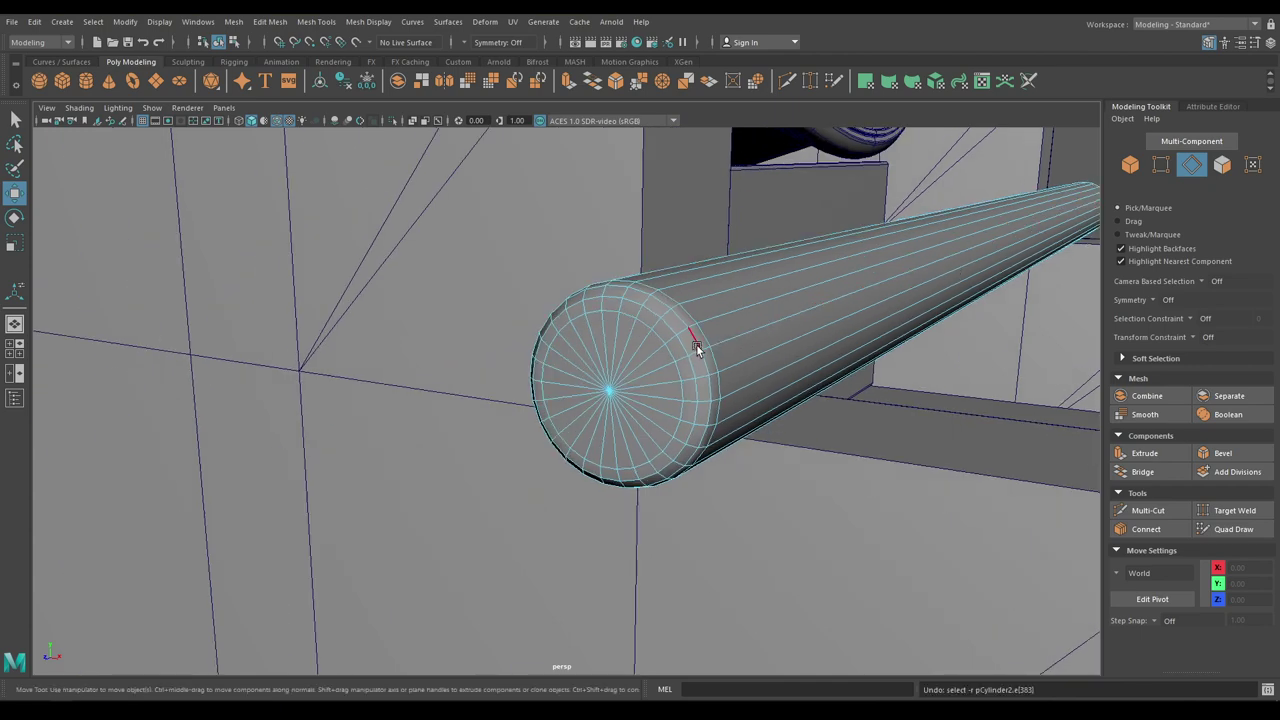
click(692, 338)
double_click(702, 360)
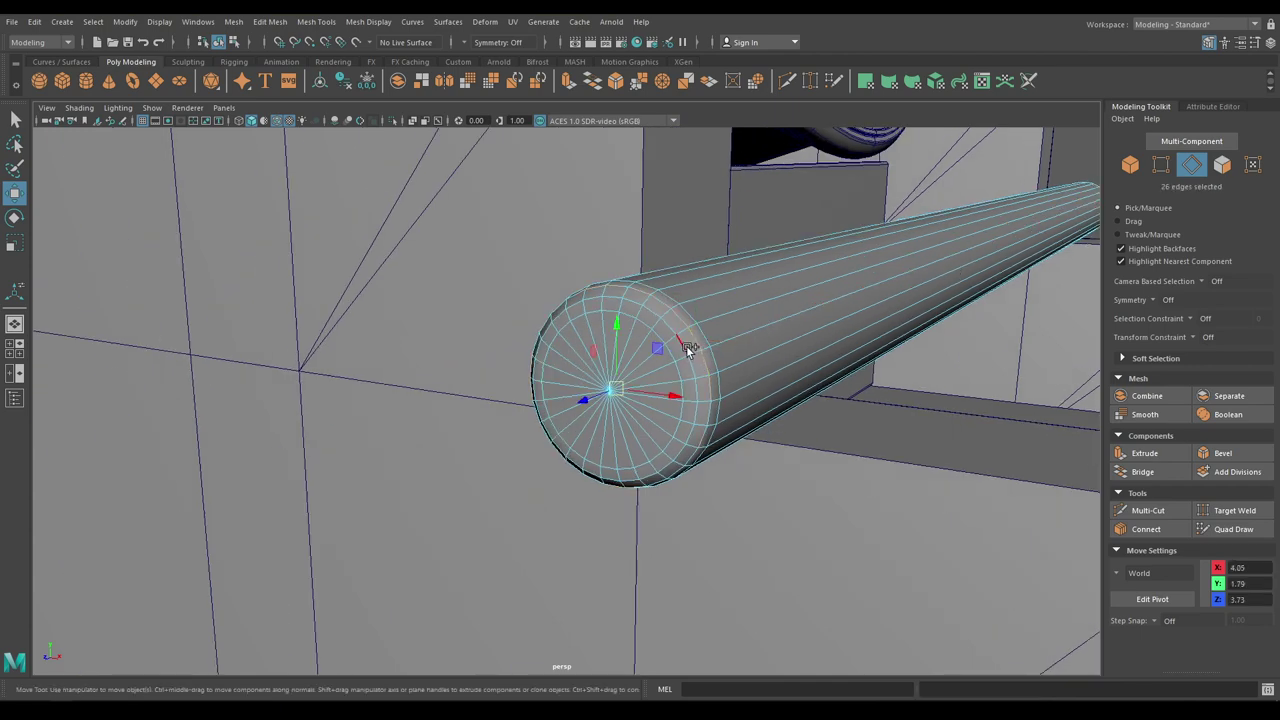
right_click(716, 311)
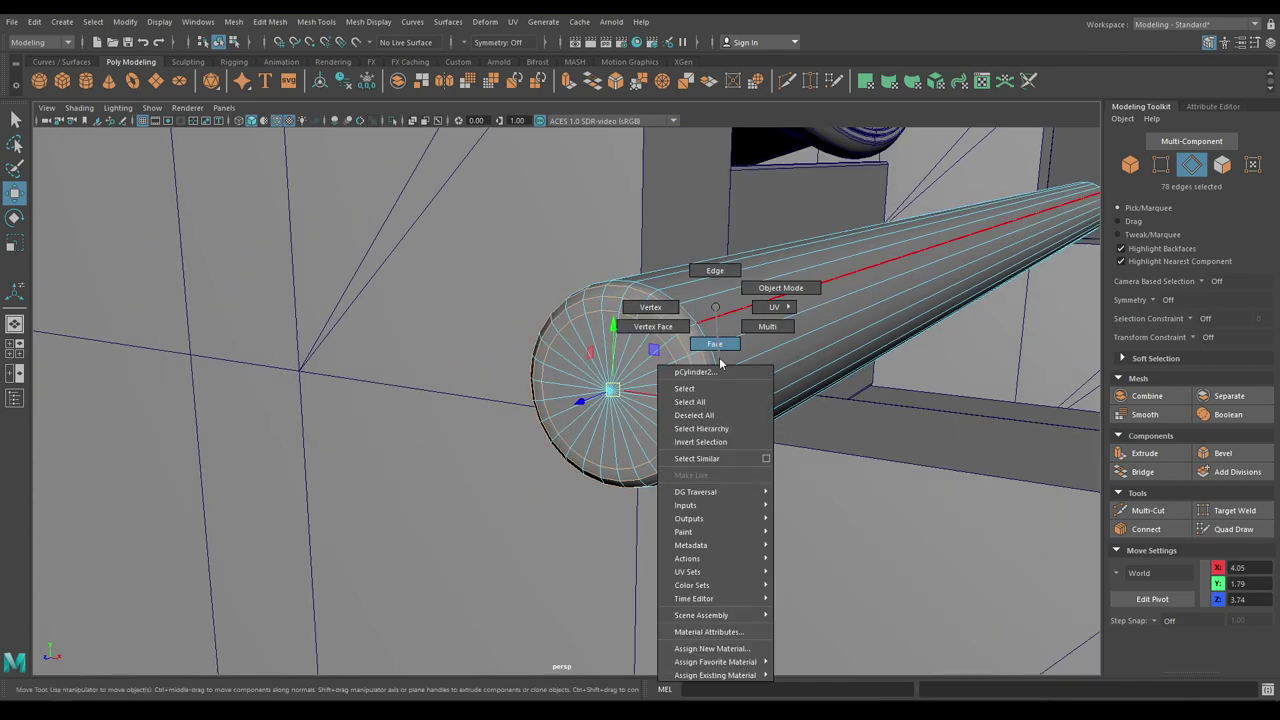
right_drag(720, 363, 712, 459)
alt+drag(785, 325, 623, 346)
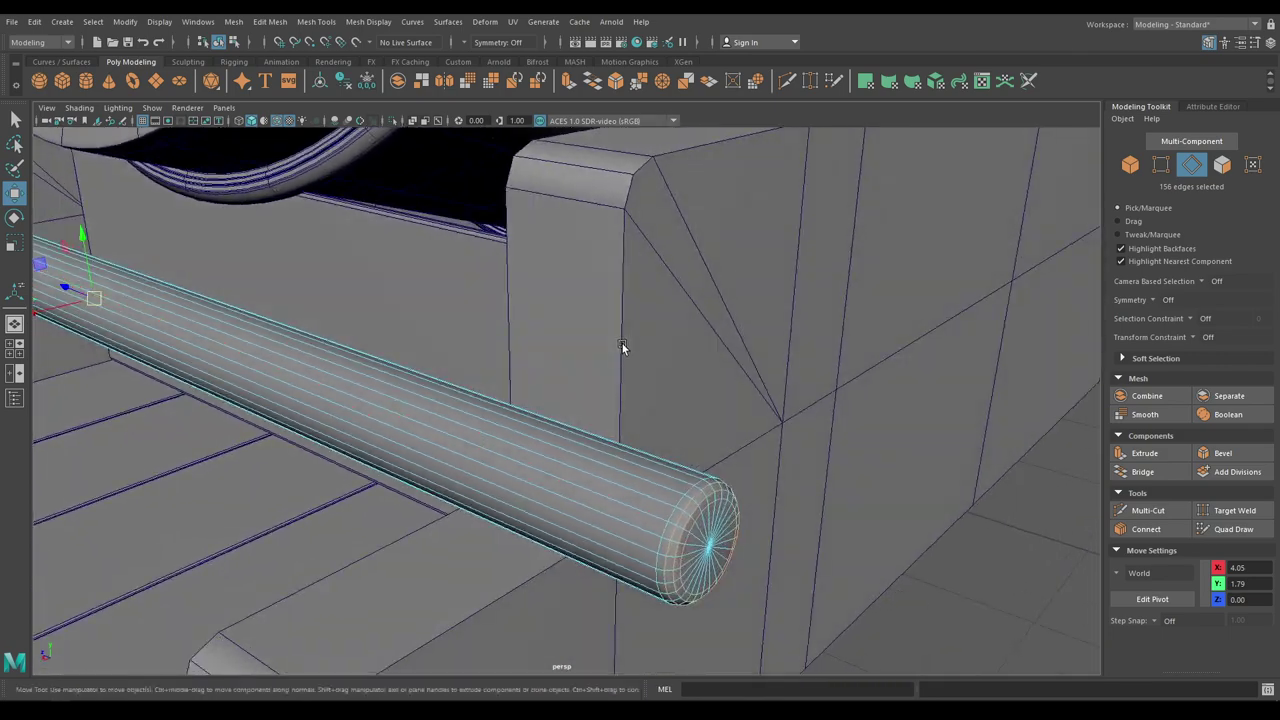
click(368, 21)
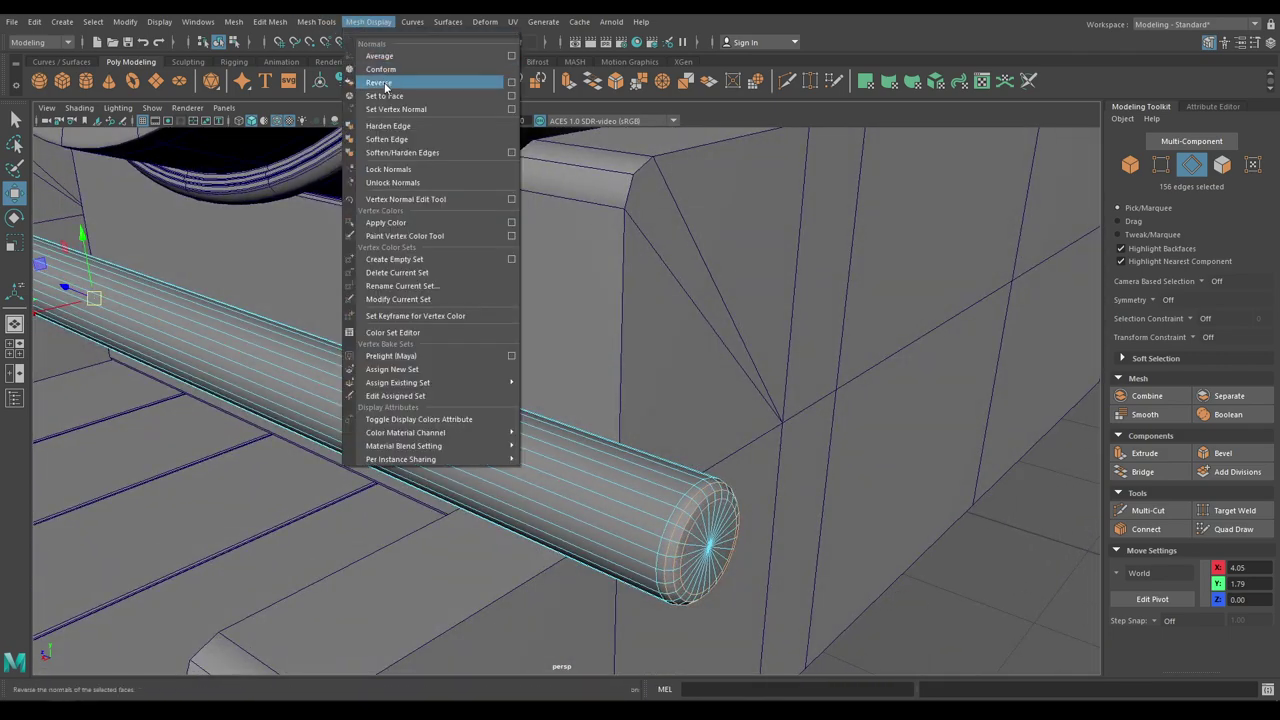
click(393, 140)
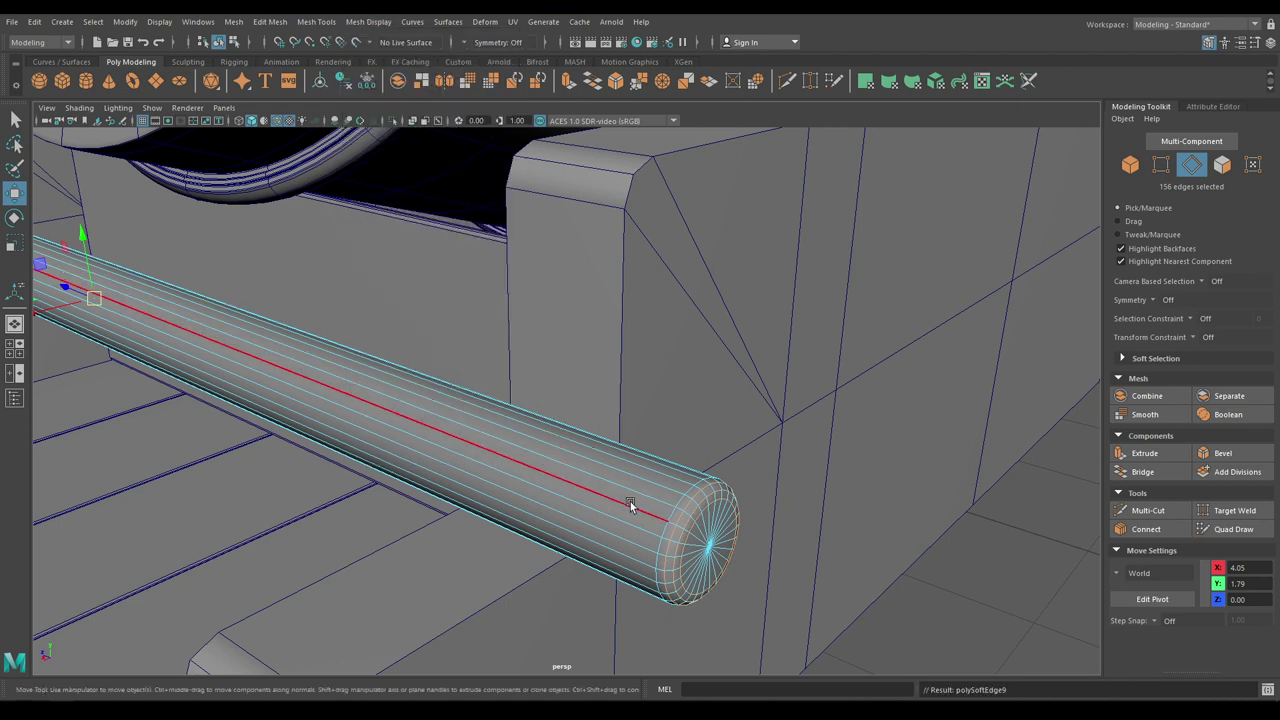
right_drag(632, 501, 711, 328)
click(1002, 568)
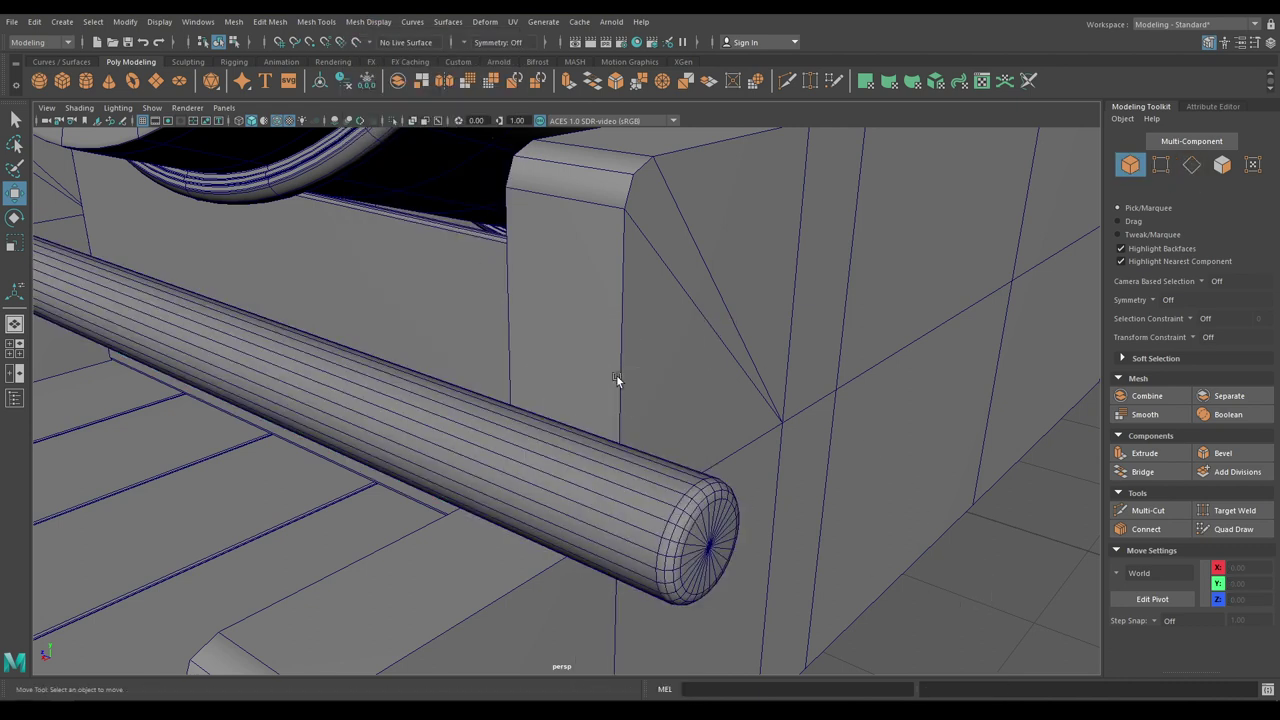
Step: Turn off the wireframe overlay and create a new polygon cylinder in front of the carriage at about X 7.39
click(287, 121)
mouse_move(351, 279)
alt+mouse_down()
mouse_move(536, 287)
mouse_move(570, 341)
mouse_move(523, 298)
mouse_move(580, 336)
mouse_move(626, 466)
mouse_move(548, 380)
mouse_move(580, 473)
mouse_move(588, 451)
mouse_move(718, 445)
alt+mouse_up()
scroll(570, 339, down, 4)
shift+right_drag(751, 433, 751, 454)
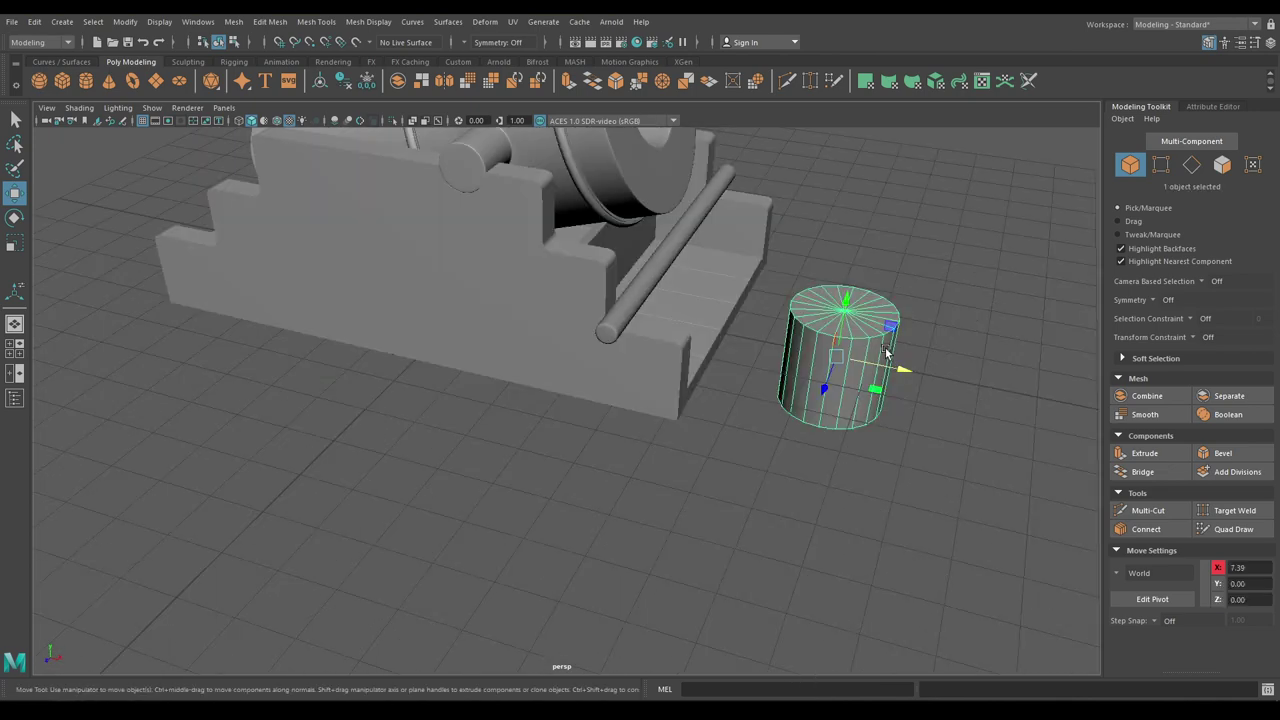
Step: Move the new cylinder along Z to about 7.59, clear of the carriage's side
key(space)
click(887, 351)
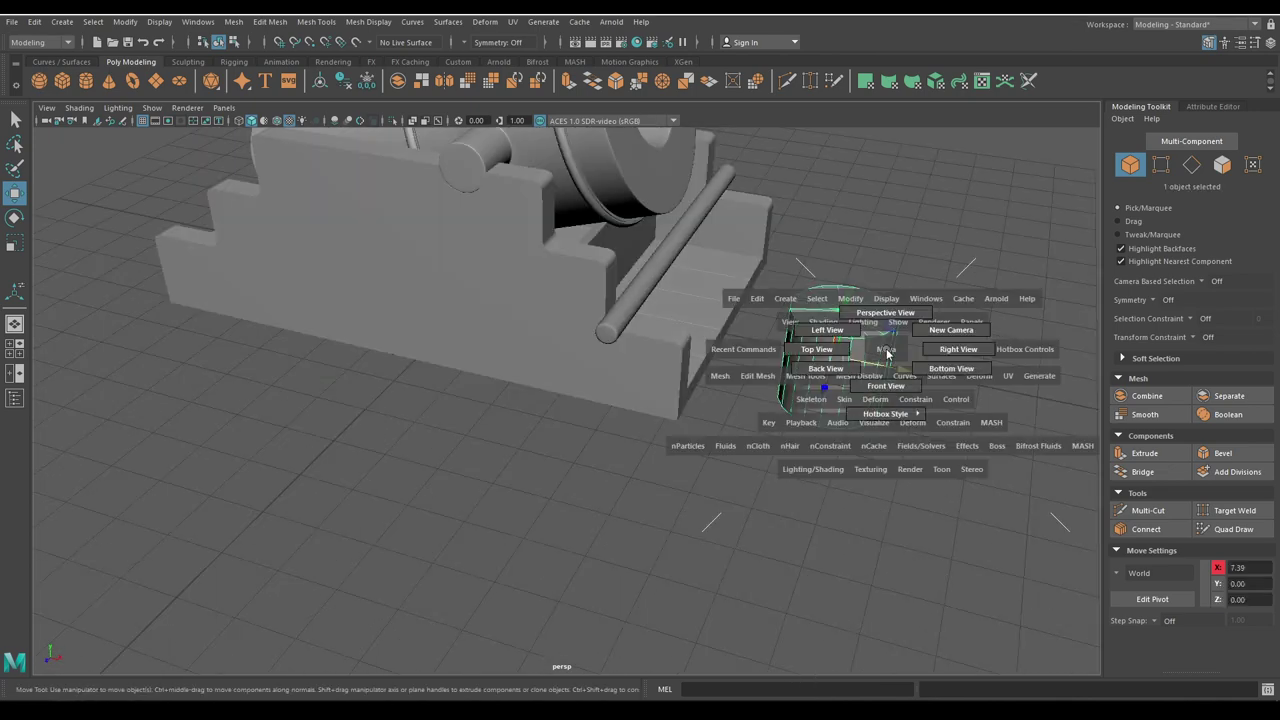
alt+drag(886, 352, 699, 450)
alt+middle_drag(699, 450, 722, 343)
drag(717, 417, 210, 486)
Step: In the front view, move the new cylinder directly above the rod to about X 4.03, Y 2.98
key(space)
drag(366, 415, 367, 443)
scroll(540, 477, up, 1)
scroll(473, 277, down, 10)
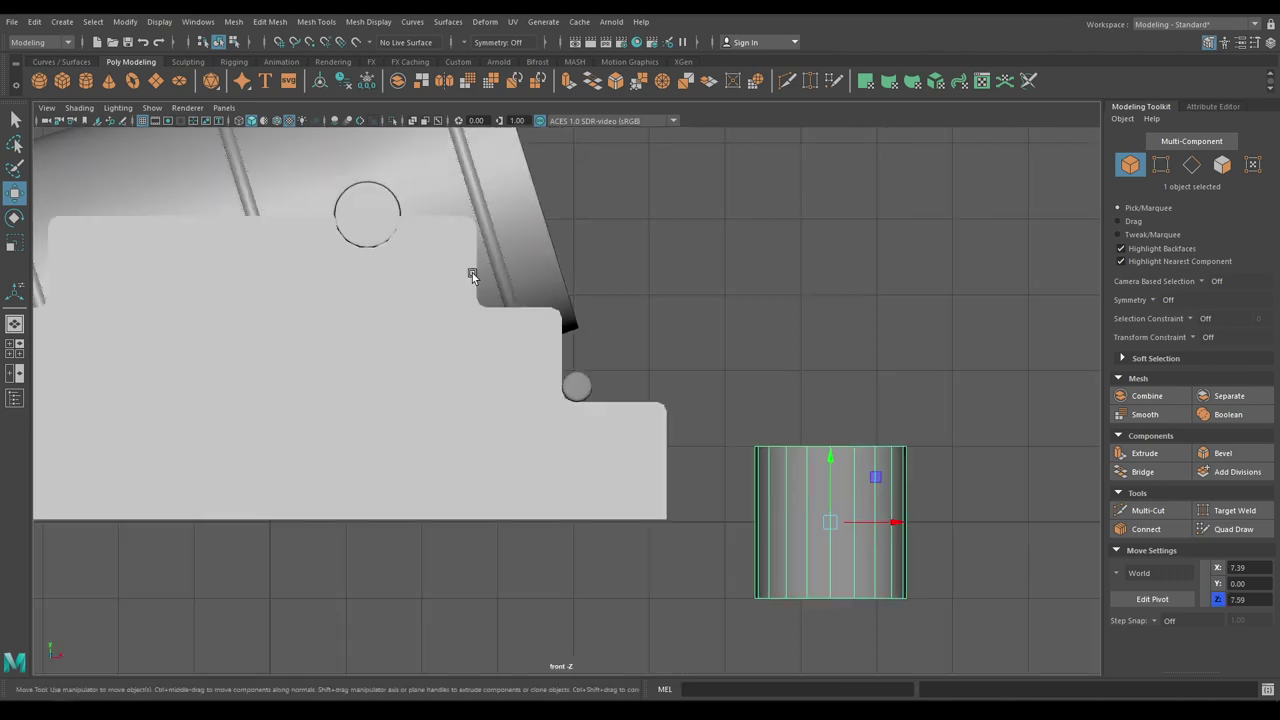
drag(892, 523, 594, 178)
scroll(597, 611, up, 2)
alt+right_drag(597, 246, 694, 366)
alt+middle_drag(694, 366, 668, 648)
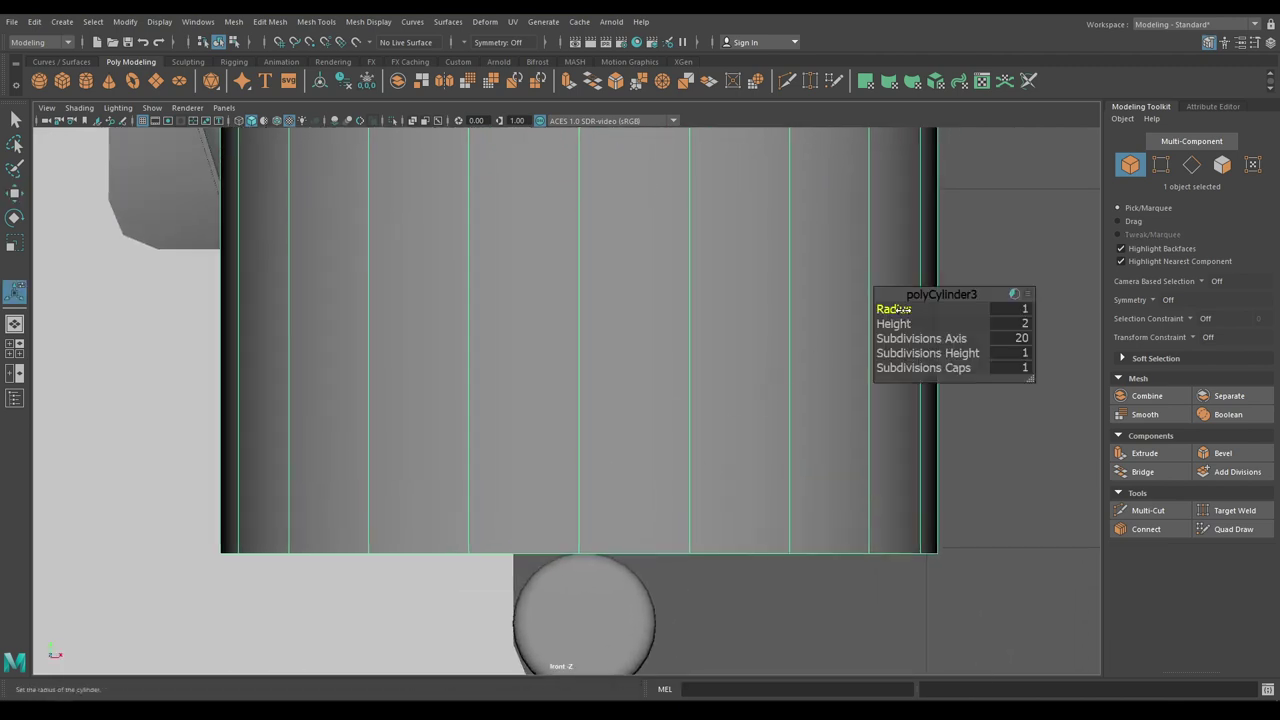
Step: Set the new cylinder's radius to 0.02 and reduce its height to make a short, thin pin
drag(903, 309, 838, 316)
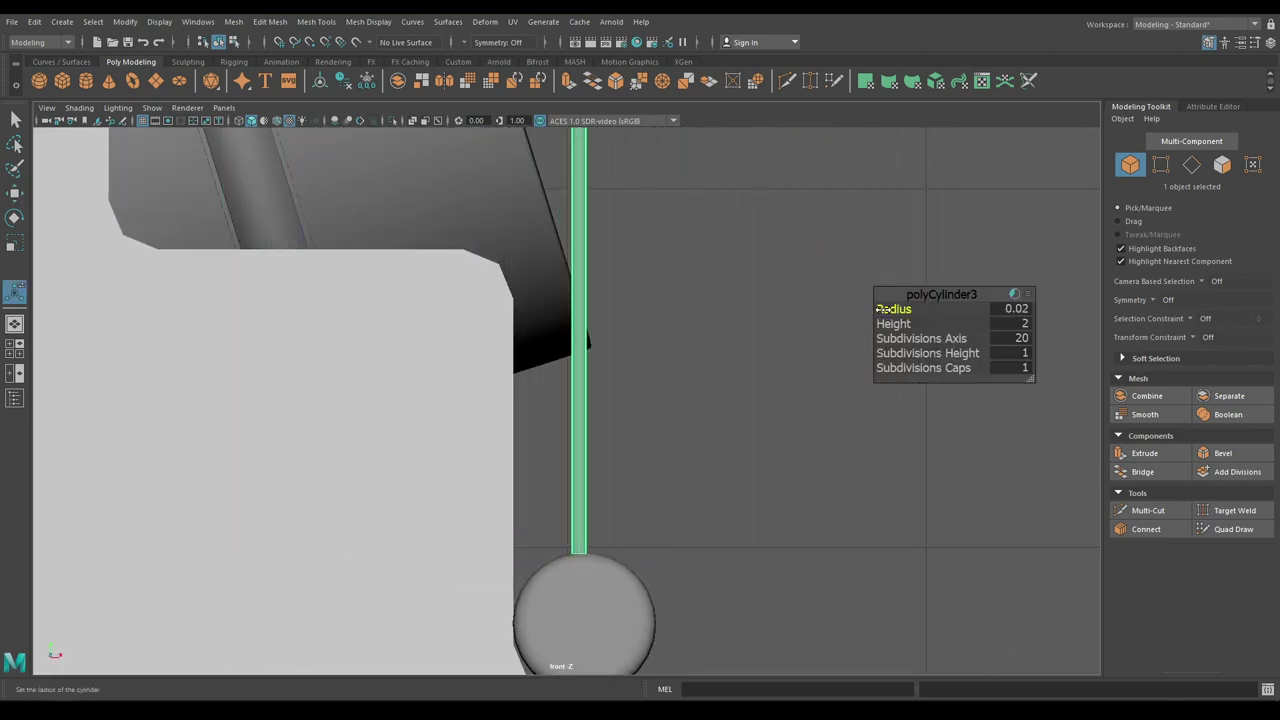
middle_drag(905, 323, 791, 328)
key(w)
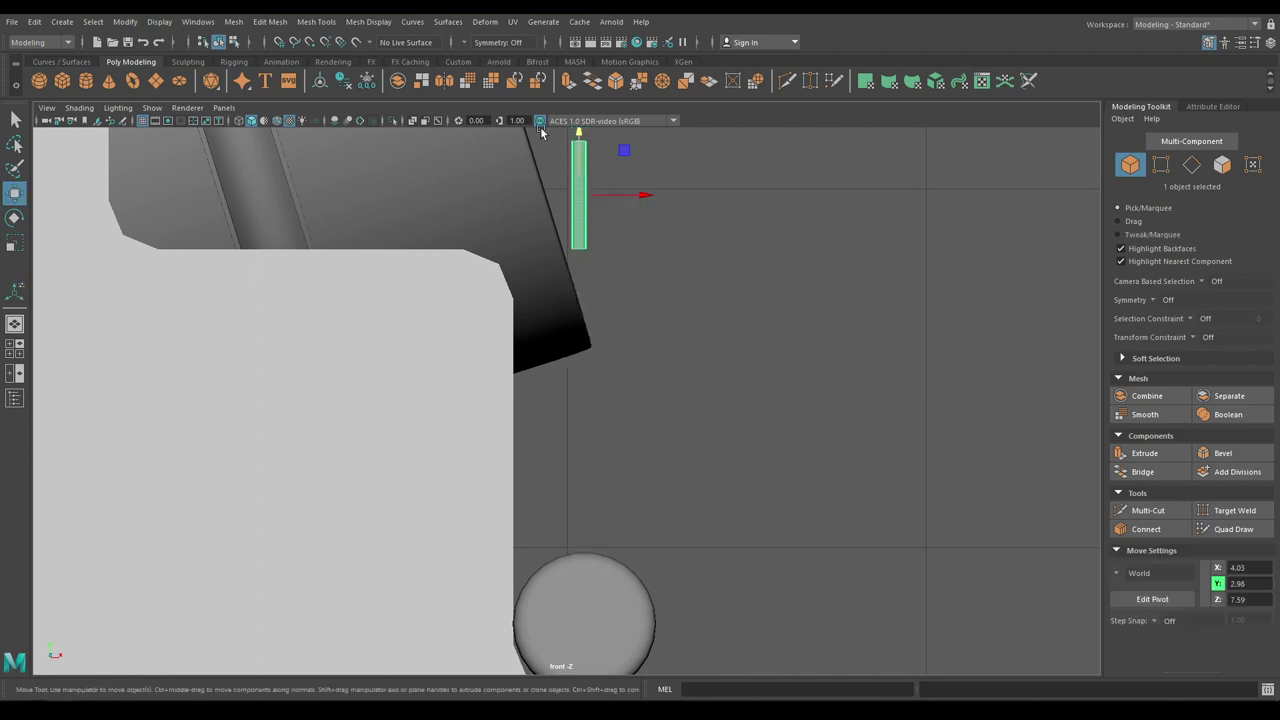
Step: Lower the thin cylinder onto the top of the rod and centre it at about X 4.05, Y 2.13
drag(577, 133, 624, 434)
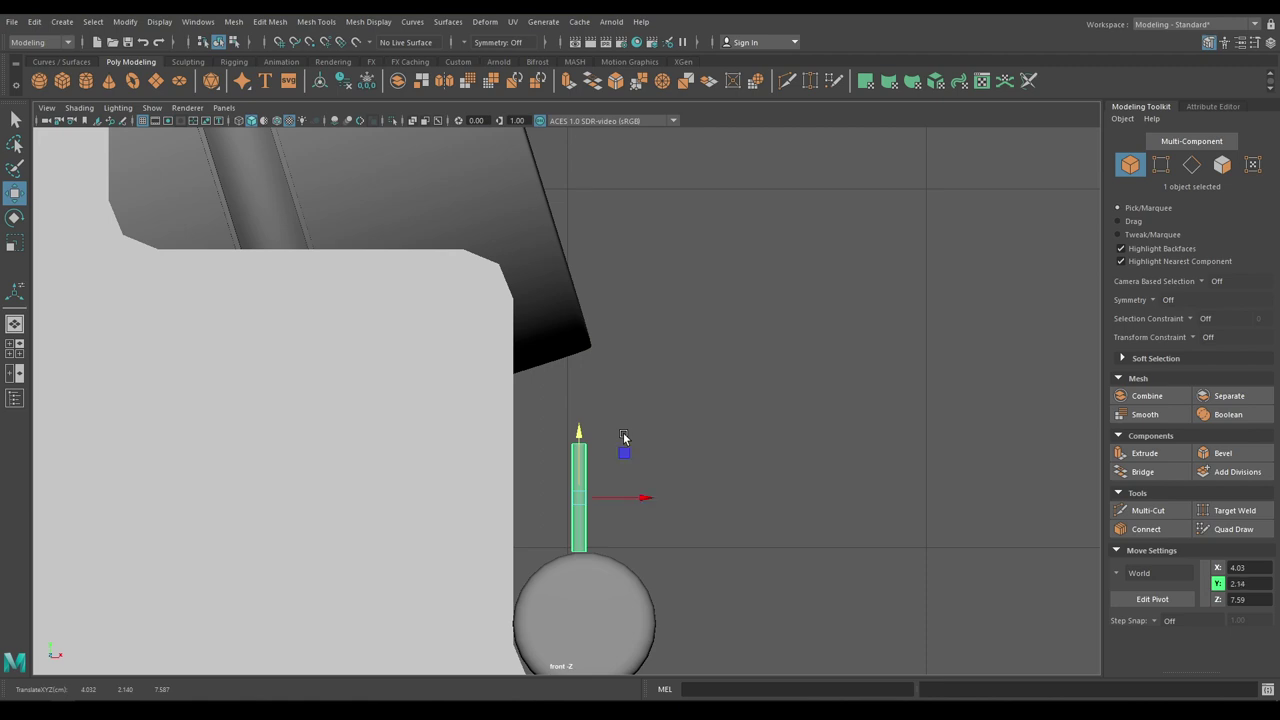
alt+middle_drag(710, 456, 757, 210)
scroll(757, 210, up, 2)
scroll(757, 208, up, 4)
alt+middle_drag(814, 470, 759, 625)
scroll(726, 468, up, 3)
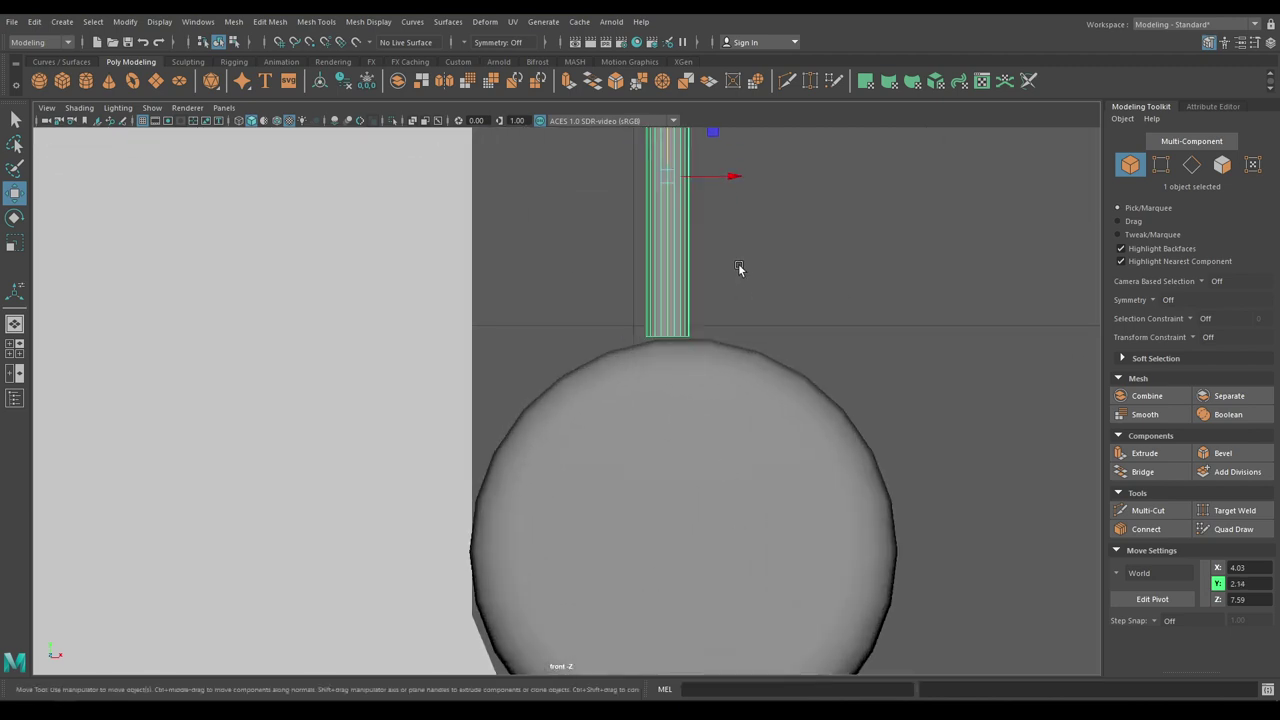
alt+middle_drag(733, 240, 666, 279)
drag(660, 215, 673, 212)
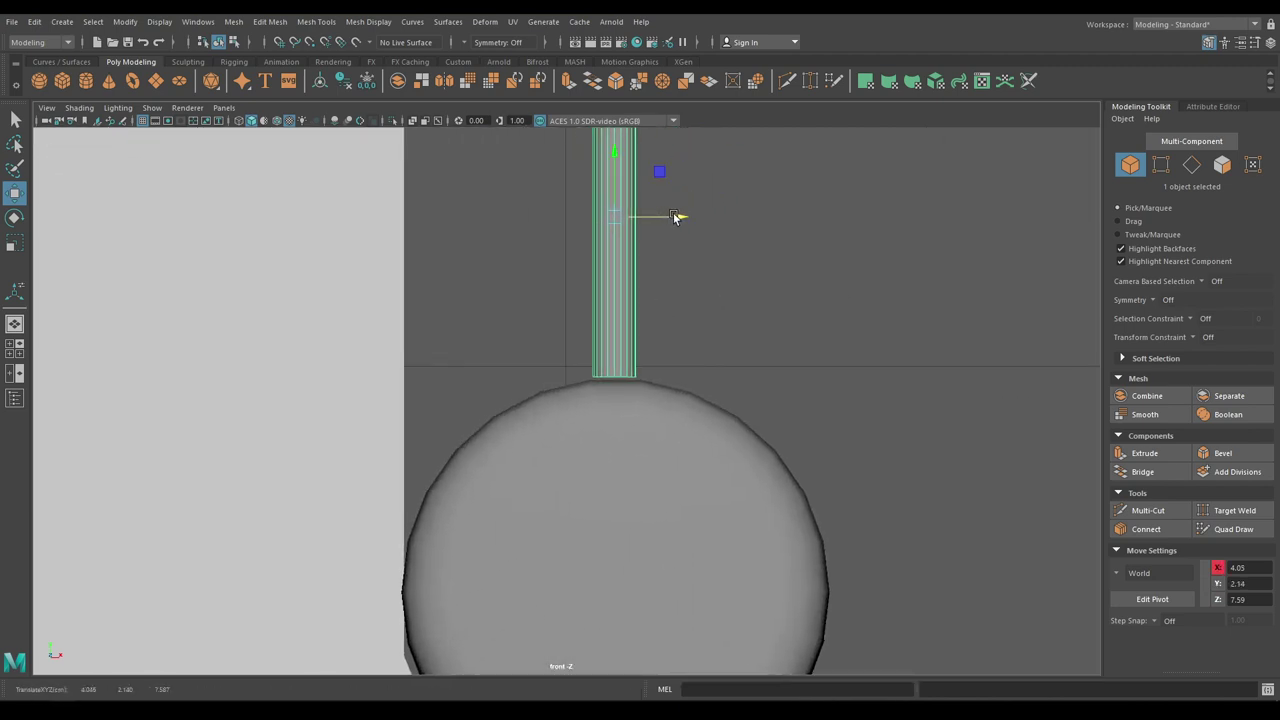
alt+middle_drag(673, 212, 655, 292)
drag(613, 247, 615, 251)
Step: In the perspective view, move the thin pin along Z to about 3.56, onto the end of the rod
key(space)
drag(615, 251, 630, 195)
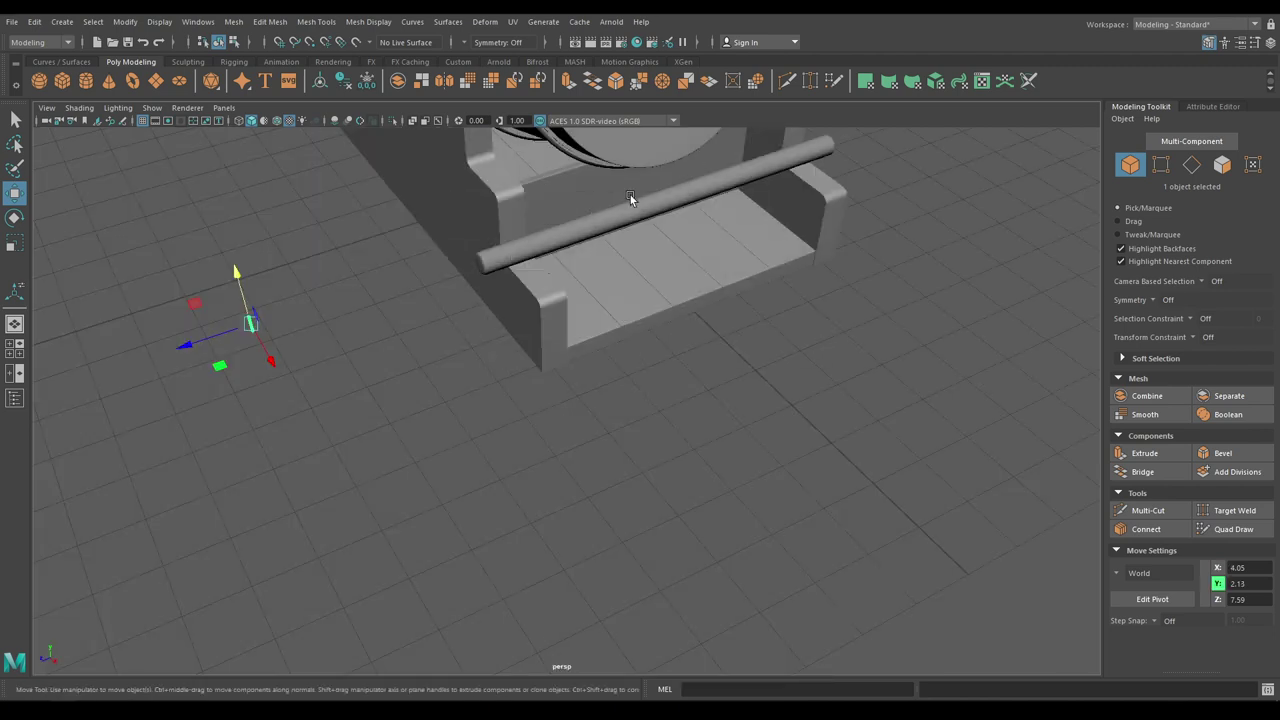
key(f)
scroll(549, 296, down, 10)
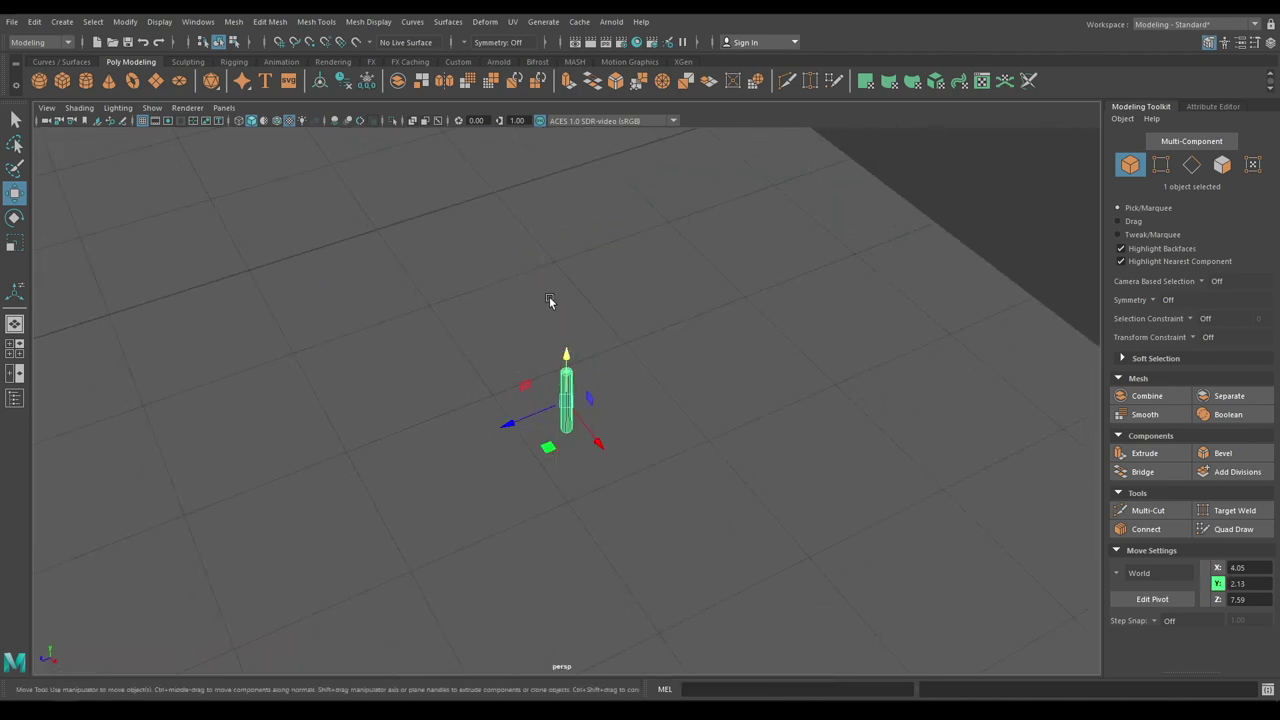
alt+middle_drag(520, 165, 418, 171)
drag(412, 425, 752, 336)
Step: Set the pin's axis subdivisions to 16 and its radius to 0.025
key(f)
scroll(827, 328, down, 7)
alt+drag(855, 372, 680, 420)
scroll(681, 487, up, 4)
key(t)
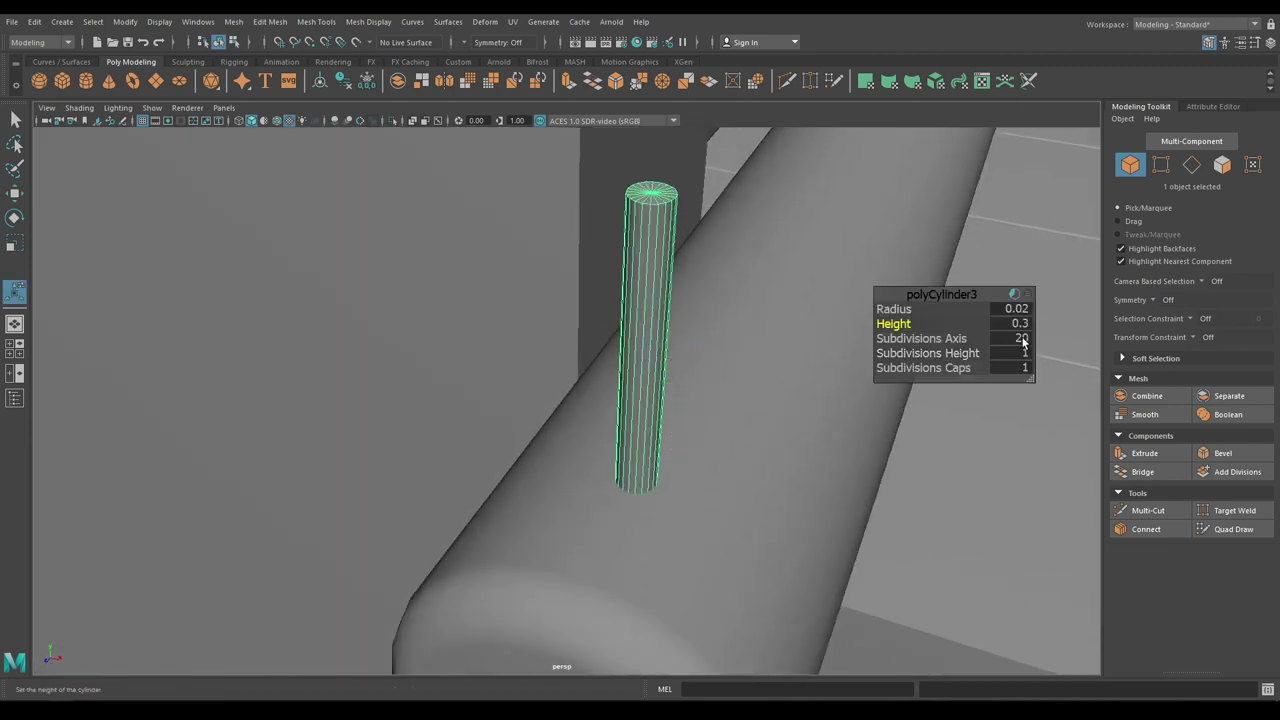
click(1023, 341)
text(16)
key(Return)
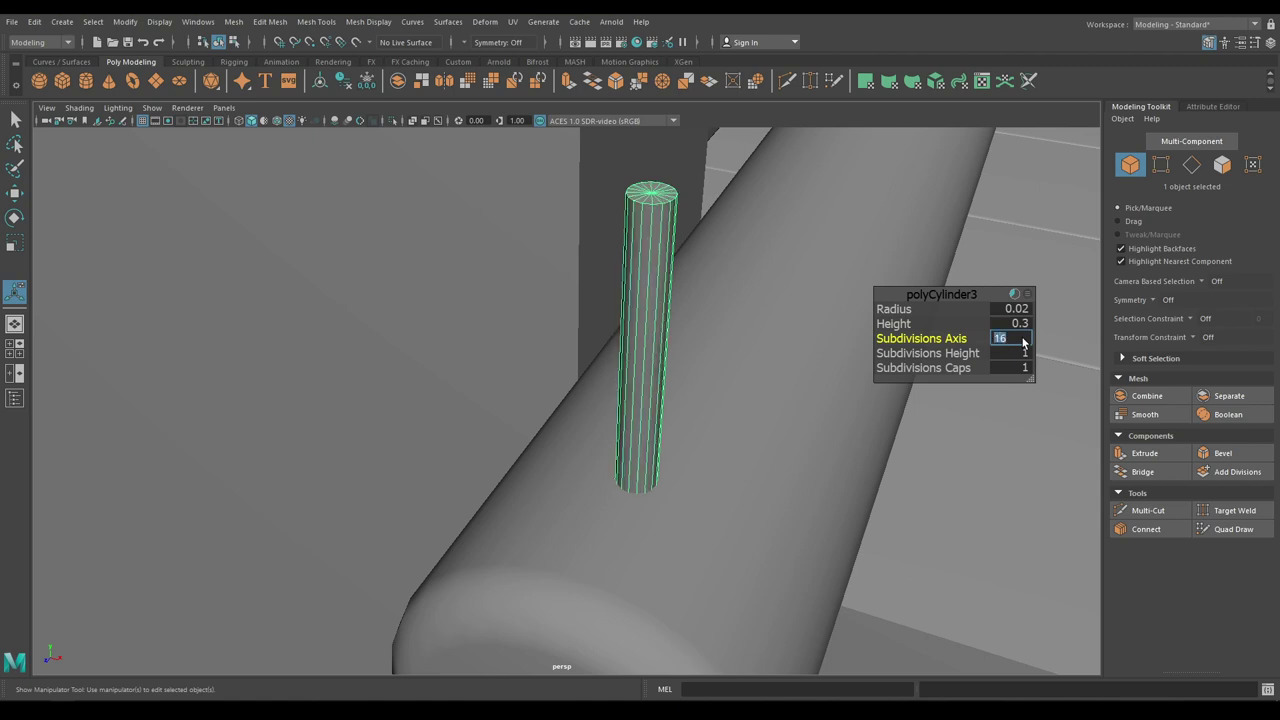
click(957, 297)
click(1015, 310)
text(0)
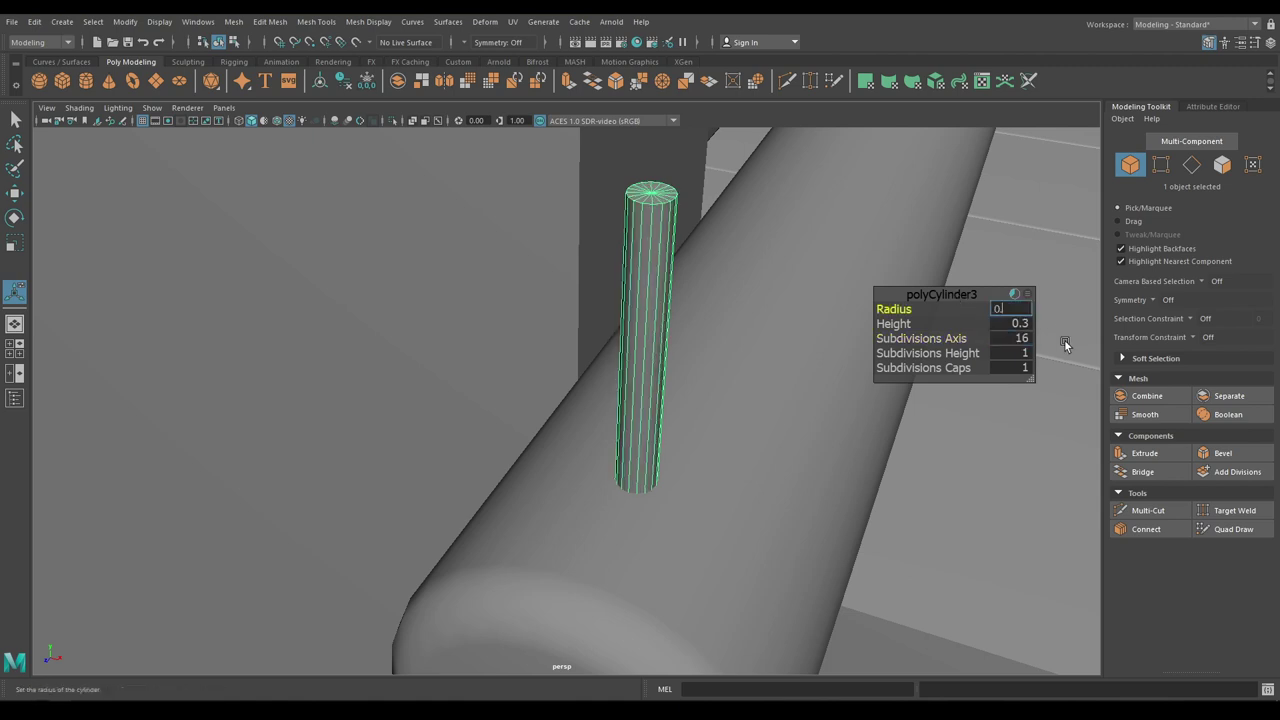
text(.025)
key(Return)
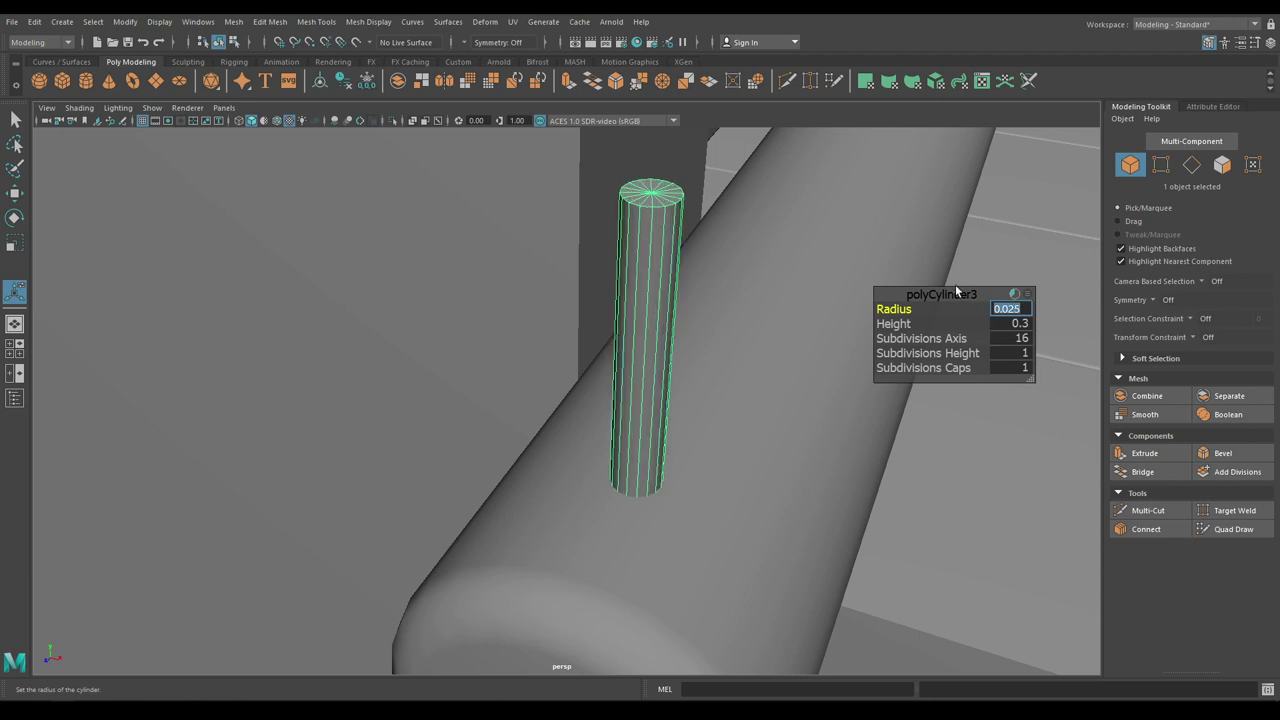
key(Escape)
key(w)
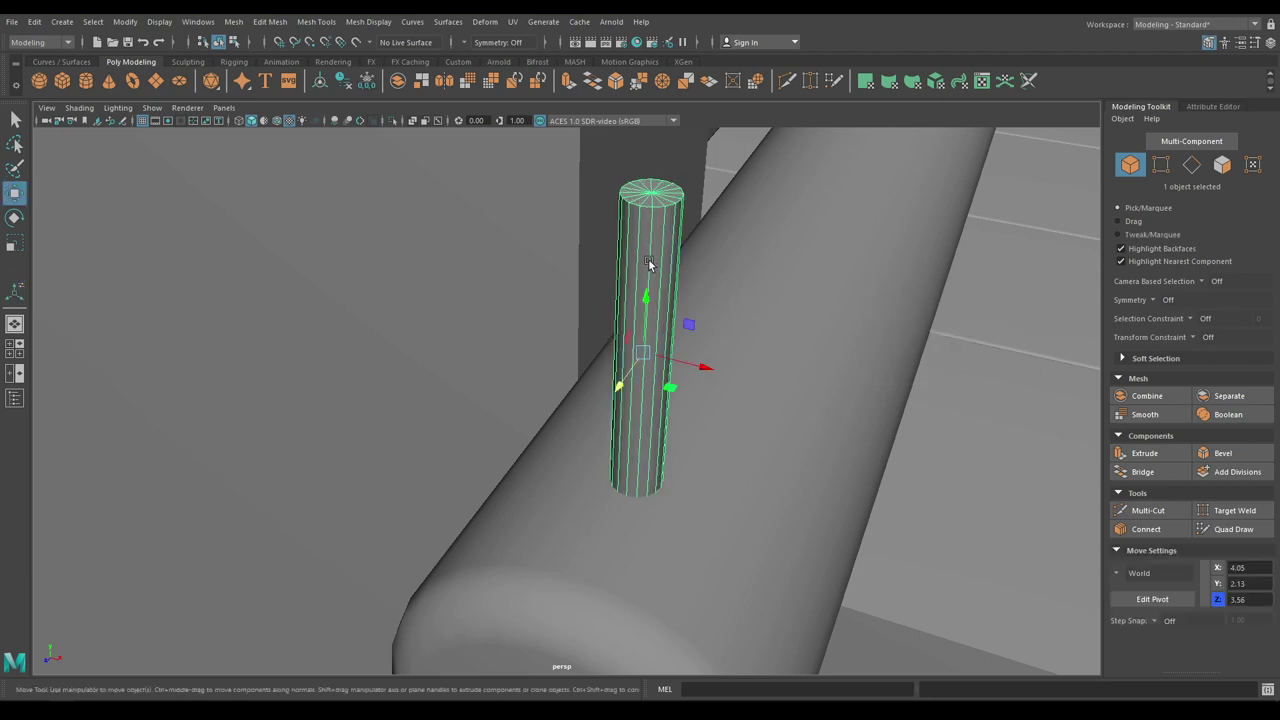
Step: Bevel the pin's top rim edges with a fraction of 0.35 and 2 segments
right_click(648, 260)
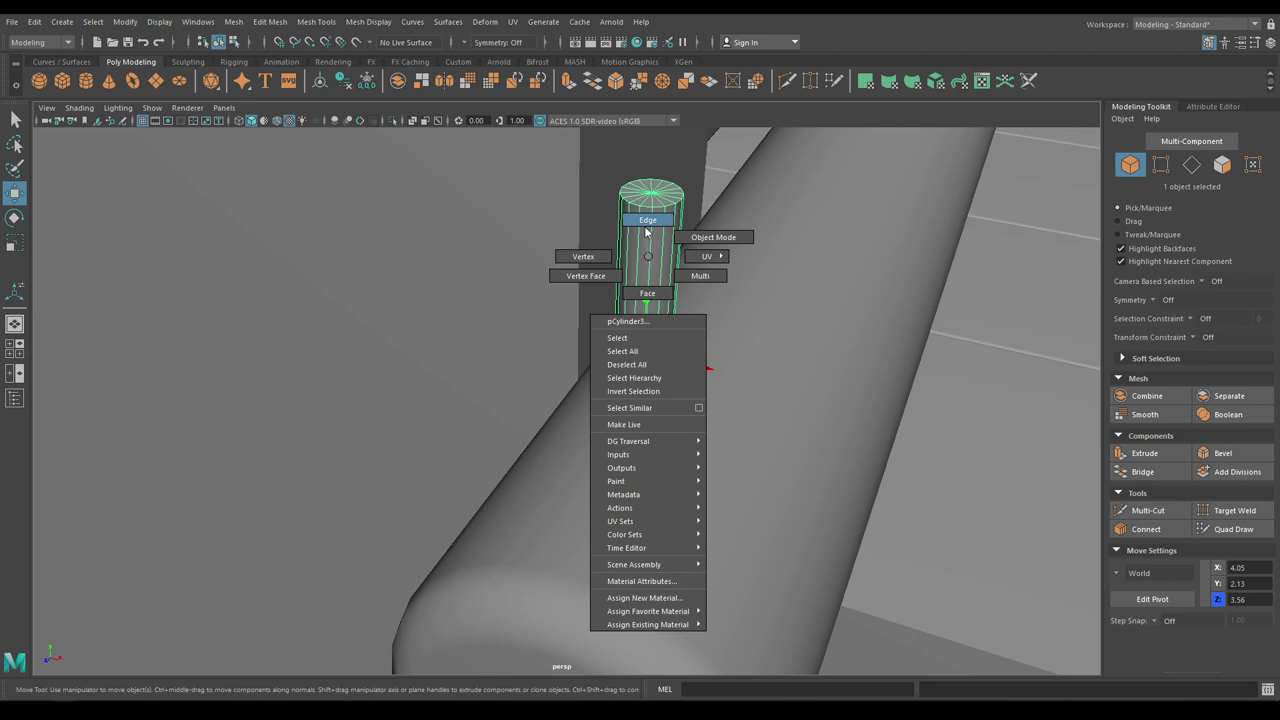
right_drag(646, 229, 700, 246)
double_click(646, 208)
mouse_move(914, 325)
mouse_down()
mouse_move(950, 325)
mouse_move(898, 310)
mouse_up()
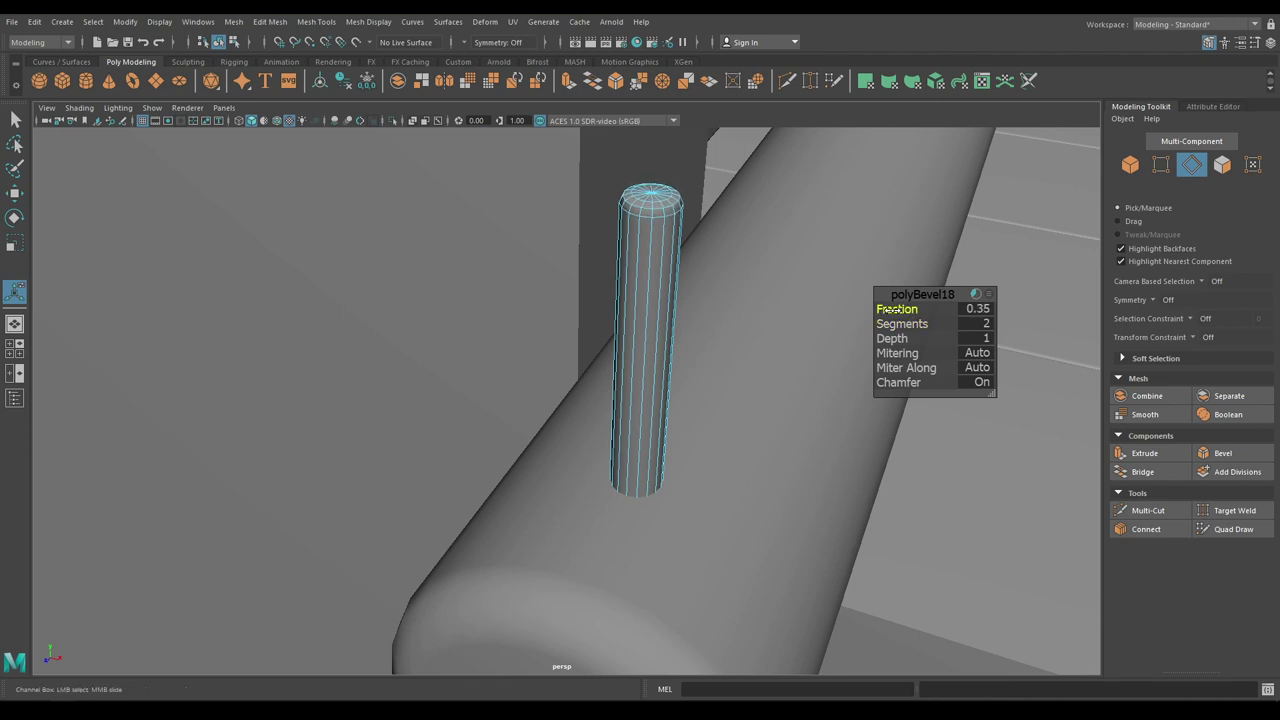
key(w)
Step: Select the three bevel edge loops around the pin's top, soften them and return to object mode
right_drag(653, 222, 652, 186)
scroll(693, 305, up, 3)
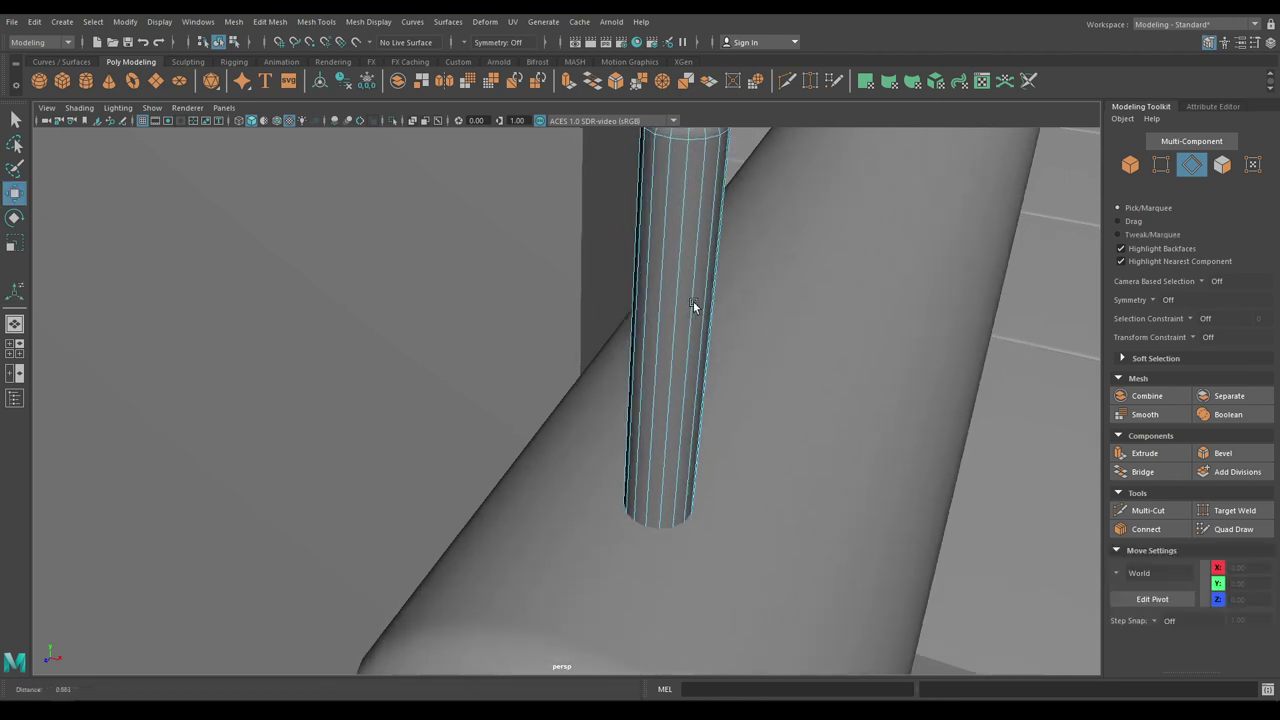
alt+middle_drag(693, 306, 669, 428)
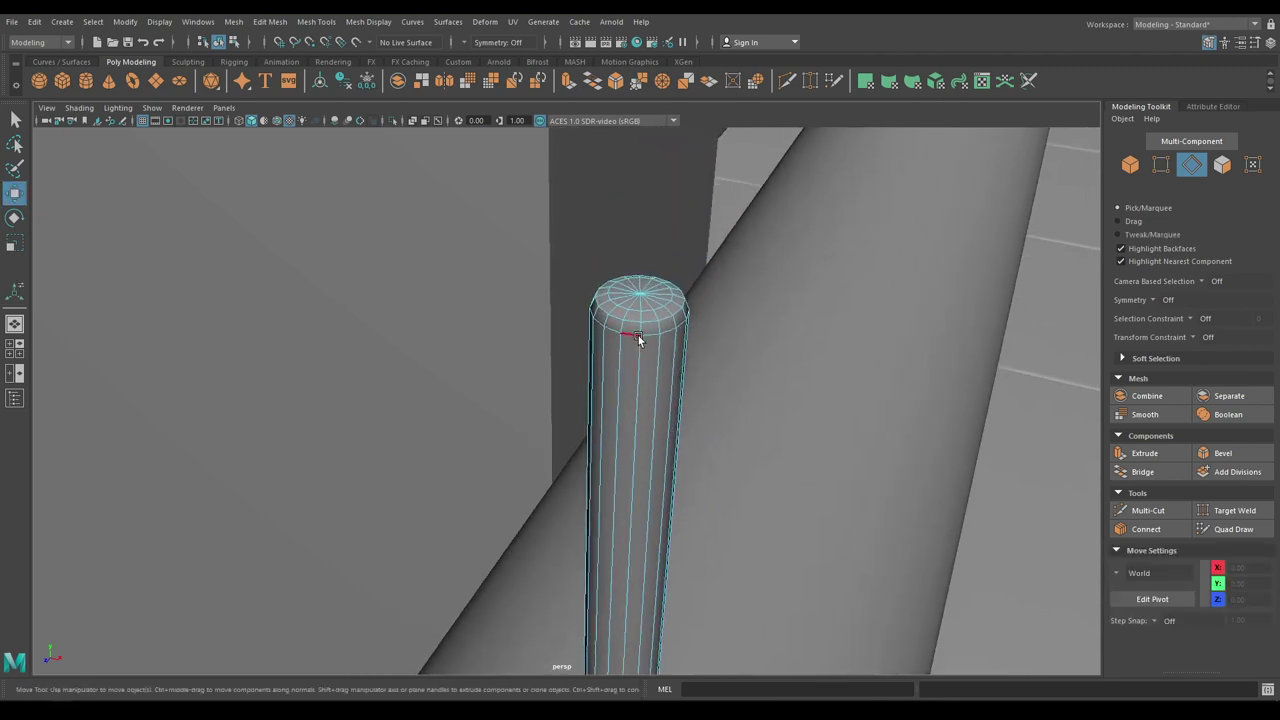
double_click(638, 335)
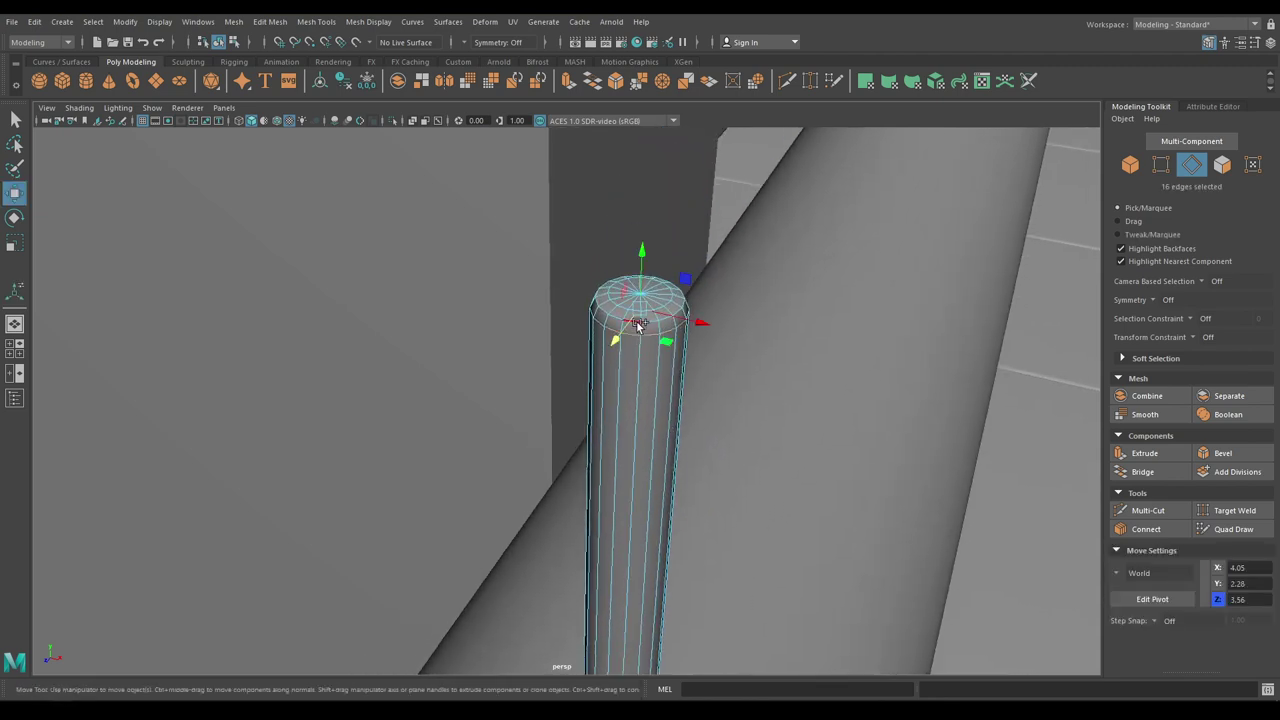
shift+double_click(612, 302)
key(ctrl+z)
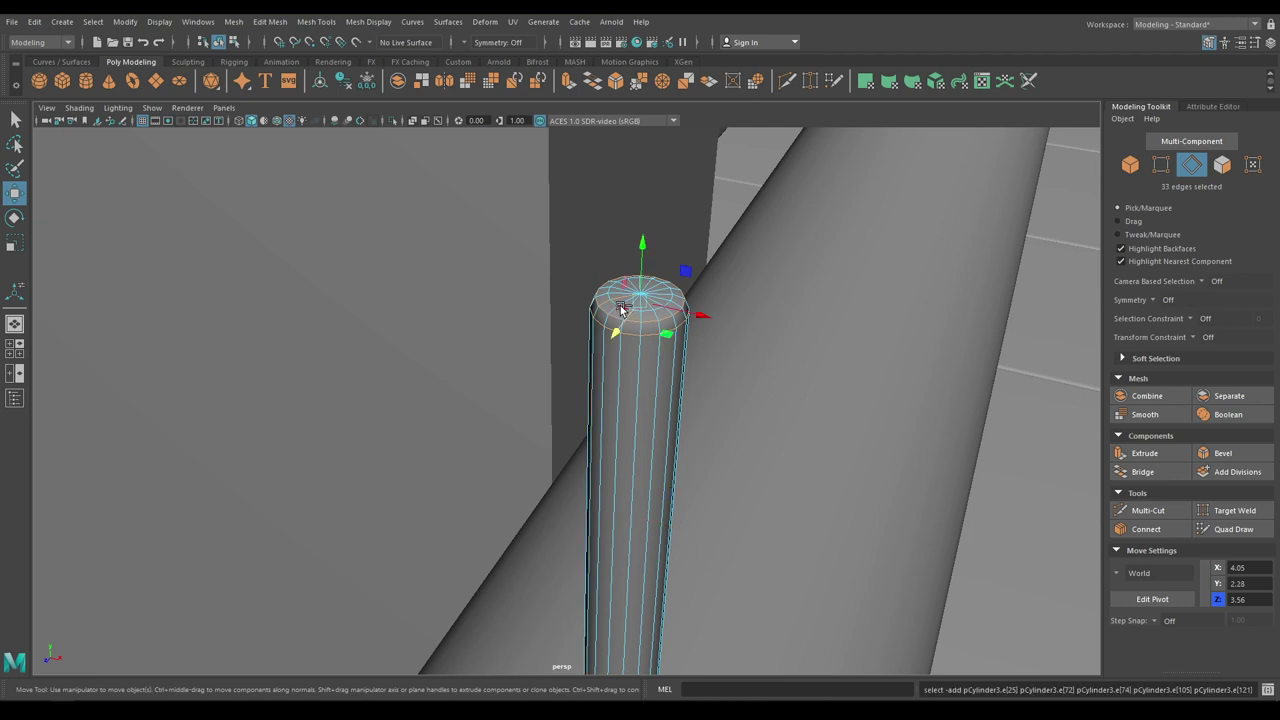
key(ctrl+z)
shift+double_click(613, 303)
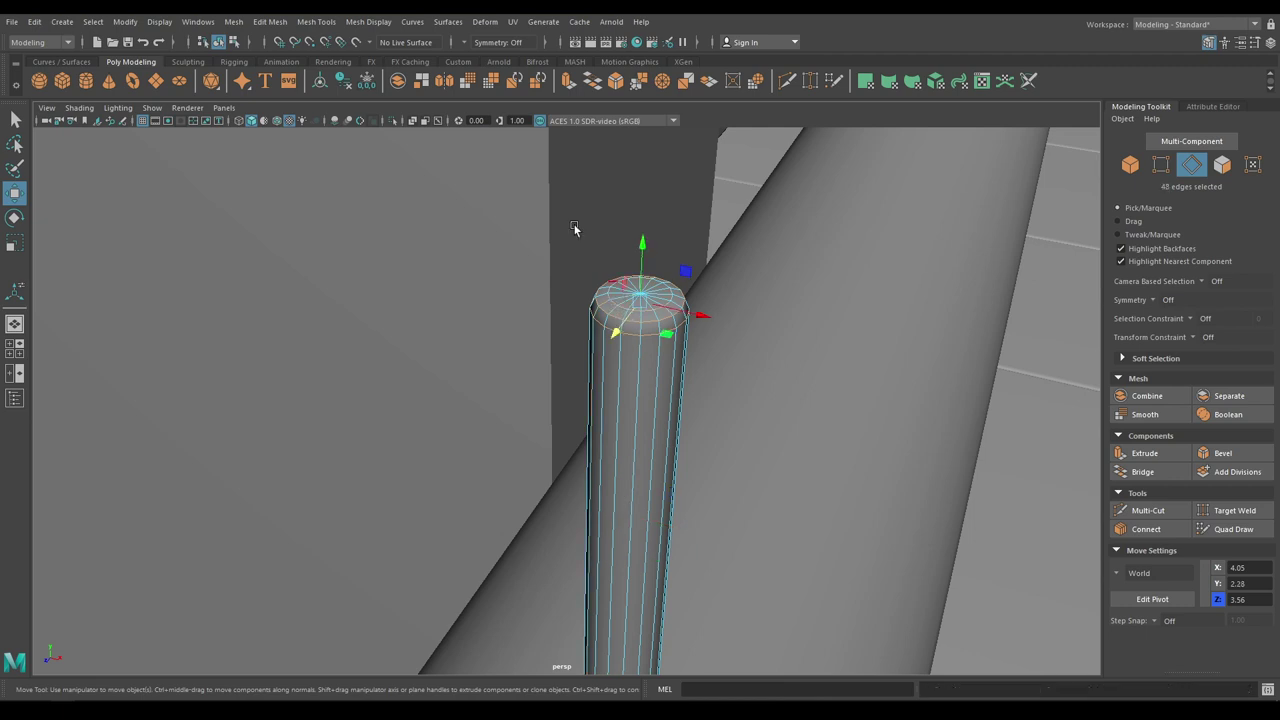
click(357, 22)
click(400, 137)
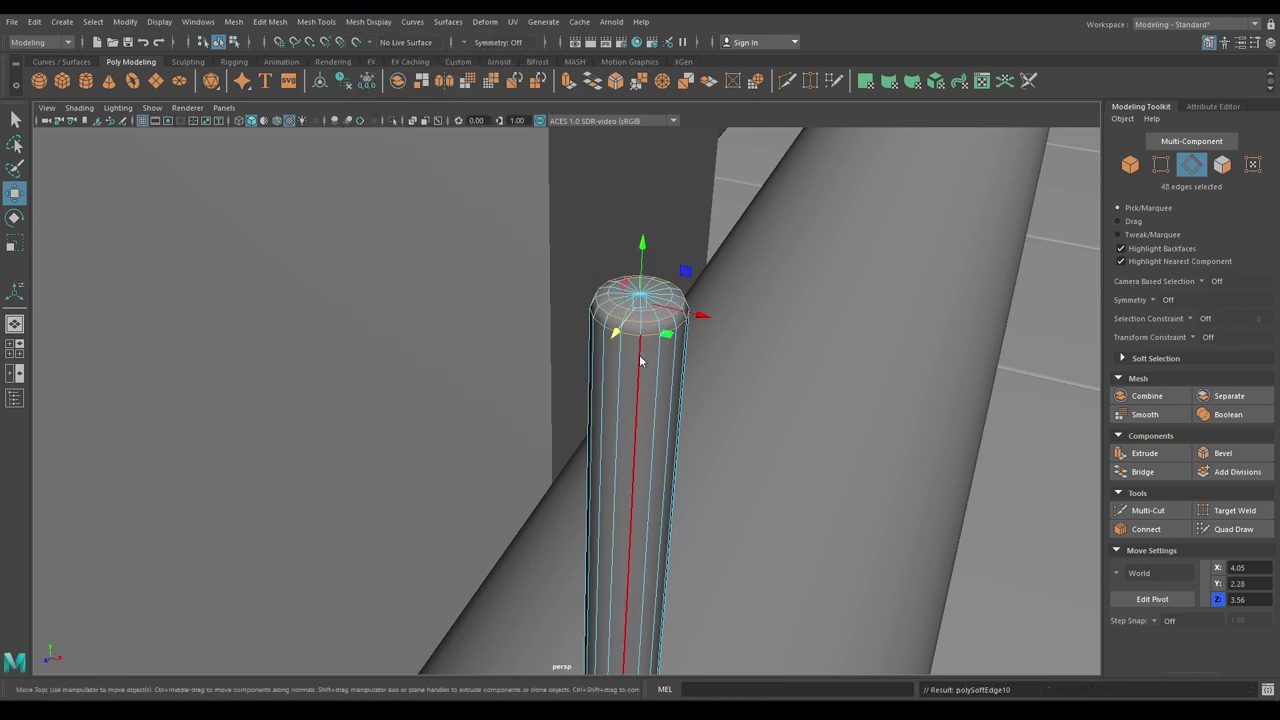
right_drag(638, 341, 723, 303)
click(1022, 388)
Step: Reselect the pin, show wireframe on shaded in the perspective view, and save the scene
alt+right_drag(957, 453, 868, 202)
alt+drag(868, 202, 813, 286)
click(589, 408)
alt+drag(648, 446, 664, 335)
alt+middle_drag(664, 335, 665, 268)
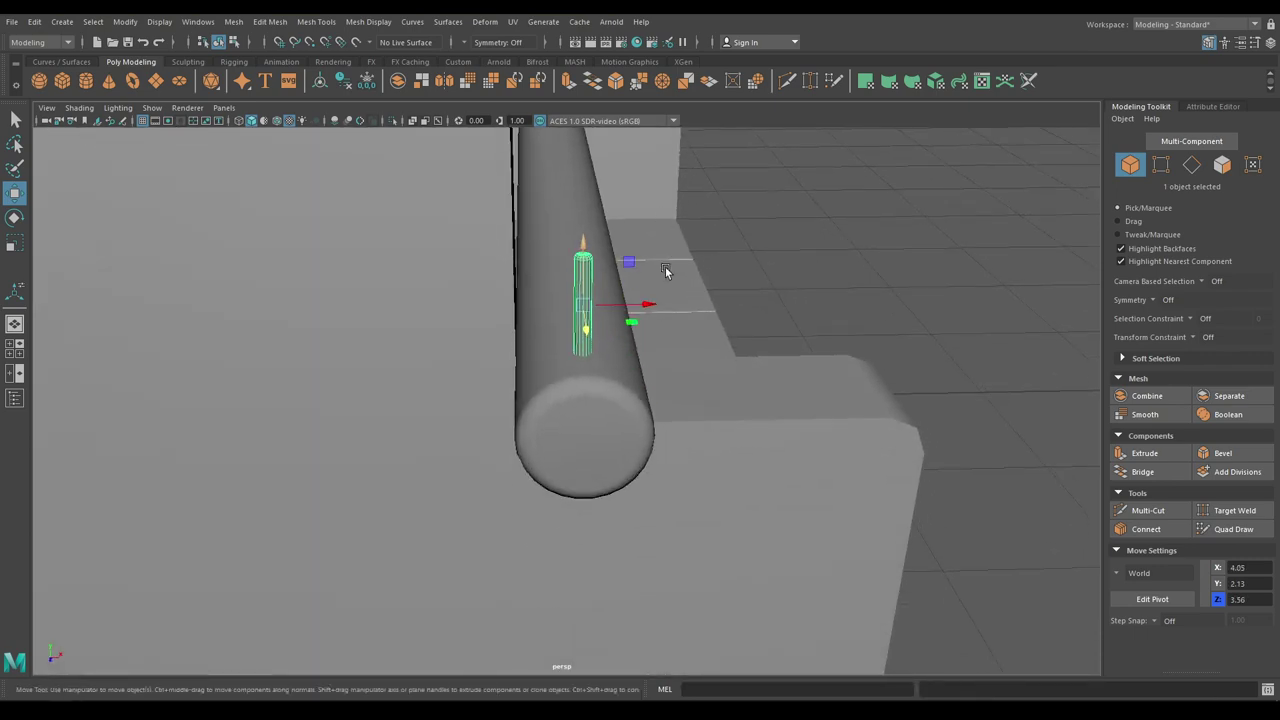
click(279, 121)
alt+drag(470, 352, 440, 345)
key(ctrl+s)
mouse_move(690, 336)
alt+mouse_down()
mouse_move(718, 327)
mouse_move(682, 326)
mouse_move(653, 397)
alt+mouse_up()
Step: In the front view, switch to wireframe display and snap the pin's pivot to the centre of the rod
key(space)
scroll(688, 508, up, 3)
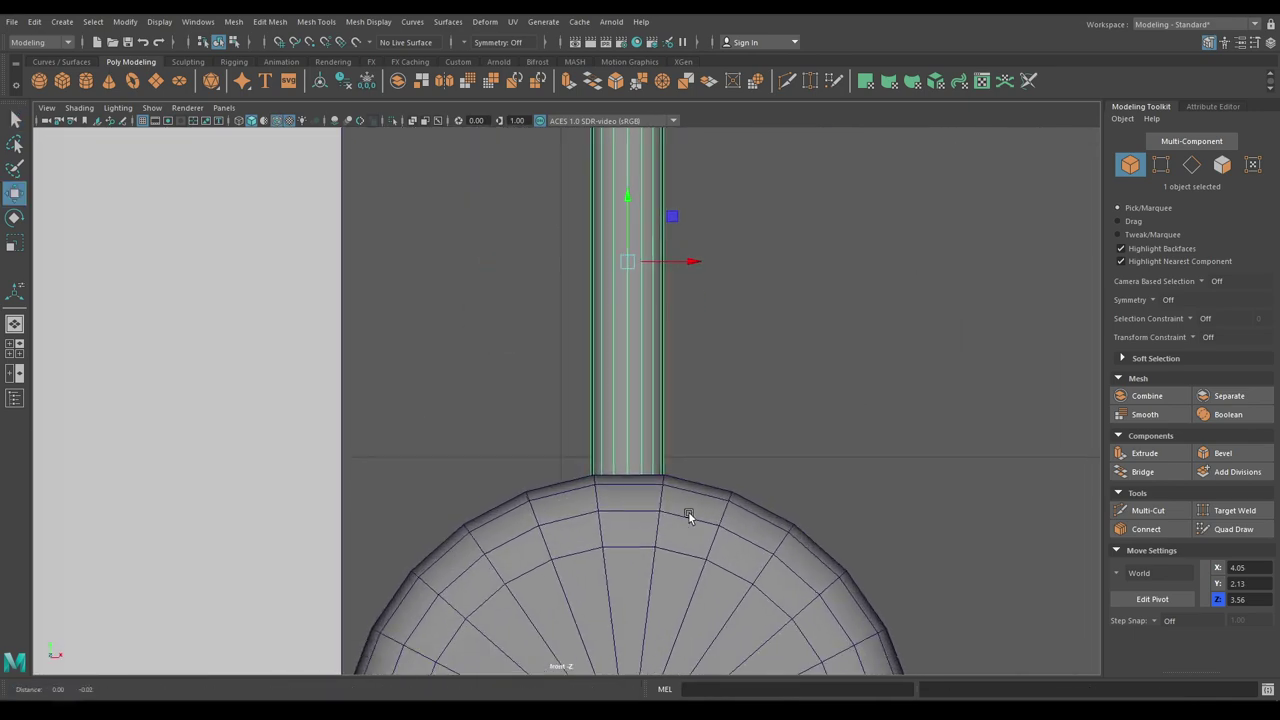
scroll(702, 455, down, 15)
key(4)
alt+right_drag(704, 453, 723, 683)
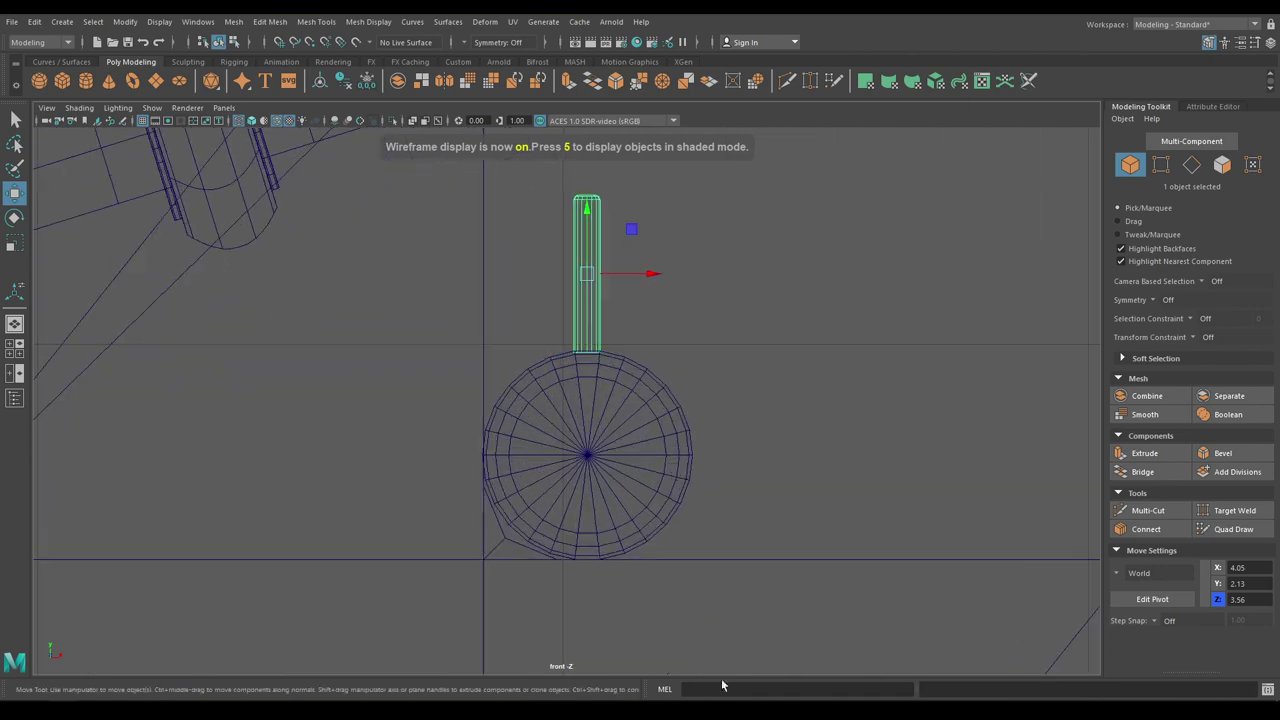
alt+right_drag(655, 297, 592, 305)
drag(582, 277, 582, 276)
alt+right_drag(583, 280, 650, 298)
alt+middle_drag(650, 298, 598, 318)
key(d)
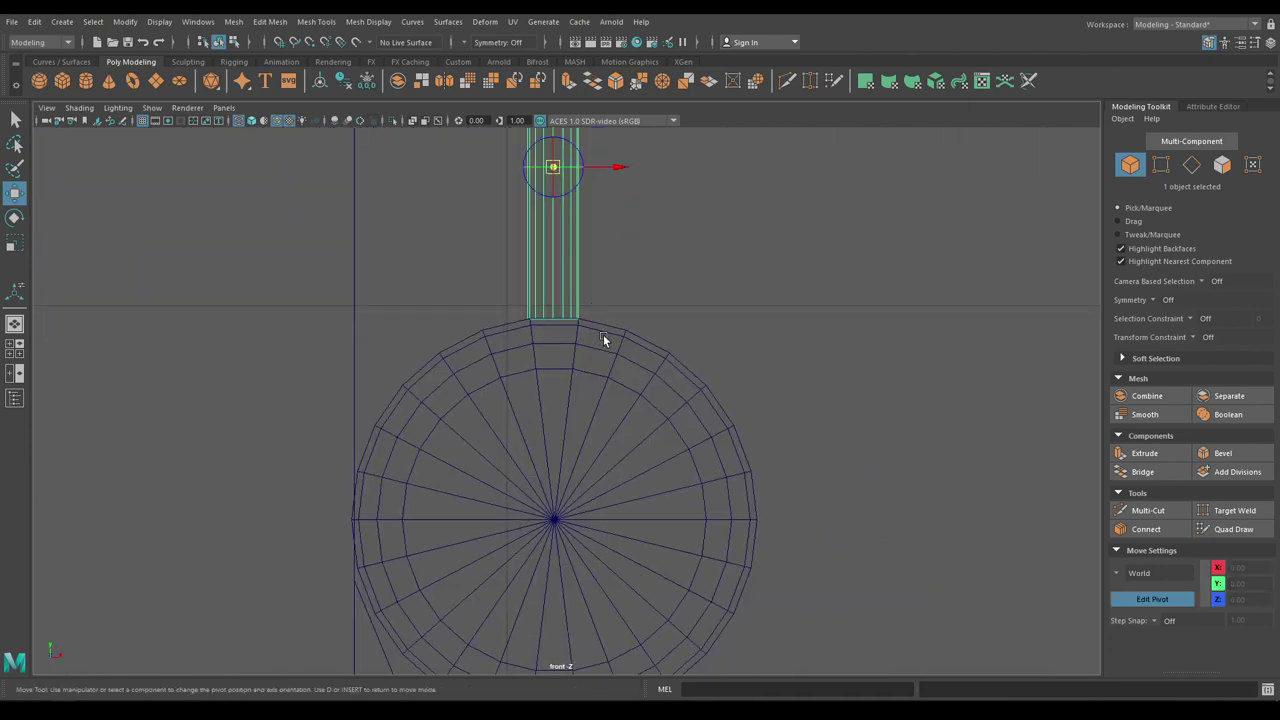
drag(550, 128, 562, 472)
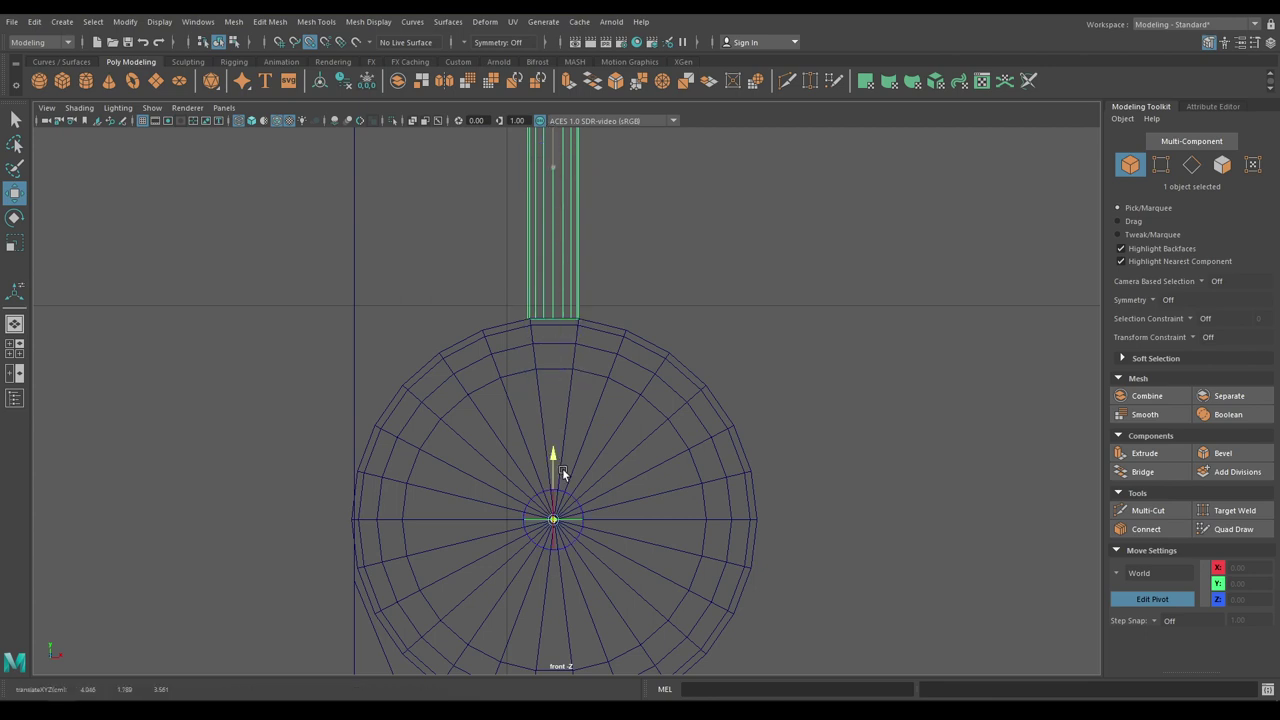
key(d)
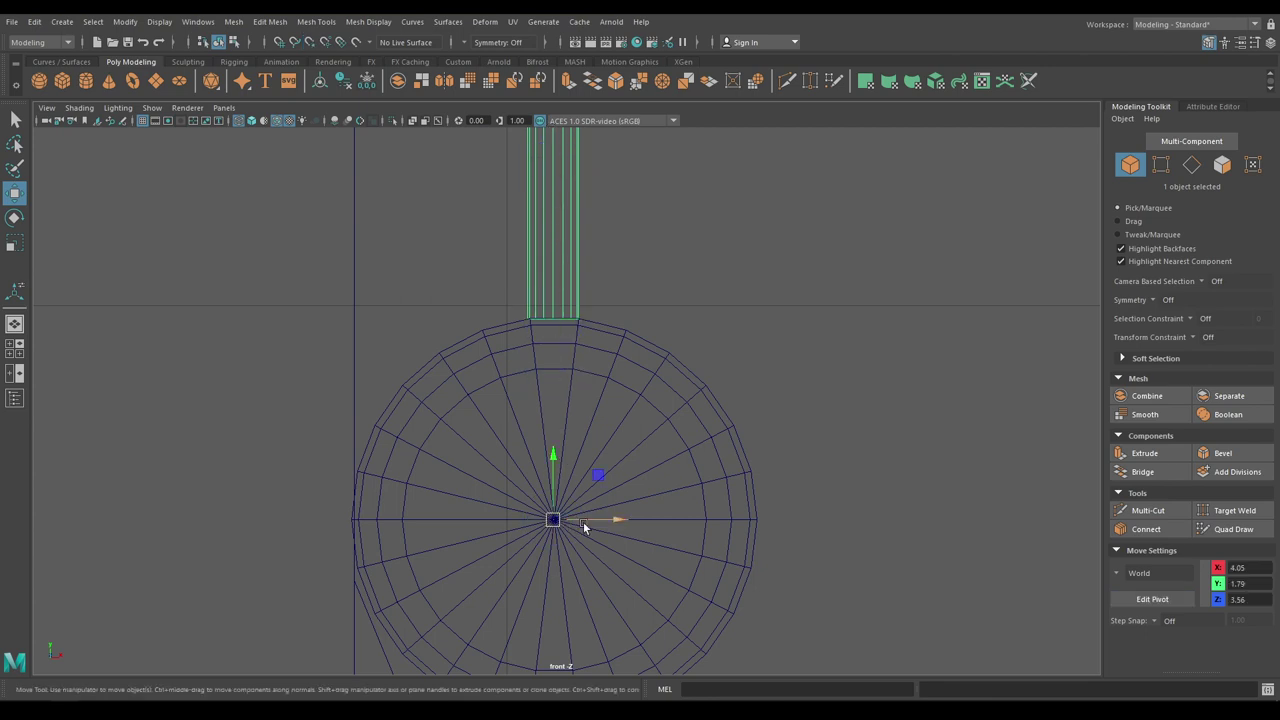
Step: Duplicate the pin with a -90° rotation about the rod's centre and repeat until four pins surround the rod
alt+right_drag(583, 522, 562, 480)
alt+middle_drag(565, 500, 545, 454)
alt+right_drag(545, 454, 548, 470)
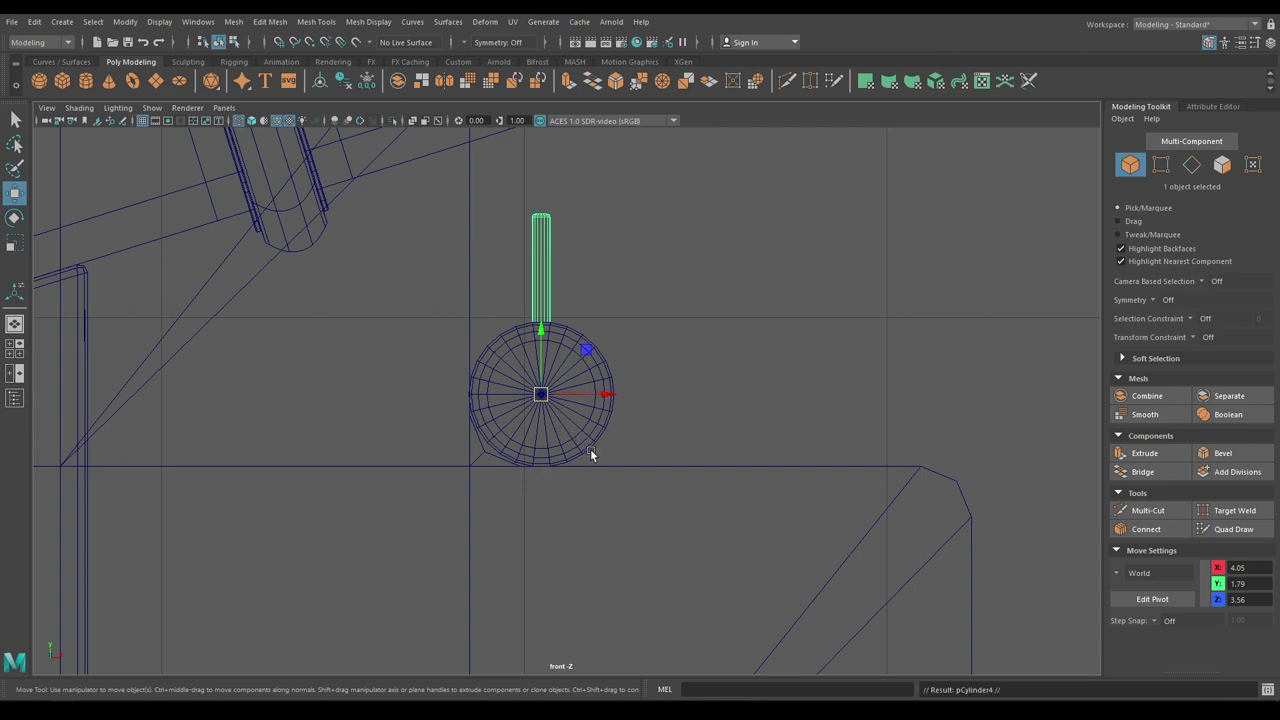
key(e)
drag(571, 459, 492, 491)
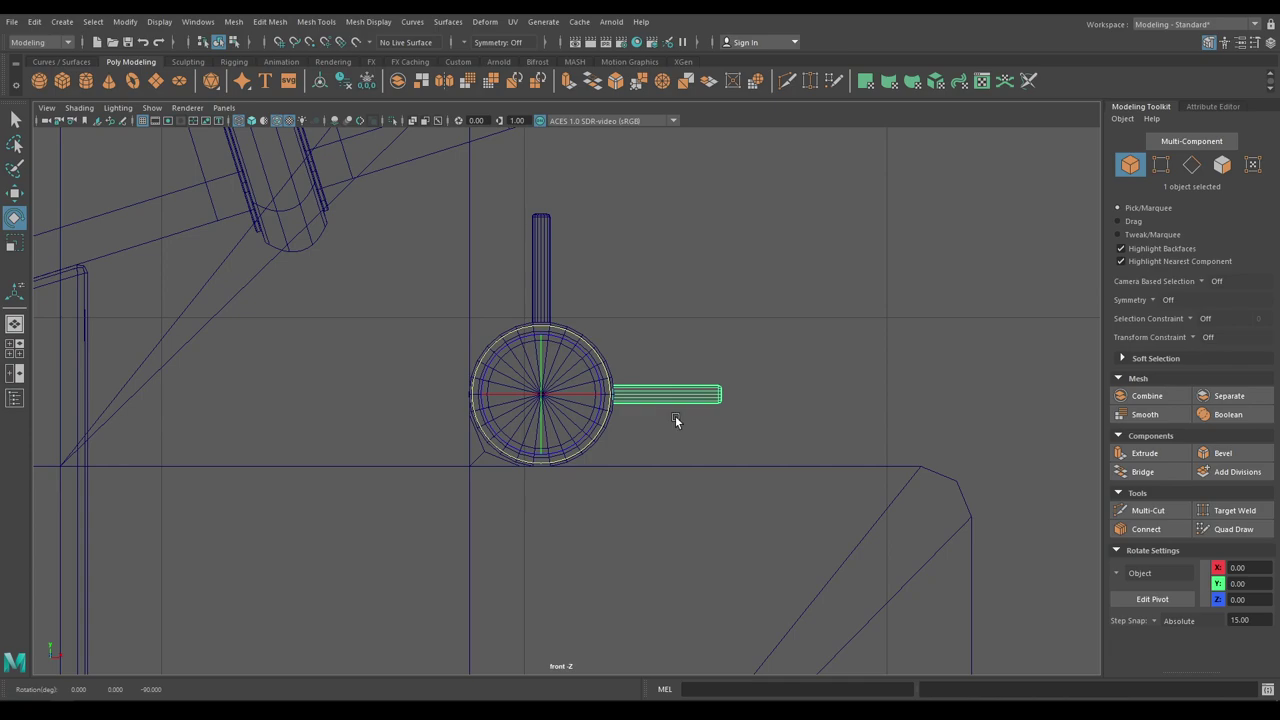
key(shift+d)
key(shift+d)
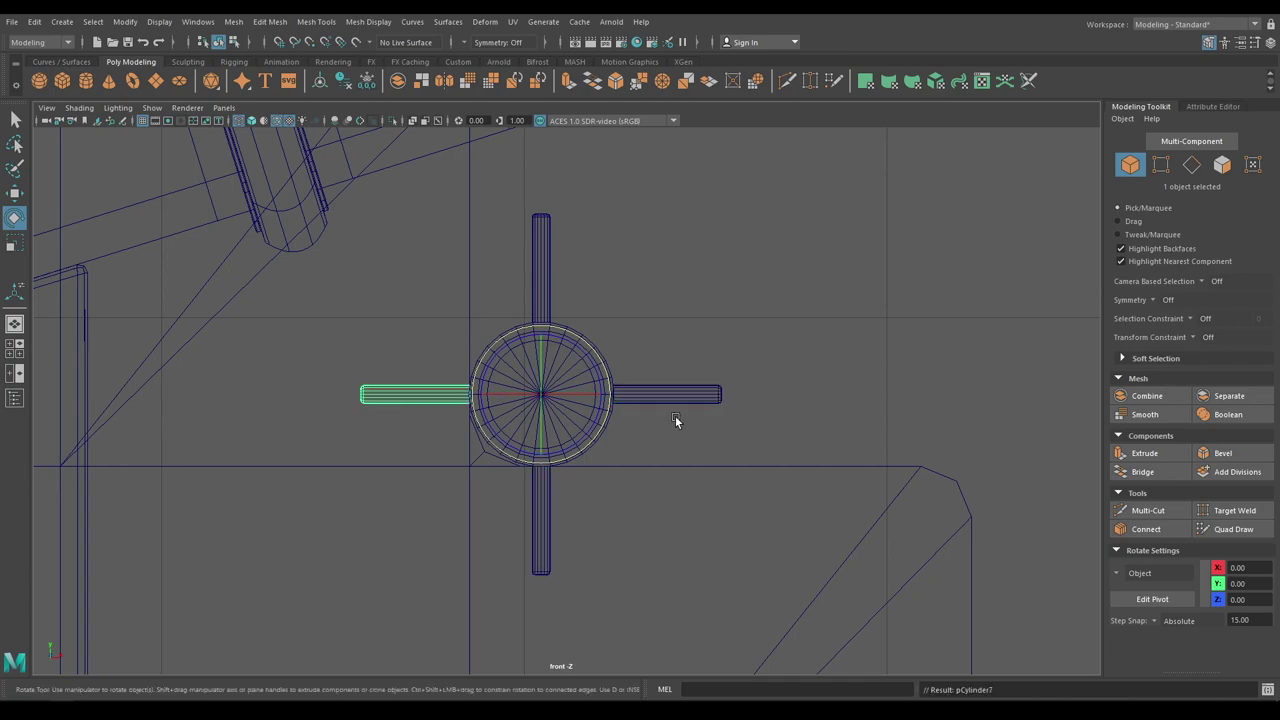
Step: In the shaded perspective view, select all four pins around the rod's end and duplicate them
key(w)
key(space)
drag(676, 418, 656, 341)
alt+right_drag(624, 415, 560, 335)
mouse_move(560, 335)
alt+mouse_down()
mouse_move(486, 249)
mouse_move(471, 411)
mouse_move(464, 379)
alt+mouse_up()
key(6)
alt+drag(610, 453, 643, 459)
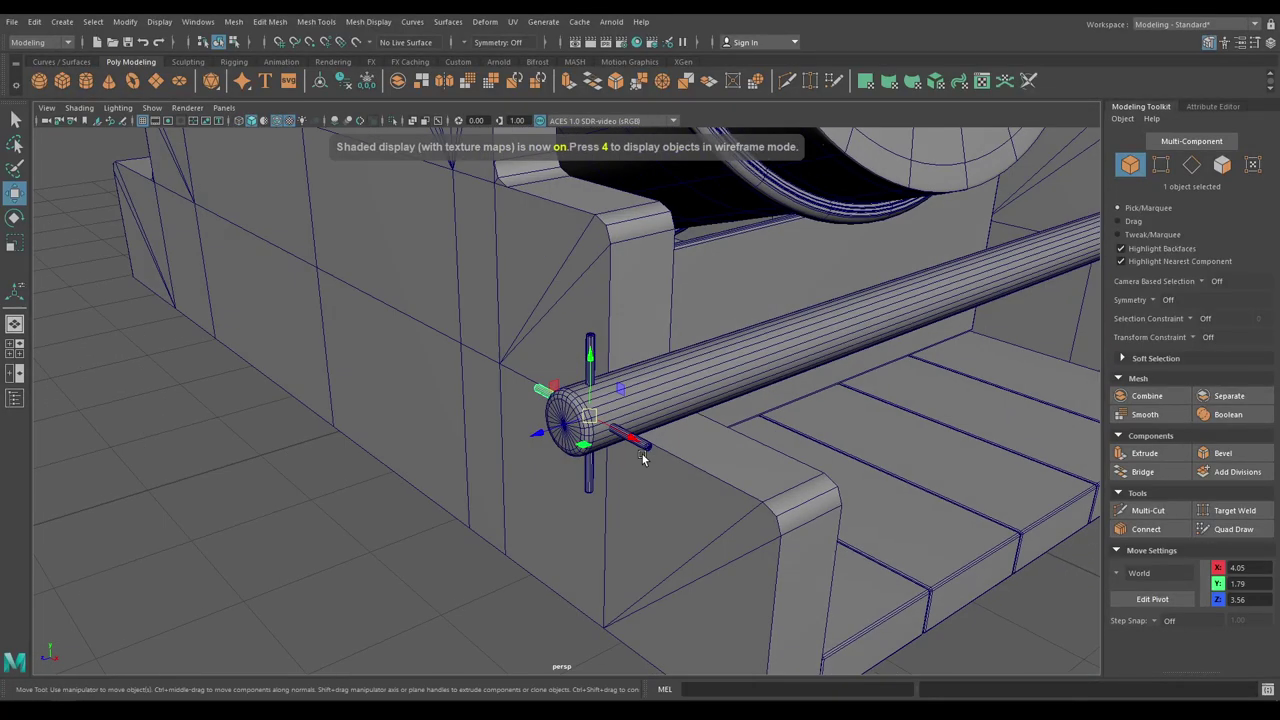
click(639, 437)
click(646, 444)
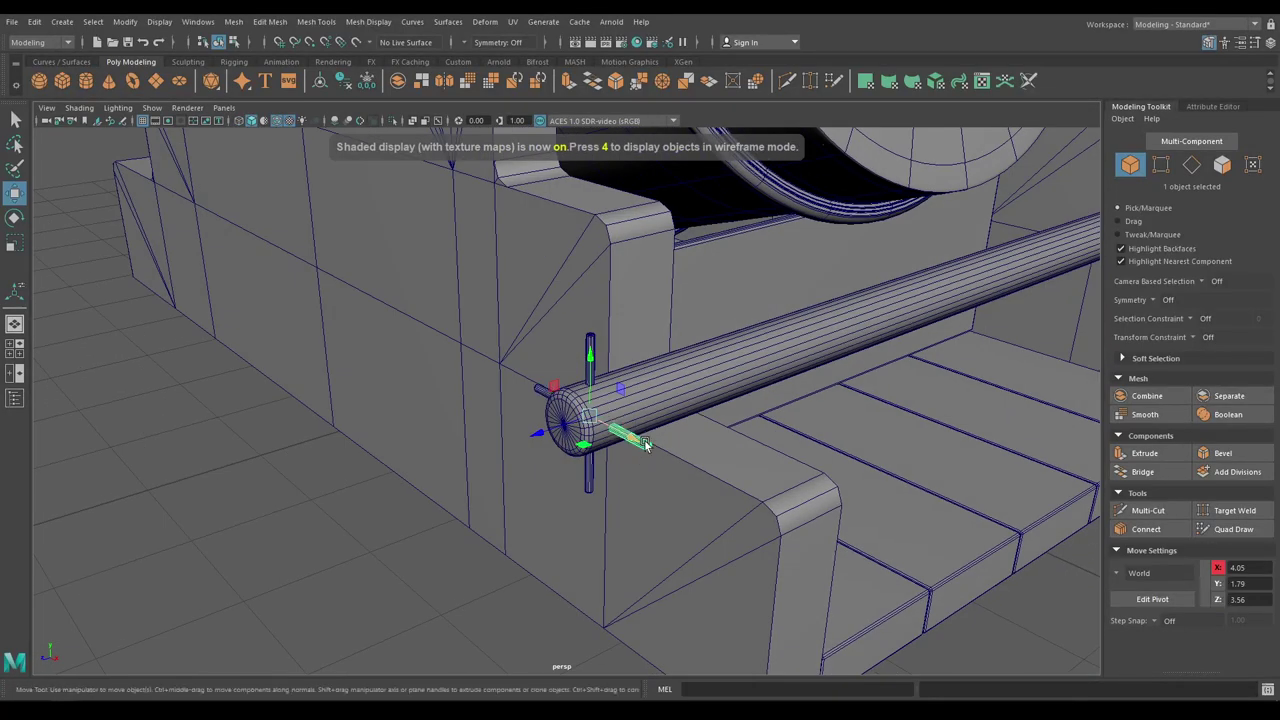
shift+click(590, 343)
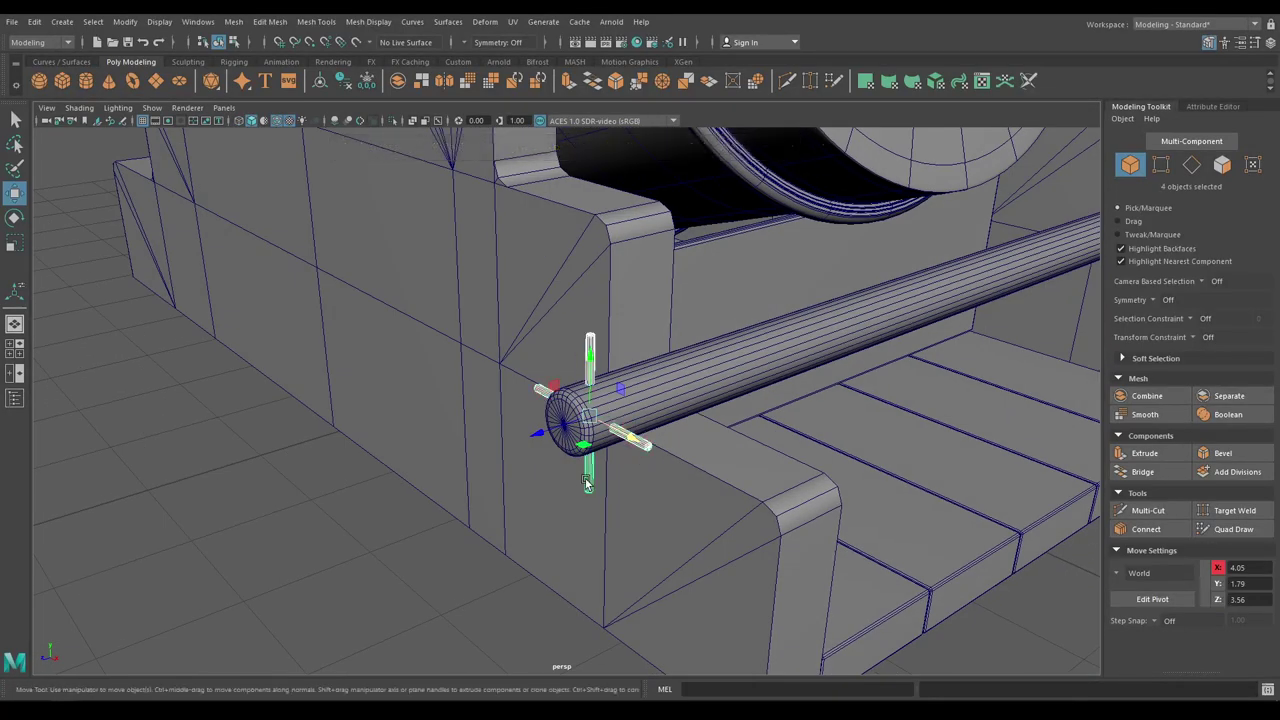
key(ctrl+d)
Step: Move the four duplicated pins along Z to about -3.35, near the rod's opposite end
scroll(648, 288, down, 5)
alt+drag(648, 288, 327, 376)
drag(172, 496, 370, 455)
drag(780, 369, 578, 385)
alt+middle_drag(578, 385, 658, 277)
alt+drag(658, 277, 817, 200)
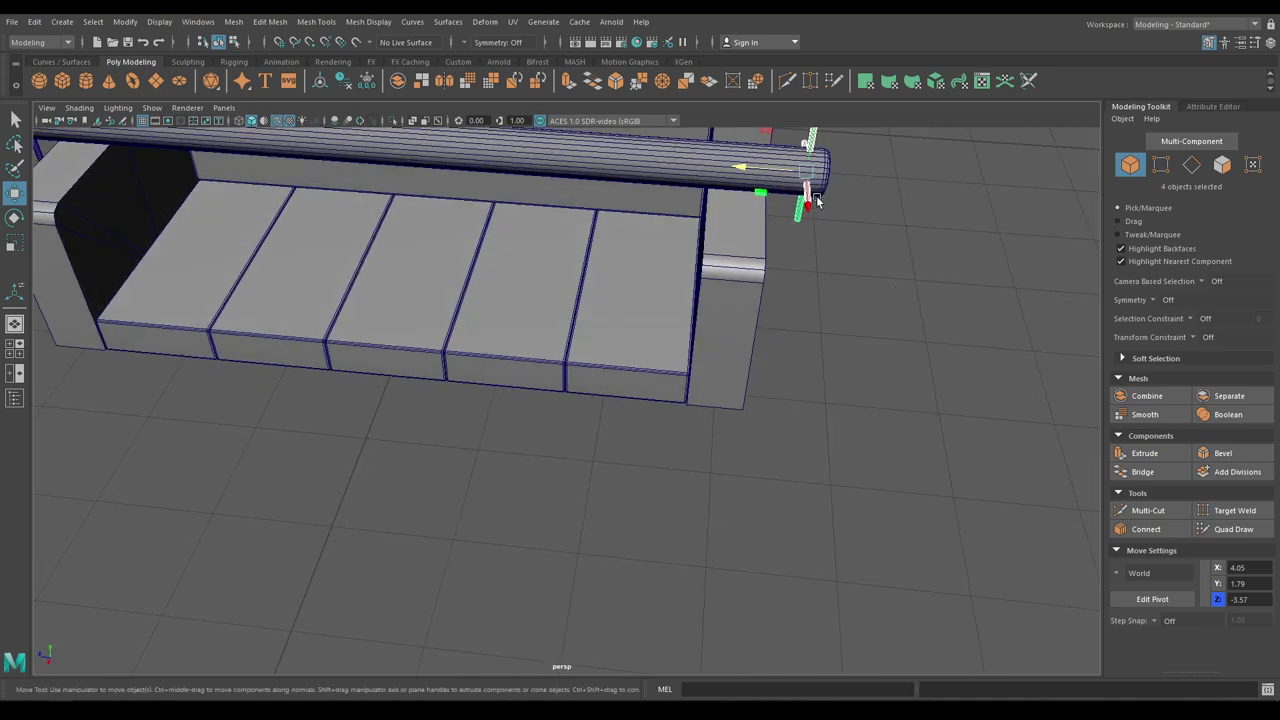
drag(738, 170, 711, 168)
Step: Select the original four pins without the rod, shift them slightly inward along Z, and save the scene
alt+middle_drag(690, 182, 1220, 203)
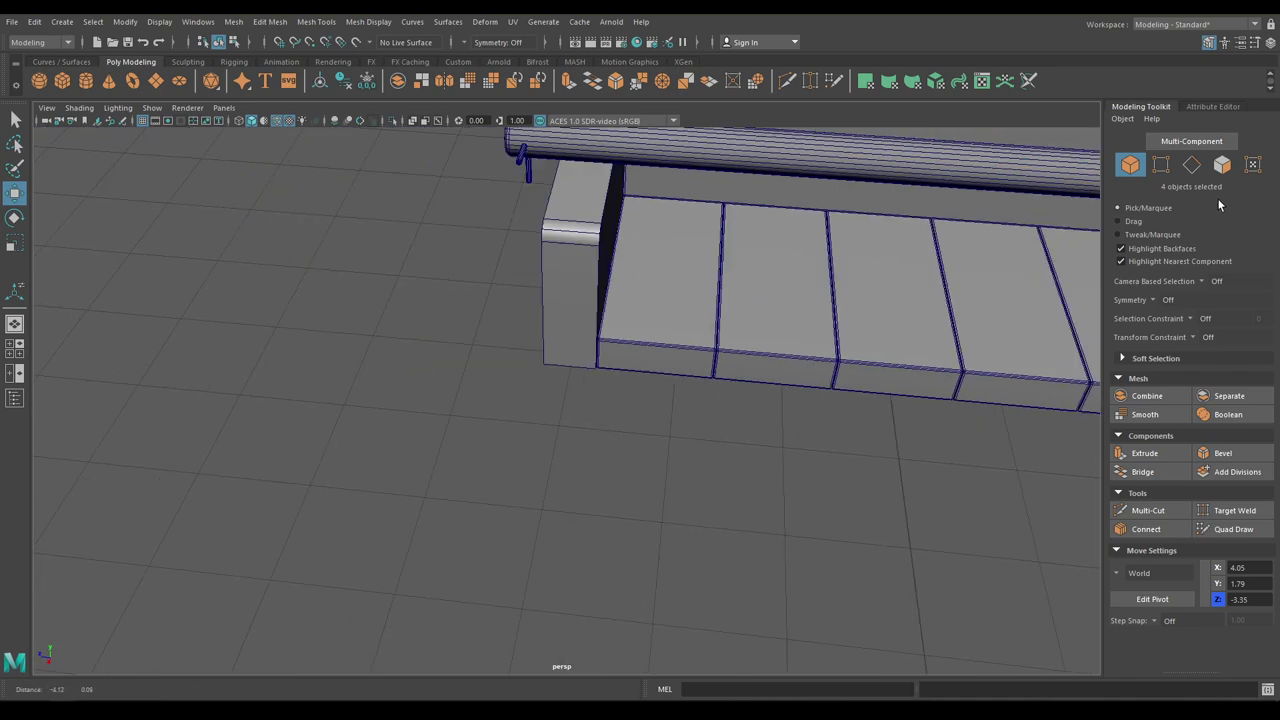
alt+drag(570, 262, 421, 267)
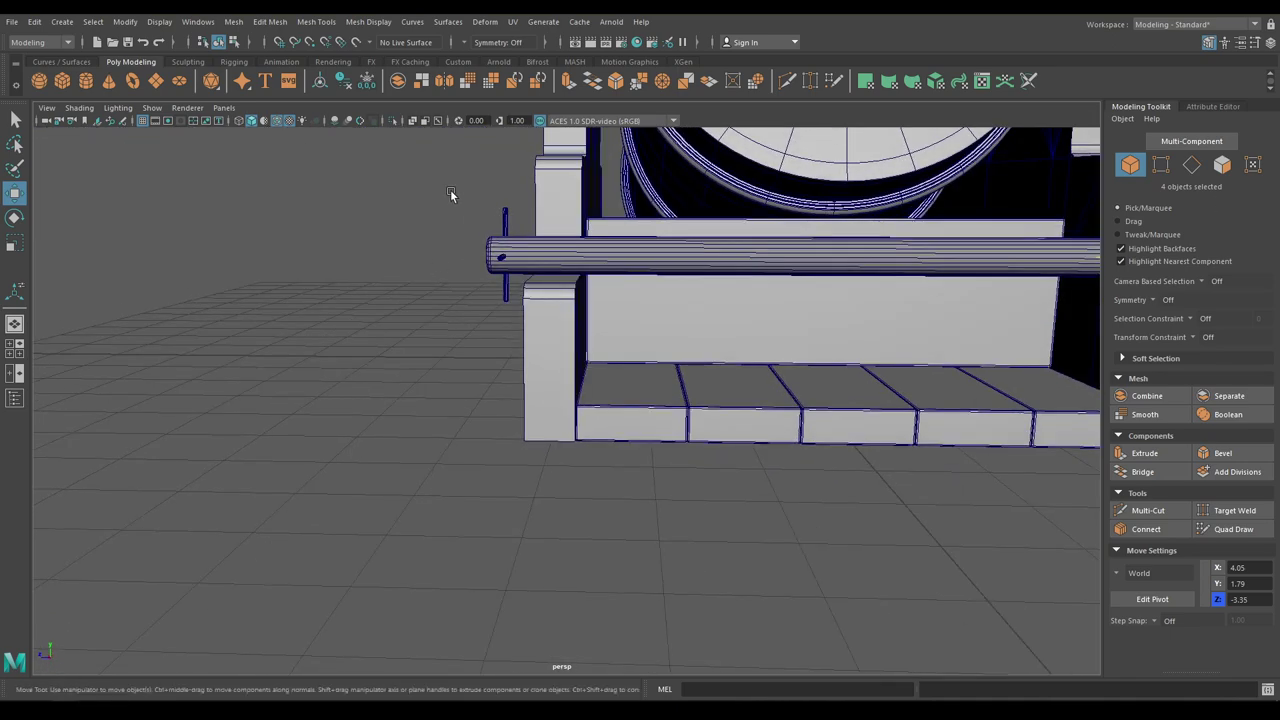
drag(451, 162, 508, 319)
ctrl+click(519, 250)
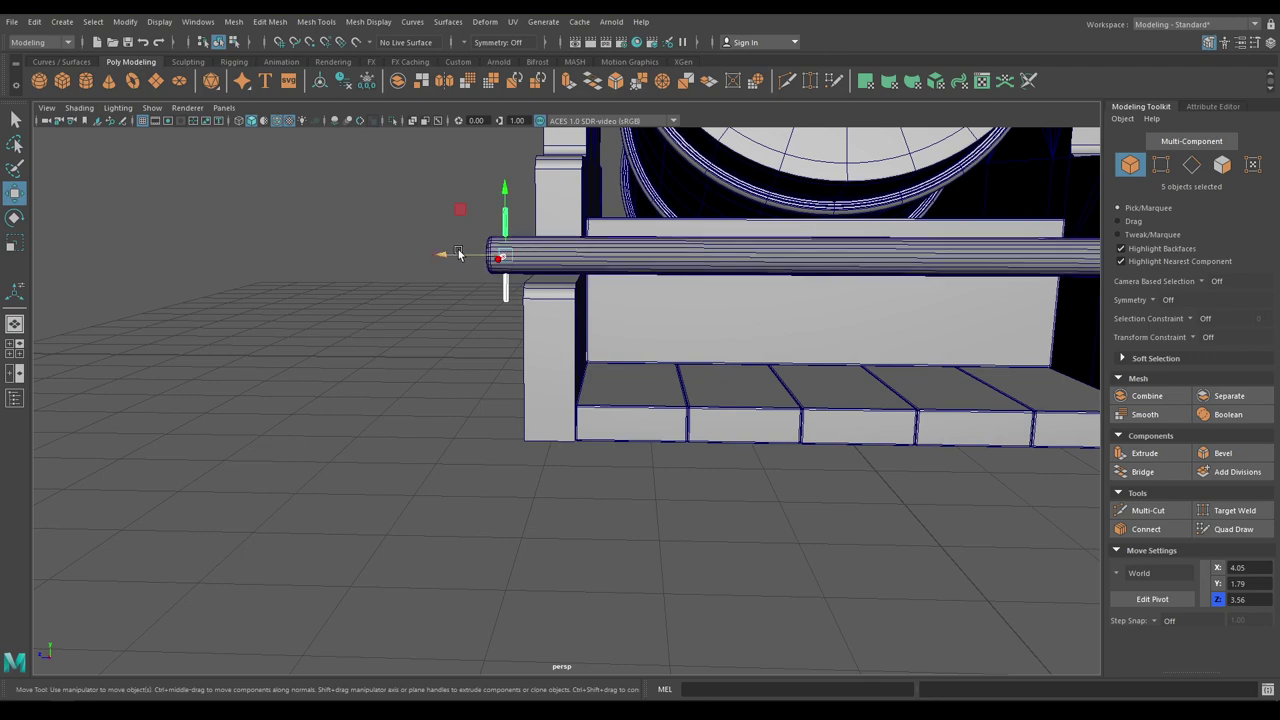
drag(448, 255, 646, 263)
right_drag(657, 238, 733, 212)
click(765, 380)
alt+right_drag(771, 402, 760, 405)
alt+drag(760, 401, 644, 323)
key(ctrl+s)
Step: Select every object of the cannon and carriage and assign a Blinn material to them
alt+right_drag(764, 401, 690, 393)
drag(872, 415, 373, 160)
right_drag(529, 249, 632, 618)
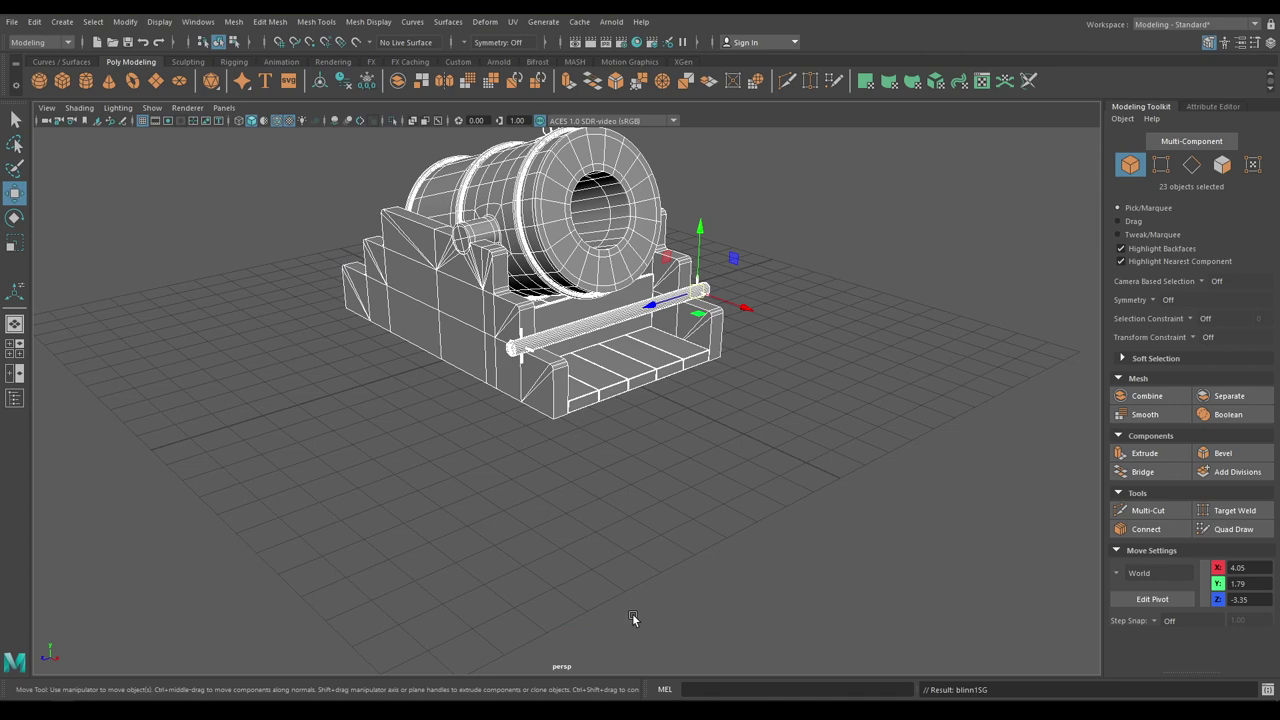
click(661, 485)
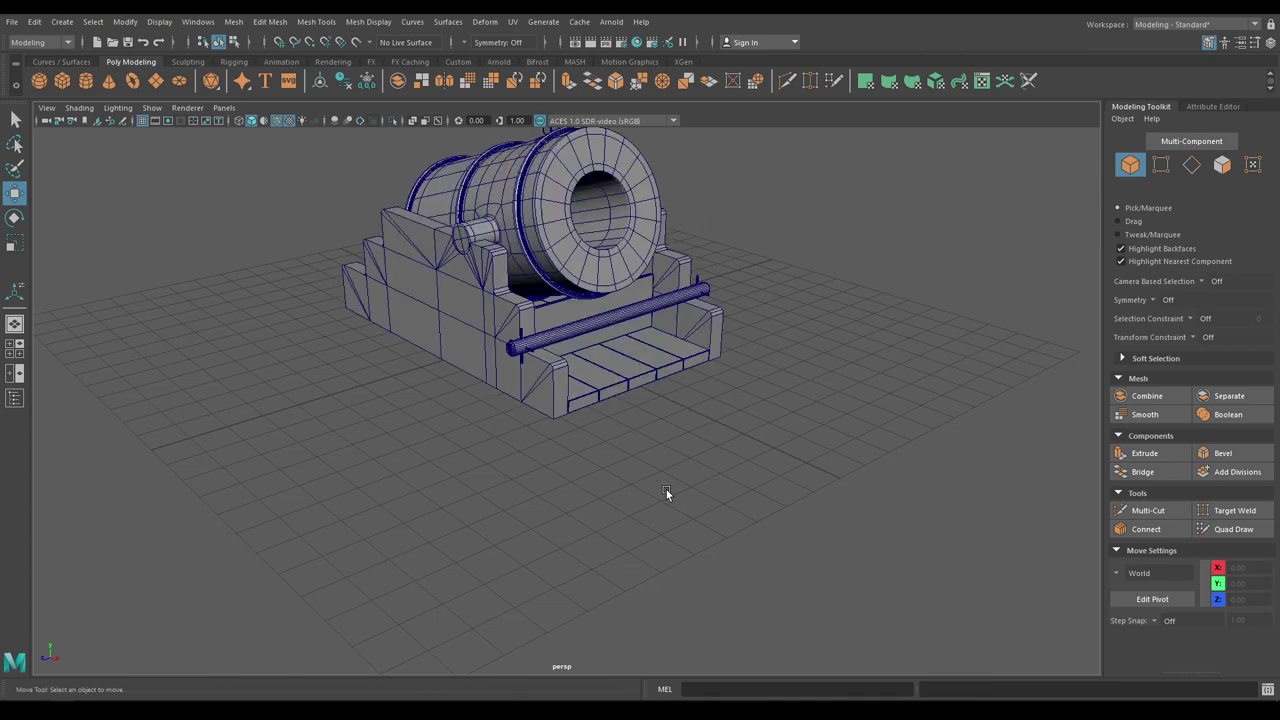
Step: Hide the wireframe on the shaded model and examine the cannon, rod and pins from the side and below
alt+drag(666, 489, 728, 484)
alt+right_drag(728, 484, 785, 478)
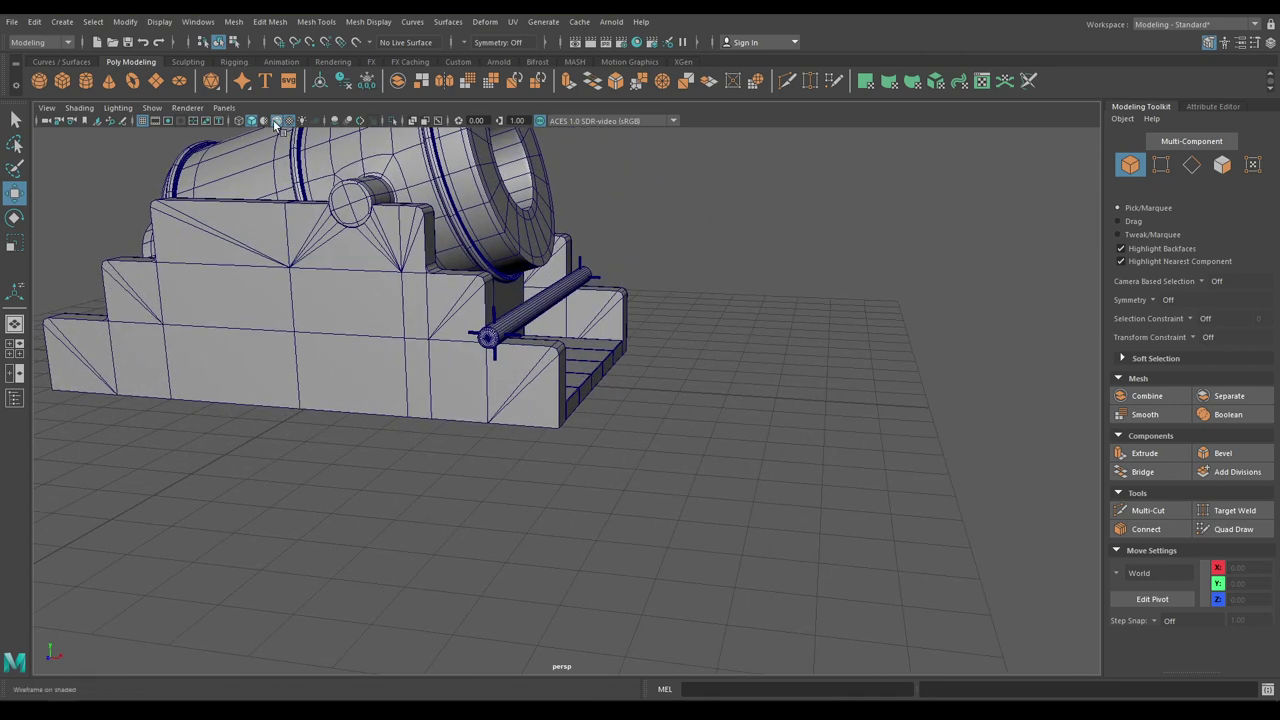
click(275, 121)
mouse_move(652, 260)
alt+mouse_down()
mouse_move(537, 306)
mouse_move(614, 216)
mouse_move(640, 290)
alt+mouse_up()
alt+right_drag(640, 290, 690, 401)
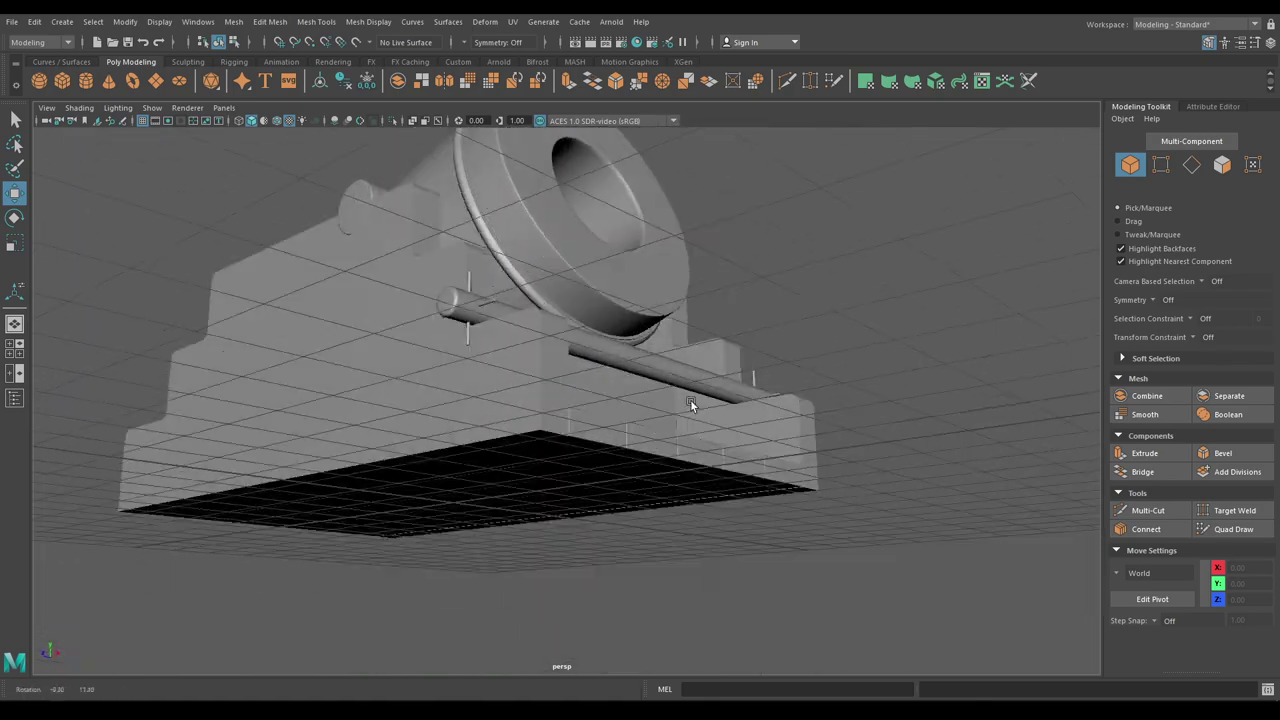
Step: Duplicate the carriage's front rod and move the copy down along Y to about -0.65, below the carriage
alt+drag(690, 401, 565, 410)
alt+right_drag(830, 285, 775, 261)
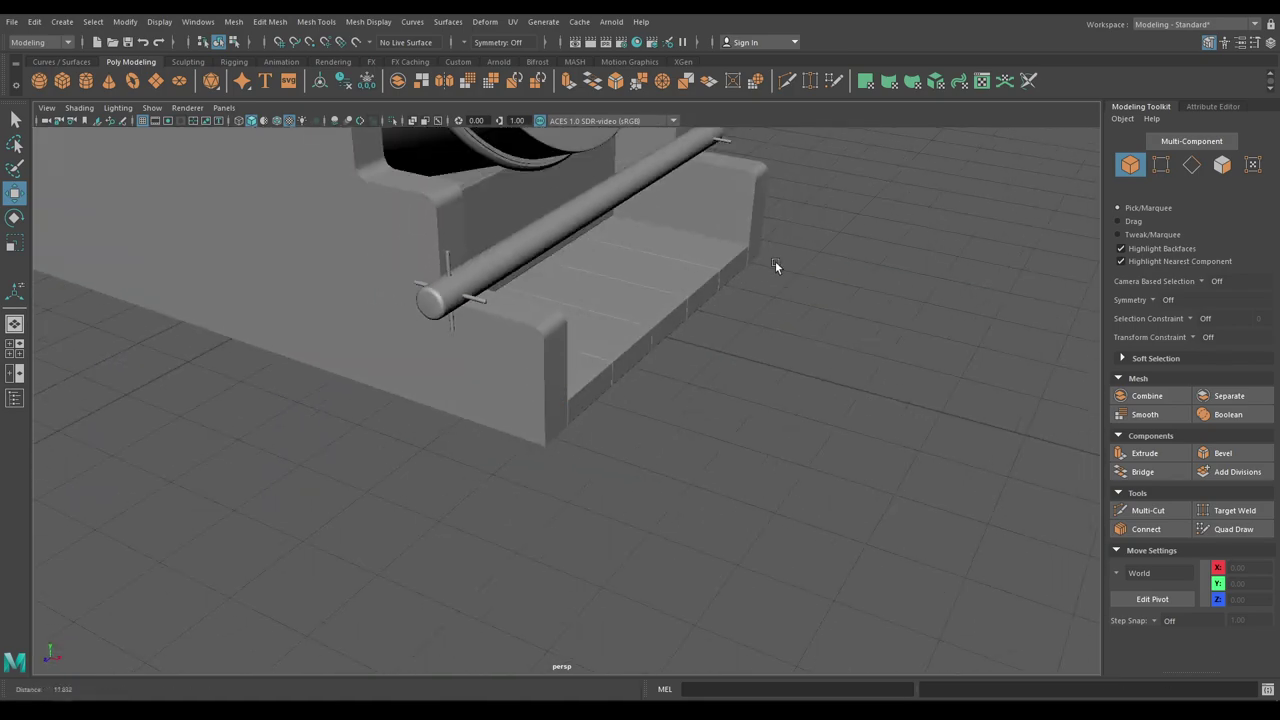
alt+drag(775, 261, 744, 234)
alt+right_drag(744, 234, 698, 240)
alt+drag(698, 240, 613, 402)
click(633, 329)
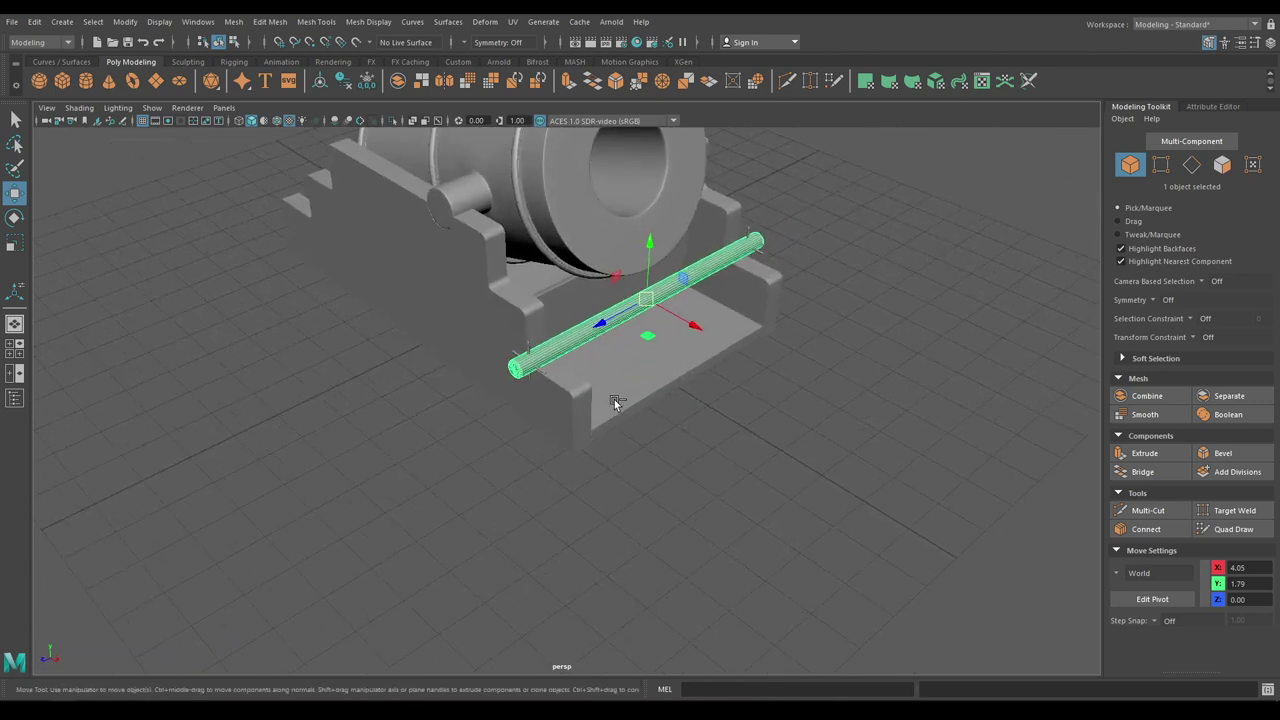
drag(649, 242, 654, 335)
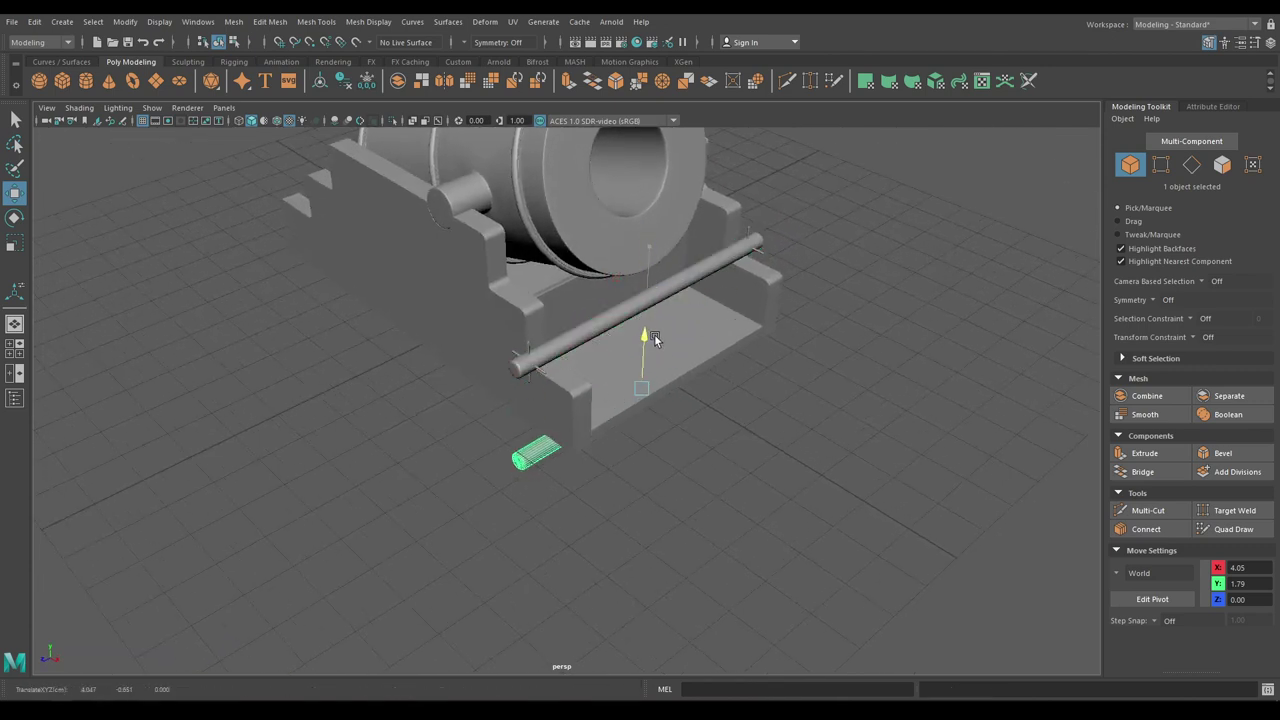
Step: Show the wireframe on the shaded model and position the rod copy at about X 3.85, Y -0.16 as an axle under the carriage
click(279, 121)
mouse_move(466, 300)
alt+mouse_down()
mouse_move(564, 280)
mouse_move(562, 313)
alt+mouse_up()
key(space)
scroll(588, 385, down, 2)
alt+middle_drag(608, 510, 608, 243)
alt+middle_drag(582, 624, 620, 391)
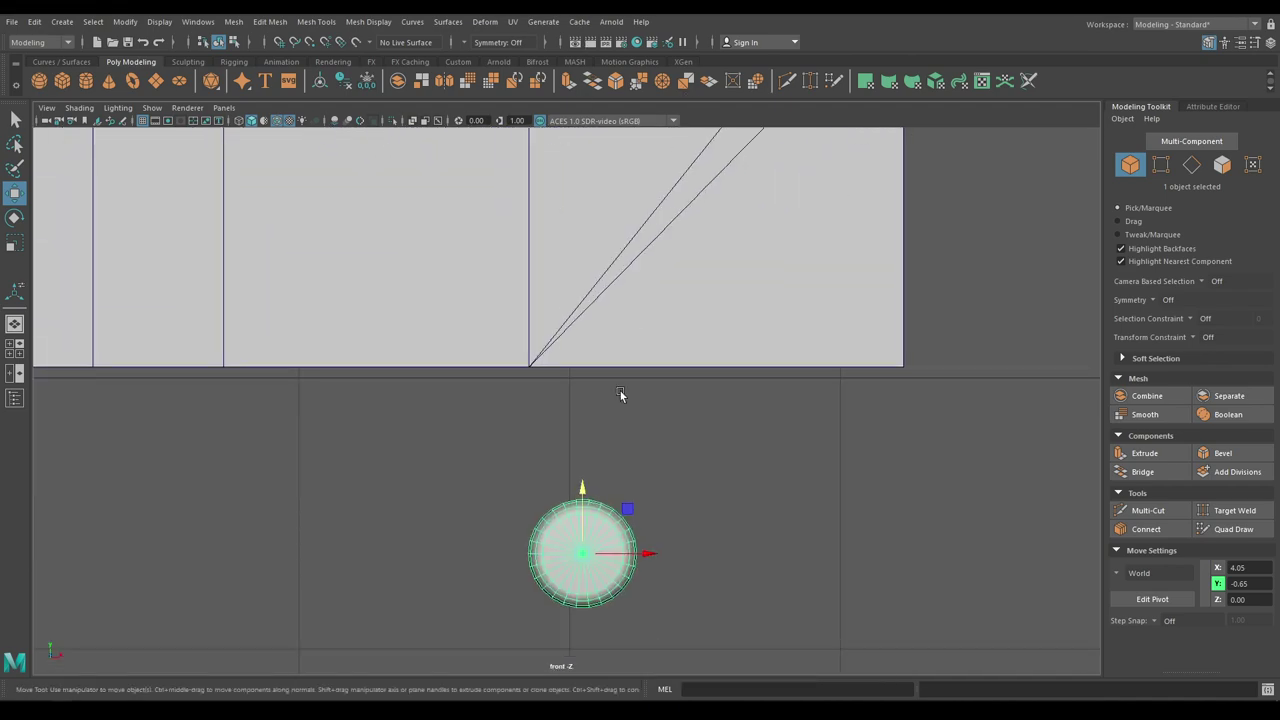
drag(588, 485, 585, 355)
drag(653, 424, 601, 398)
key(space)
alt+drag(598, 400, 430, 358)
scroll(554, 464, up, 5)
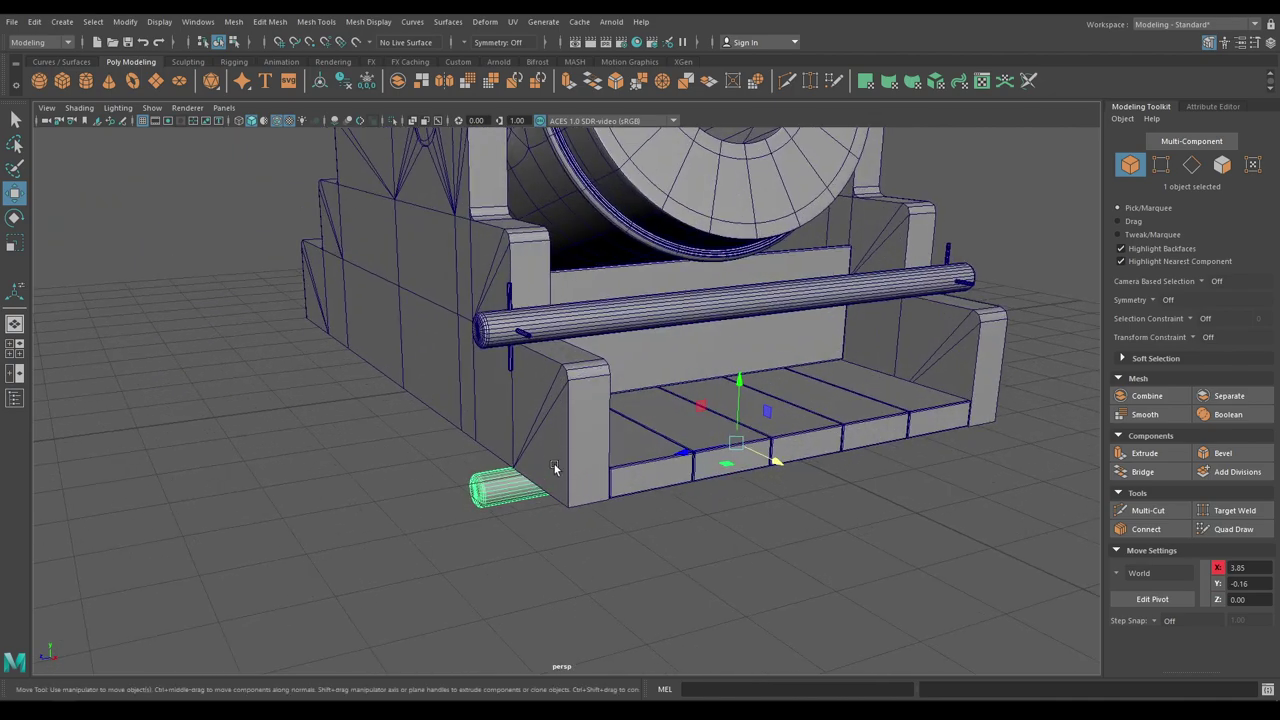
alt+drag(554, 464, 650, 425)
scroll(602, 402, down, 4)
Step: Create a polygon pipe, move it along Z to about 4.48 beside the carriage, and rotate it so its hole faces the axle
click(571, 481)
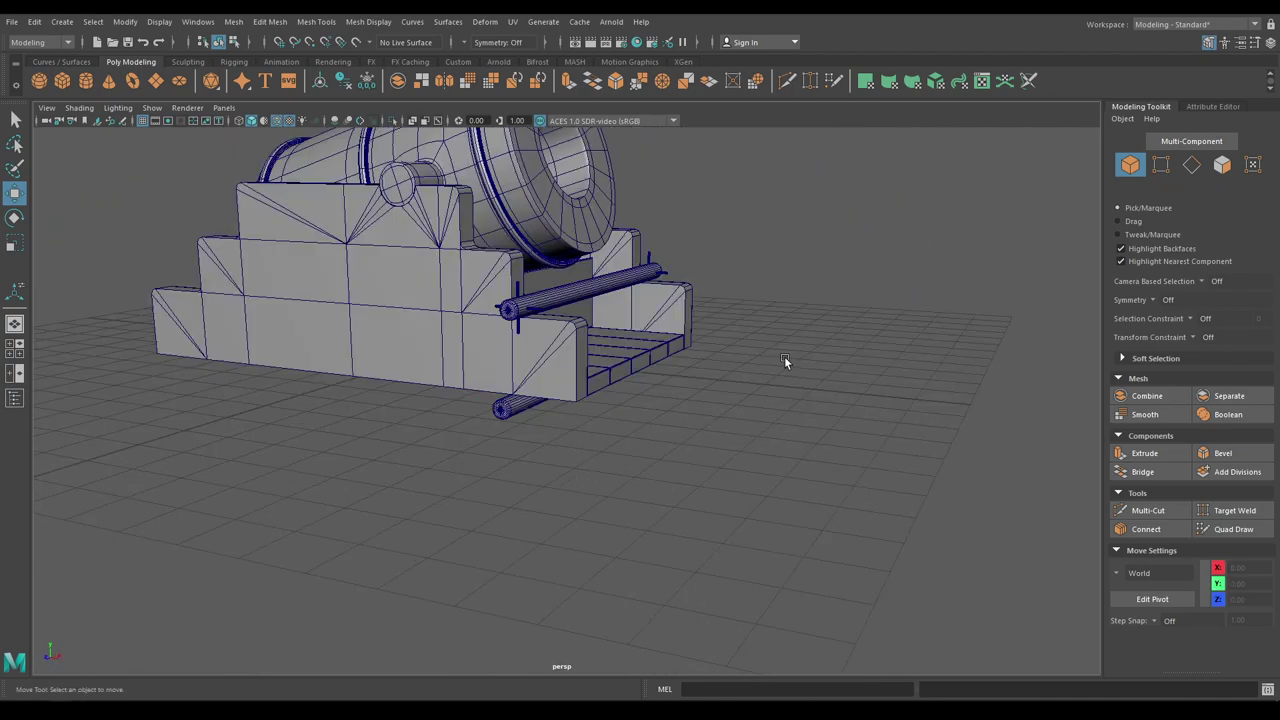
shift+right_drag(785, 357, 759, 462)
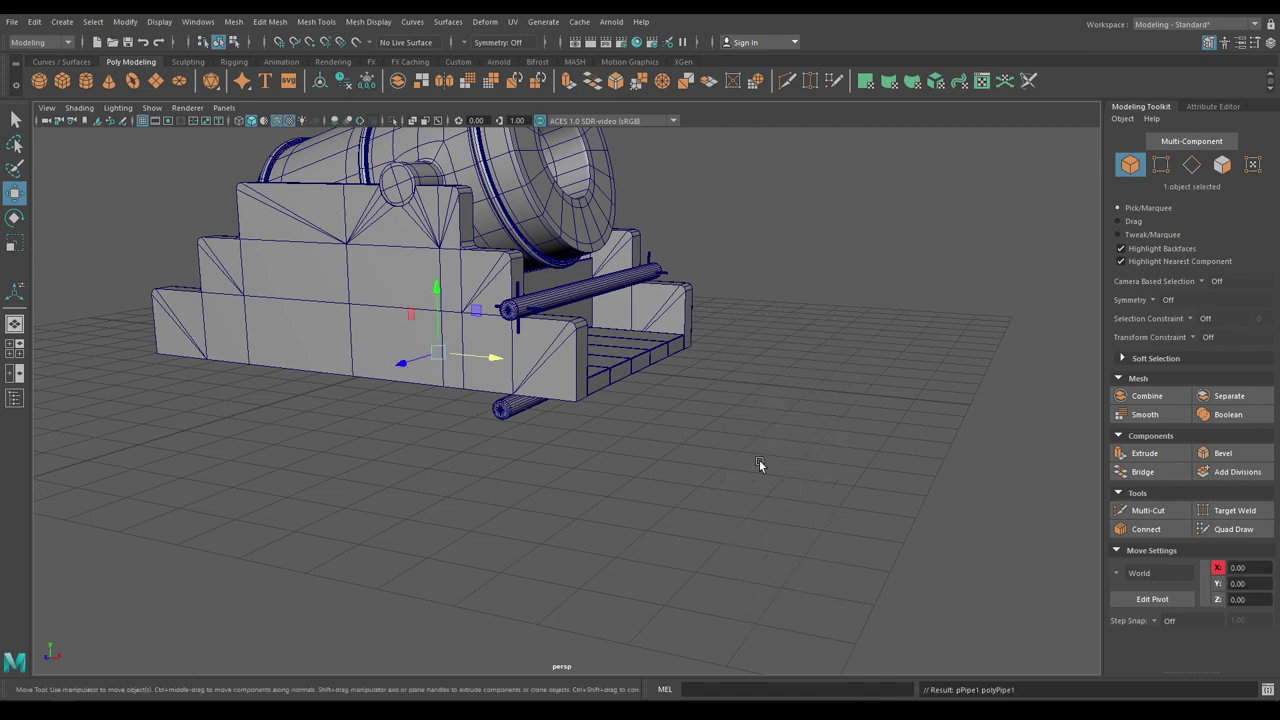
alt+drag(759, 464, 630, 508)
drag(503, 251, 329, 326)
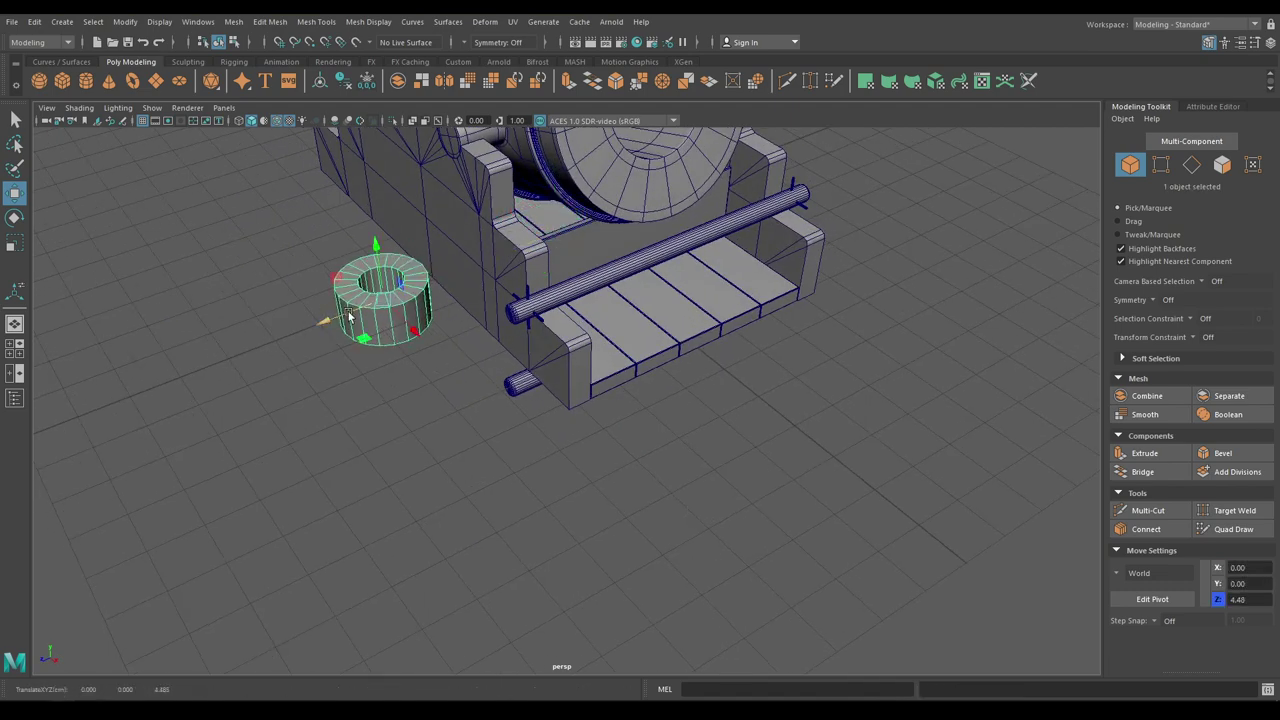
key(e)
drag(349, 278, 300, 389)
Step: In the front view, move the pipe over the axle to about X 3.86, Y -0.16
key(space)
key(w)
alt+right_drag(549, 336, 544, 274)
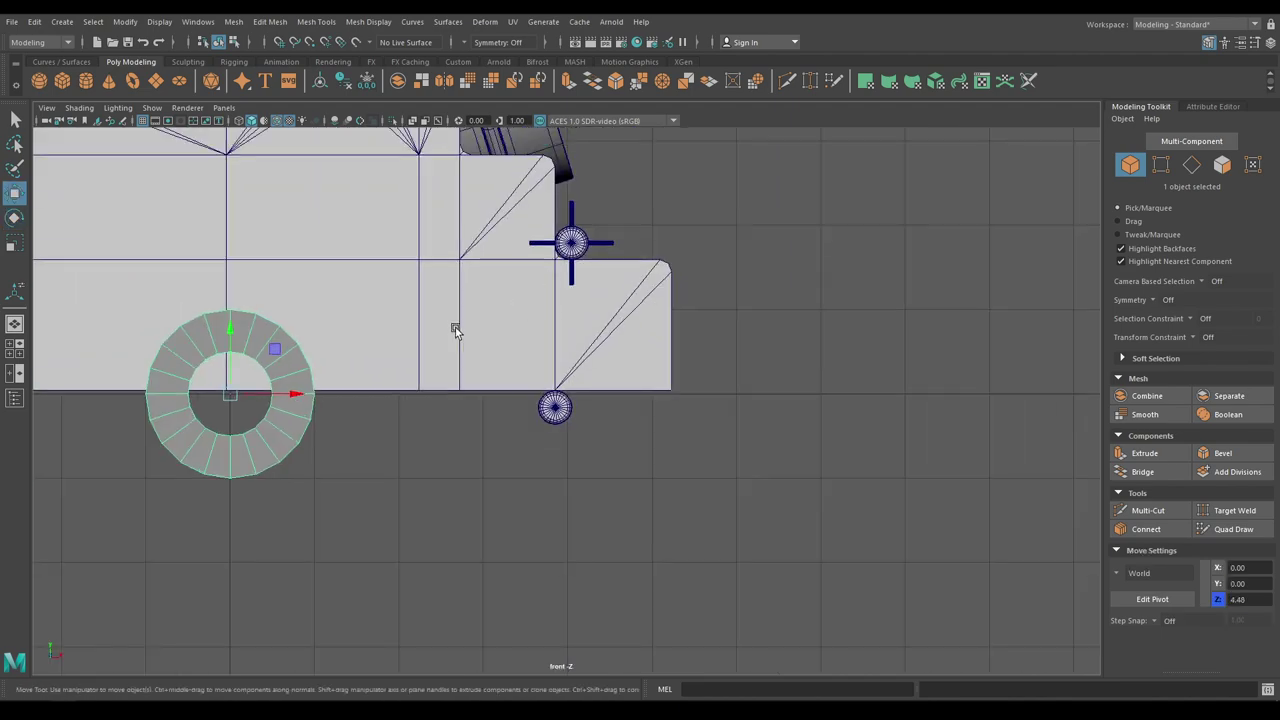
drag(291, 398, 611, 440)
alt+right_drag(584, 348, 538, 407)
alt+middle_drag(538, 407, 575, 308)
drag(532, 205, 534, 260)
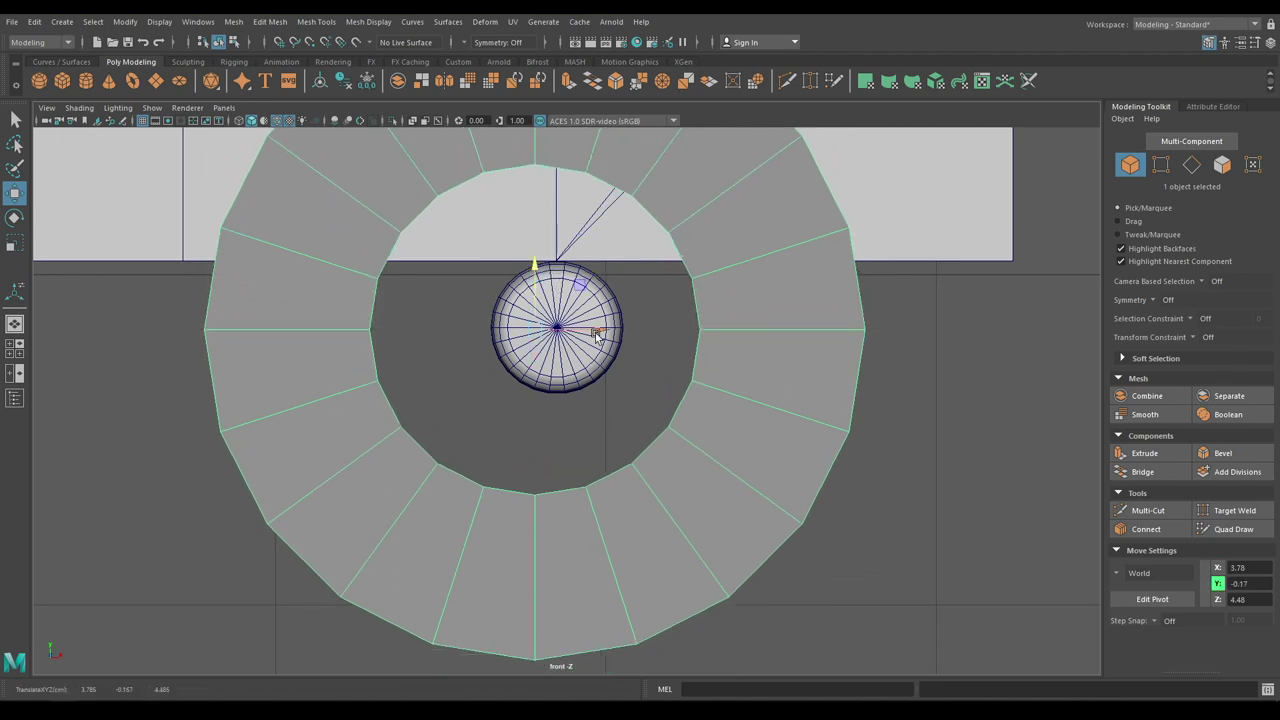
drag(604, 332, 629, 332)
alt+right_drag(632, 336, 797, 692)
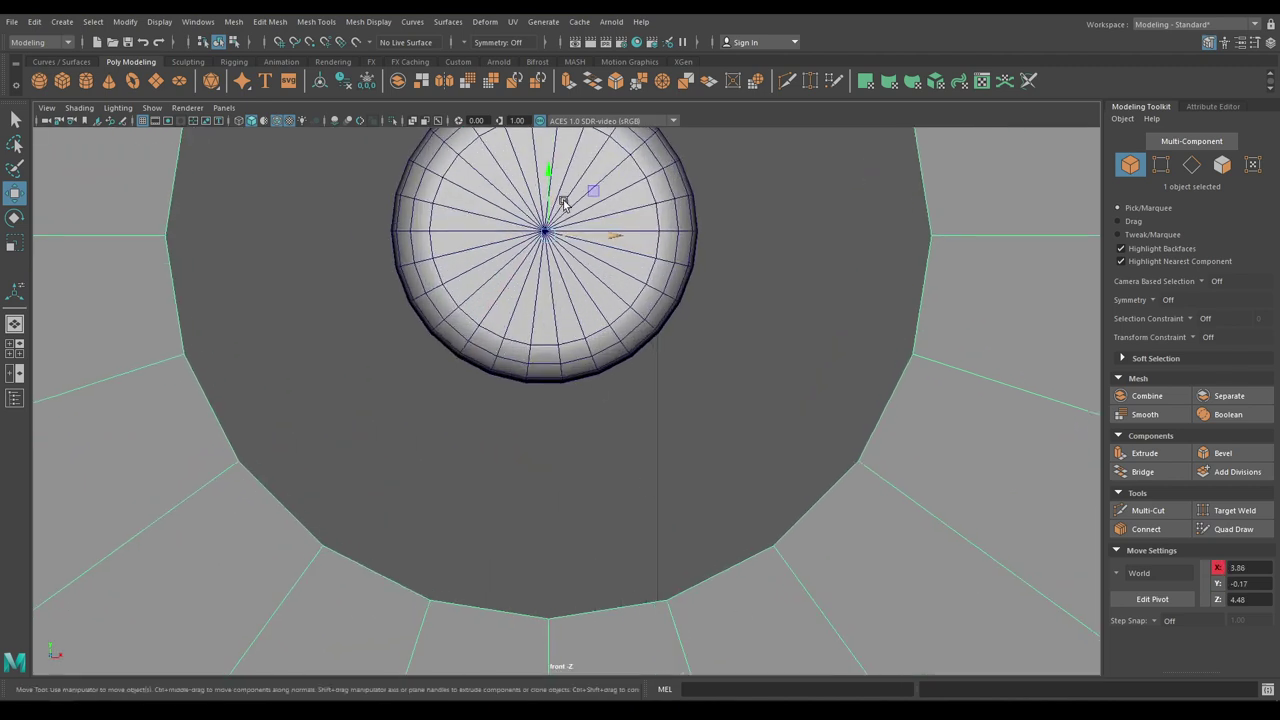
drag(550, 178, 551, 173)
Step: Reduce the pipe's radius to about 0.71 and center the pipe on the axle at X 3.85
key(t)
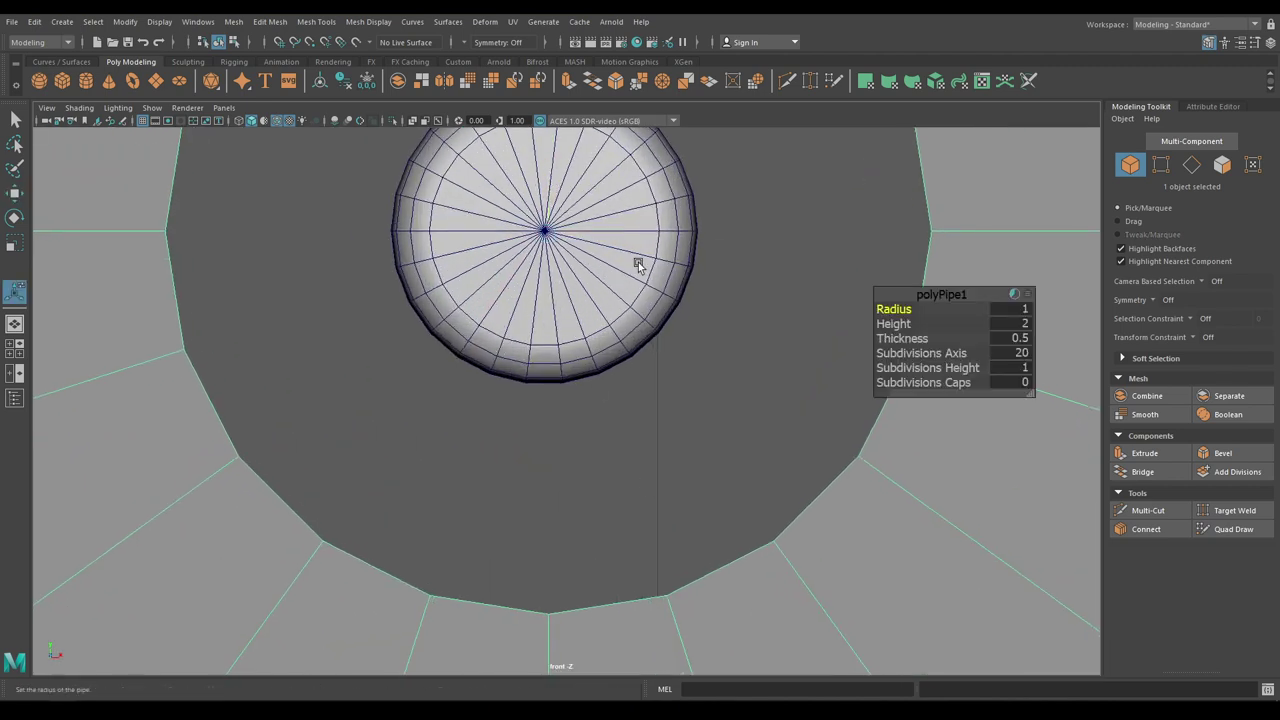
drag(893, 309, 872, 307)
key(w)
alt+middle_drag(678, 402, 689, 551)
scroll(689, 551, up, 8)
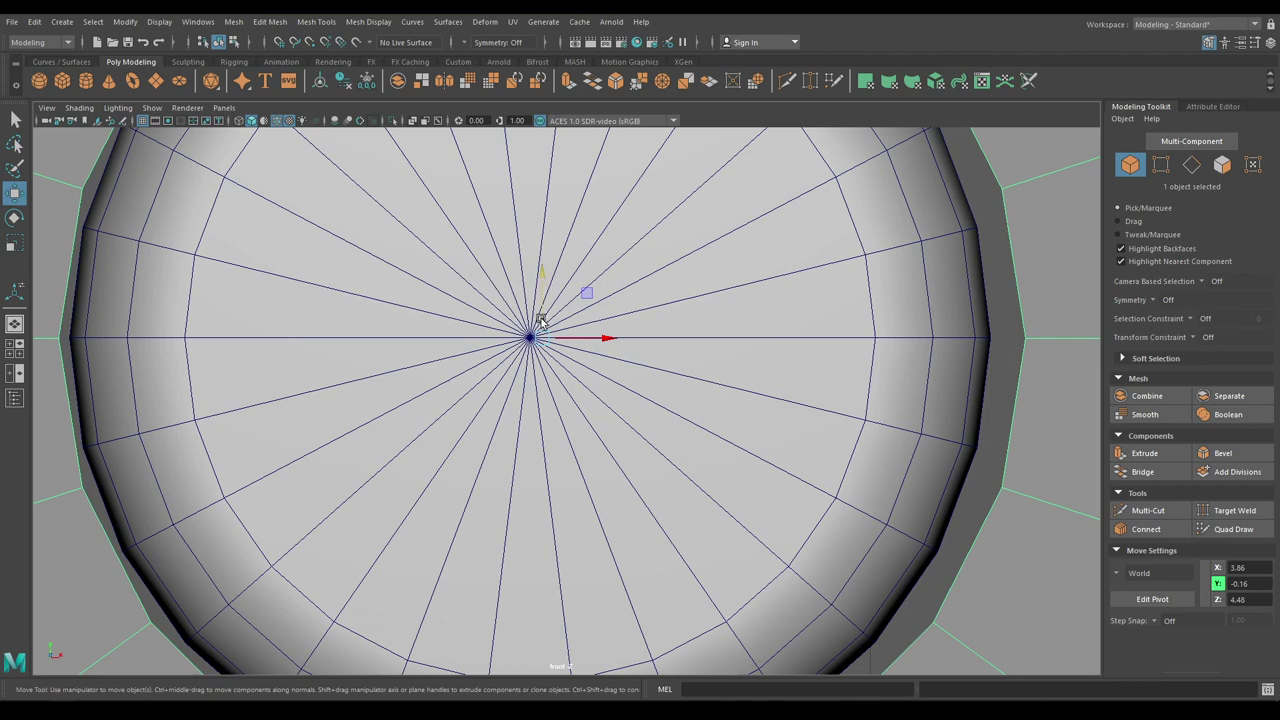
key(d)
key(v)
drag(598, 341, 589, 341)
scroll(629, 395, down, 5)
scroll(635, 410, up, 5)
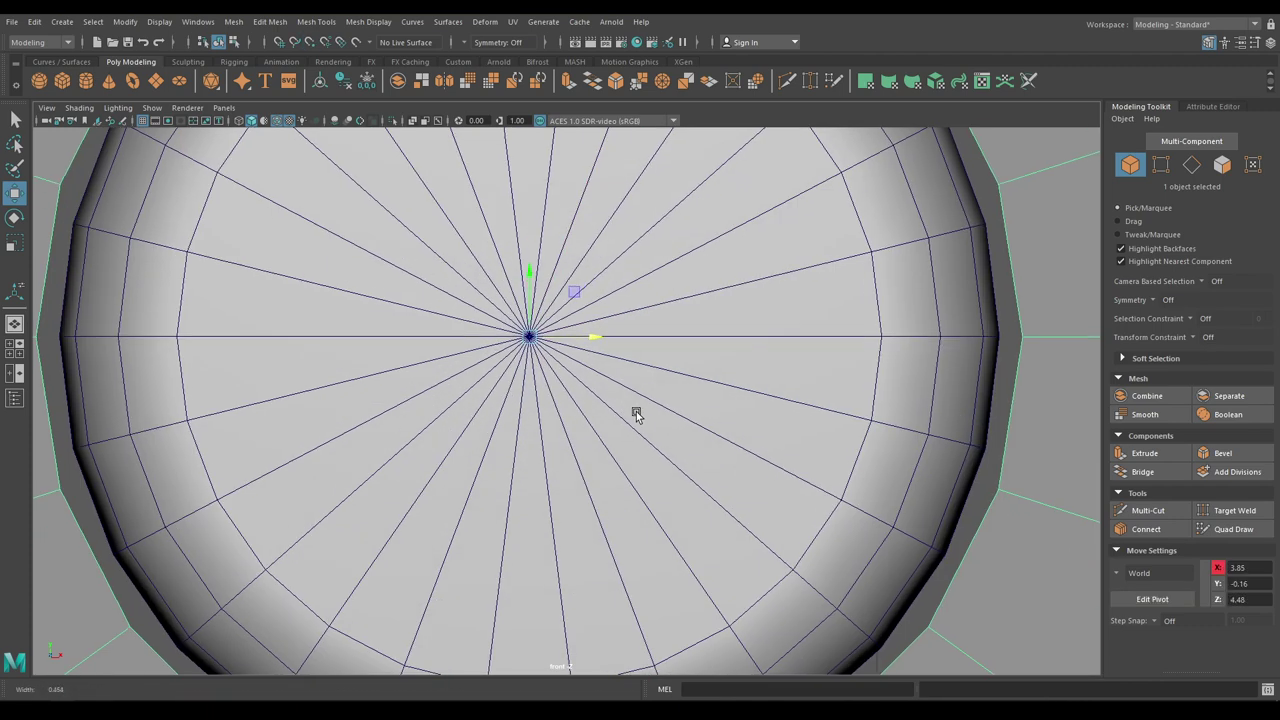
scroll(634, 405, down, 6)
scroll(628, 390, up, 1)
Step: Set the pipe's radius to 0.7 and its height to 0.45 to form a thin wheel
key(t)
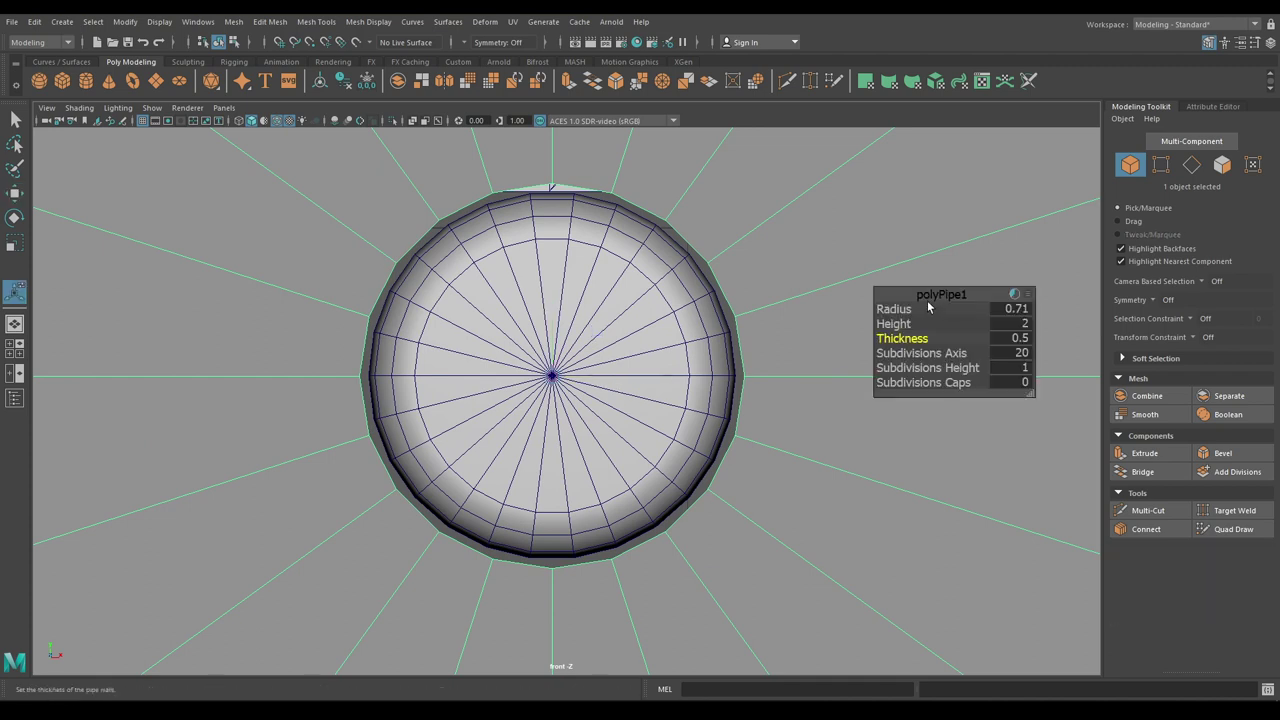
drag(900, 303, 900, 303)
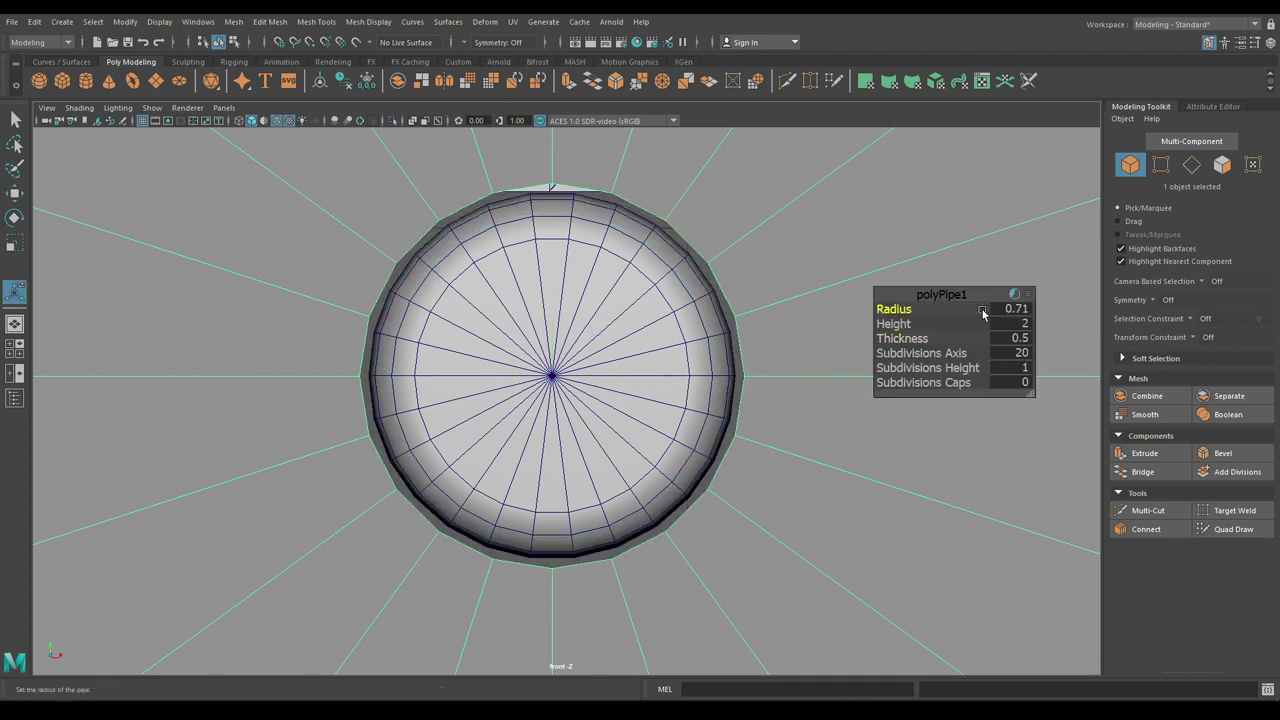
middle_drag(740, 321, 739, 321)
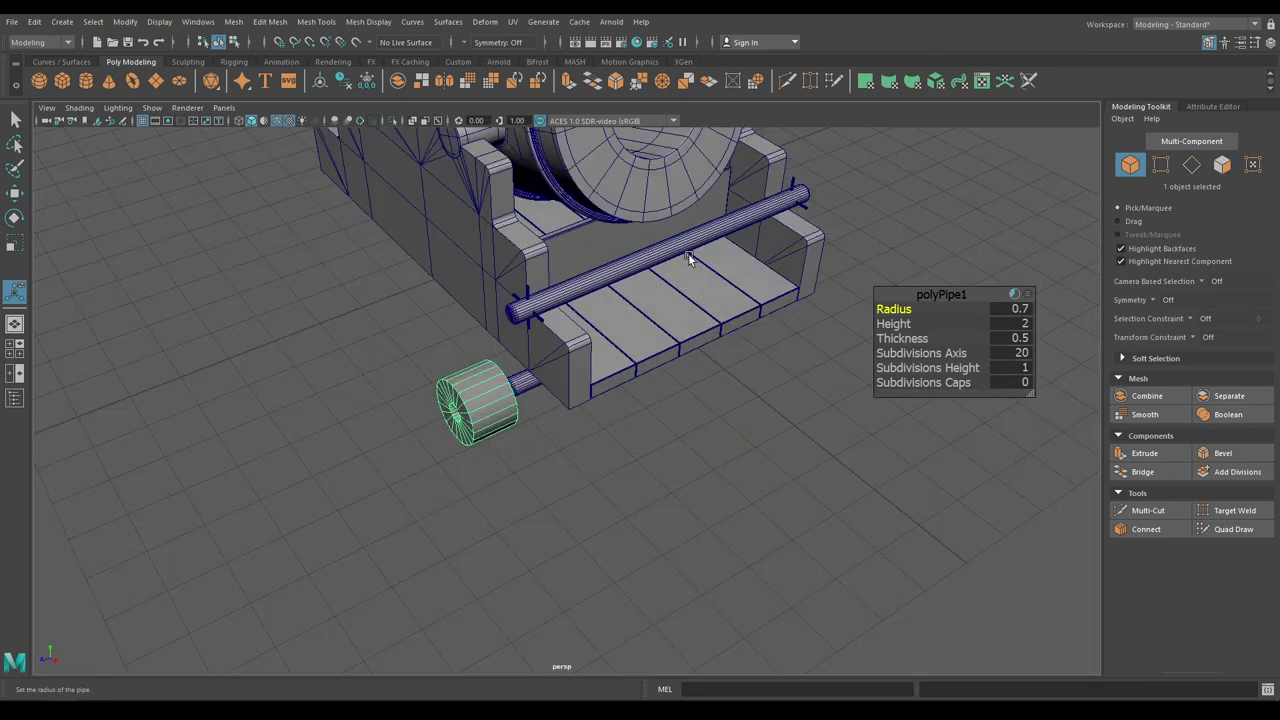
scroll(620, 343, up, 4)
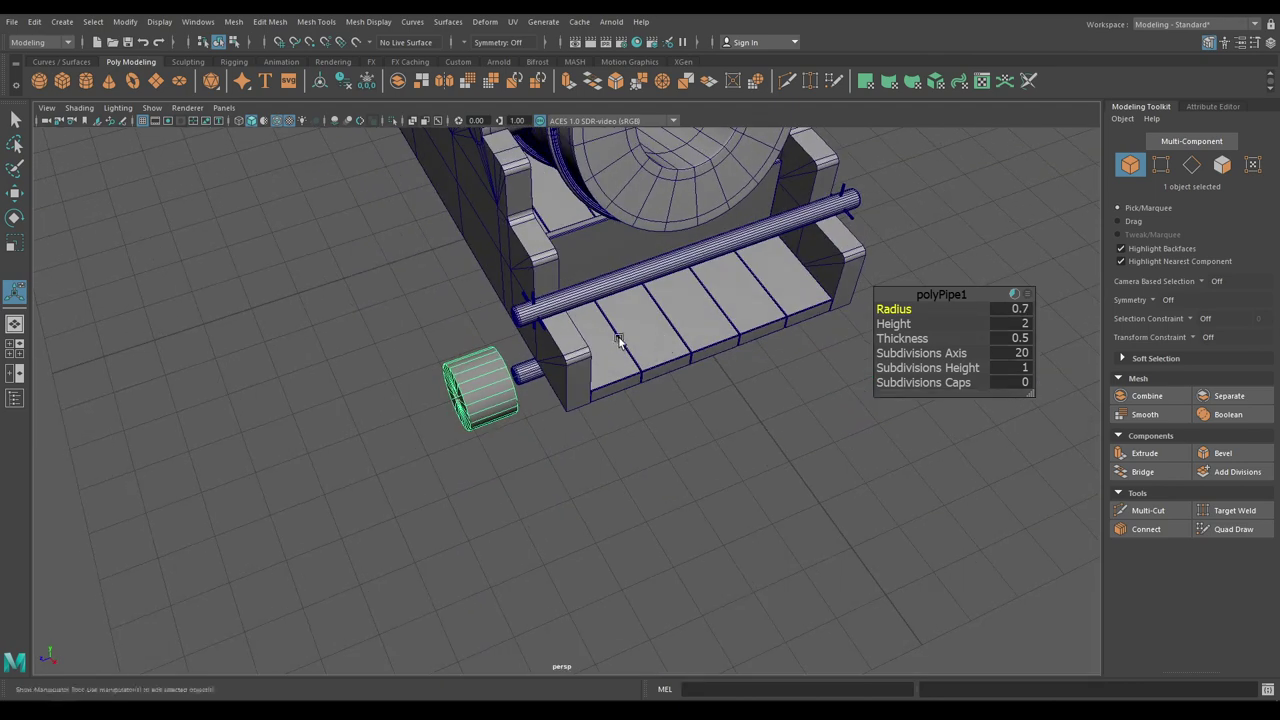
click(900, 323)
middle_drag(900, 323, 803, 341)
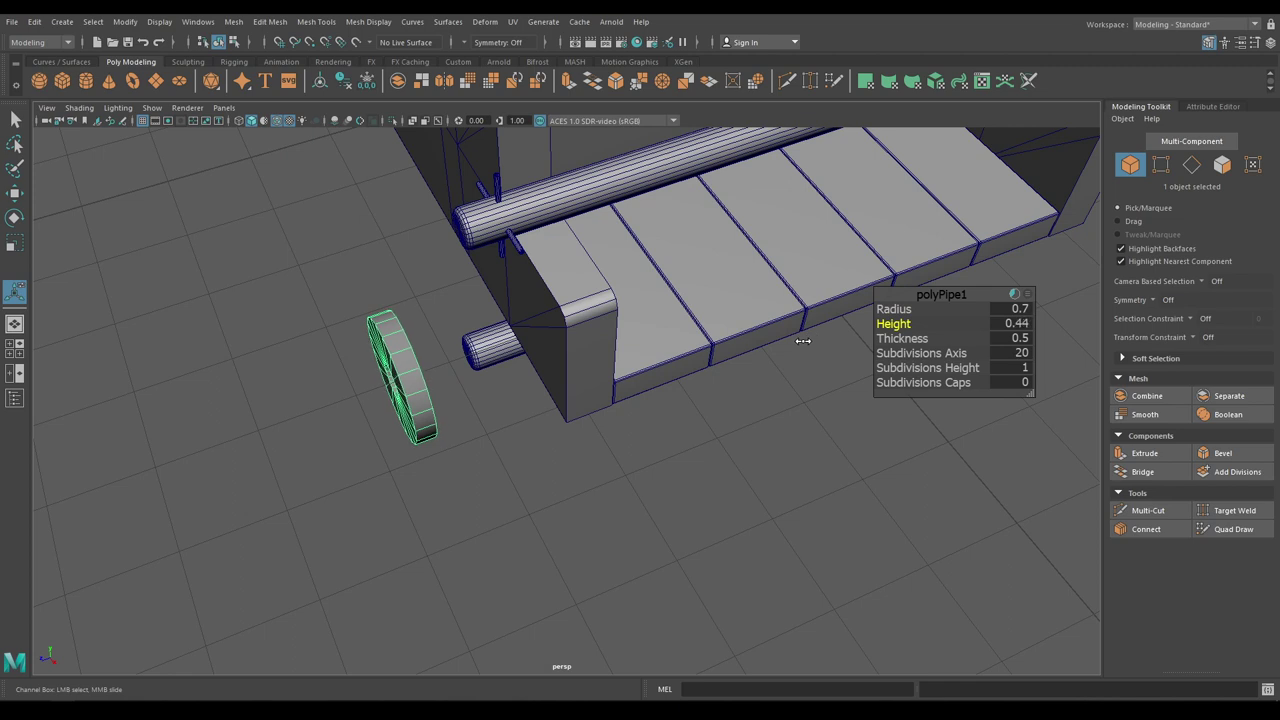
click(1025, 328)
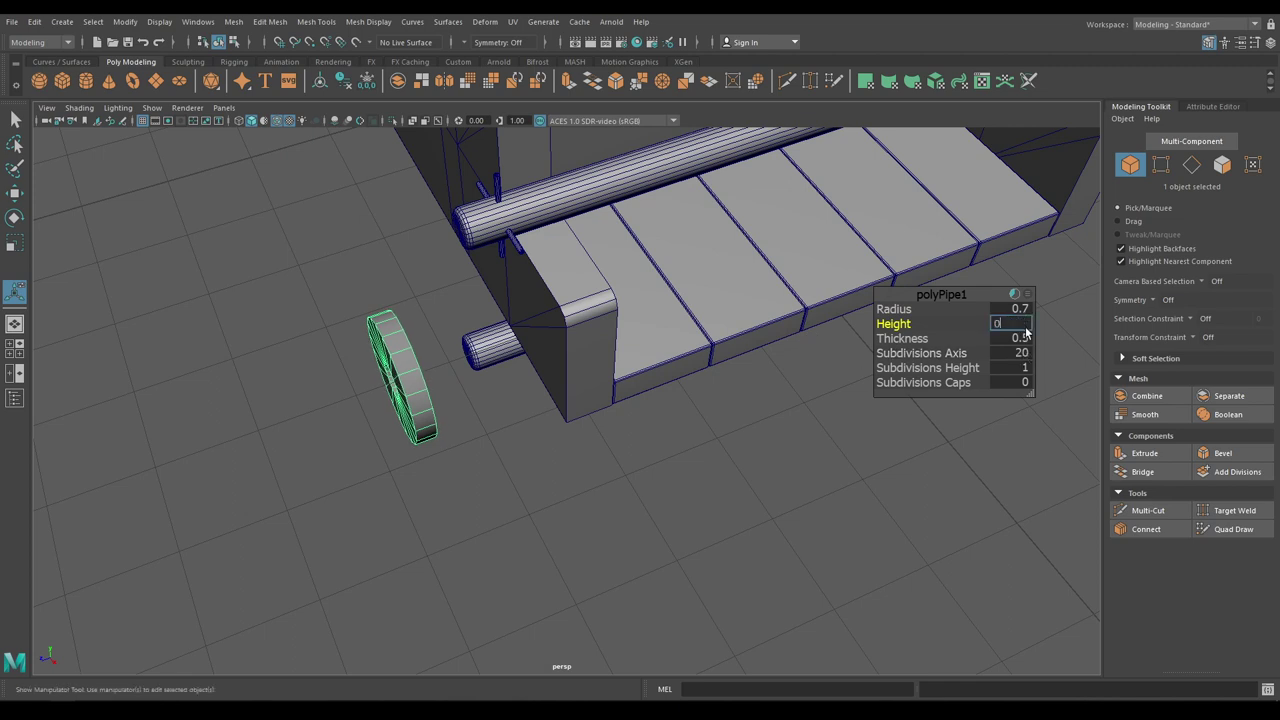
click(967, 298)
Step: Move the wheel inward along Z to about 3.42, onto the axle's end next to the carriage side
key(w)
right_drag(389, 338, 454, 308)
drag(343, 398, 443, 383)
alt+drag(410, 422, 540, 420)
scroll(546, 545, up, 3)
alt+drag(546, 549, 450, 535)
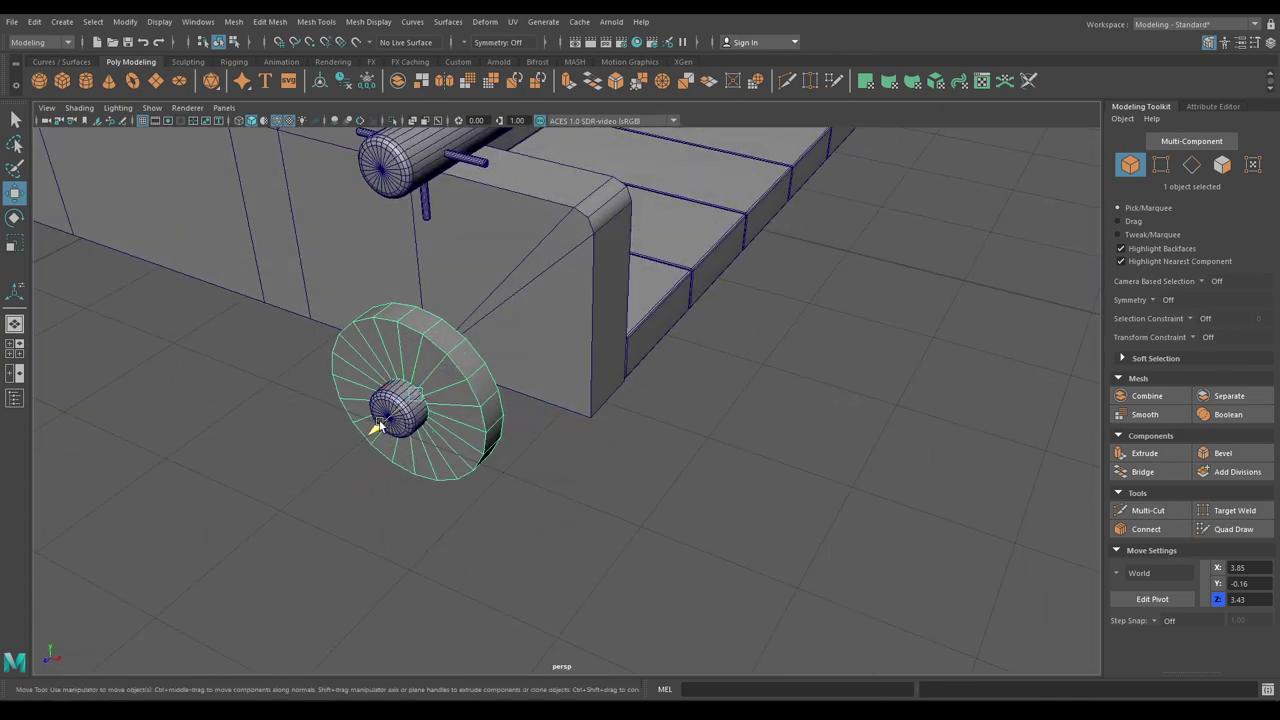
drag(378, 424, 615, 446)
alt+drag(615, 455, 610, 458)
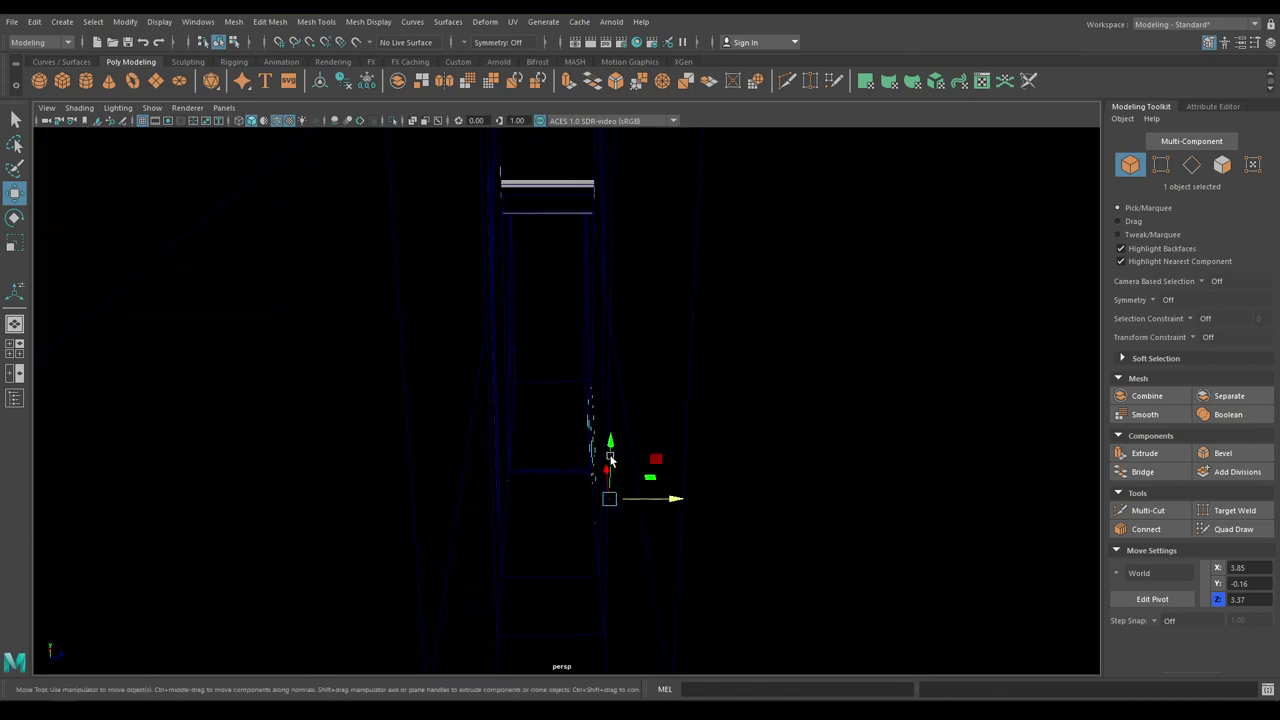
drag(660, 499, 673, 501)
alt+drag(673, 501, 377, 433)
click(348, 465)
Step: Set the wheel's axis subdivisions to 26
alt+drag(352, 500, 440, 466)
alt+right_drag(440, 466, 543, 586)
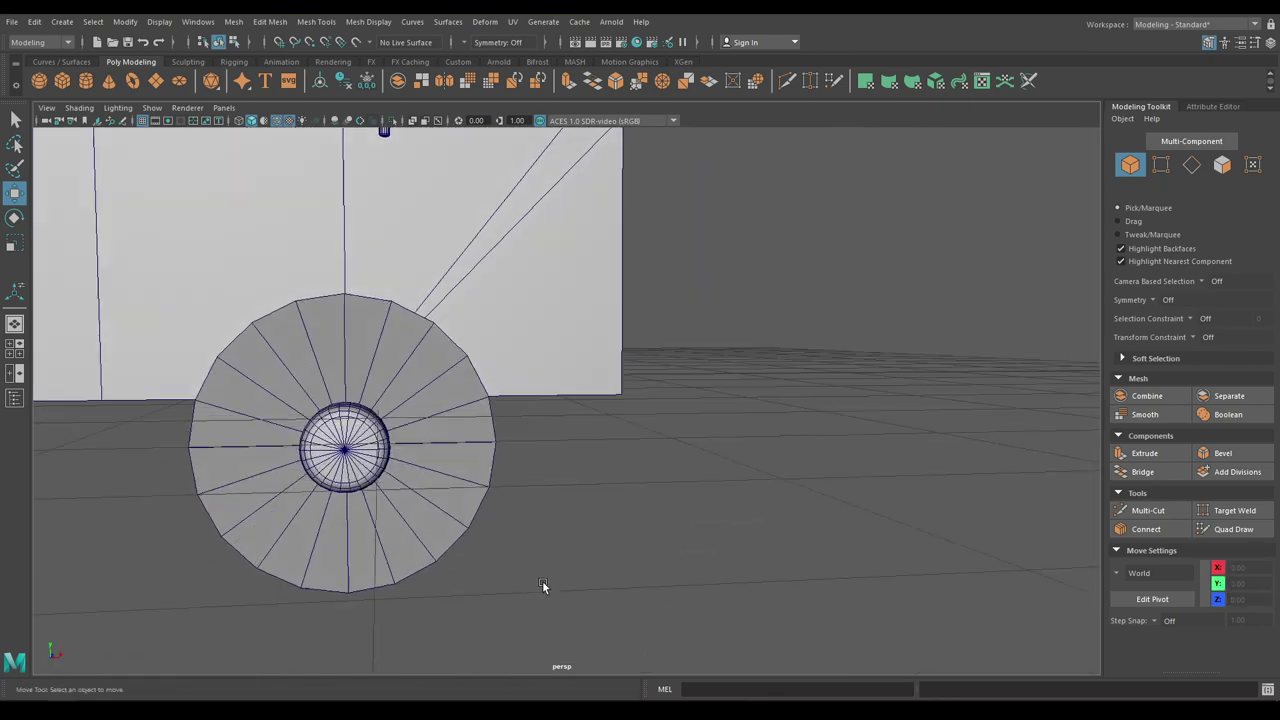
alt+drag(543, 586, 553, 616)
click(440, 428)
key(t)
alt+drag(543, 429, 648, 416)
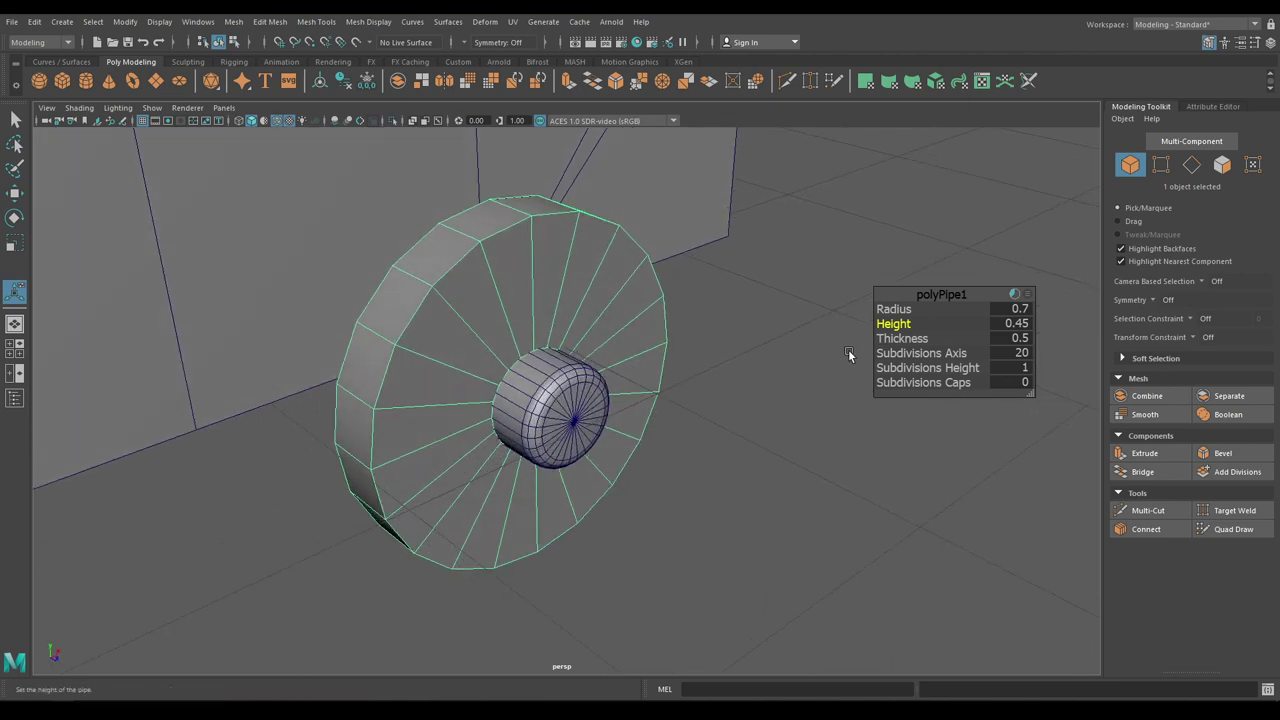
click(1020, 353)
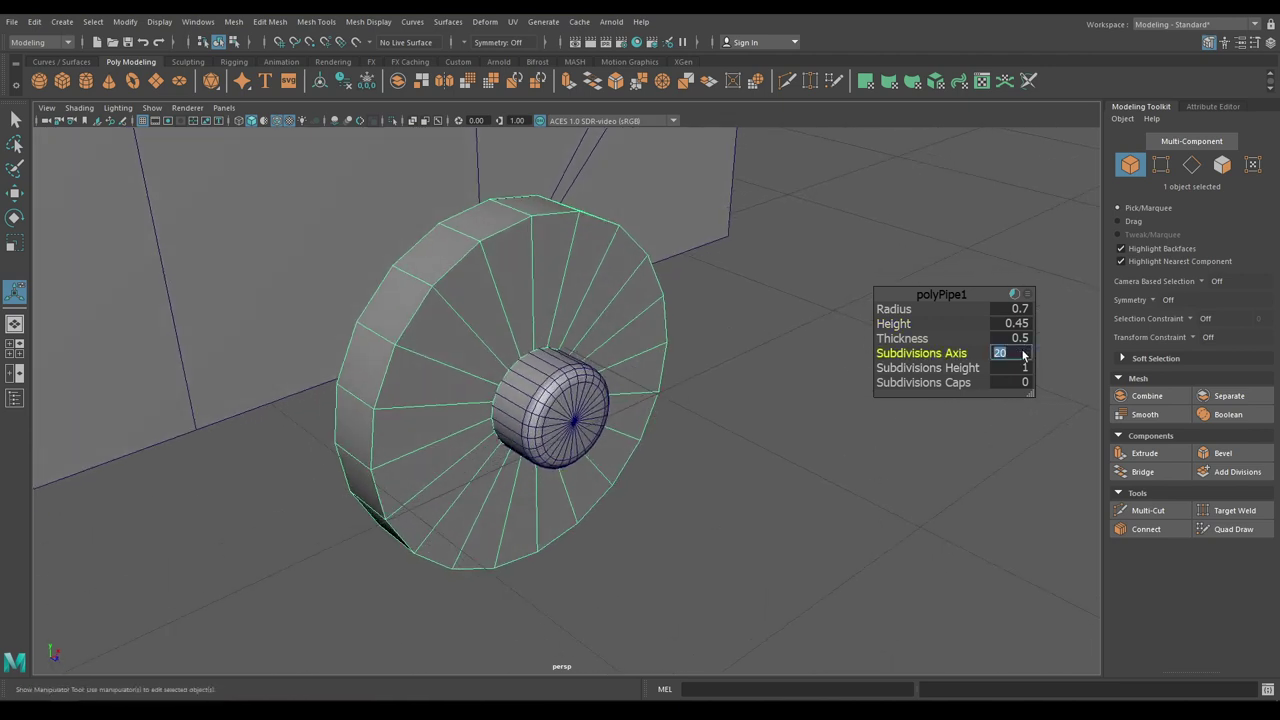
text(26)
key(Return)
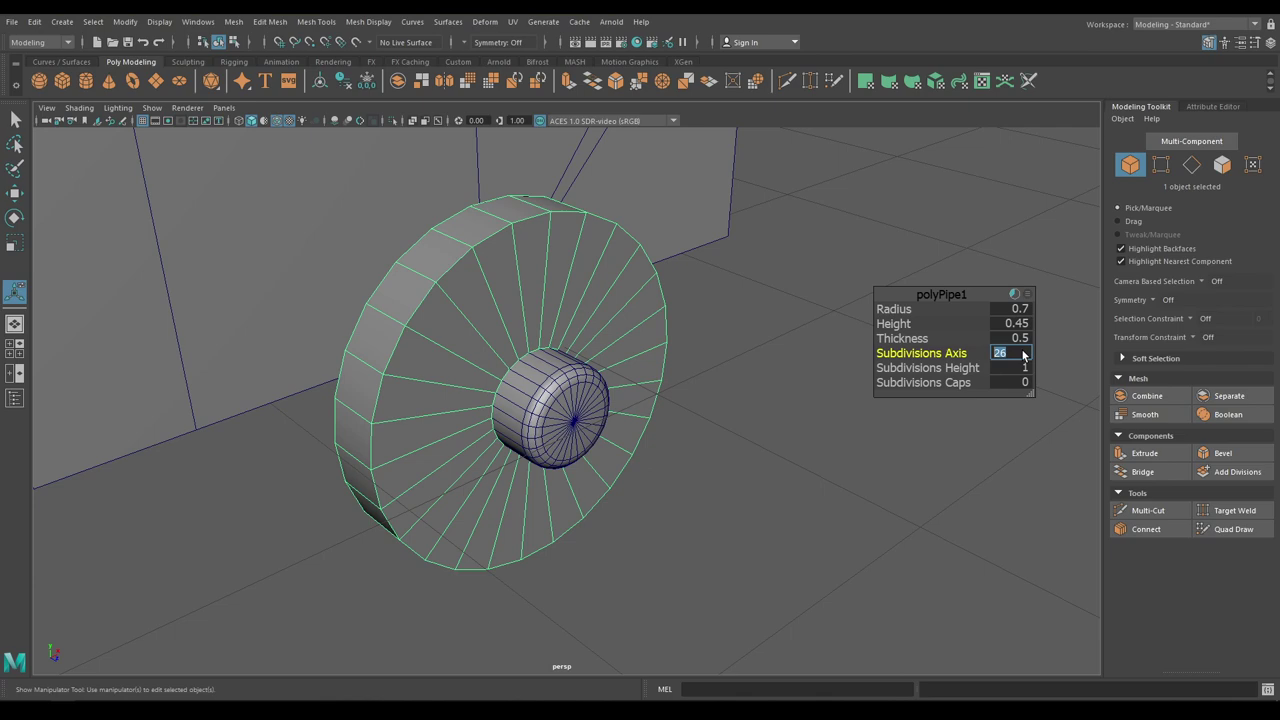
click(976, 294)
key(w)
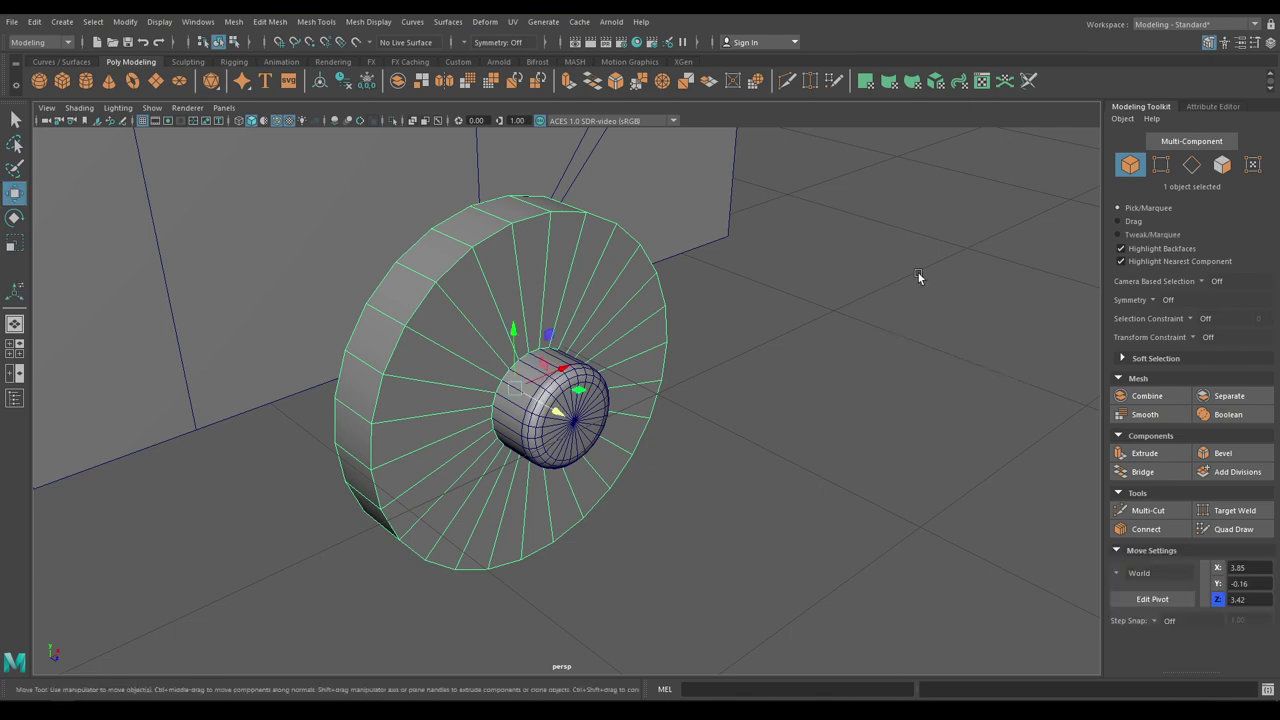
click(918, 276)
Step: Duplicate the wheel and move the copy along Z to about -3.89, beyond the opposite side of the carriage
alt+drag(922, 300, 566, 365)
click(523, 360)
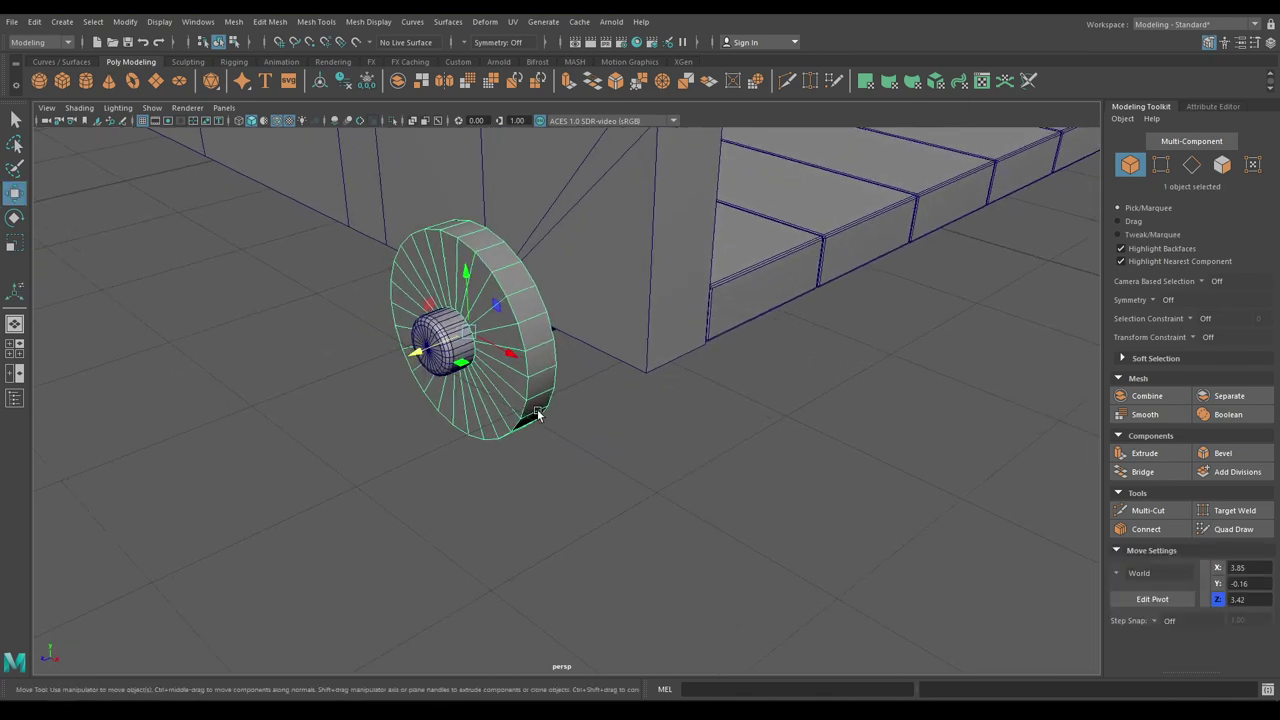
alt+right_drag(492, 370, 503, 452)
alt+drag(503, 449, 484, 370)
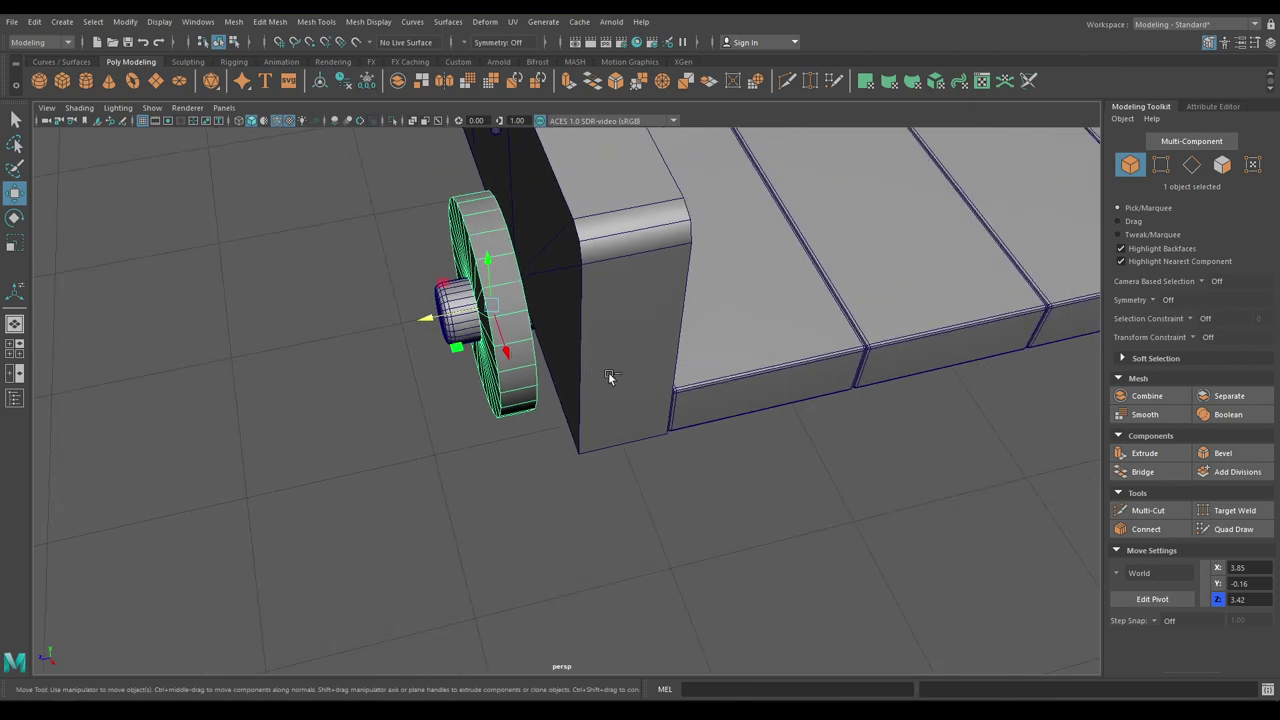
alt+drag(645, 374, 834, 263)
alt+drag(960, 250, 816, 267)
alt+middle_drag(816, 267, 638, 120)
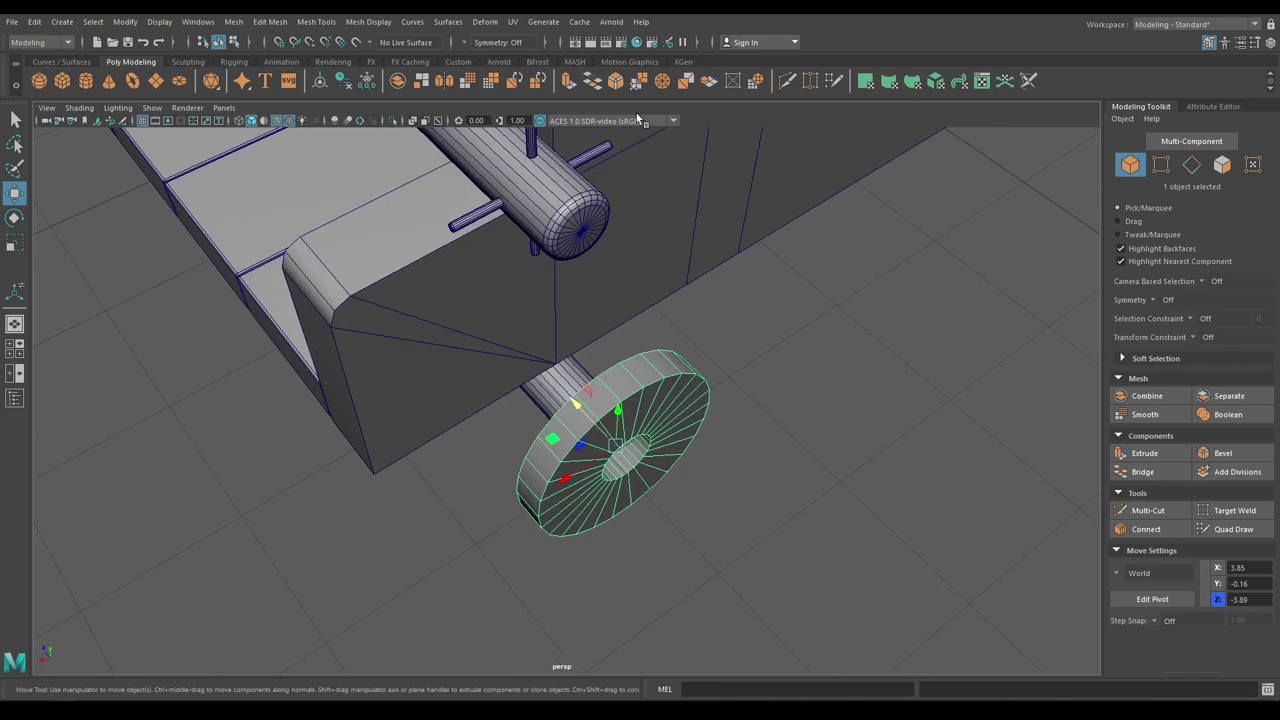
Step: Slide the duplicated wheel inward along Z onto the axle's opposite end and save the scene
alt+drag(640, 122, 716, 360)
alt+middle_drag(680, 434, 729, 354)
drag(676, 322, 834, 88)
click(790, 311)
scroll(740, 308, down, 5)
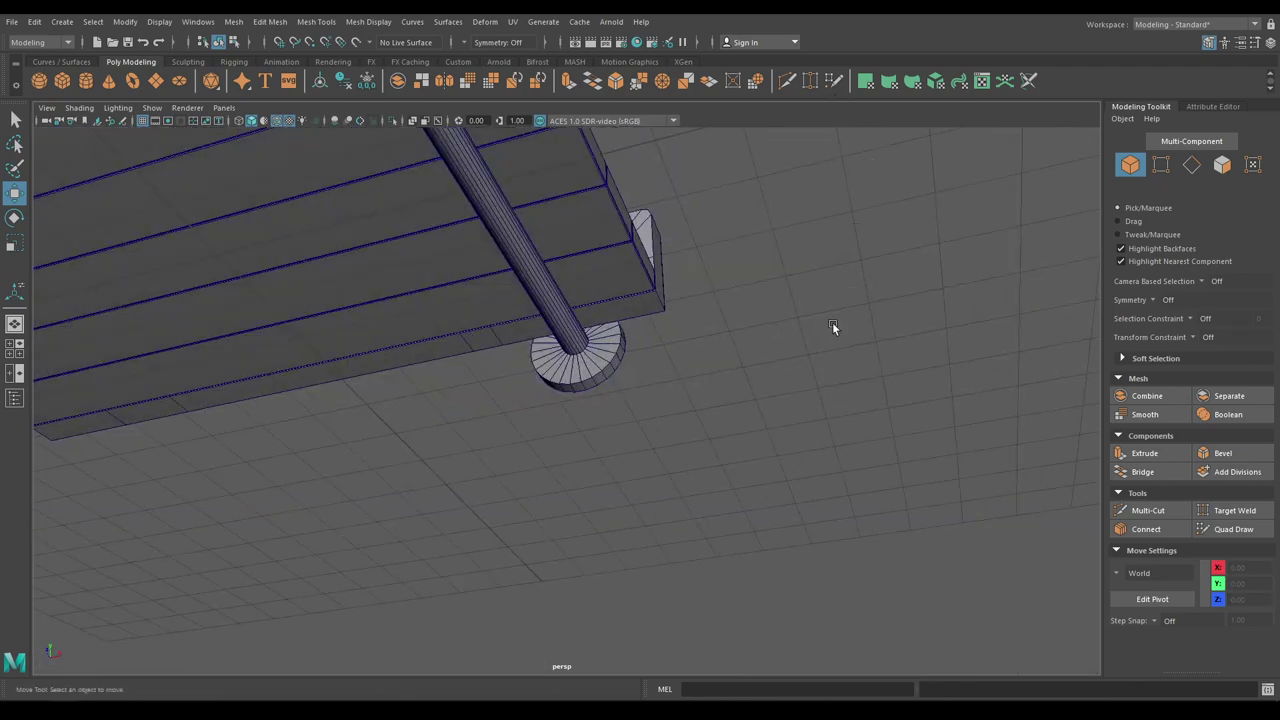
alt+drag(831, 329, 662, 337)
scroll(664, 334, up, 2)
key(ctrl+s)
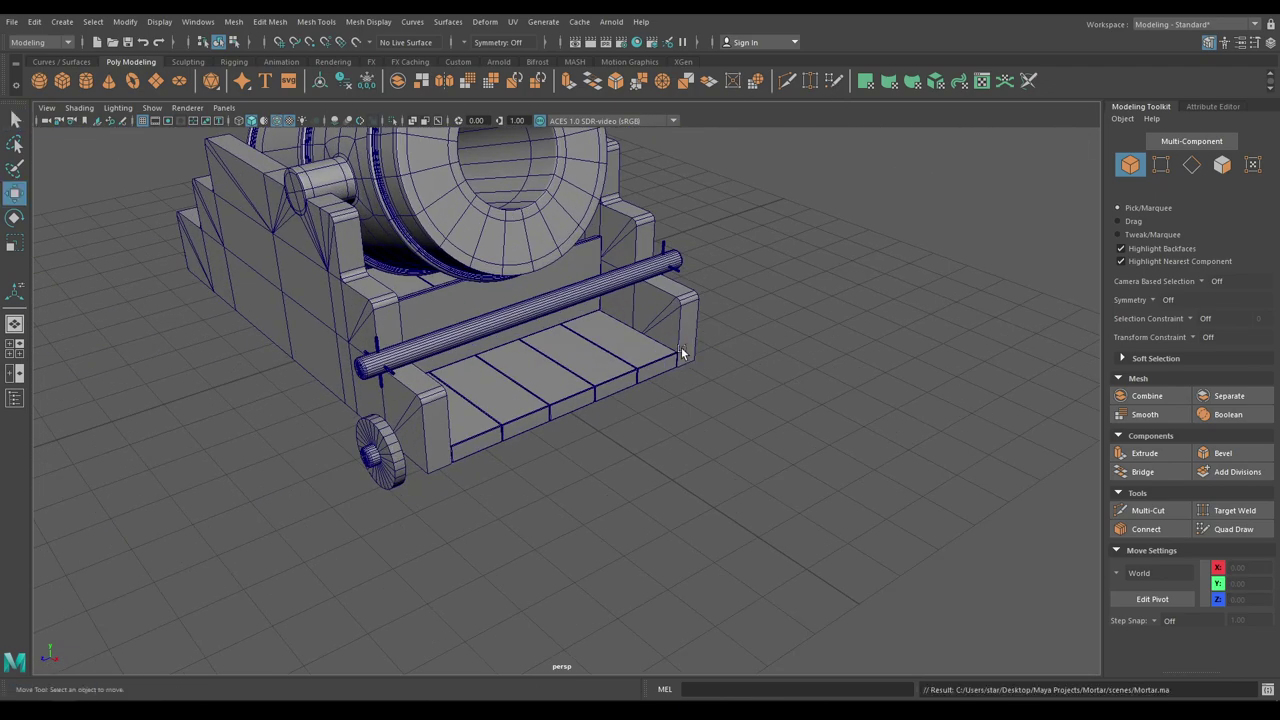
Step: Examine the first wheel's rim and its fit around the axle end up close
alt+drag(580, 345, 626, 347)
alt+middle_drag(626, 347, 710, 245)
alt+drag(678, 464, 559, 467)
alt+right_drag(559, 467, 645, 692)
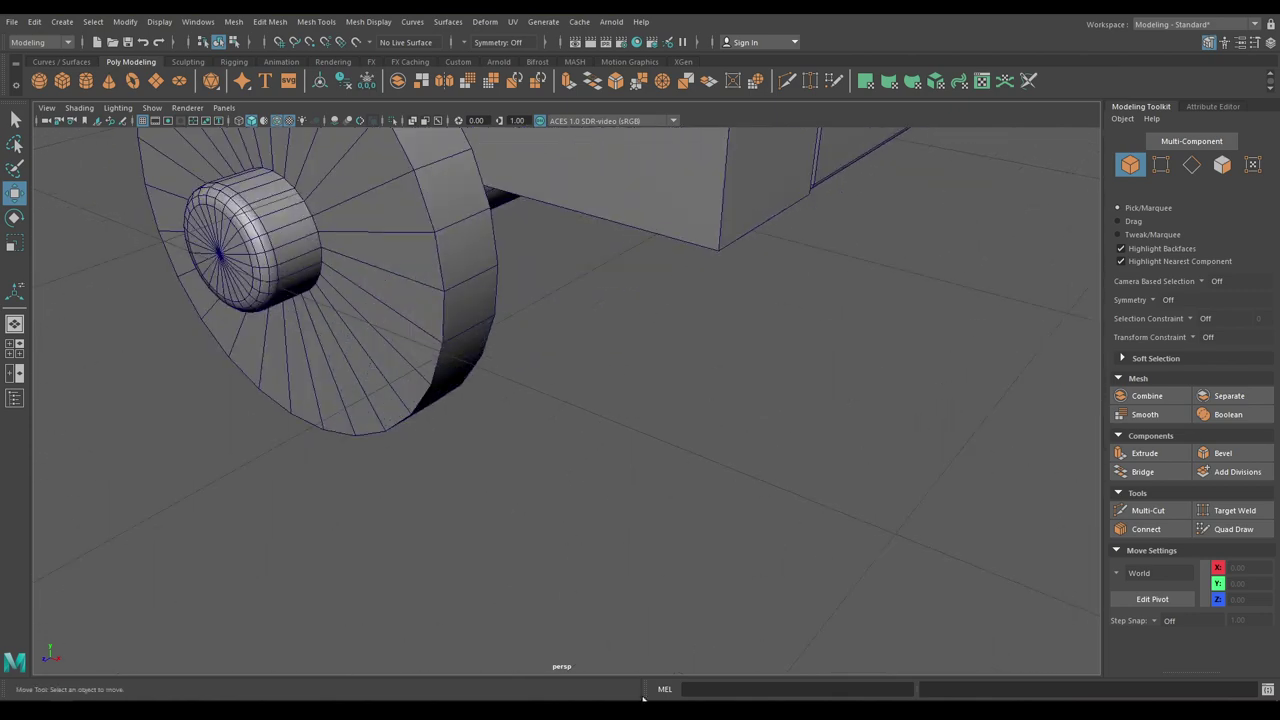
alt+drag(500, 510, 475, 569)
alt+middle_drag(350, 520, 476, 490)
alt+drag(476, 490, 563, 542)
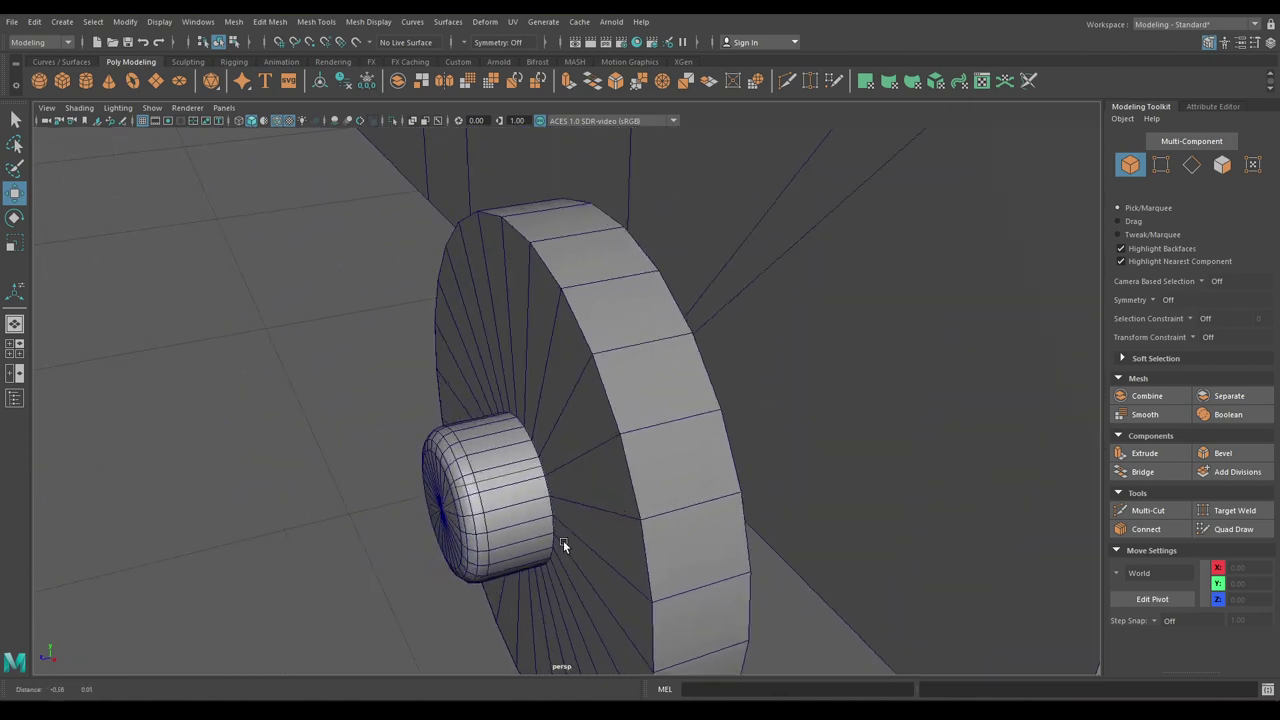
alt+right_drag(563, 542, 553, 558)
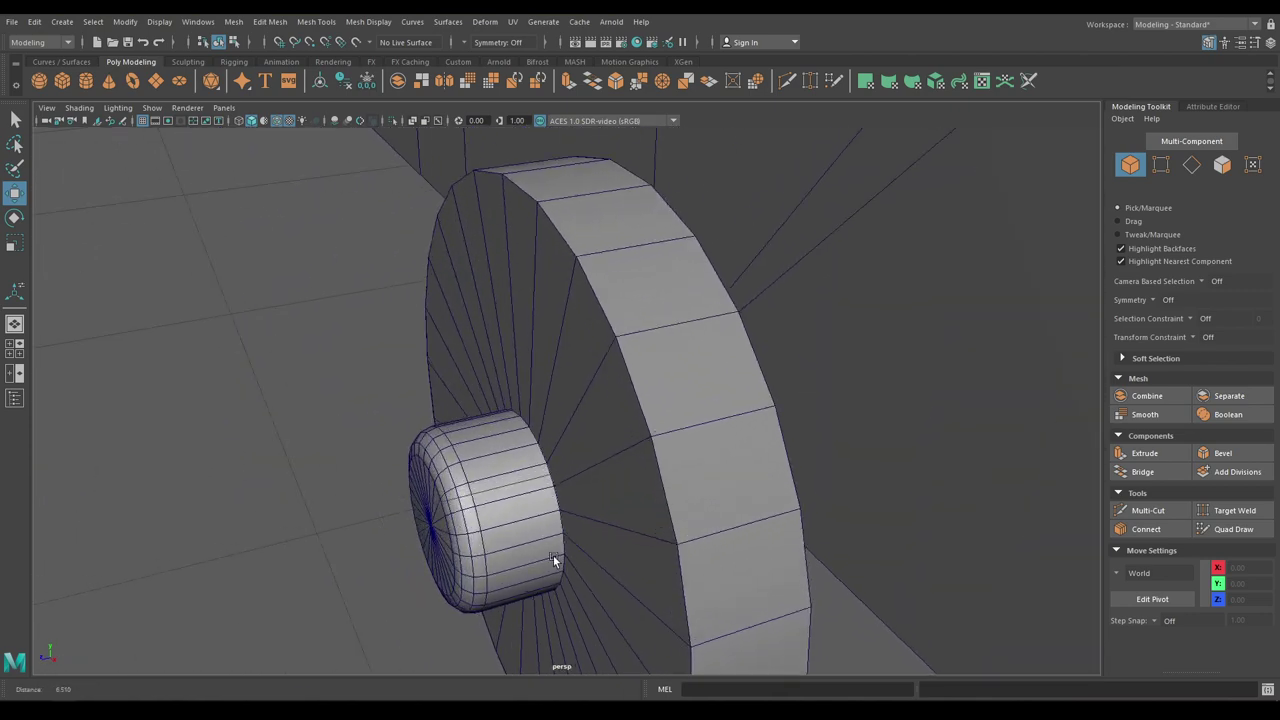
Step: Isolate the axle by hiding every unselected object
click(507, 498)
scroll(490, 466, up, 1)
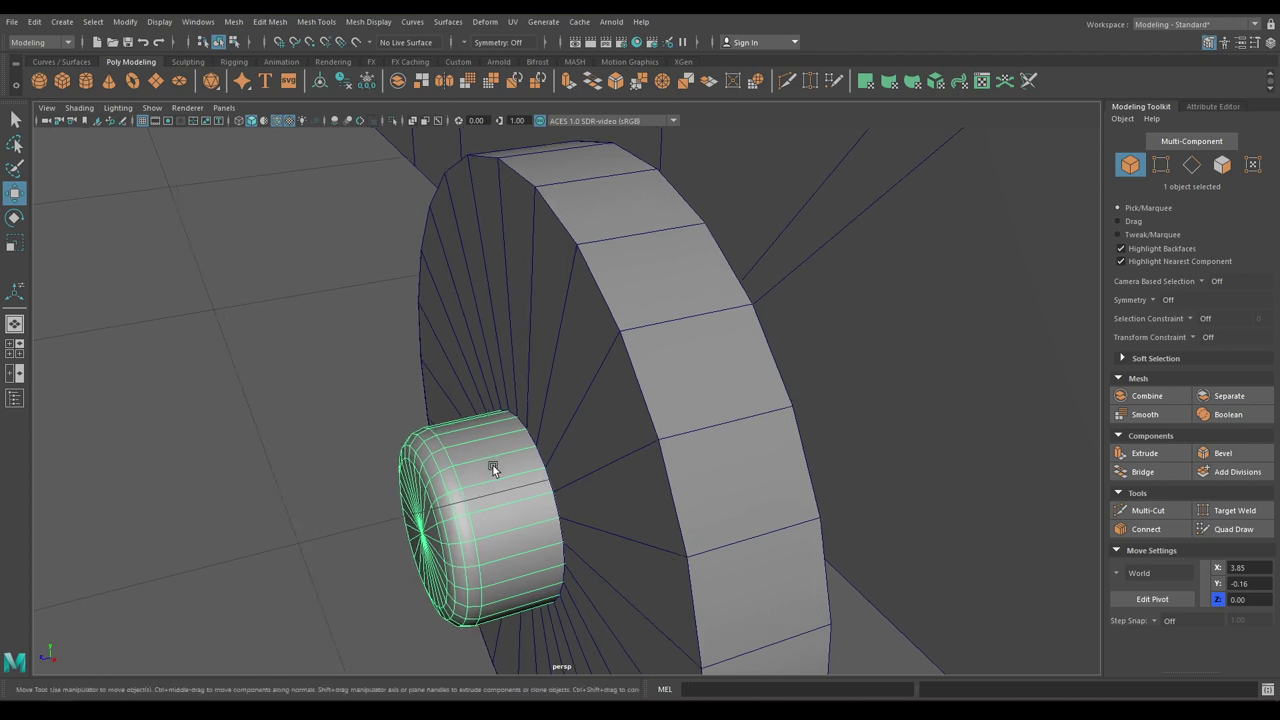
key(alt+h)
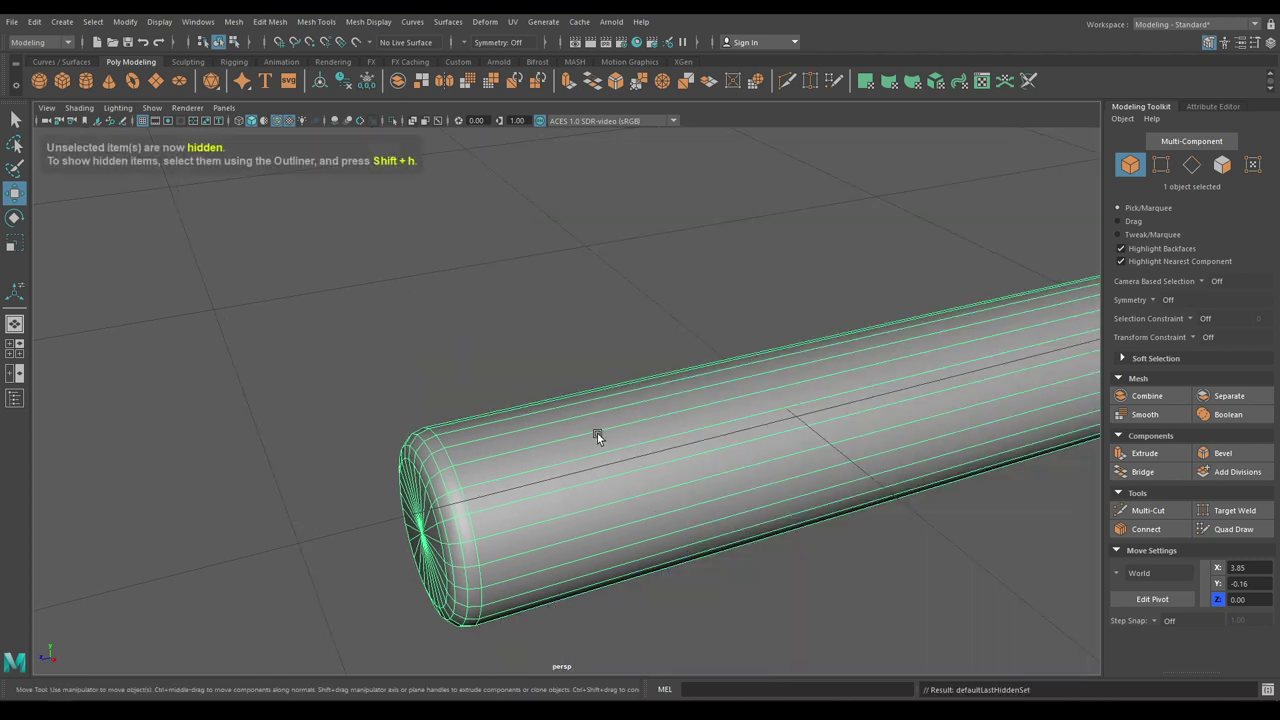
Step: Split the edge ring of the axle's lengthwise edges to add an edge loop around its middle
key(space)
click(637, 497)
right_drag(701, 338, 688, 305)
scroll(783, 366, down, 3)
alt+middle_drag(783, 366, 467, 353)
click(634, 321)
alt+middle_drag(532, 322, 637, 305)
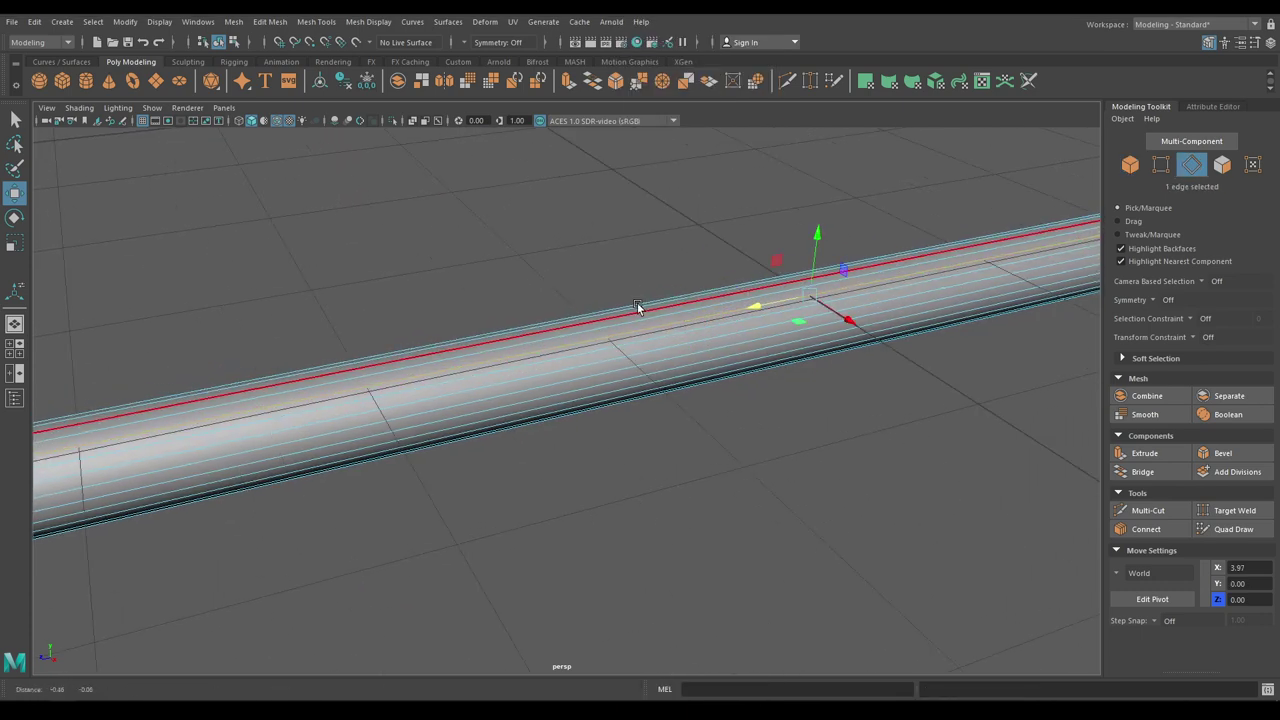
ctrl+right_click(577, 246)
ctrl+right_drag(577, 246, 502, 340)
scroll(519, 422, down, 3)
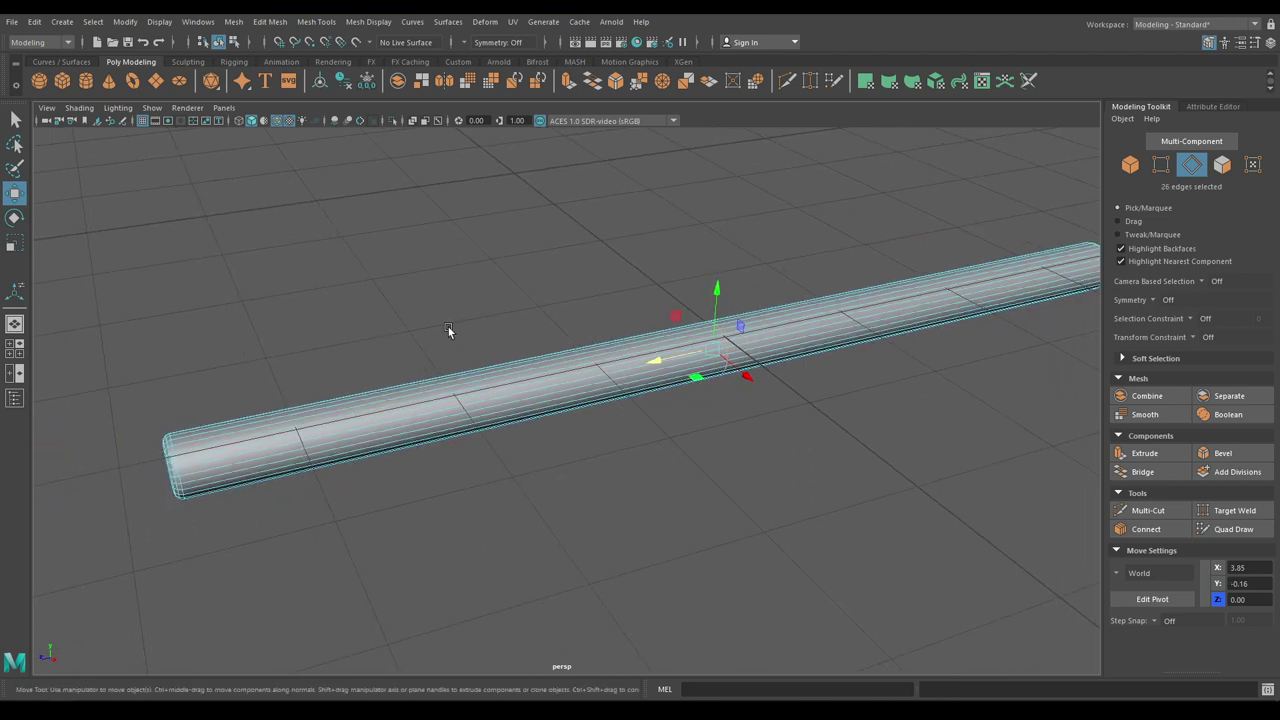
Step: Bevel the axle's middle edge loop with a fraction of 0.98 so the loops spread towards both ends
alt+drag(448, 327, 637, 290)
shift+right_drag(637, 290, 694, 292)
drag(898, 310, 919, 307)
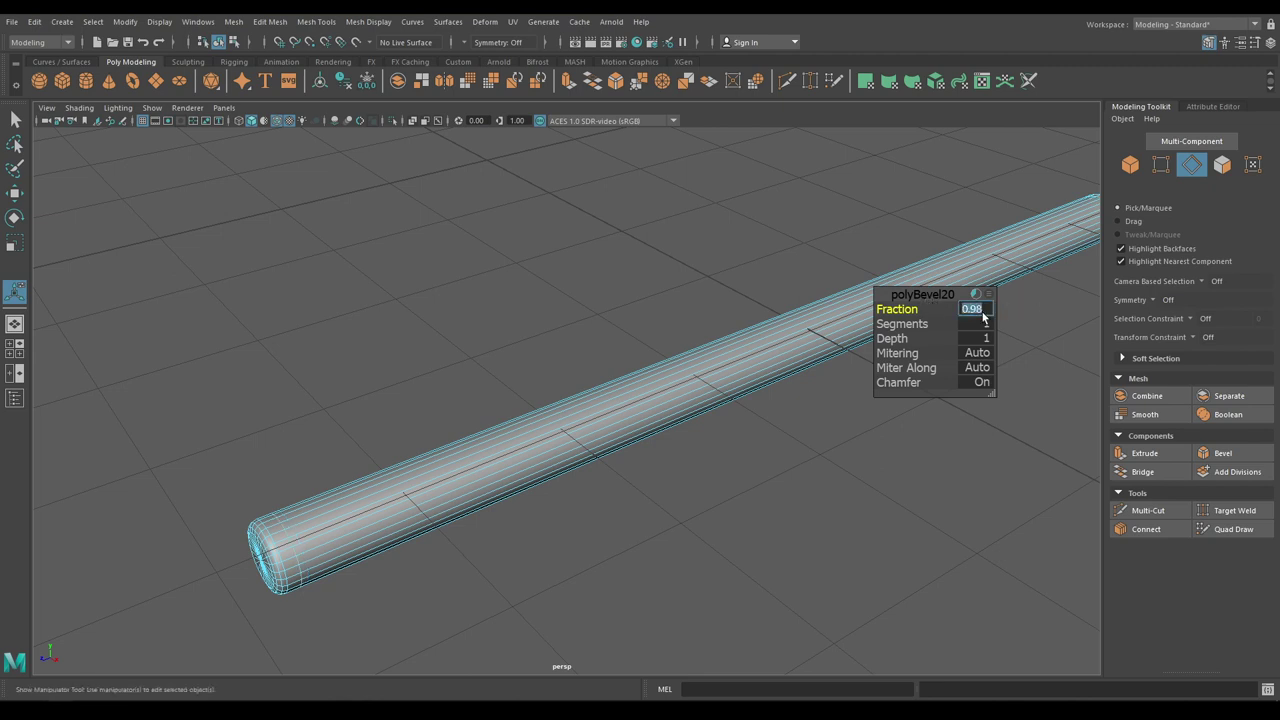
key(w)
Step: Return to object selection and show the hidden parts of the cannon again
right_drag(520, 298, 577, 270)
click(577, 270)
key(ctrl+shift+h)
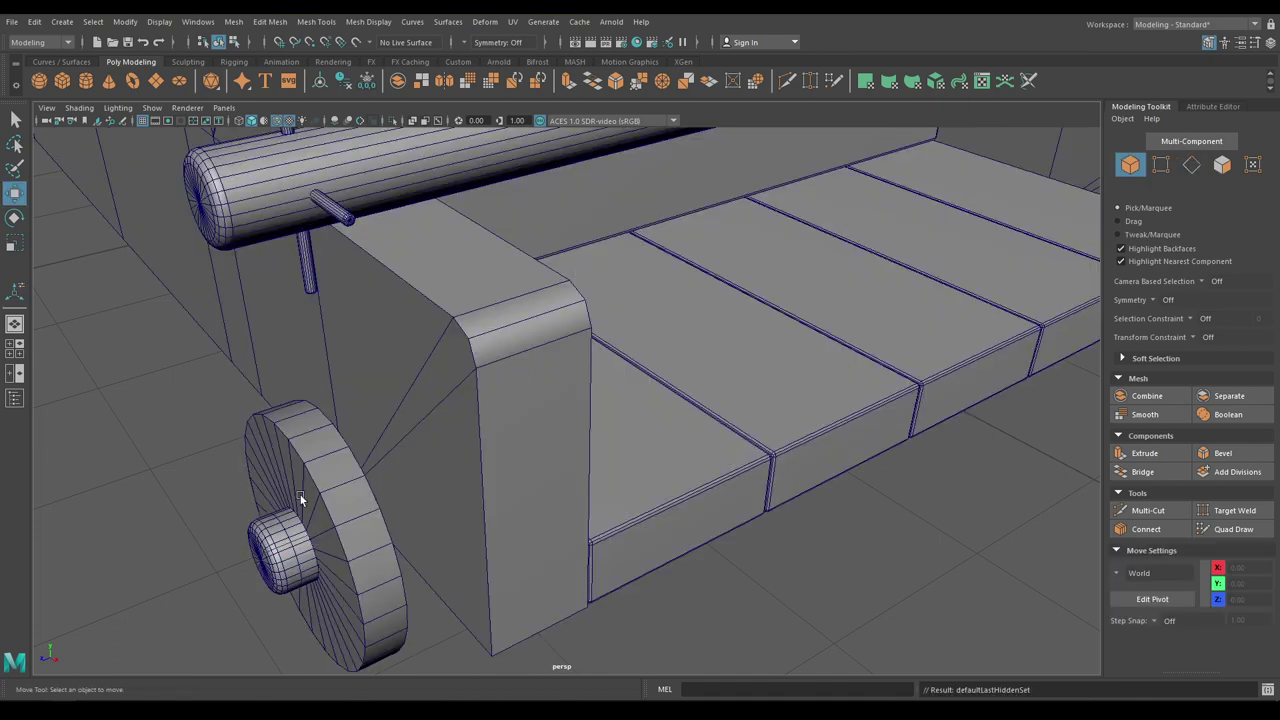
Step: Select the new edge loop on the axle stub outside each of the two wheels
click(296, 527)
key(f)
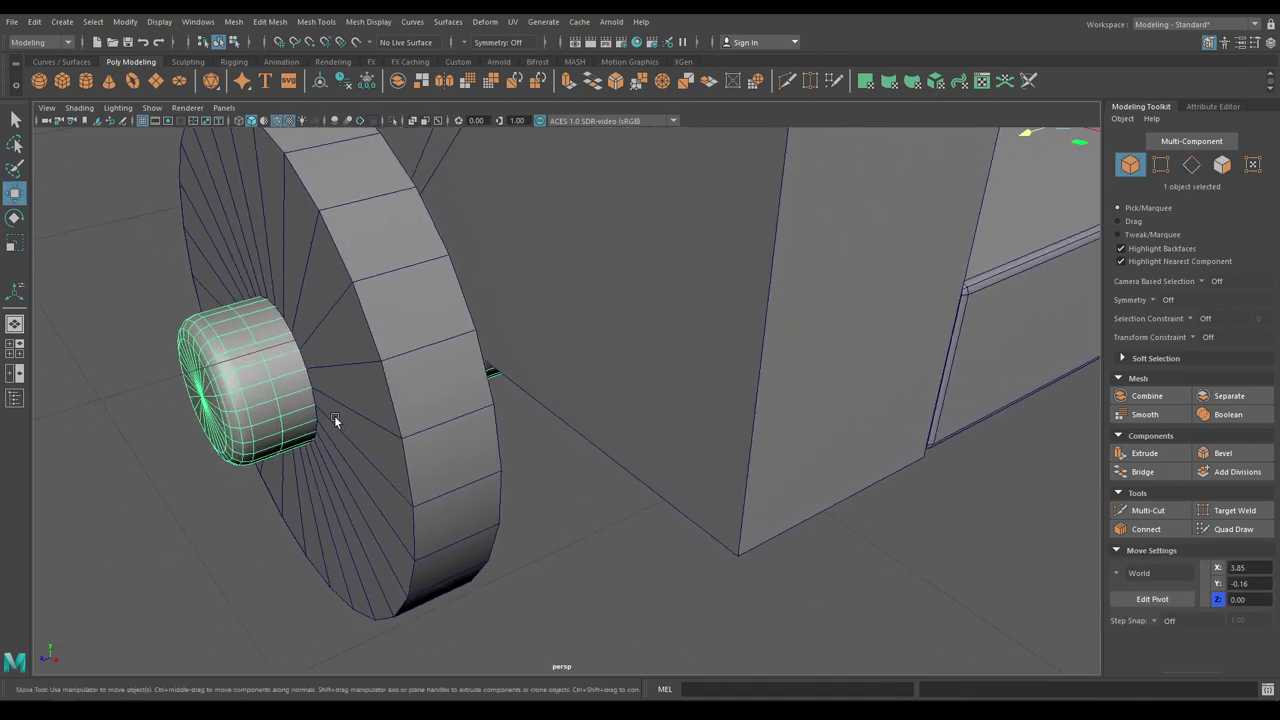
right_drag(281, 360, 276, 302)
double_click(265, 353)
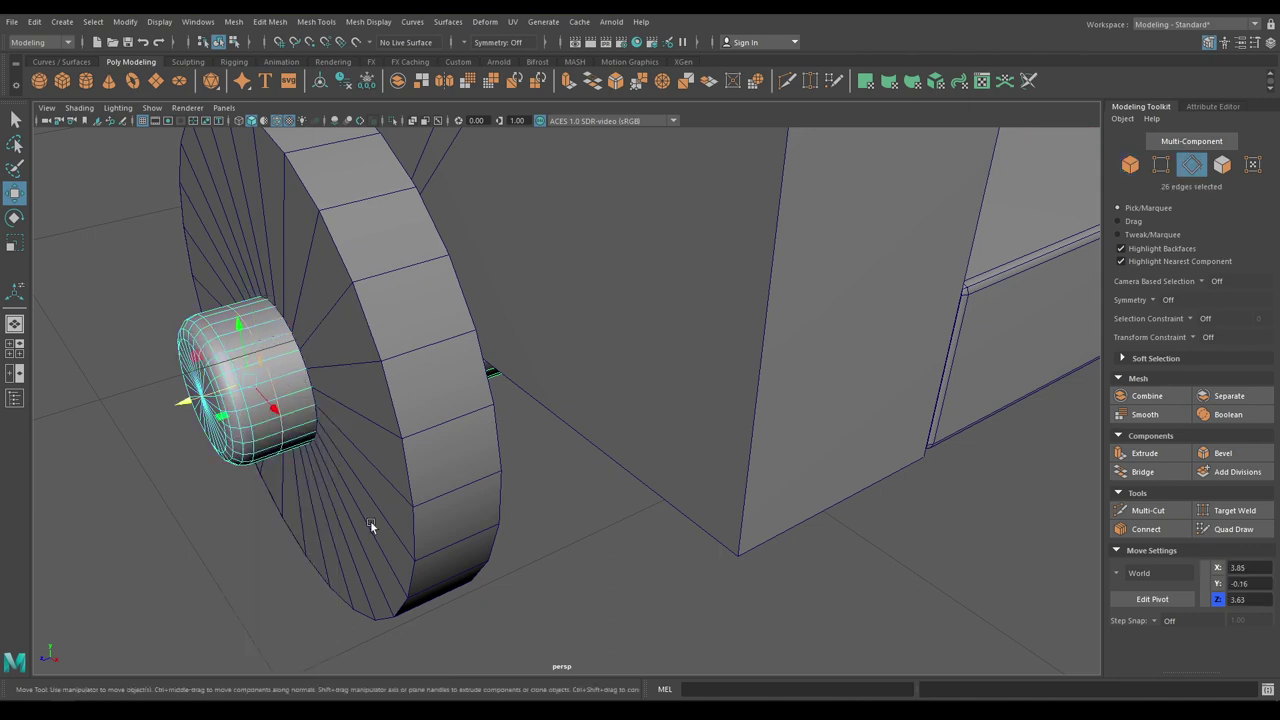
scroll(620, 335, down, 5)
alt+drag(620, 338, 603, 515)
scroll(643, 346, down, 5)
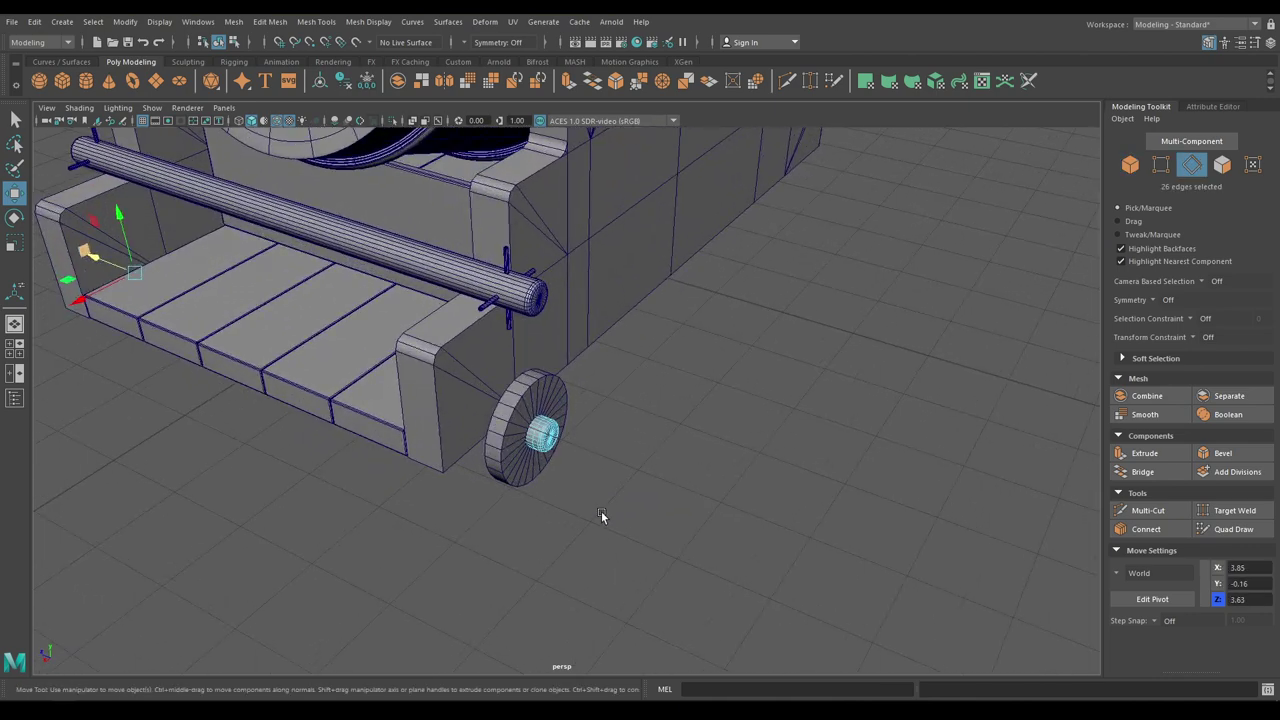
scroll(564, 538, up, 6)
shift+double_click(490, 464)
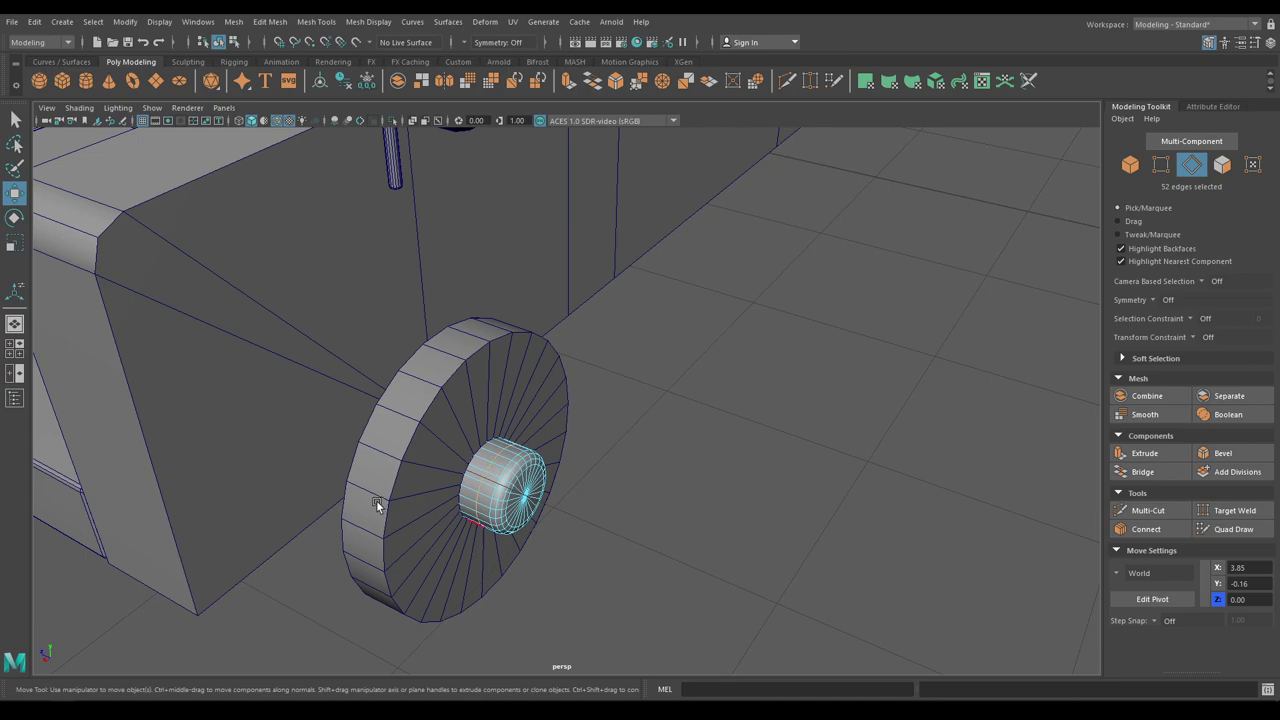
Step: Scale the two selected edge loops along Z to adjust their positions on the protruding axle ends
alt+drag(377, 500, 518, 487)
scroll(492, 359, down, 8)
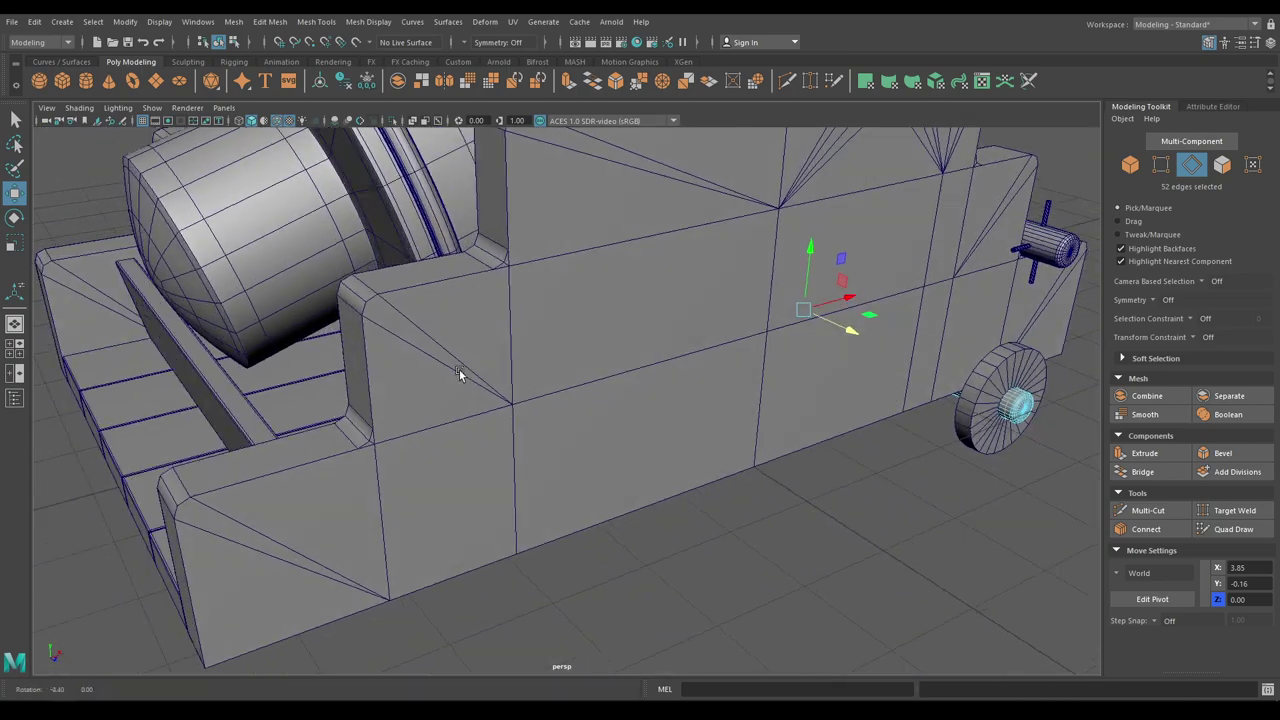
alt+drag(459, 369, 818, 361)
scroll(536, 487, up, 6)
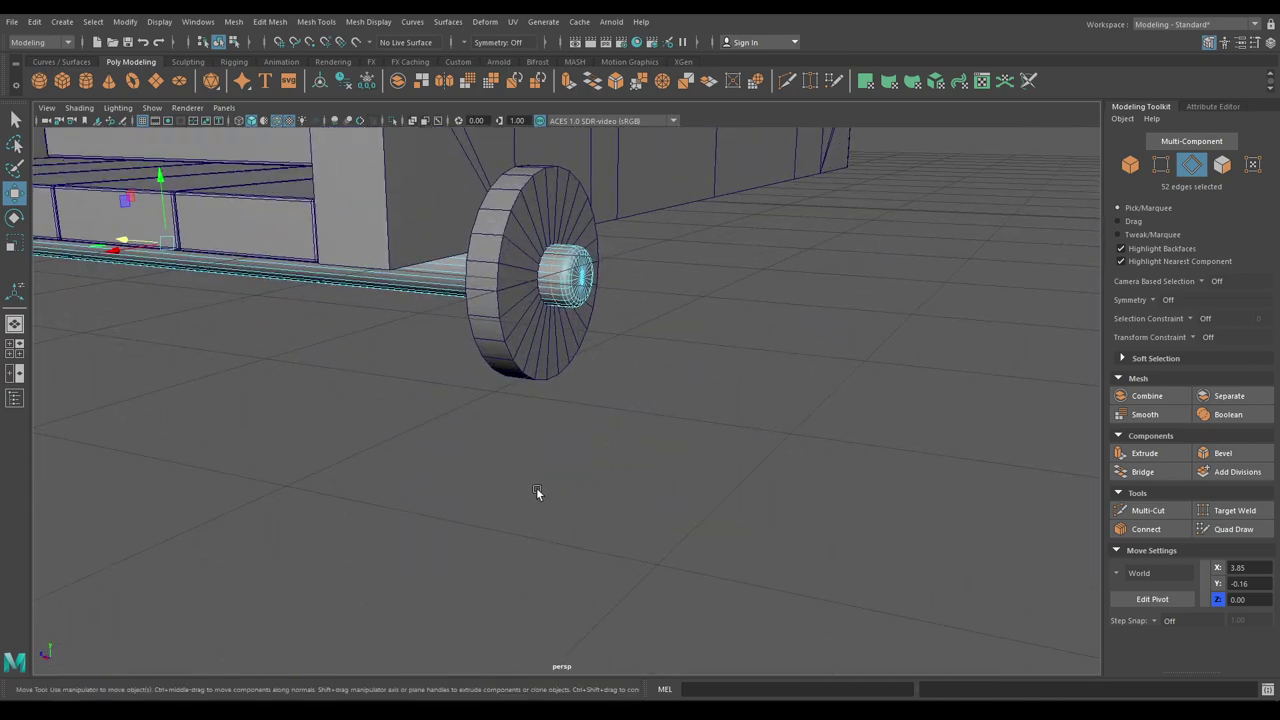
alt+drag(536, 487, 545, 508)
scroll(545, 508, up, 2)
key(r)
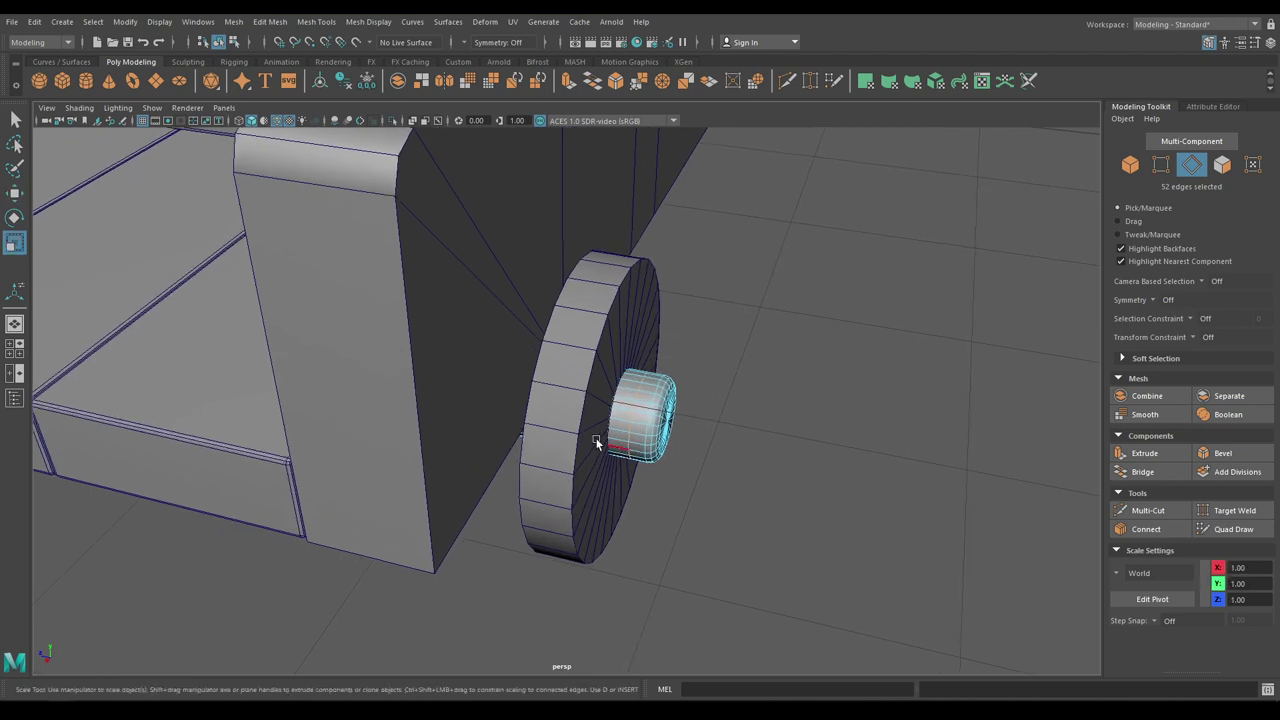
alt+drag(603, 440, 304, 407)
click(130, 318)
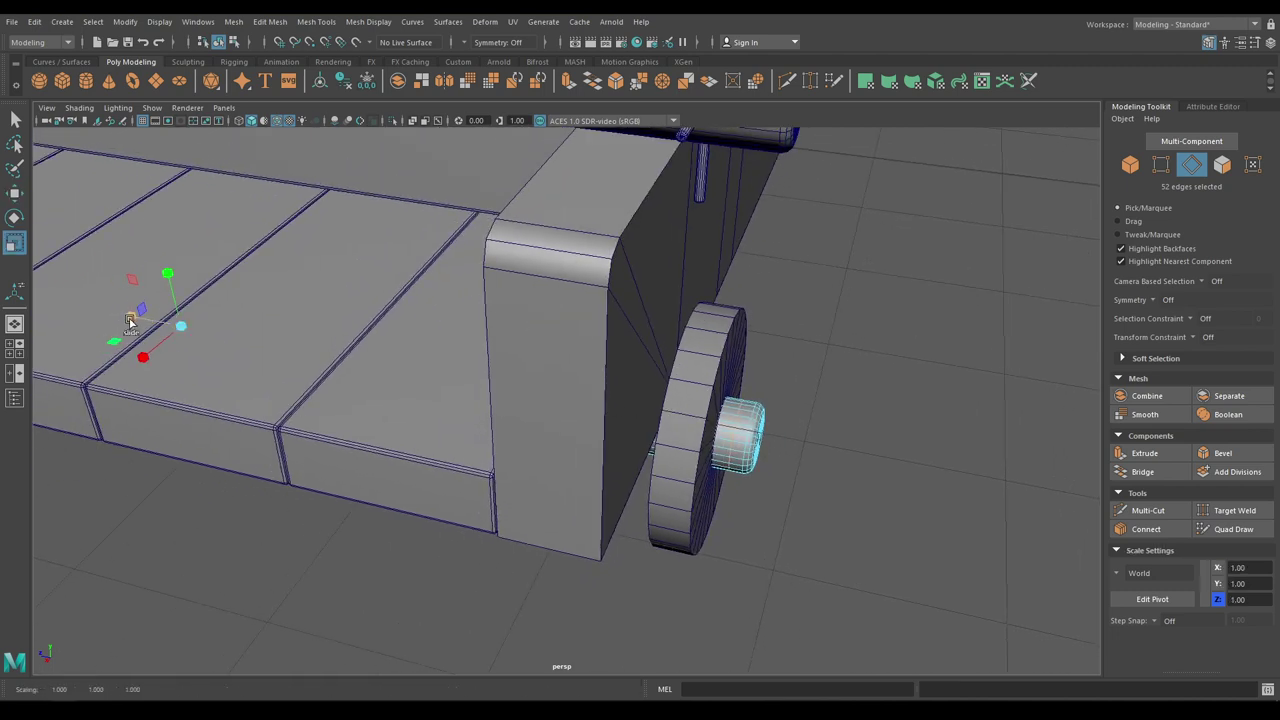
right_drag(130, 318, 78, 328)
middle_drag(711, 439, 713, 438)
Step: Bevel the two selected edge loops to form a narrow band of faces around each axle end
shift+right_drag(770, 374, 817, 377)
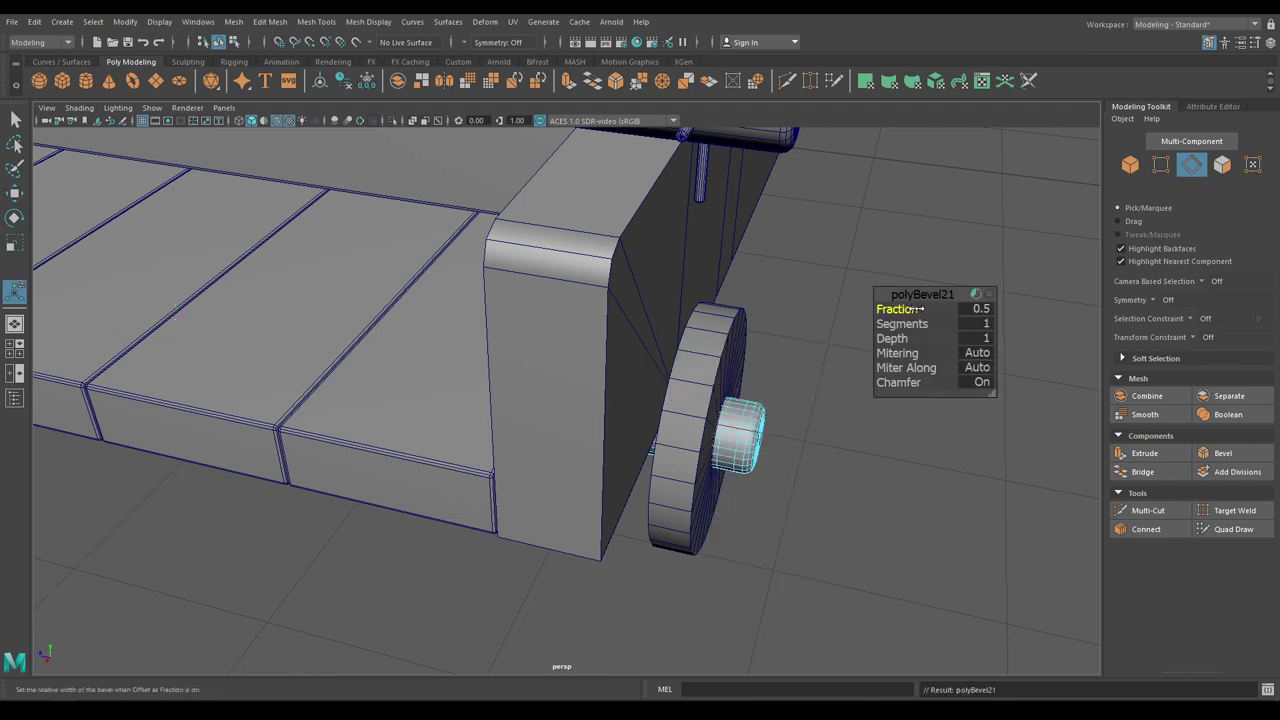
key(w)
alt+drag(894, 314, 786, 357)
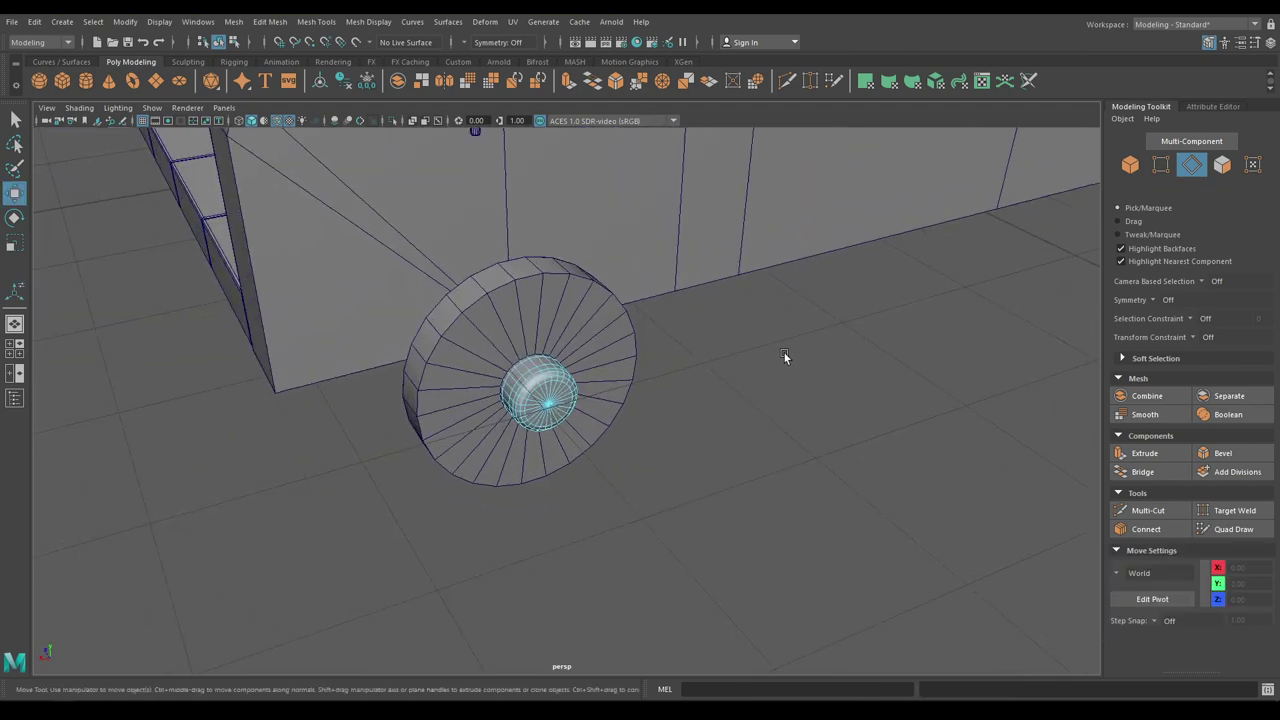
Step: Select three adjacent faces on top of the beveled band at both ends of the axle
alt+right_drag(786, 357, 822, 554)
right_drag(933, 355, 933, 378)
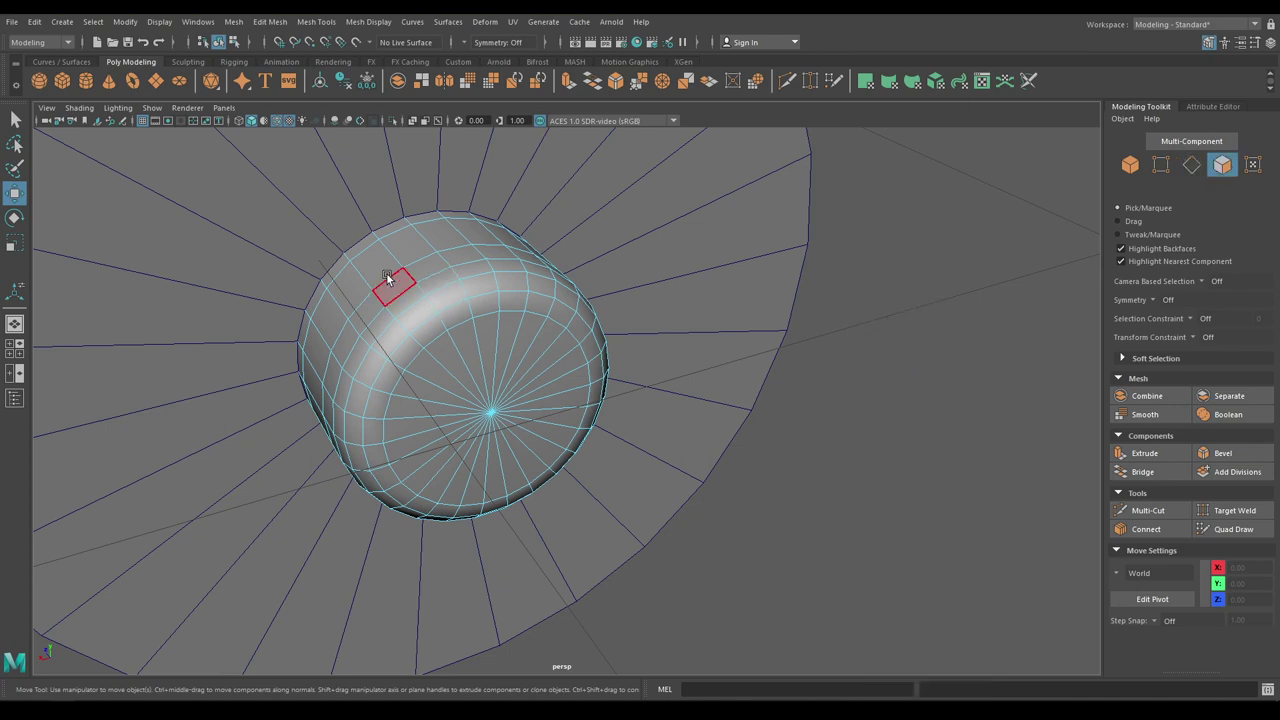
click(407, 252)
shift+click(443, 237)
shift+click(478, 228)
scroll(480, 228, down, 5)
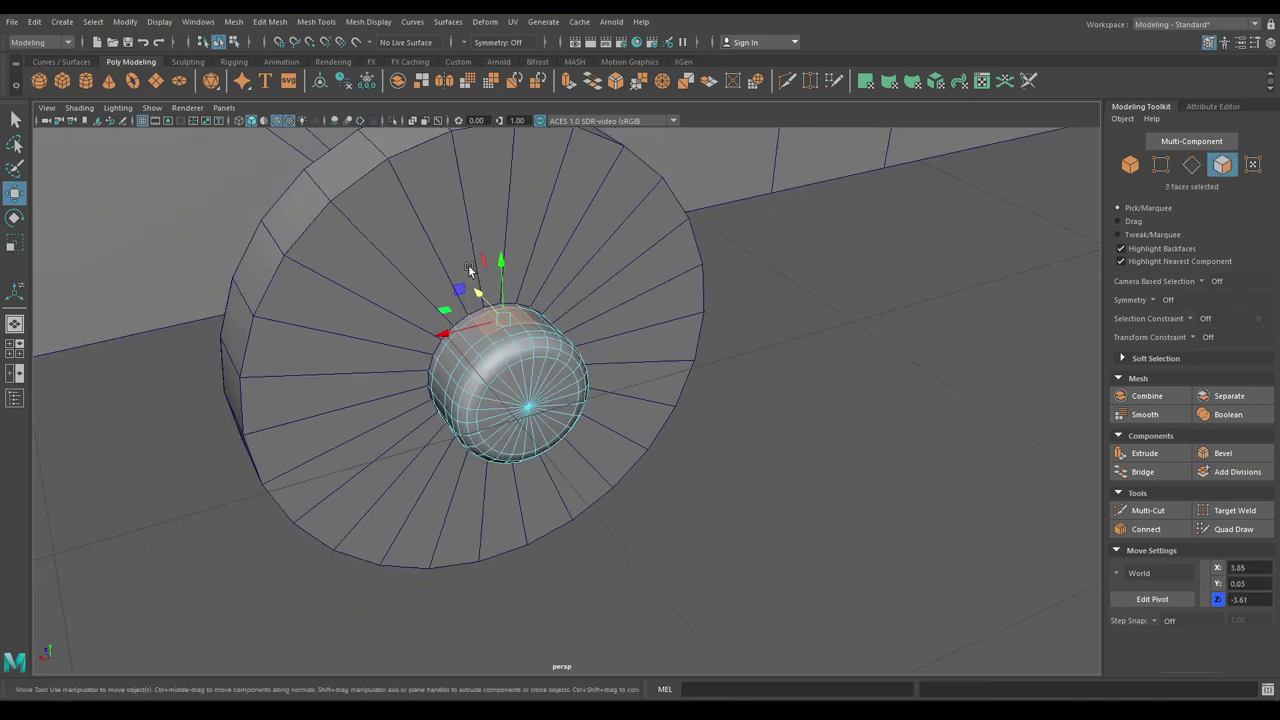
alt+drag(800, 248, 922, 260)
alt+right_drag(922, 258, 588, 323)
alt+drag(588, 323, 798, 415)
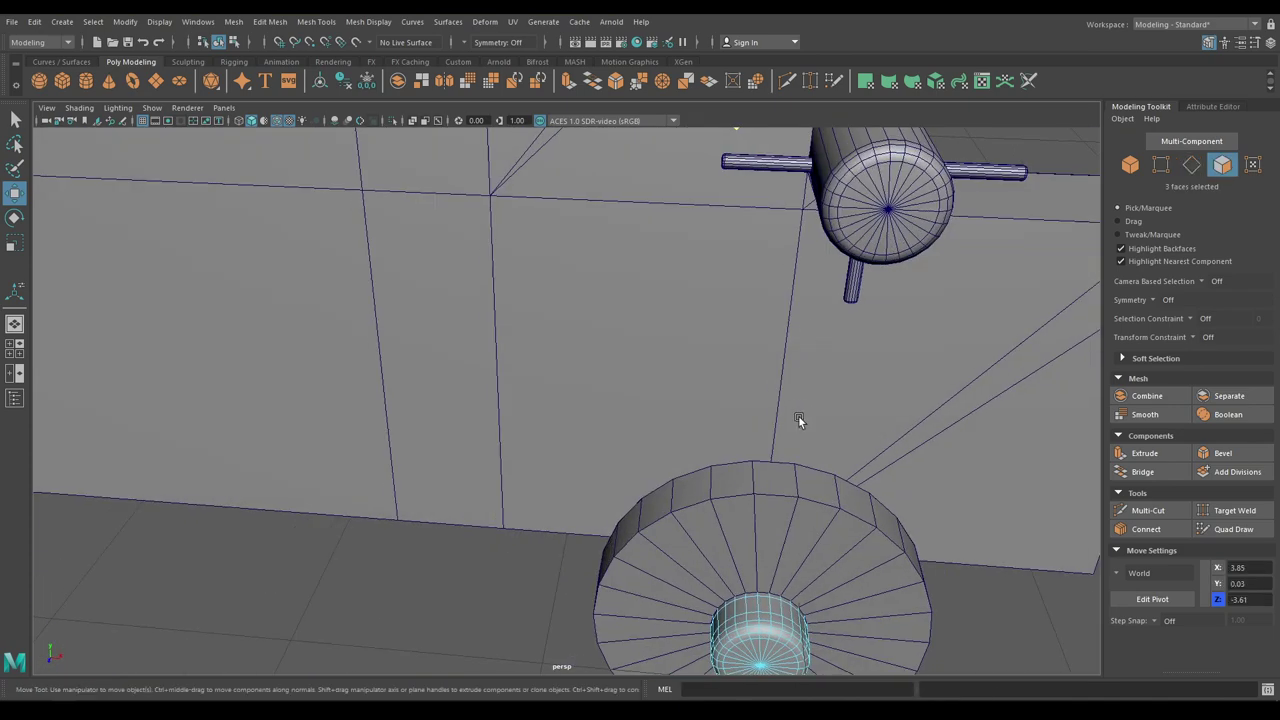
alt+middle_drag(798, 415, 787, 439)
scroll(787, 441, up, 3)
shift+click(768, 471)
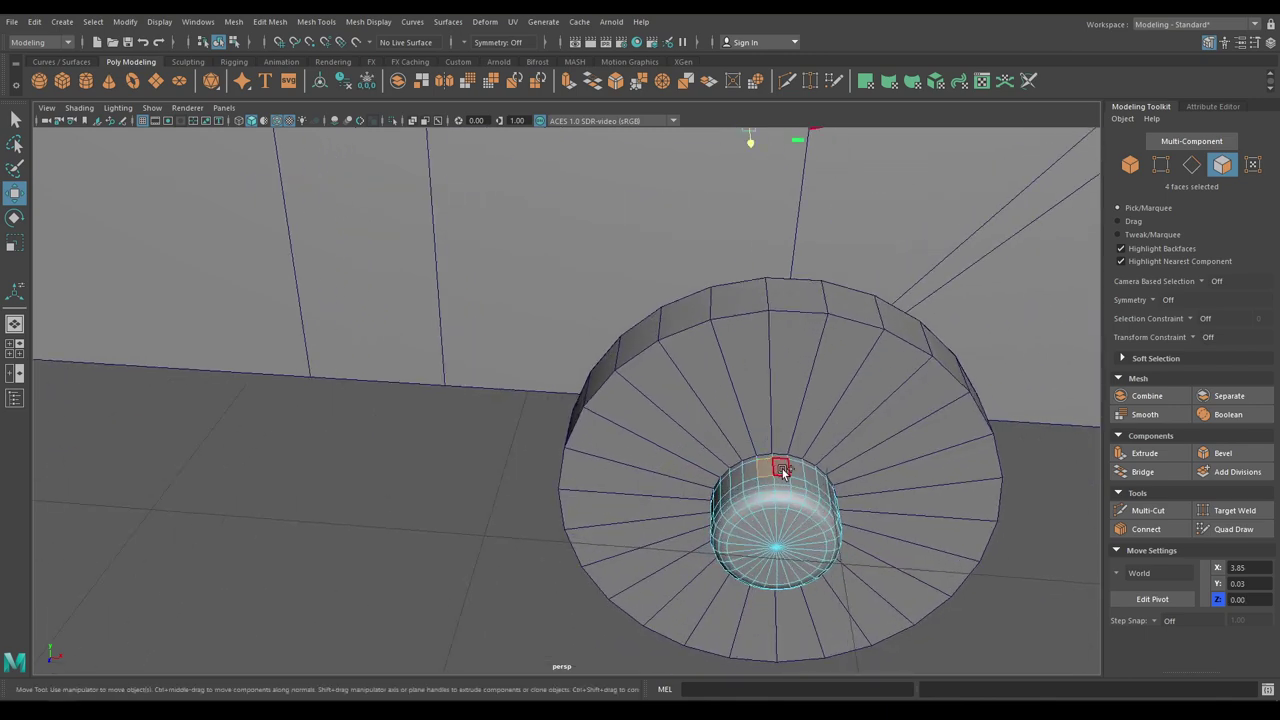
alt+right_drag(810, 546, 760, 450)
alt+drag(760, 450, 662, 432)
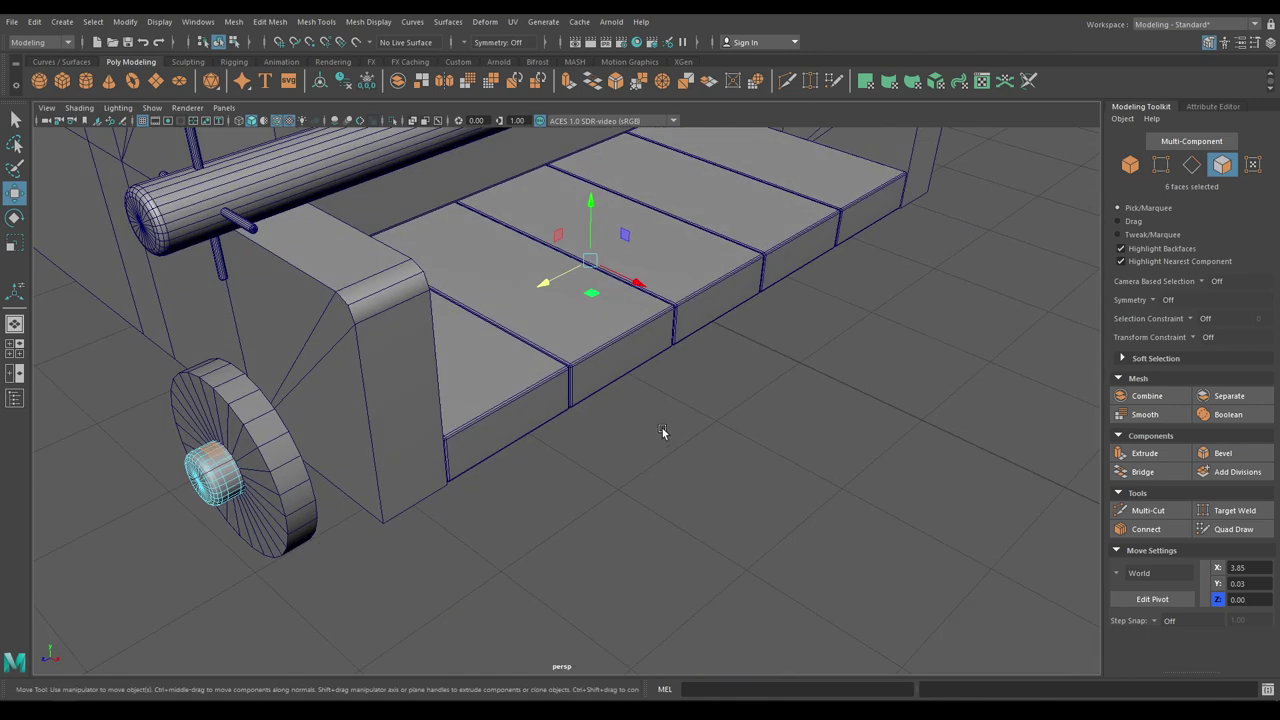
Step: Extrude the six selected faces with a thickness of 0.1 to raise a block on each axle end
key(ctrl+e)
alt+drag(621, 391, 784, 368)
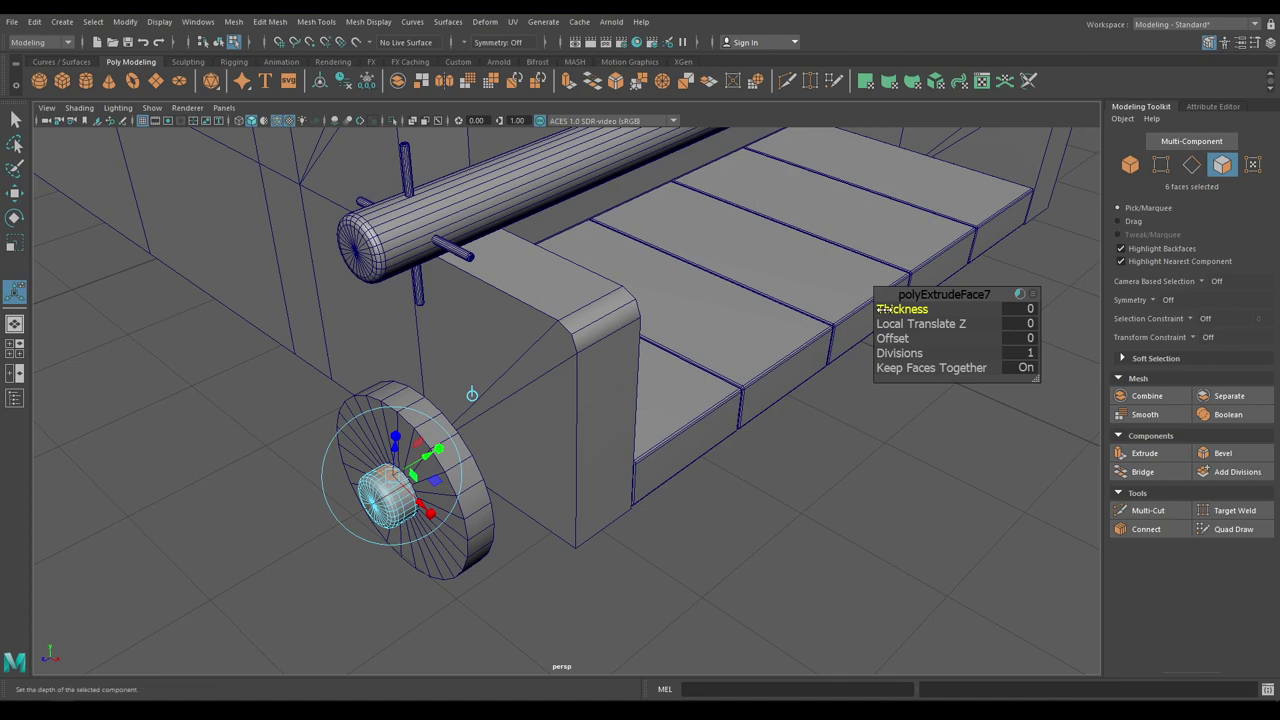
drag(884, 309, 898, 308)
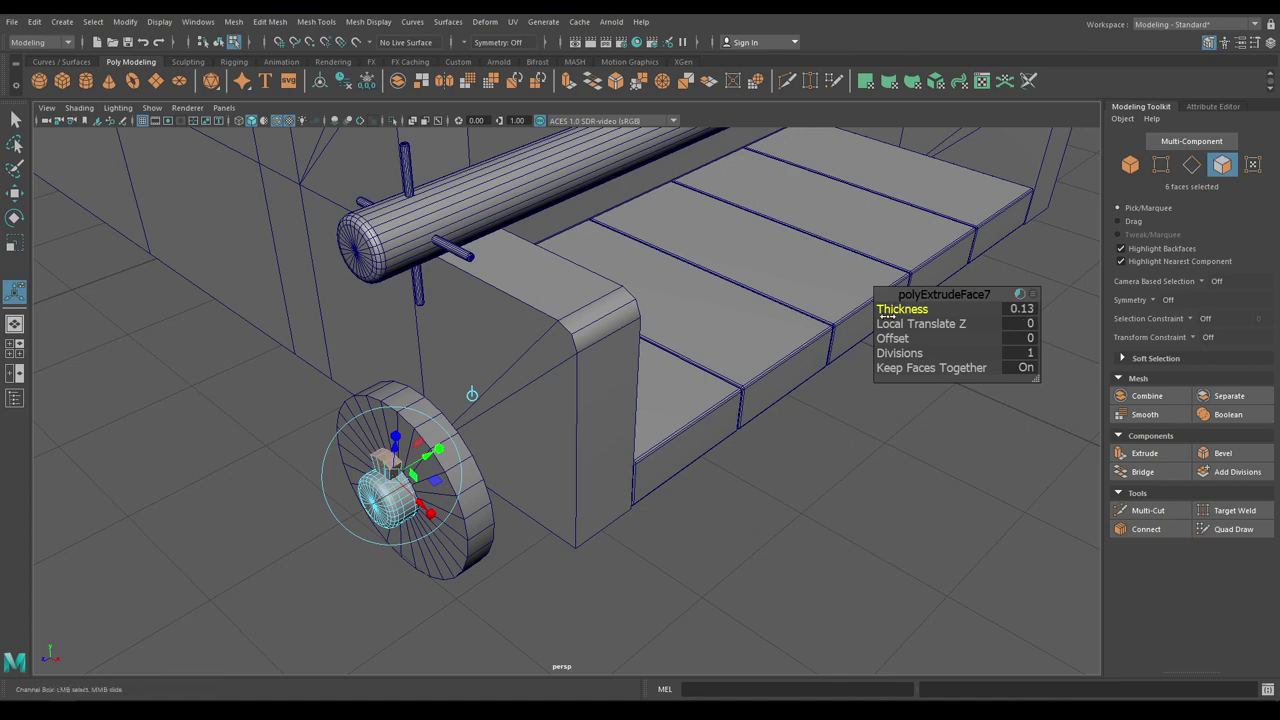
alt+drag(470, 481, 499, 465)
alt+right_drag(499, 465, 548, 483)
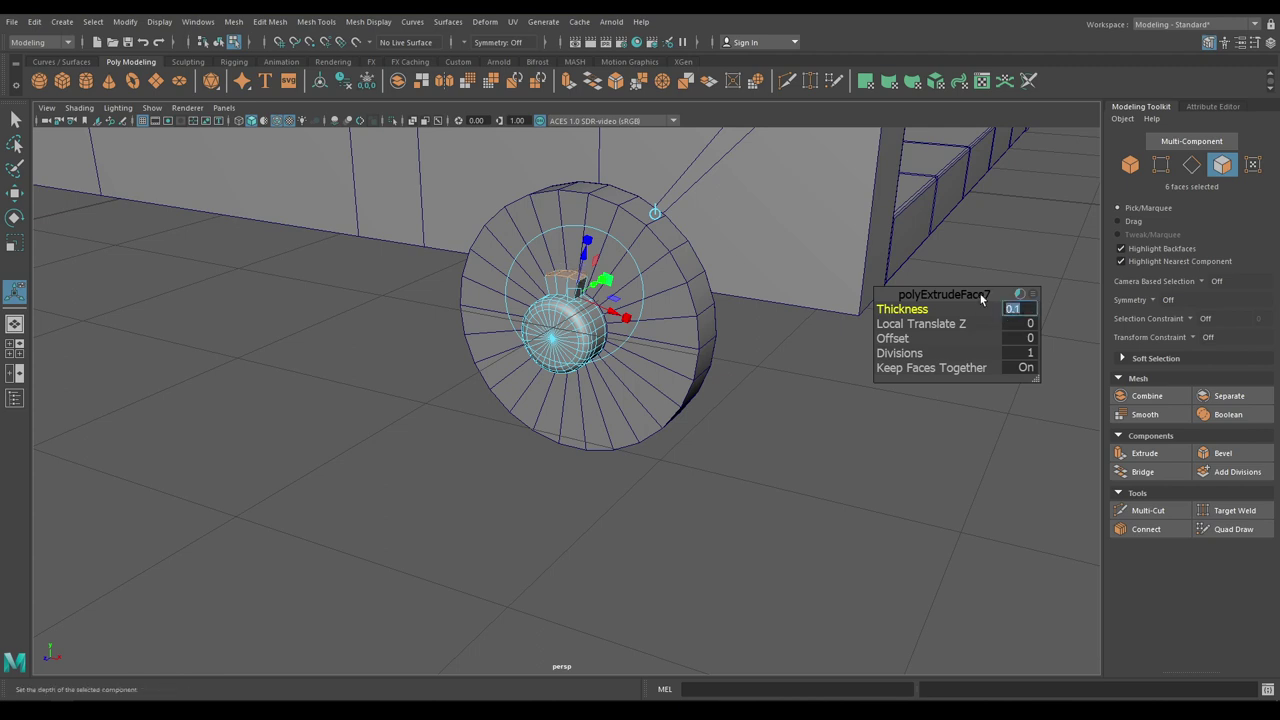
Step: Flatten the tops of the extruded blocks by scaling their faces along Y in the front view
key(w)
key(r)
alt+drag(632, 234, 686, 163)
key(space)
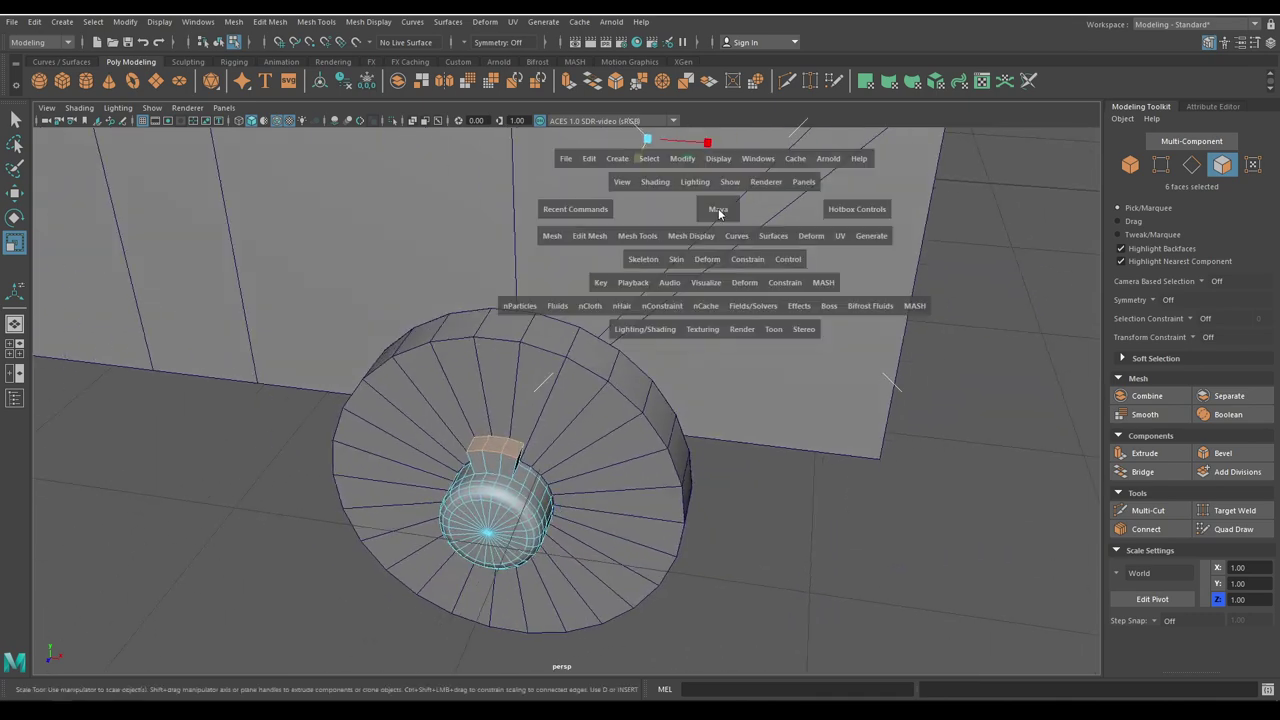
drag(718, 208, 712, 249)
alt+right_drag(712, 249, 706, 214)
alt+middle_drag(706, 214, 708, 236)
alt+right_drag(708, 236, 794, 554)
alt+middle_drag(590, 190, 647, 428)
drag(597, 320, 603, 578)
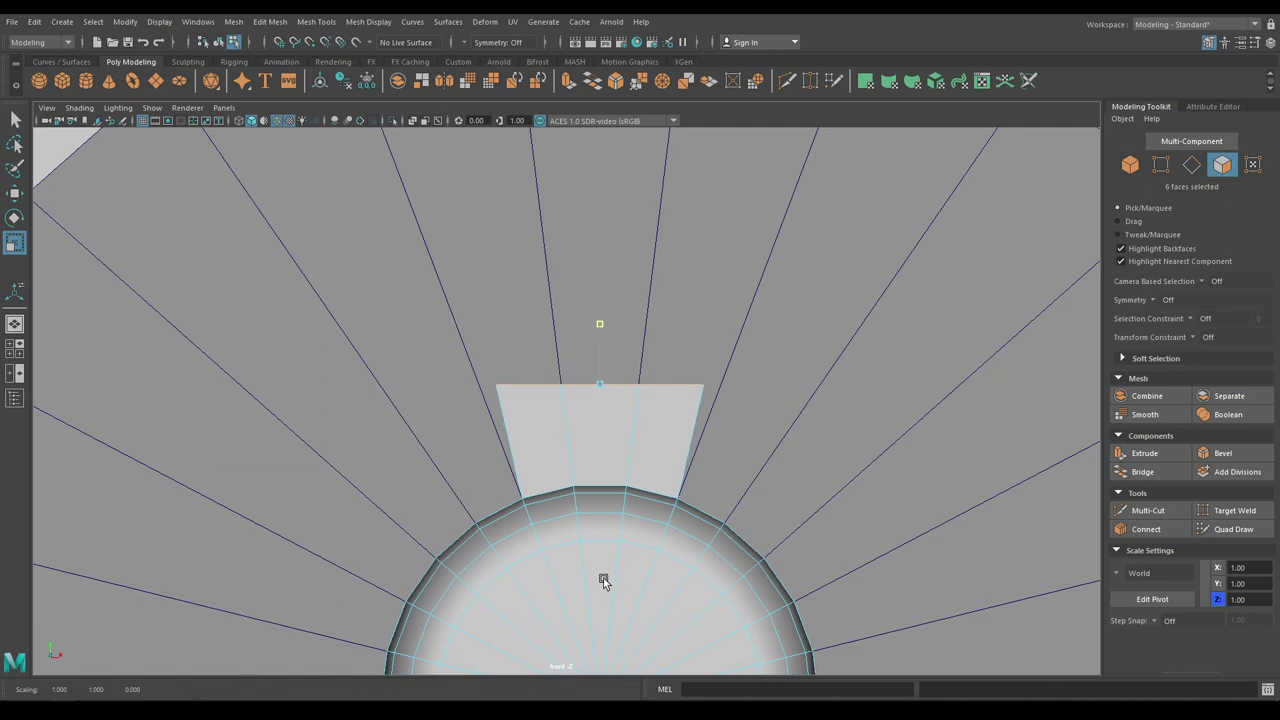
Step: Narrow the top faces along X until the sides of the blocks are vertical, and return to the perspective view
drag(660, 384, 648, 384)
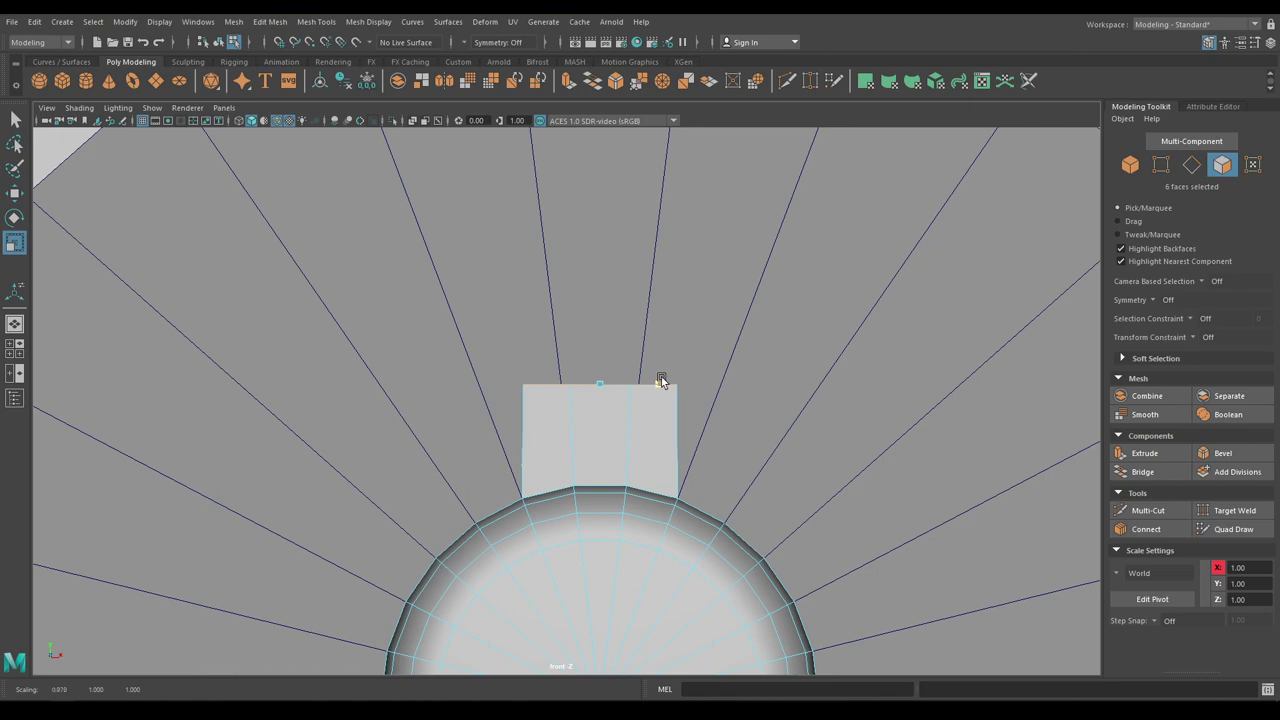
drag(661, 377, 590, 428)
key(space)
key(space)
key(w)
Step: Select the vertical corner edges, top border edges and base edges of the block on the first axle end
alt+middle_drag(430, 448, 503, 411)
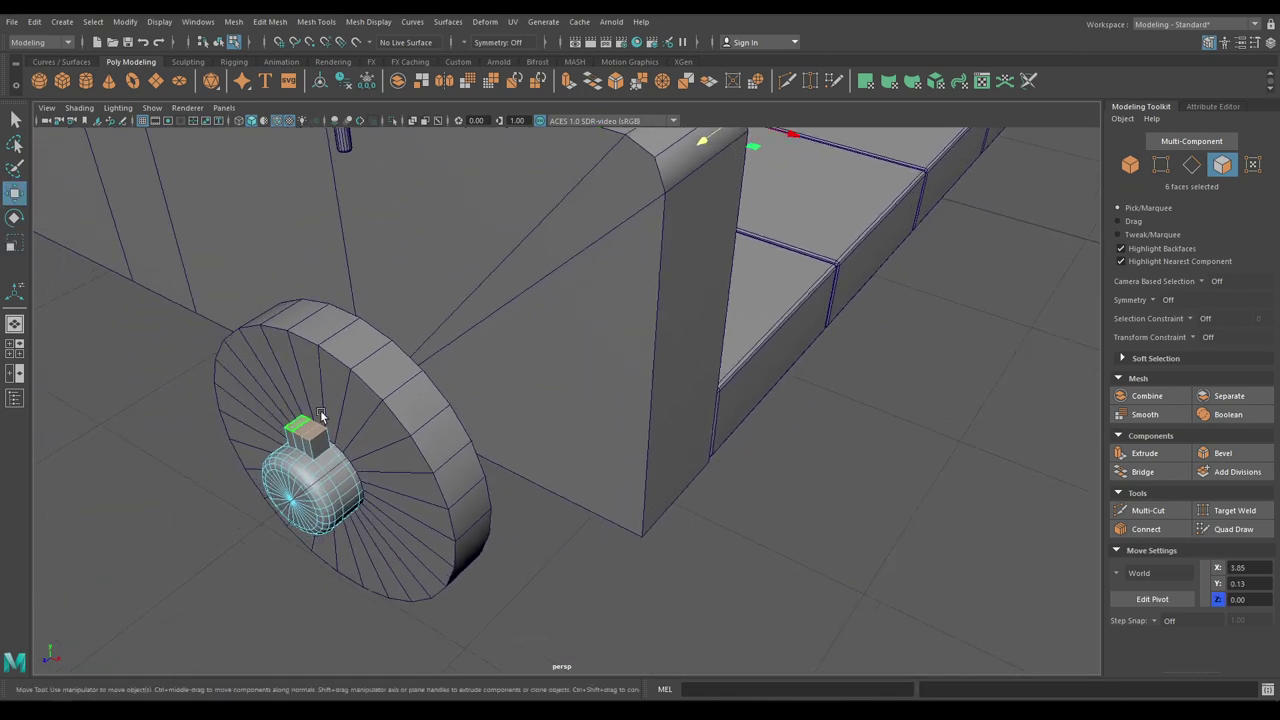
alt+right_drag(323, 420, 459, 486)
alt+middle_drag(310, 360, 446, 353)
alt+right_drag(446, 353, 560, 399)
alt+middle_drag(720, 350, 543, 406)
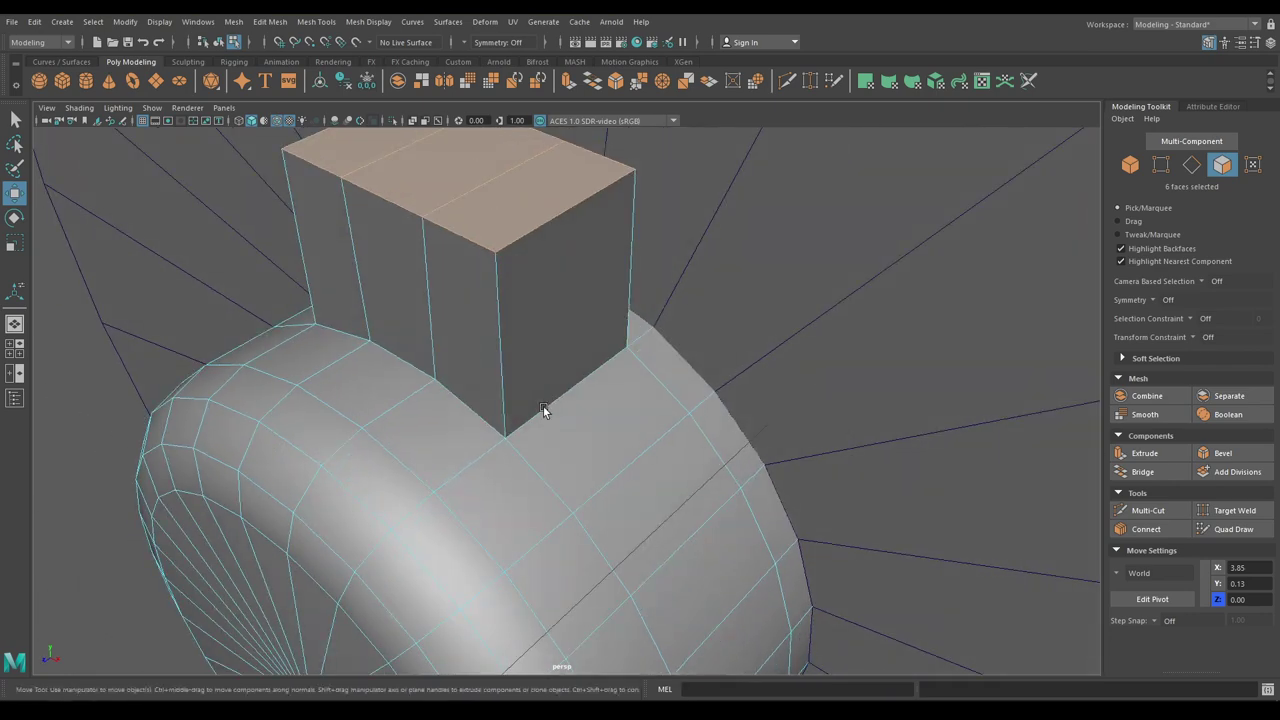
right_drag(489, 337, 540, 317)
click(502, 315)
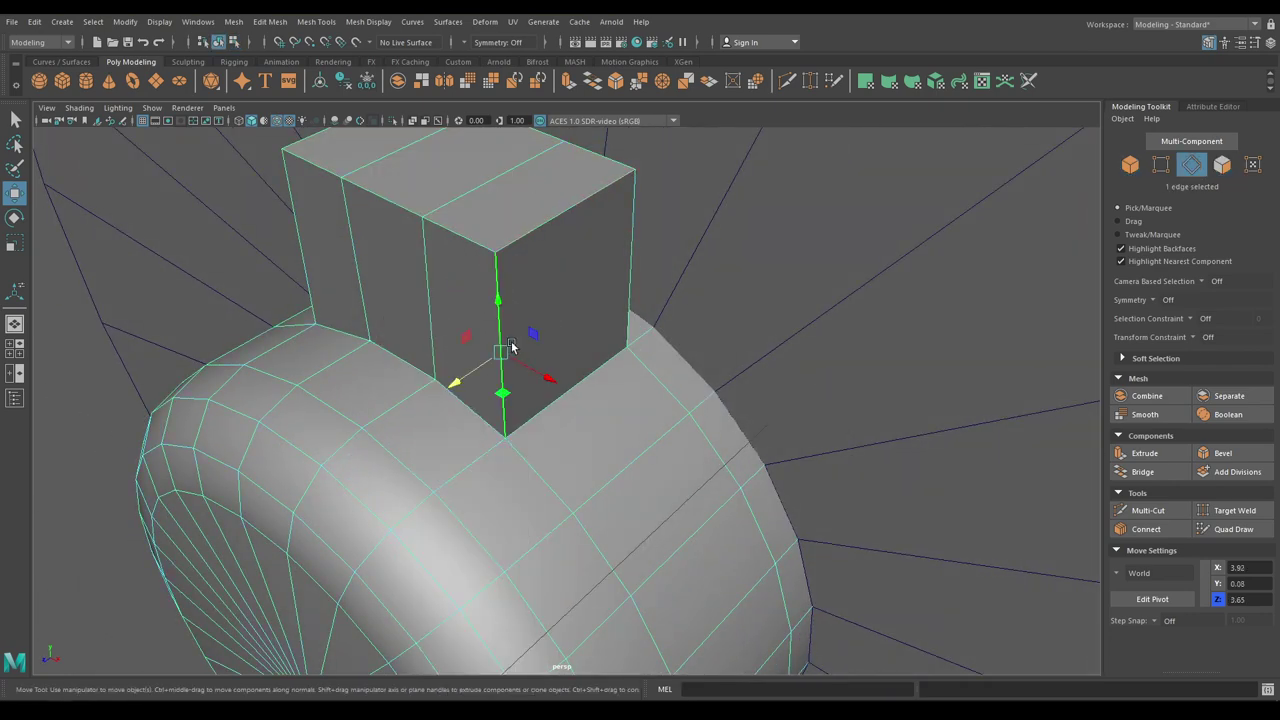
shift+click(631, 263)
shift+click(560, 218)
shift+double_click(395, 219)
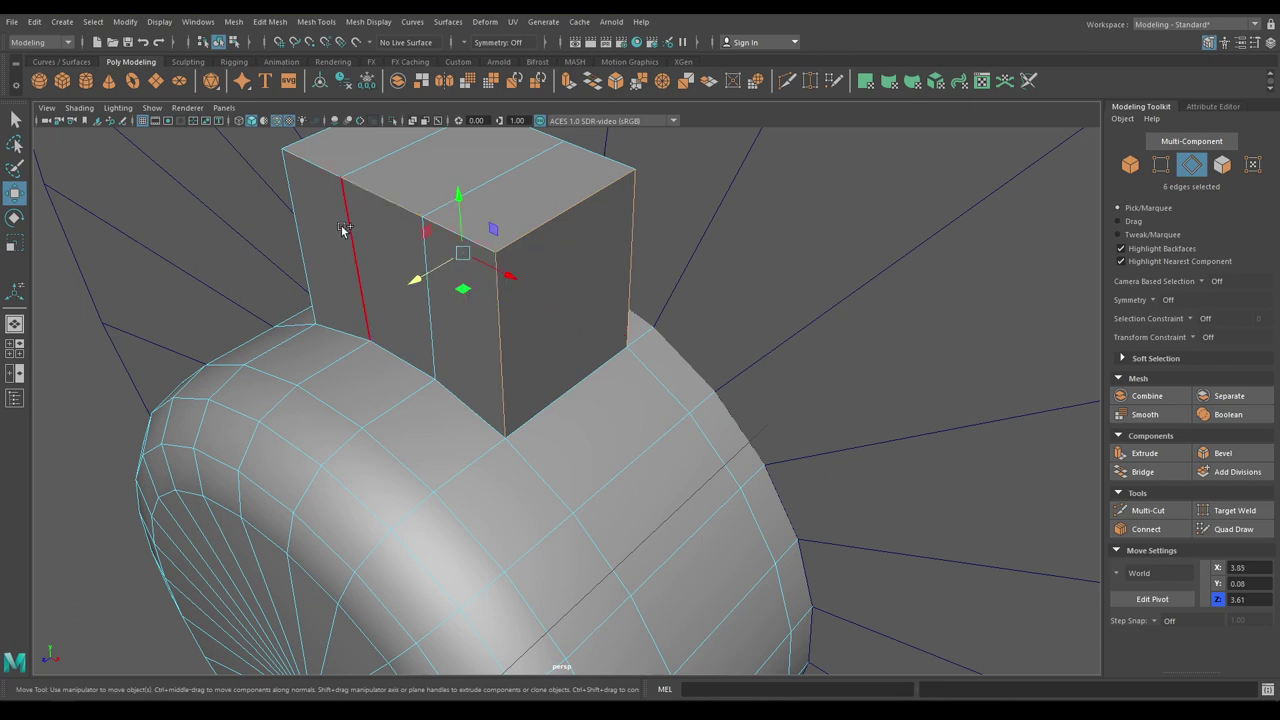
shift+click(313, 234)
shift+click(507, 425)
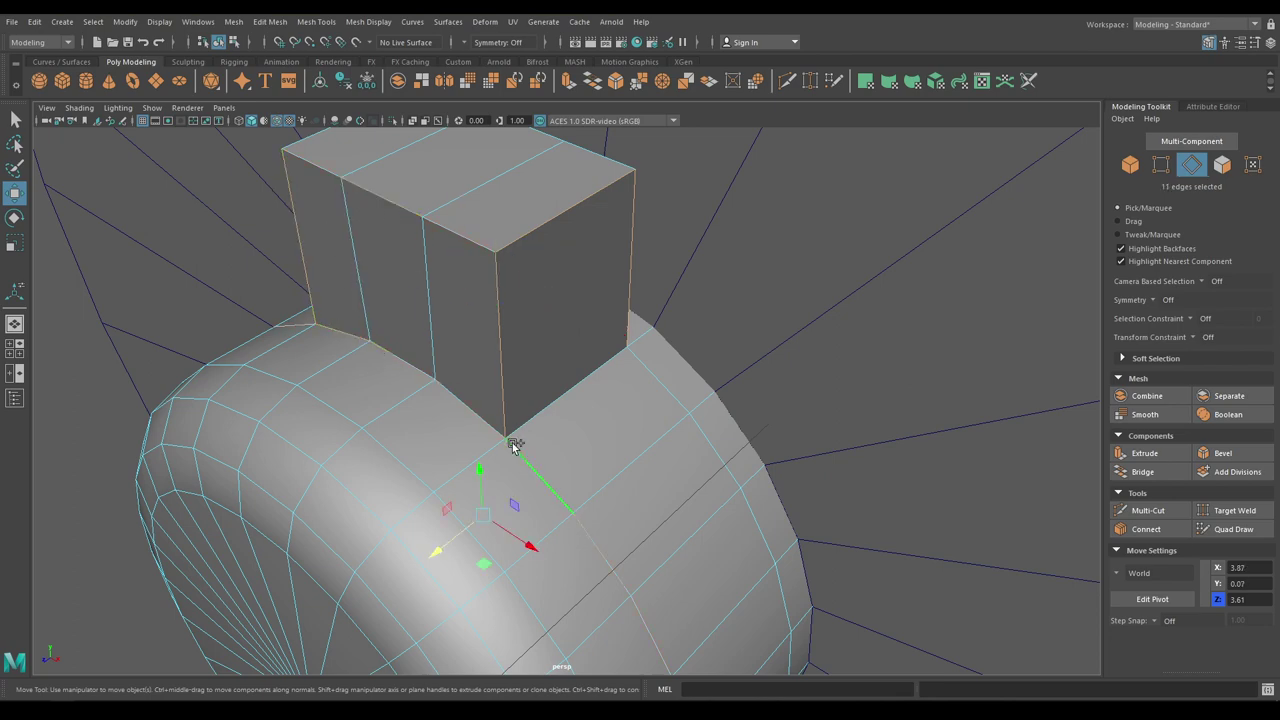
Step: Extend the edge selection to the remaining corner, border and base edges of the blocks on both axle ends
alt+drag(461, 331, 471, 345)
key(f)
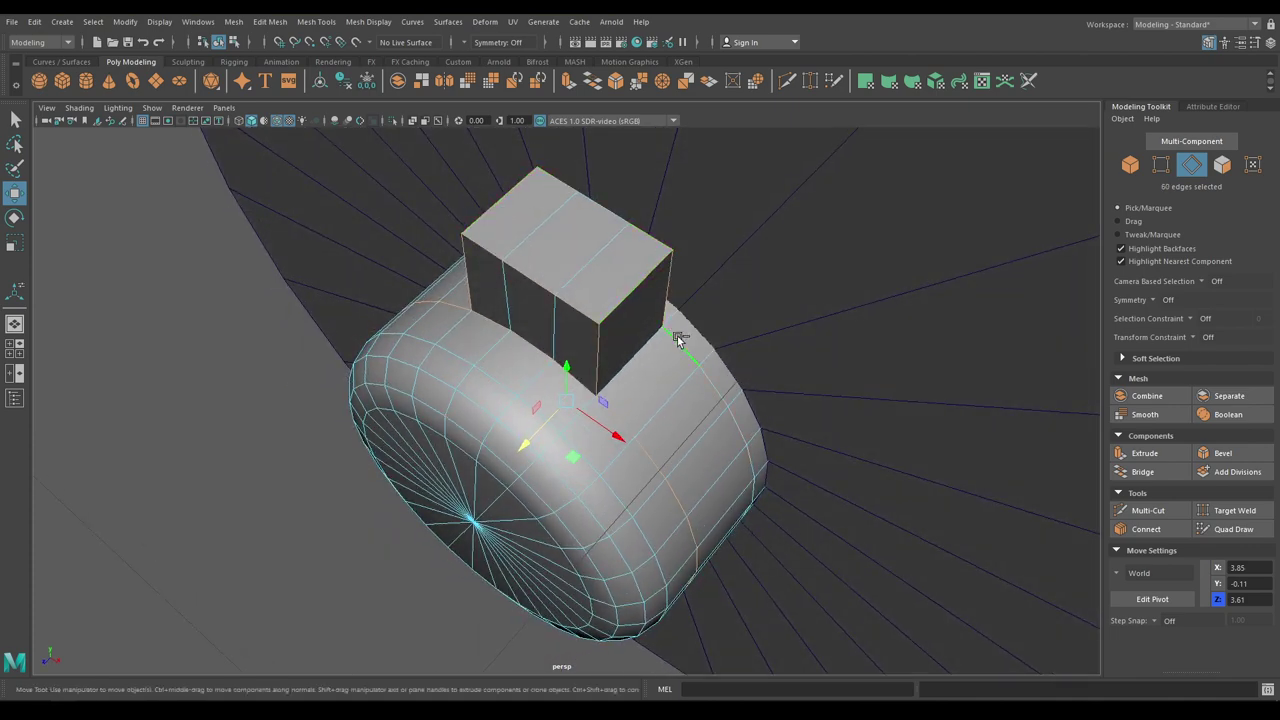
alt+drag(630, 377, 527, 321)
alt+right_drag(554, 406, 535, 333)
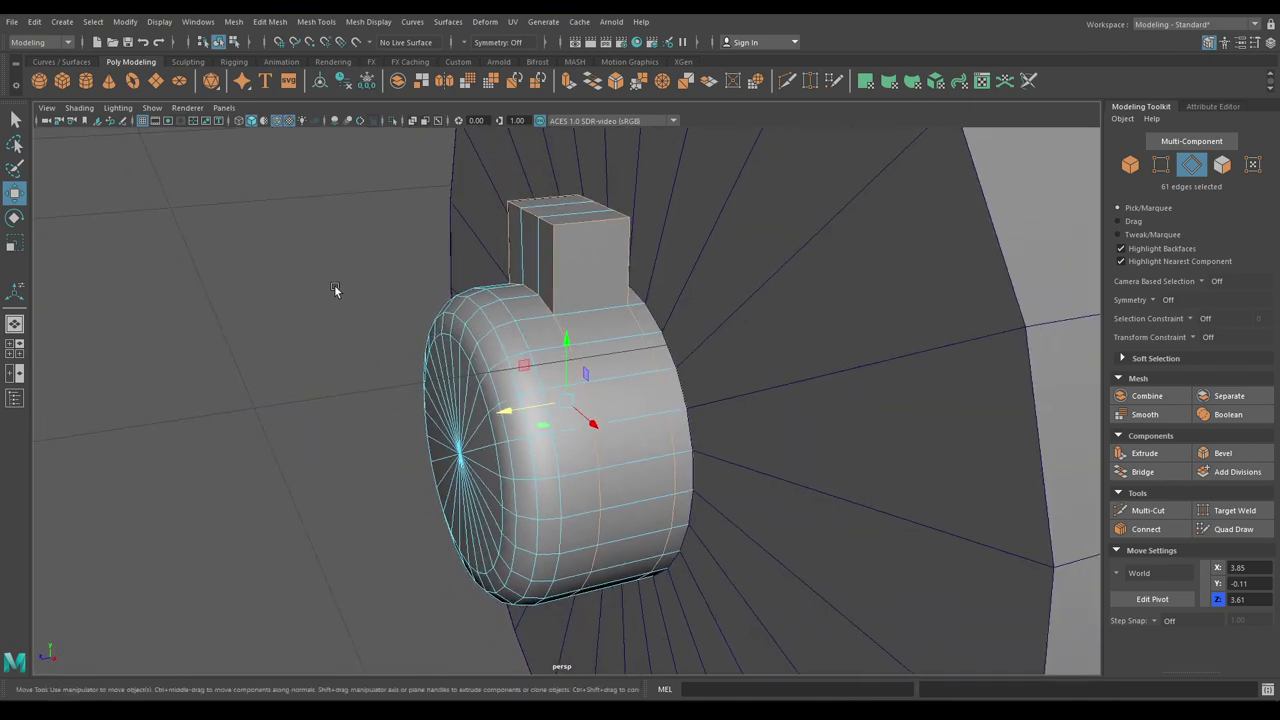
right_click(325, 282)
click(320, 433)
alt+drag(326, 434, 529, 307)
key(4)
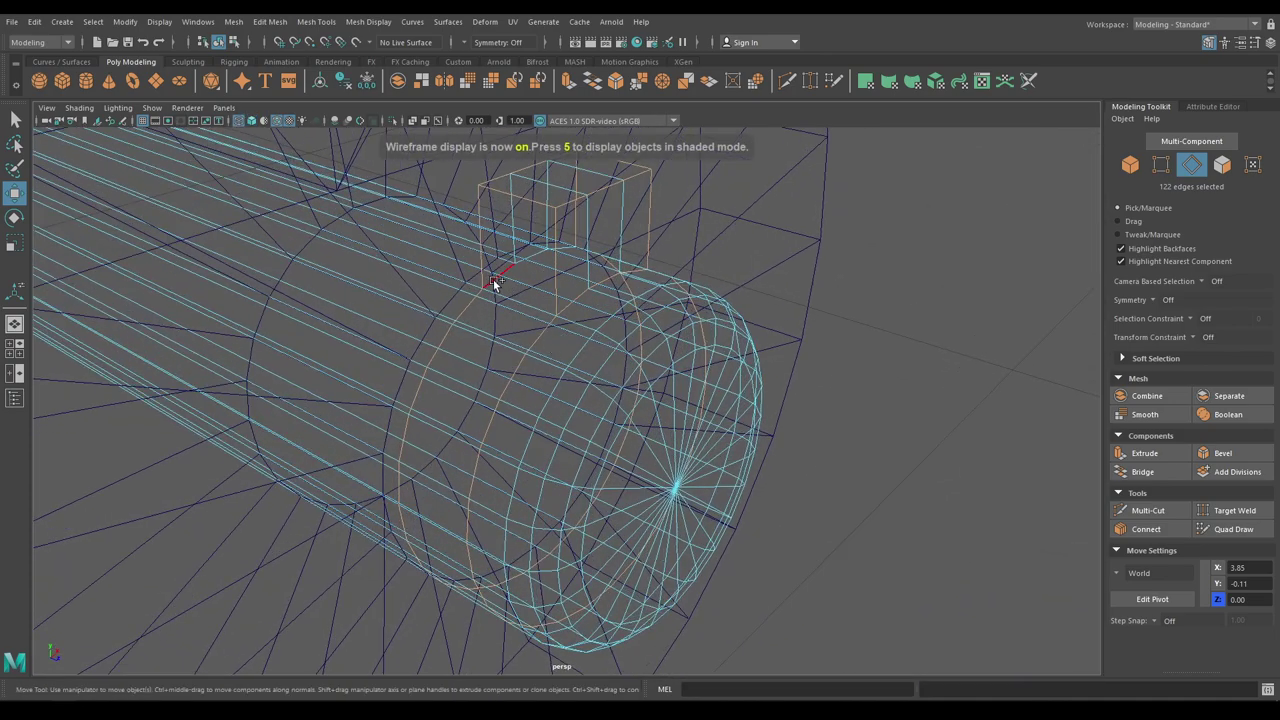
alt+drag(621, 308, 483, 334)
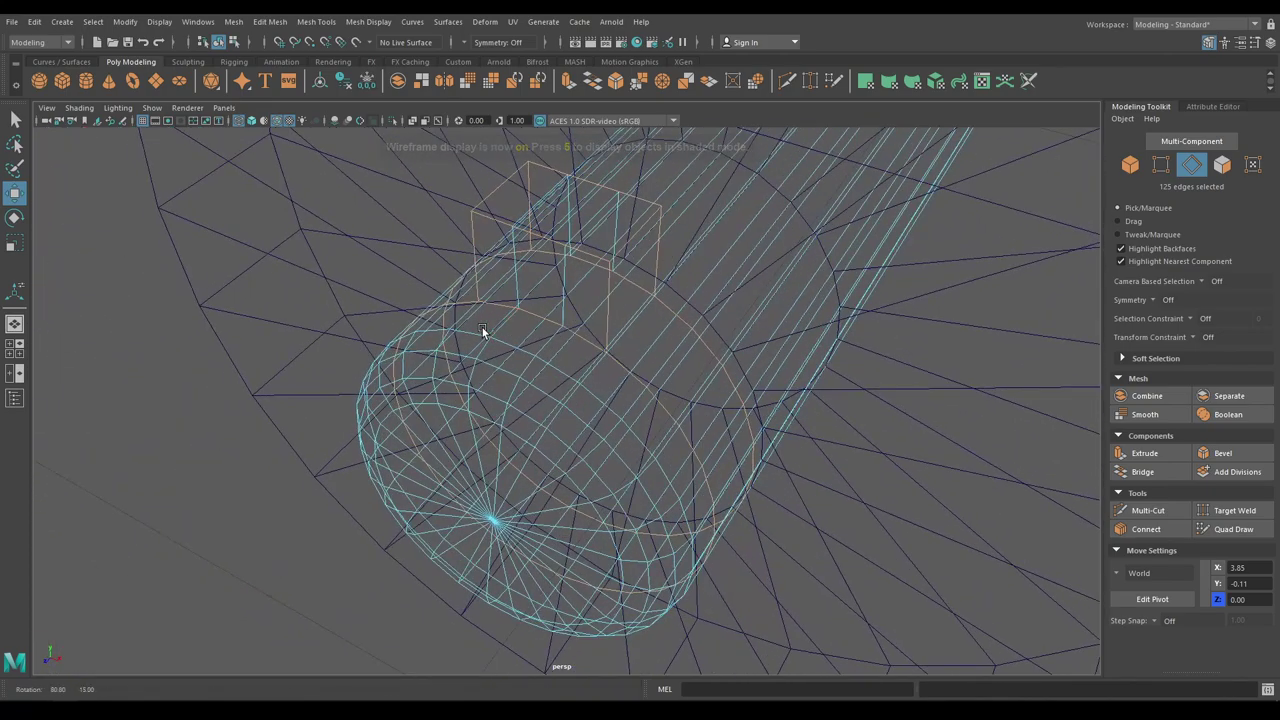
key(5)
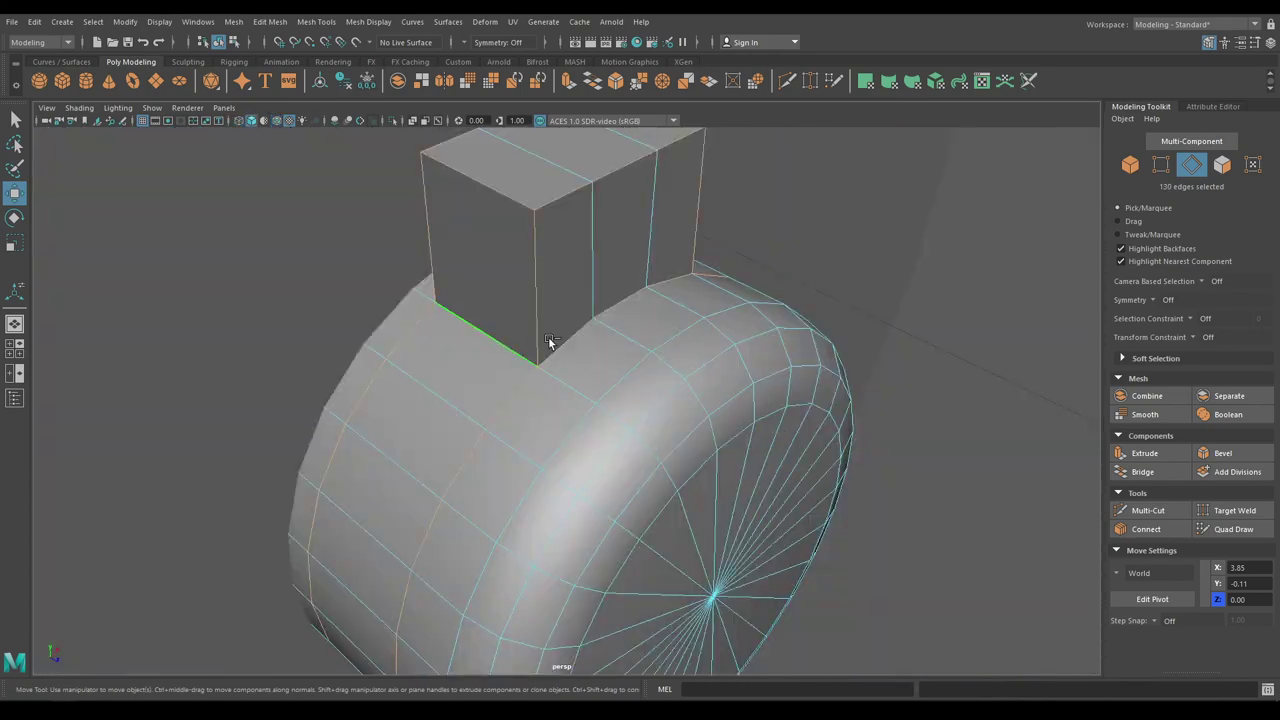
mouse_move(549, 342)
alt+mouse_down()
mouse_move(563, 334)
mouse_move(489, 337)
mouse_move(397, 369)
mouse_move(491, 360)
mouse_move(564, 327)
alt+mouse_up()
Step: Bevel the selected block edges with a fraction of 0.05 and 2 segments
right_click(561, 264)
right_drag(561, 266, 572, 417)
shift+right_drag(595, 271, 798, 312)
mouse_move(897, 304)
mouse_down()
mouse_move(873, 312)
mouse_move(947, 325)
mouse_move(898, 310)
mouse_up()
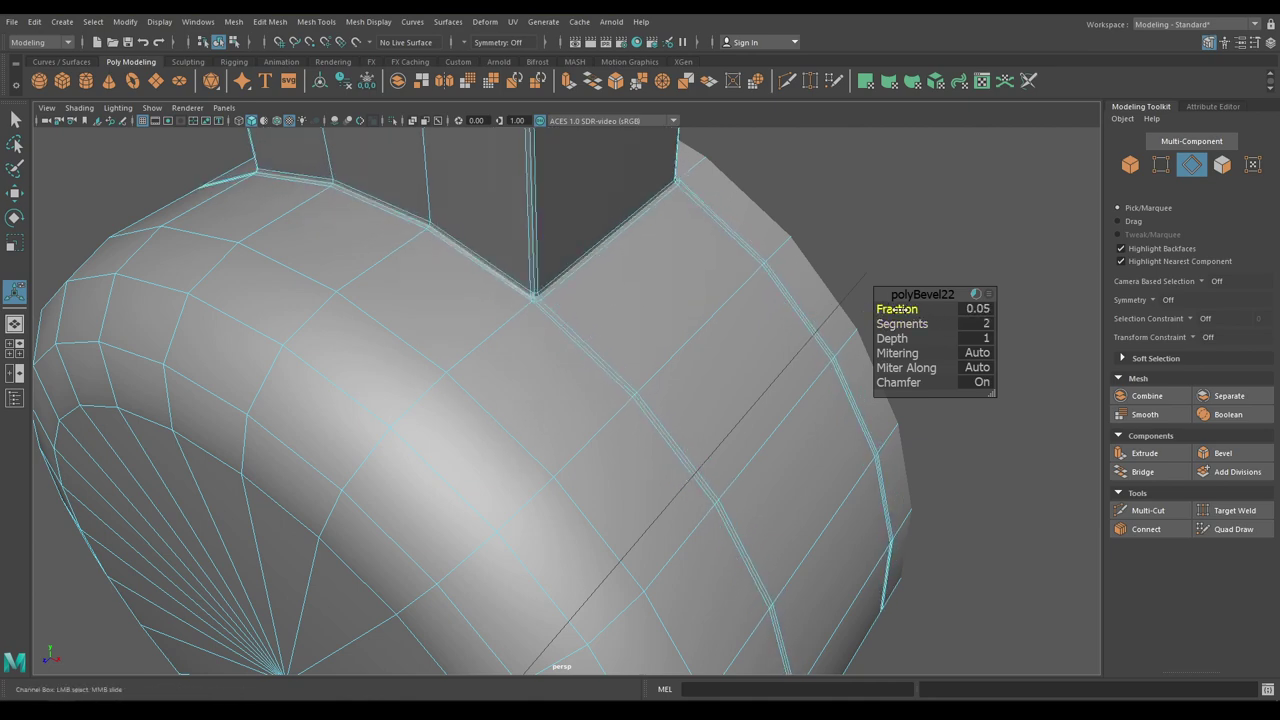
alt+right_drag(762, 364, 715, 322)
key(w)
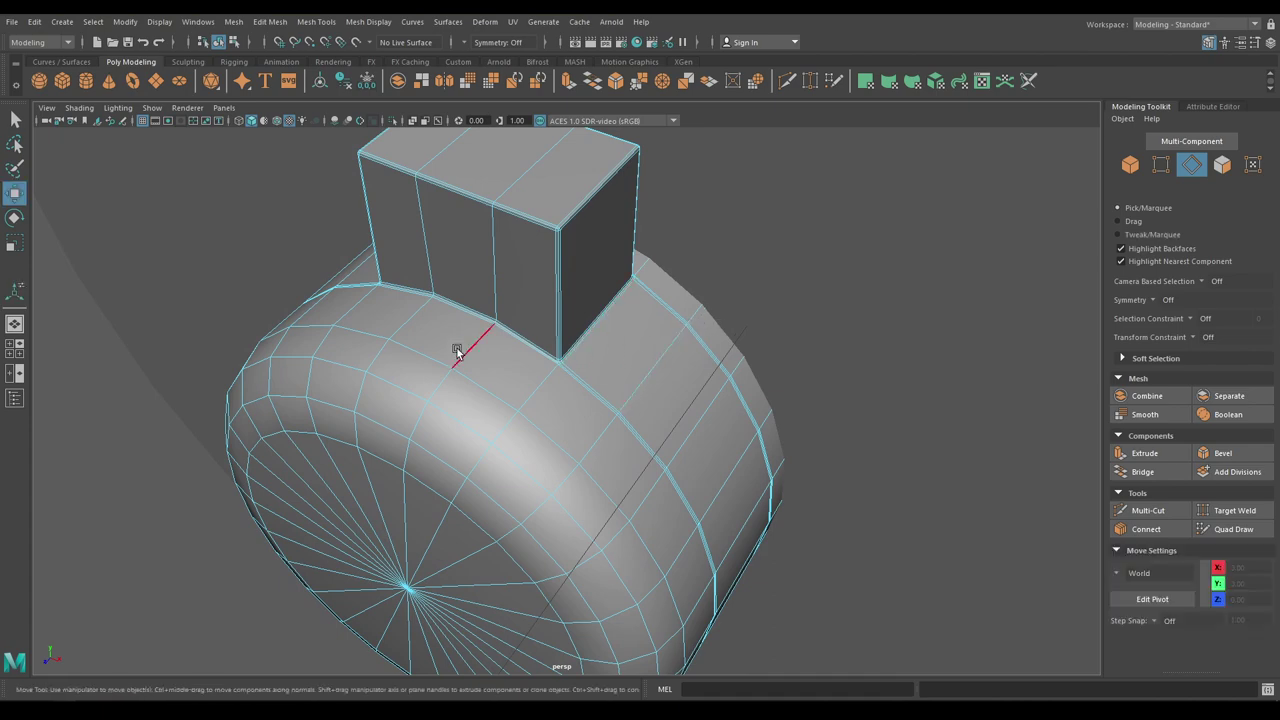
Step: Return to object selection, deselect the axle and save the scene
right_drag(371, 332, 433, 307)
click(167, 415)
alt+right_drag(167, 415, 198, 490)
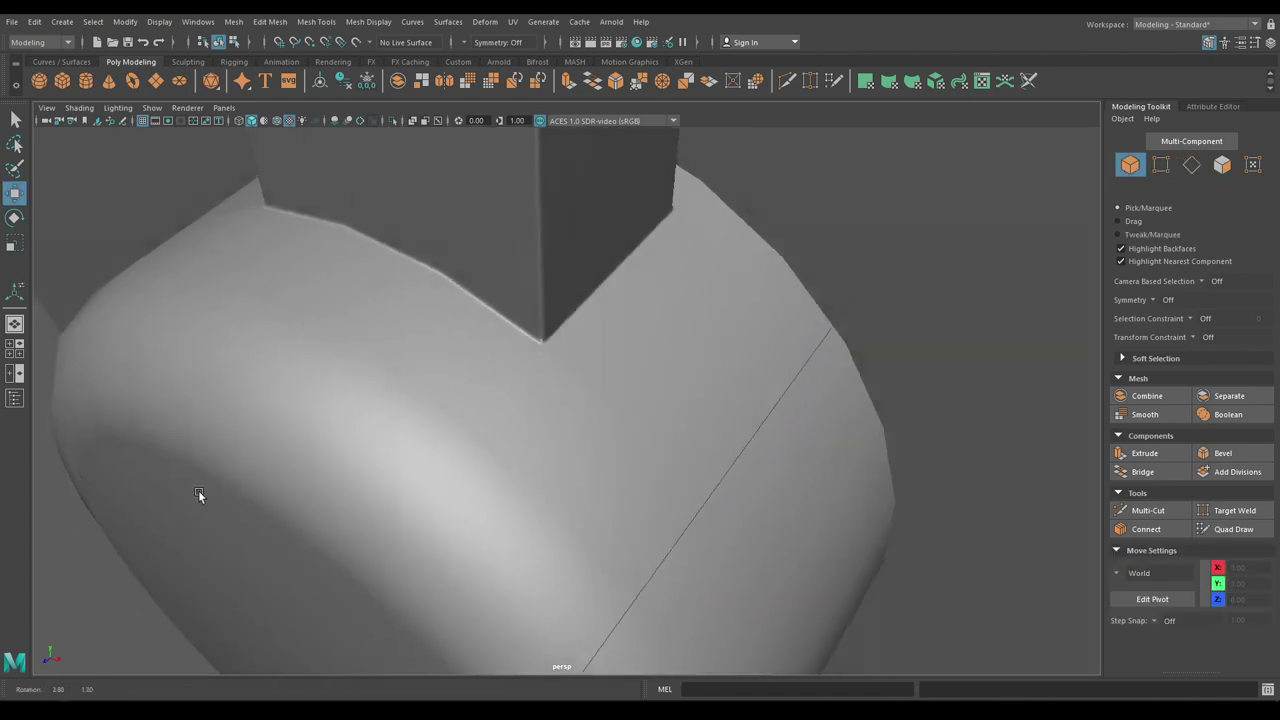
alt+drag(198, 490, 152, 360)
alt+right_drag(152, 360, 210, 161)
alt+drag(217, 252, 361, 376)
key(ctrl+s)
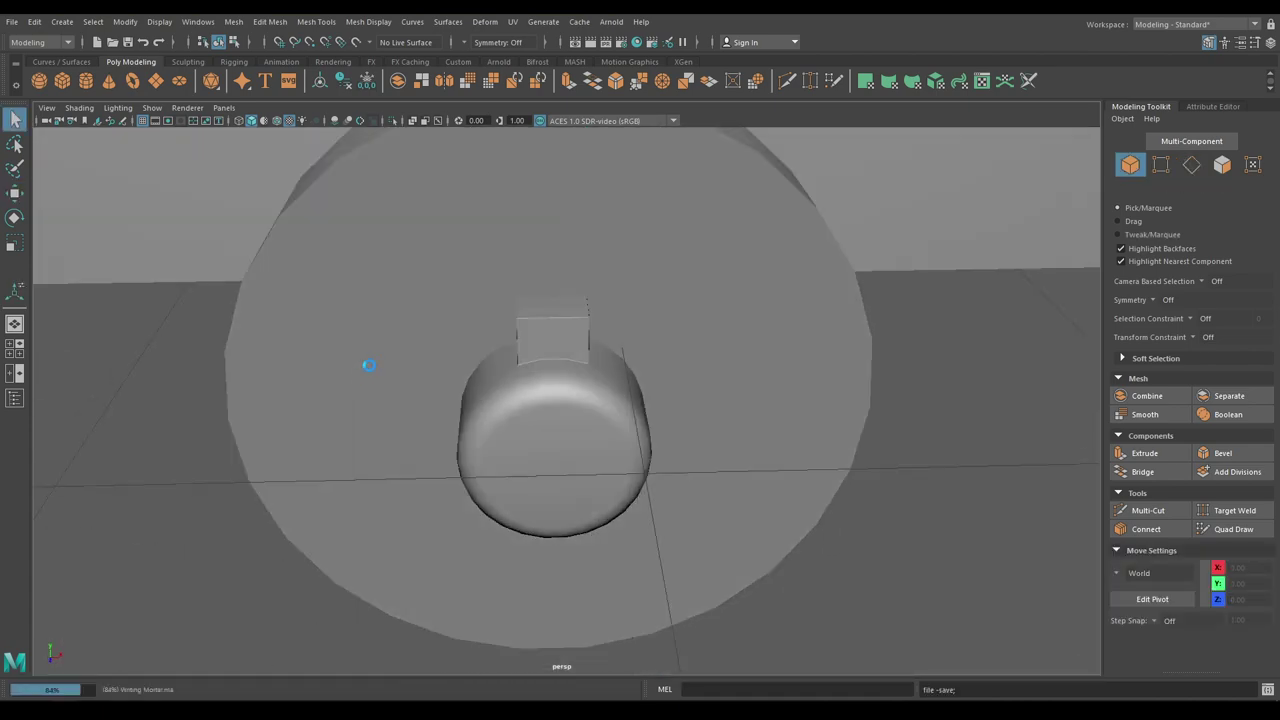
Step: Select the front wheel behind the beveled block and scale it slightly thicker along Z
alt+right_drag(368, 366, 437, 121)
alt+drag(640, 370, 457, 449)
alt+right_drag(457, 449, 500, 250)
alt+drag(746, 342, 774, 326)
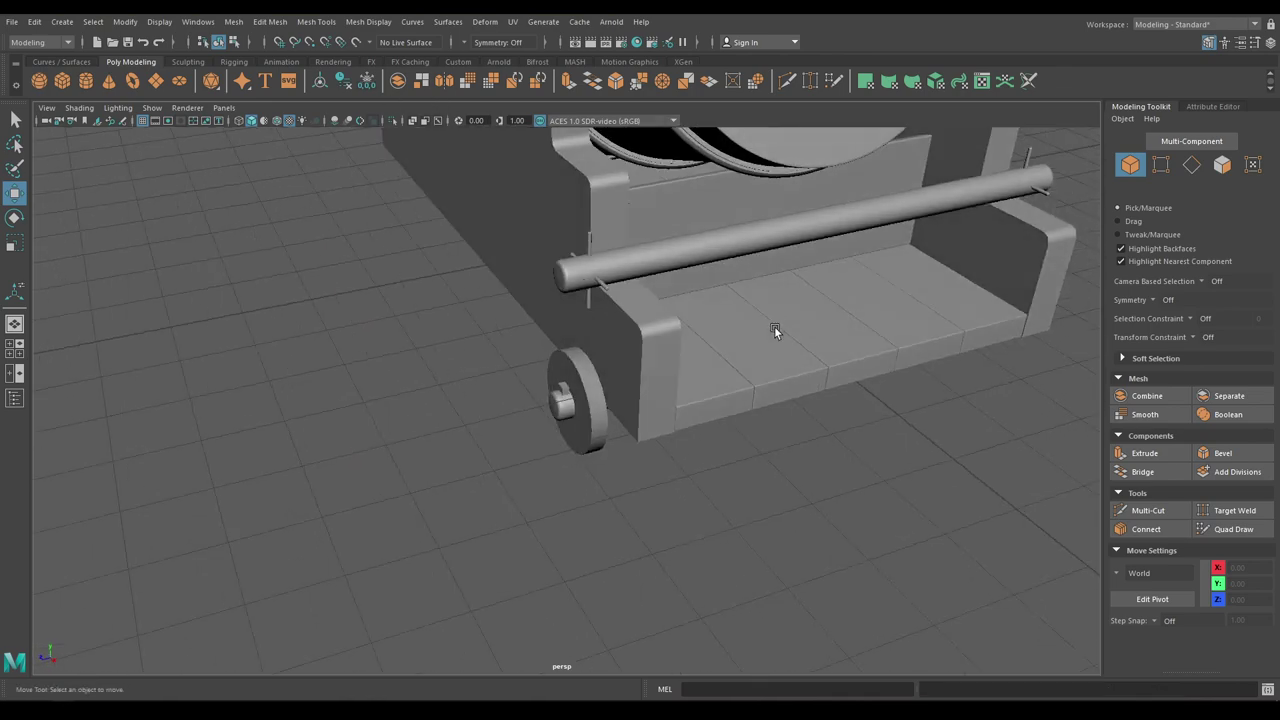
alt+right_drag(774, 326, 711, 552)
alt+middle_drag(711, 552, 637, 560)
click(560, 448)
alt+drag(564, 462, 535, 523)
mouse_move(615, 592)
alt+right_down()
mouse_move(530, 393)
mouse_move(594, 591)
alt+right_up()
alt+drag(589, 528, 602, 532)
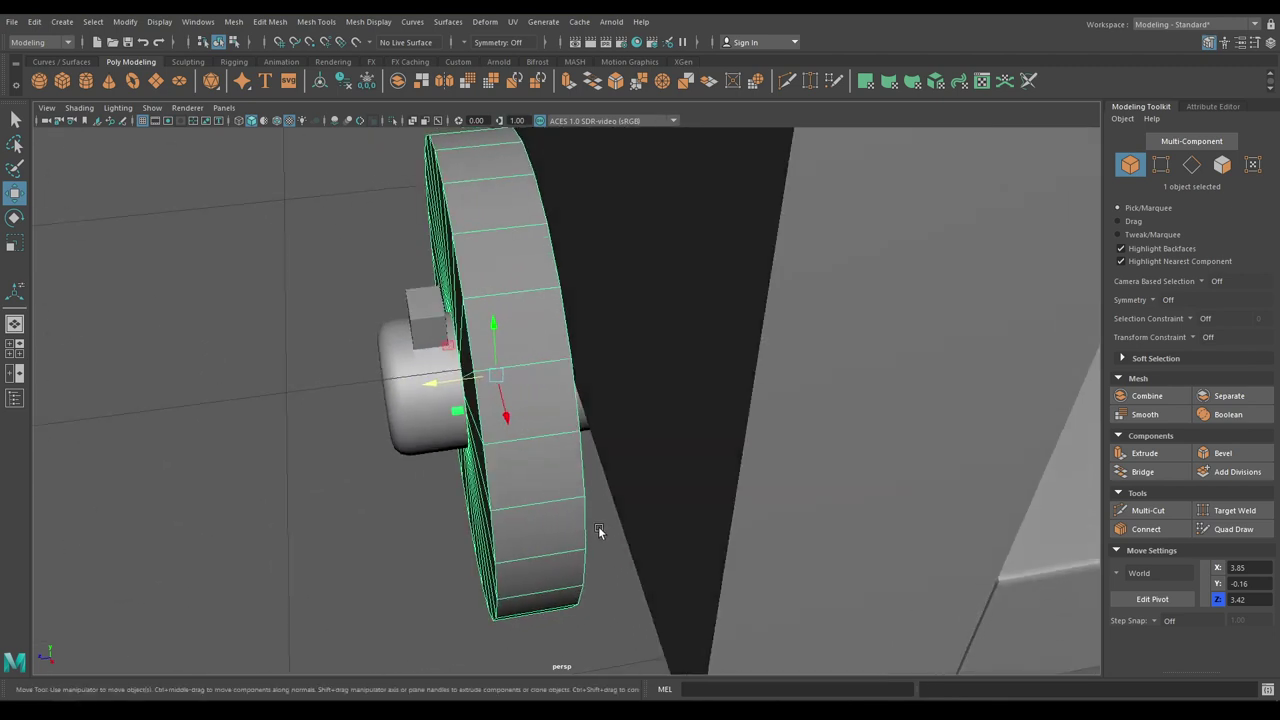
key(r)
drag(441, 386, 430, 388)
key(w)
Step: Delete the wheel on the opposite end of the front axle
alt+right_drag(609, 475, 699, 270)
alt+drag(699, 270, 221, 314)
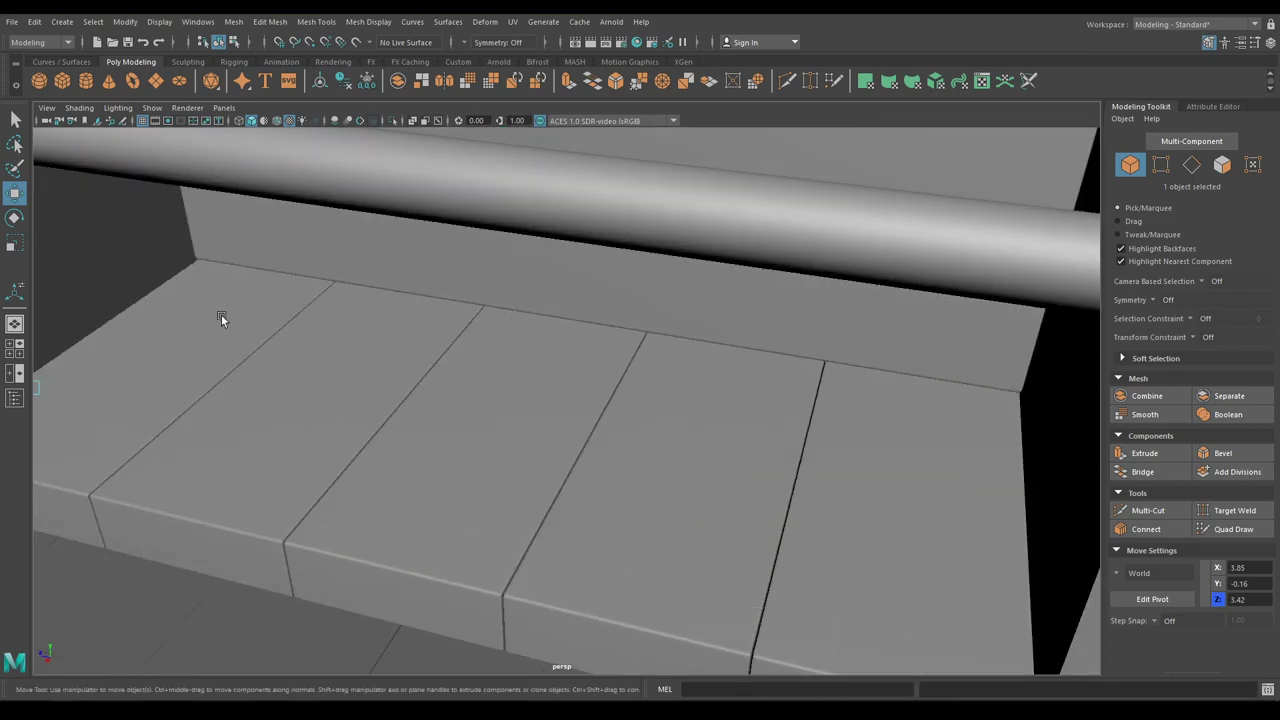
alt+right_drag(221, 314, 130, 262)
alt+drag(593, 377, 530, 300)
key(Delete)
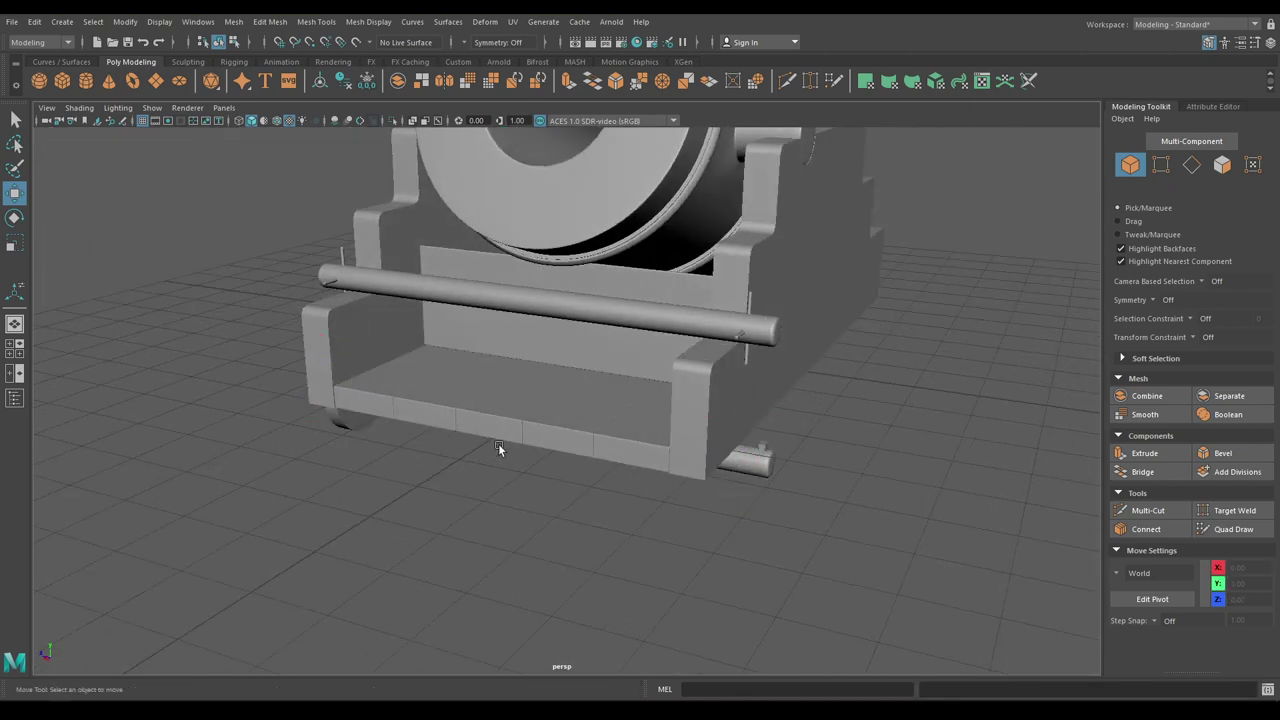
Step: Duplicate the remaining front wheel and move the copy along Z to the opposite end of the axle
alt+drag(440, 432, 500, 445)
alt+drag(371, 442, 432, 446)
click(354, 465)
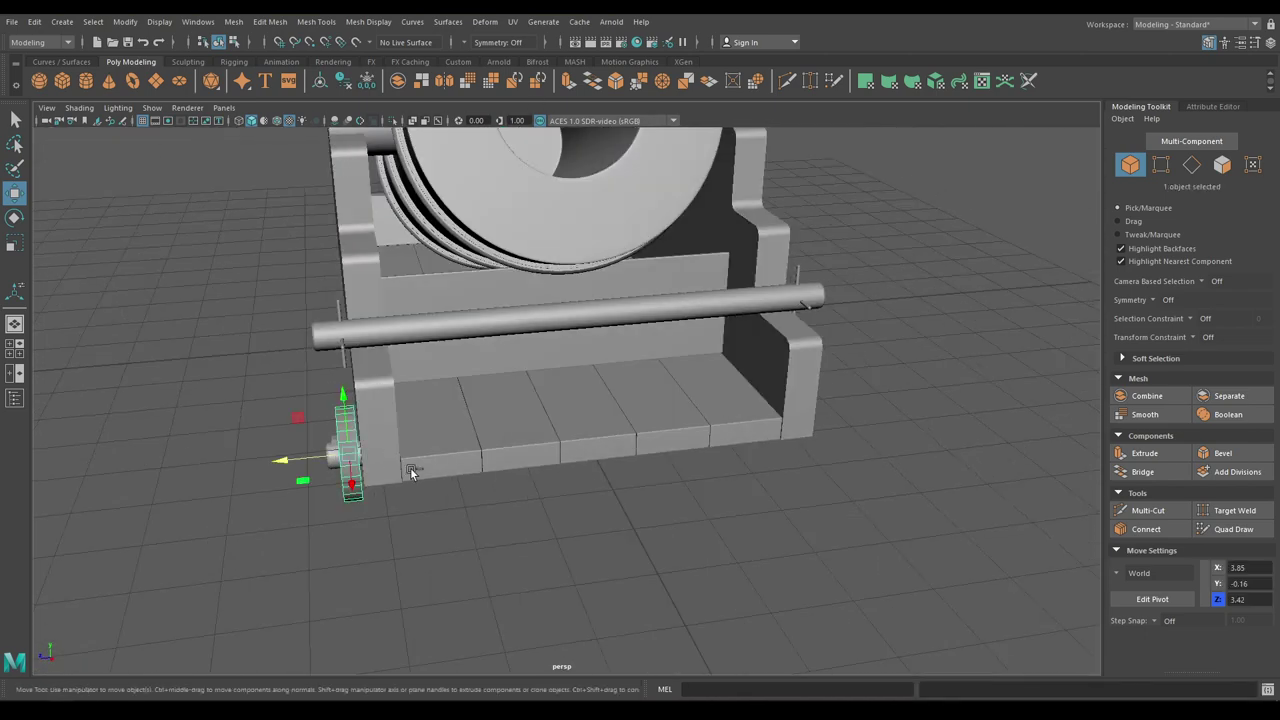
key(ctrl+d)
drag(284, 461, 710, 420)
alt+middle_drag(790, 373, 460, 440)
Step: Fine-tune the duplicated wheel along Z to -3.42 so it sits against the locking block, and save the scene
scroll(455, 518, up, 4)
scroll(455, 515, up, 3)
mouse_move(560, 610)
alt+mouse_down()
mouse_move(509, 637)
mouse_move(575, 615)
alt+mouse_up()
drag(320, 472, 350, 474)
alt+drag(360, 472, 289, 440)
scroll(449, 518, up, 5)
alt+drag(449, 520, 608, 451)
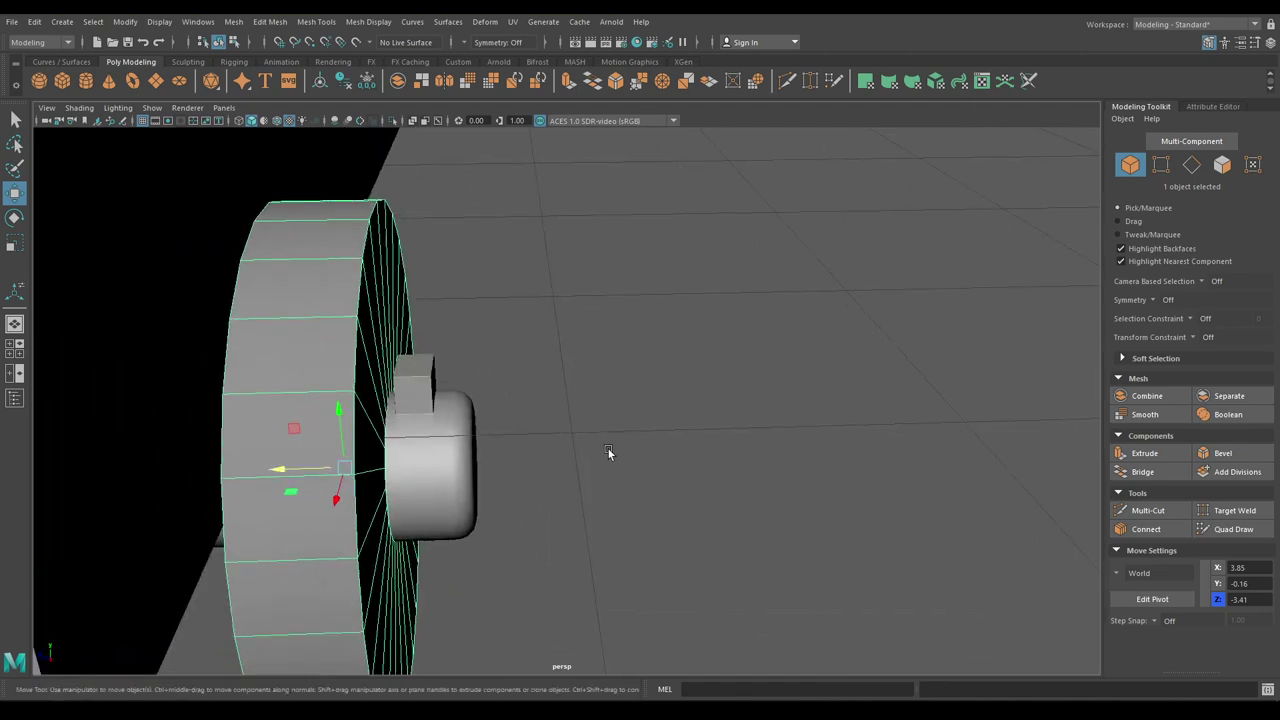
middle_drag(569, 460, 578, 461)
click(579, 440)
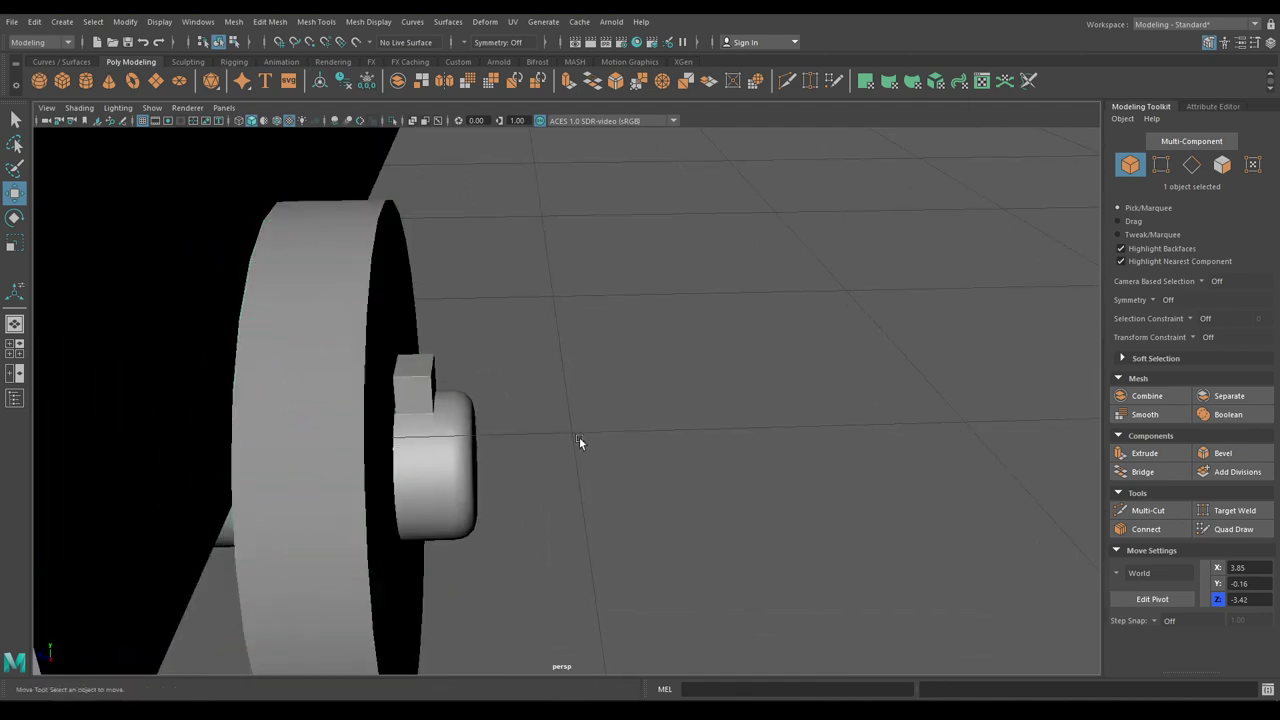
alt+drag(472, 232, 602, 312)
key(ctrl+s)
Step: Select both front wheels and the axle in the front view and duplicate them along X to the carriage's rear
alt+drag(600, 455, 567, 128)
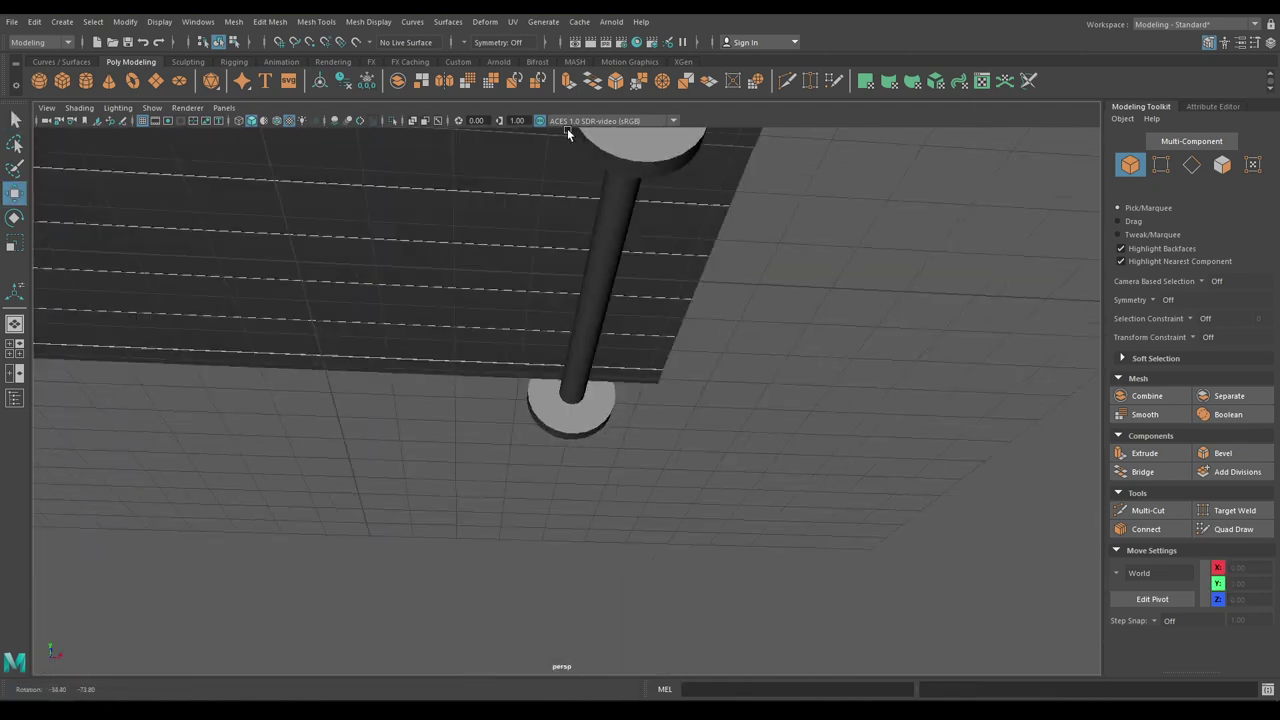
key(space)
drag(581, 204, 587, 254)
scroll(601, 346, down, 12)
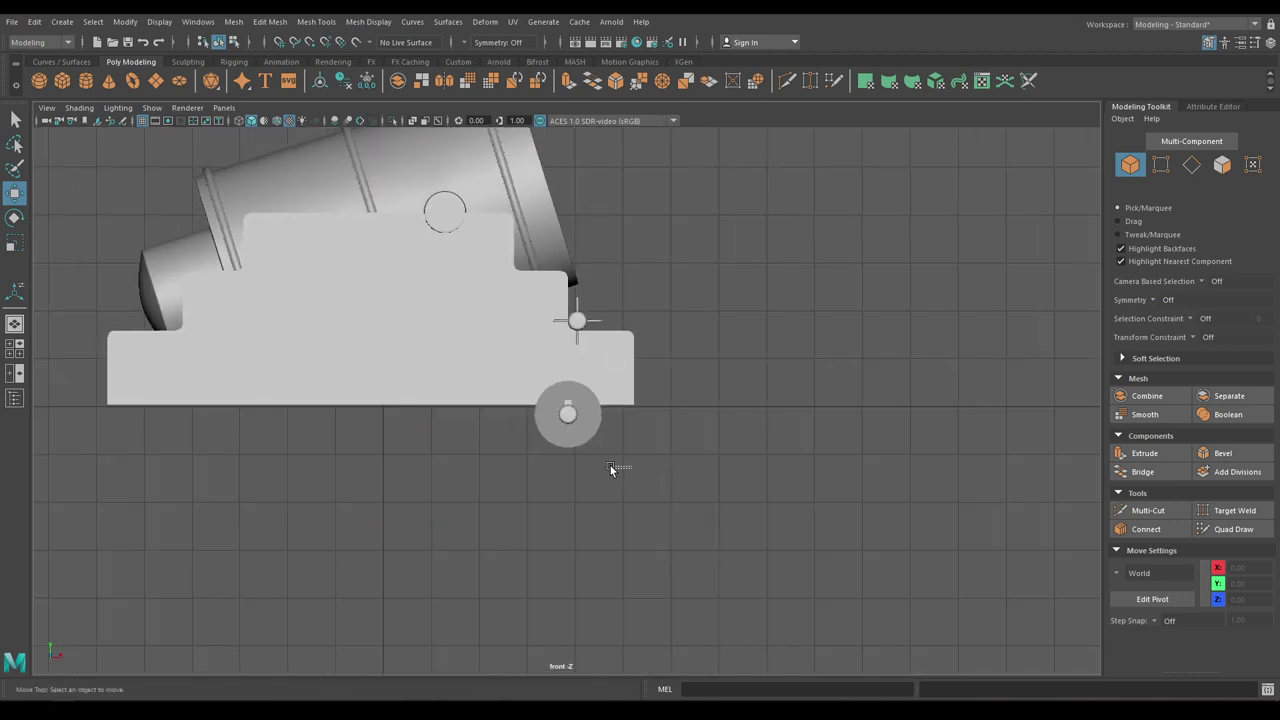
drag(541, 417, 540, 414)
alt+shift+middle_drag(572, 458, 651, 444)
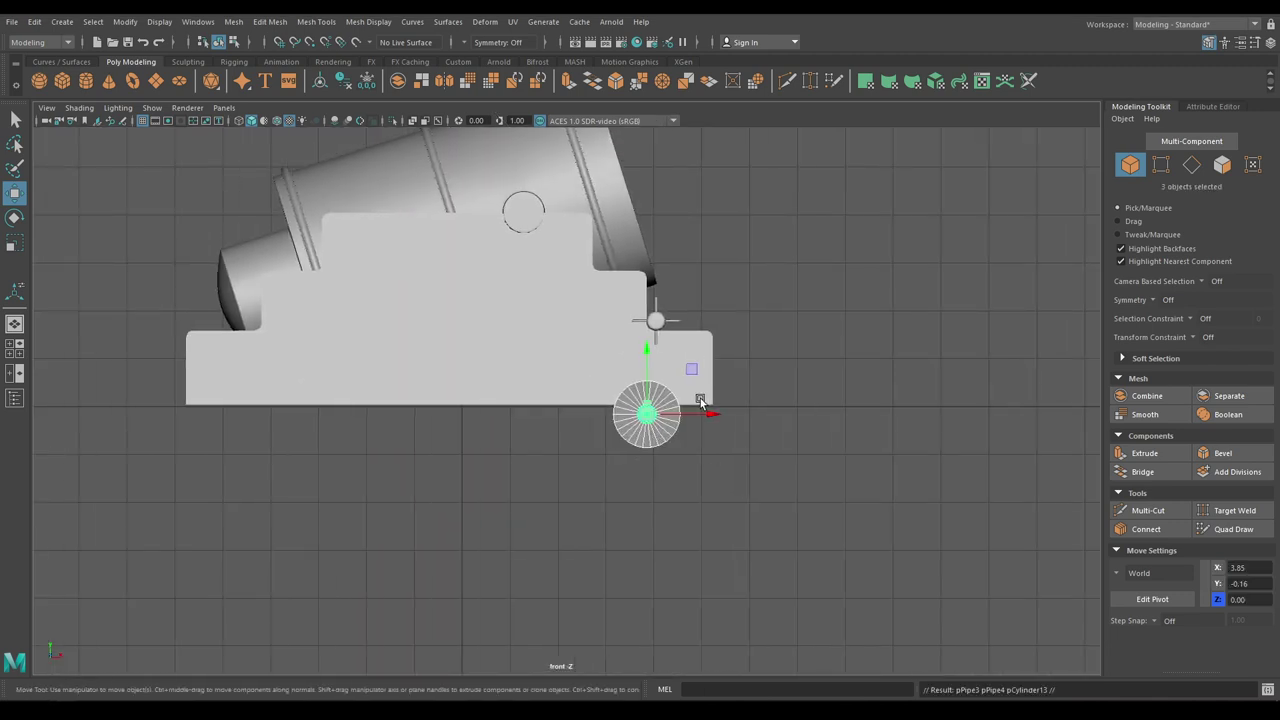
mouse_move(711, 420)
shift+mouse_down()
mouse_move(317, 425)
mouse_move(333, 433)
mouse_move(356, 335)
mouse_move(366, 485)
mouse_move(302, 484)
shift+mouse_up()
key(space)
click(301, 482)
Step: Save the scene and turn on wireframe on shaded to examine the whole cannon
alt+drag(290, 420, 275, 451)
alt+middle_drag(275, 451, 482, 429)
scroll(484, 360, up, 2)
key(ctrl+s)
scroll(521, 397, down, 1)
scroll(521, 395, down, 1)
alt+drag(482, 429, 518, 412)
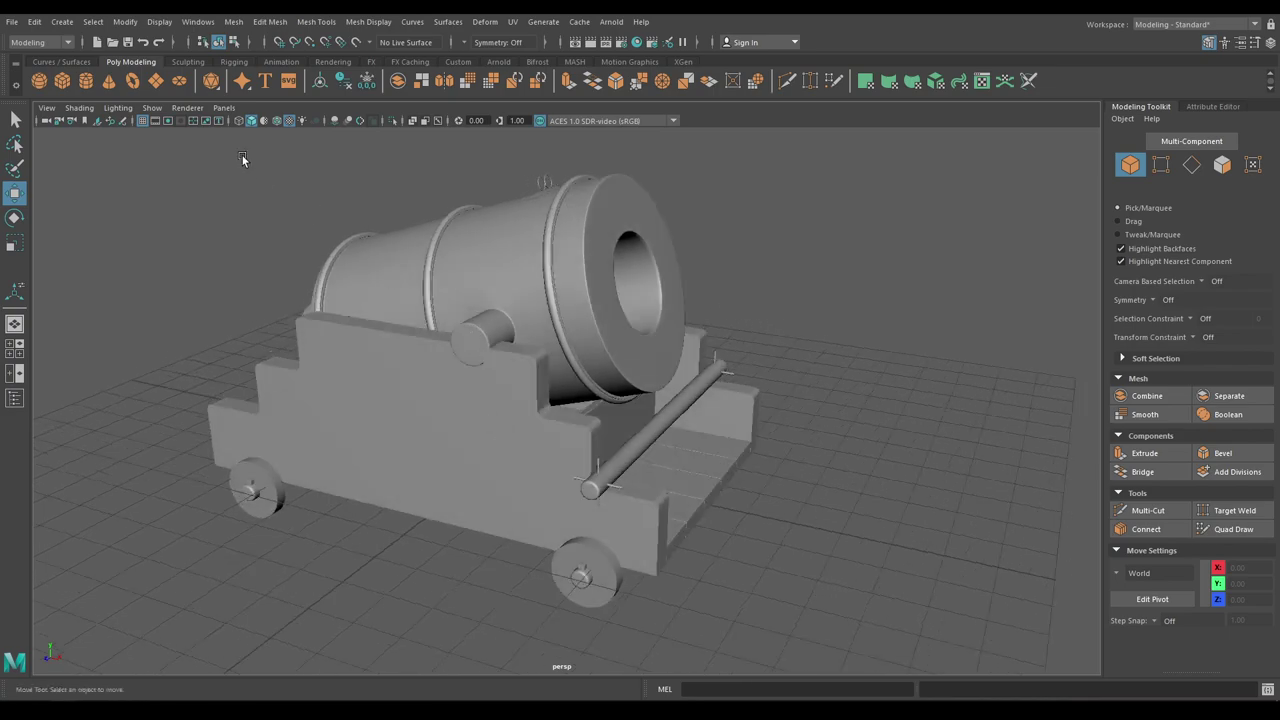
click(276, 120)
mouse_move(389, 343)
alt+mouse_down()
mouse_move(512, 312)
mouse_move(505, 383)
mouse_move(613, 398)
alt+mouse_up()
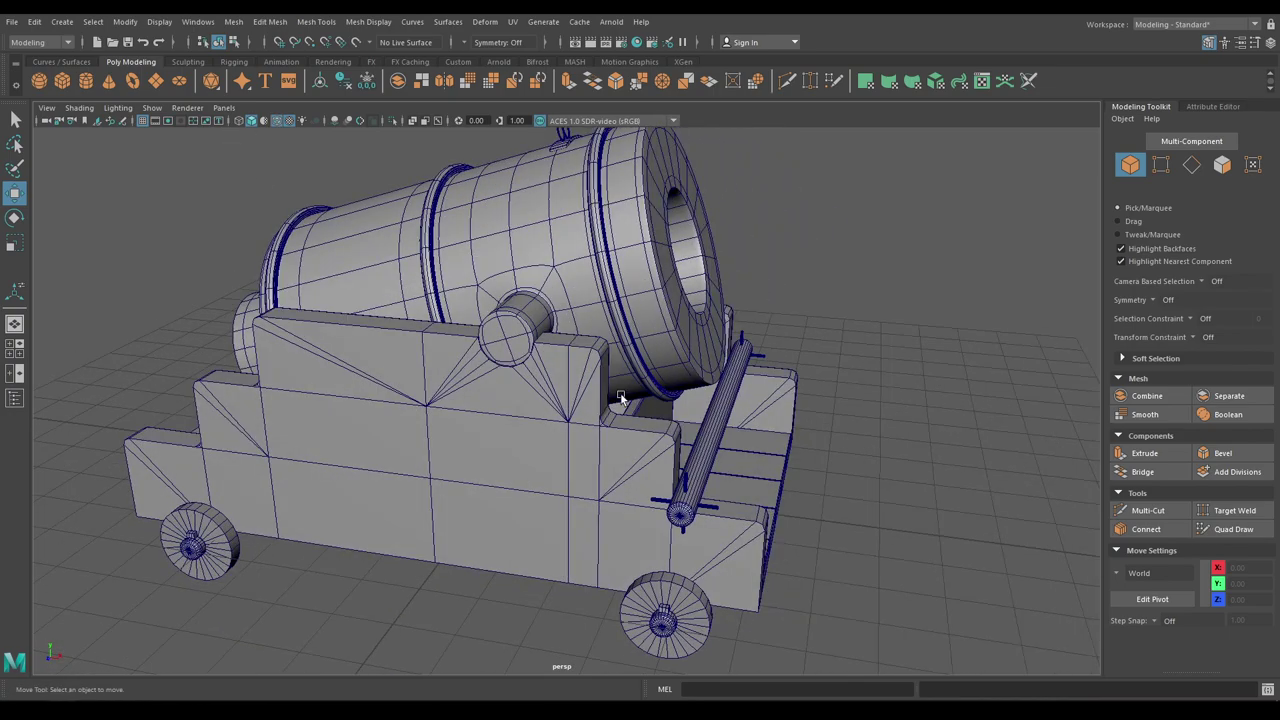
alt+drag(700, 386, 908, 326)
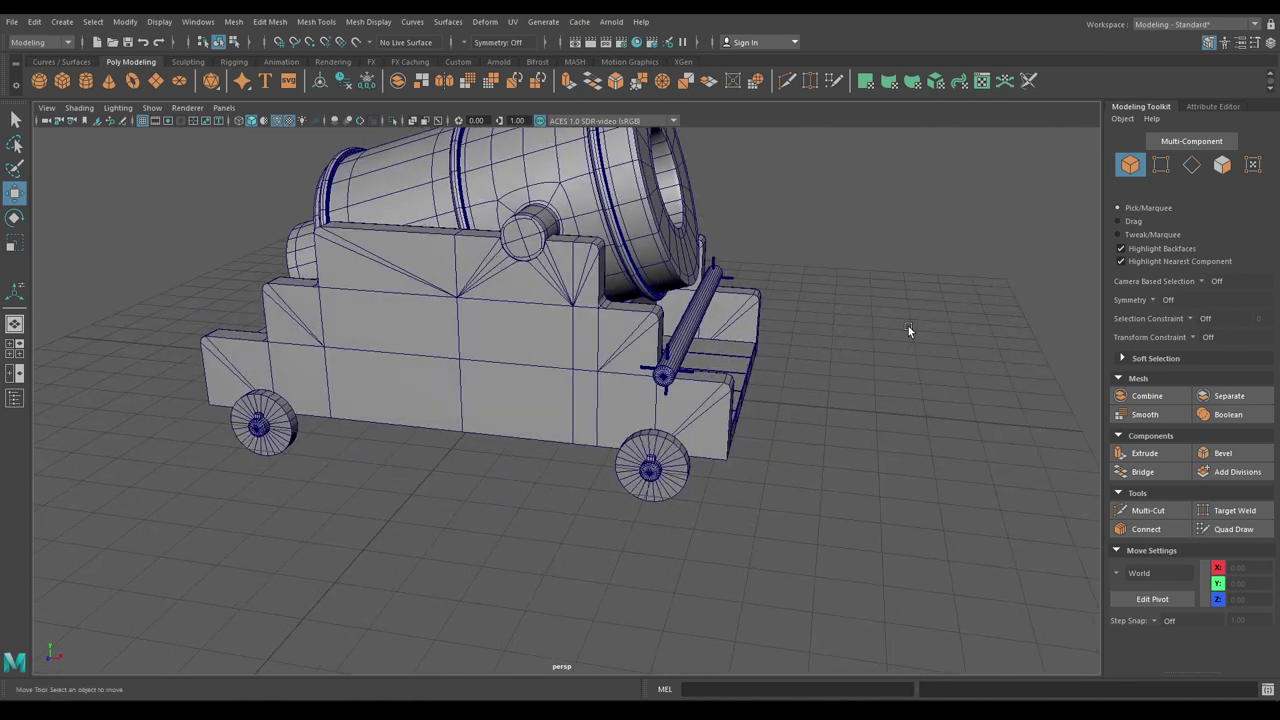
Step: Create a polygon cube and scale it up in the front view to about the length of the carriage
shift+right_drag(910, 261, 909, 298)
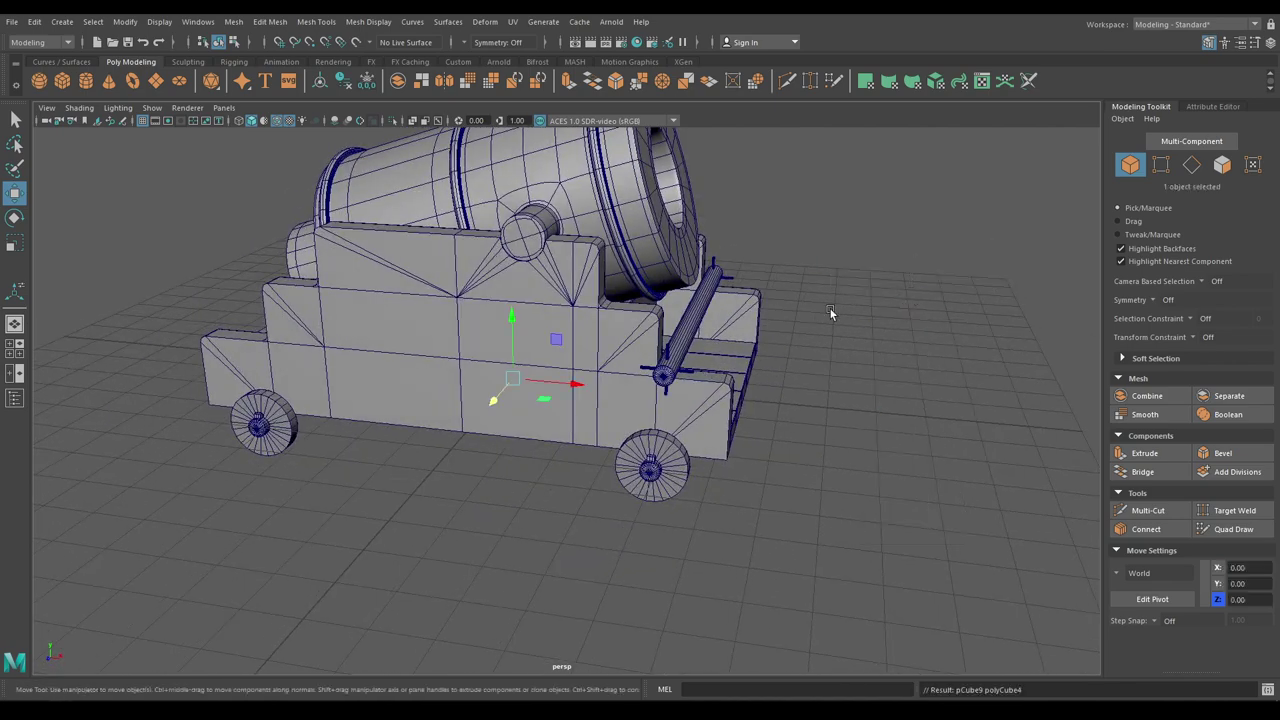
alt+drag(612, 303, 675, 346)
key(r)
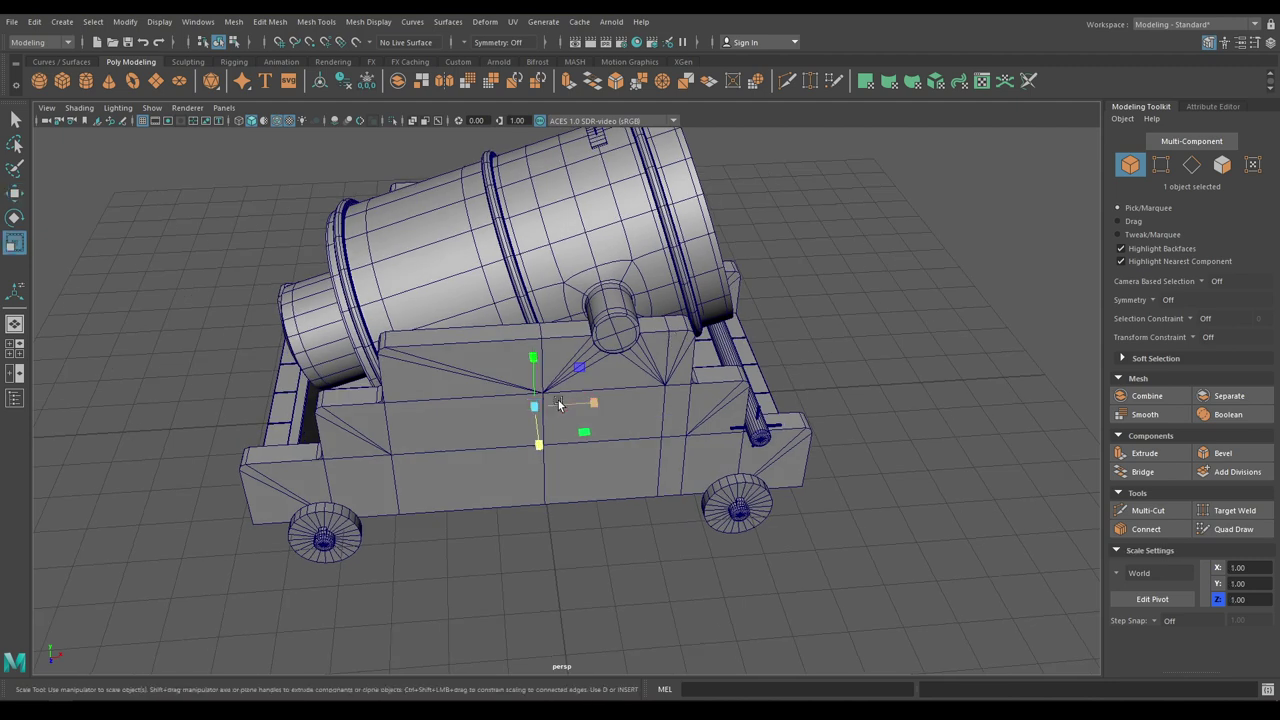
drag(535, 406, 748, 378)
drag(594, 404, 644, 424)
key(space)
alt+middle_drag(520, 337, 674, 303)
alt+right_drag(674, 303, 676, 412)
drag(693, 363, 692, 360)
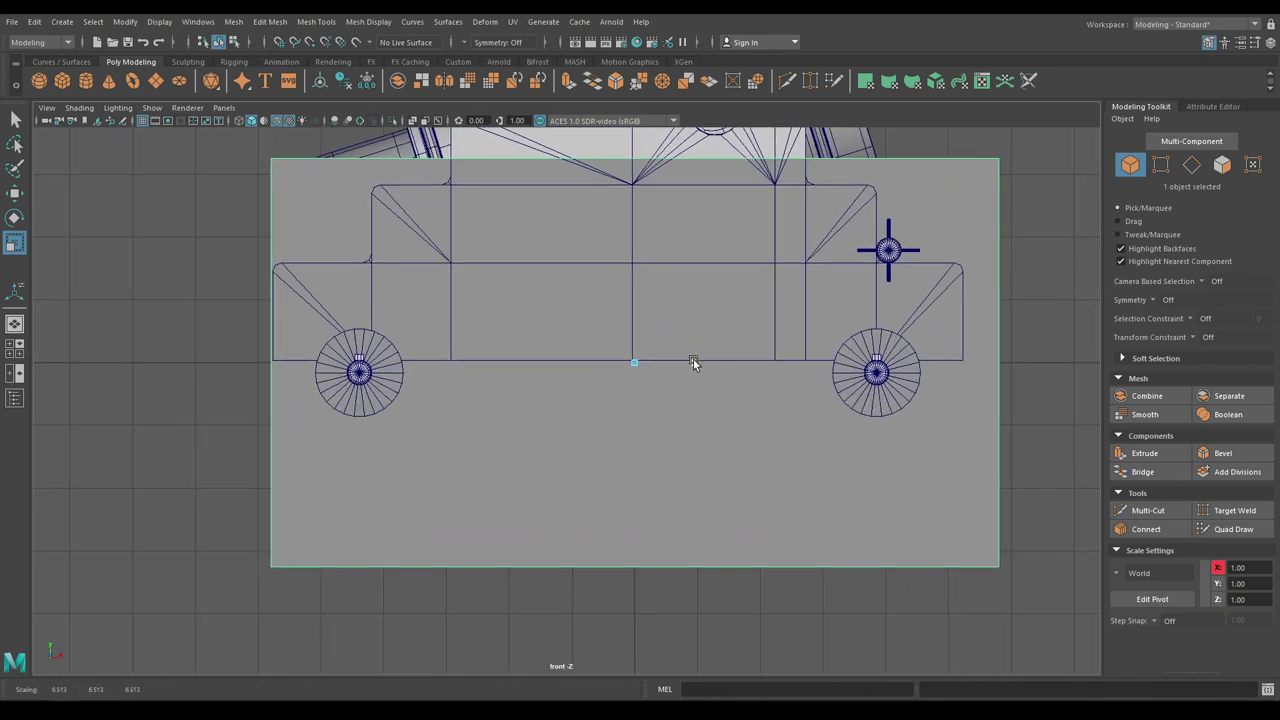
click(692, 362)
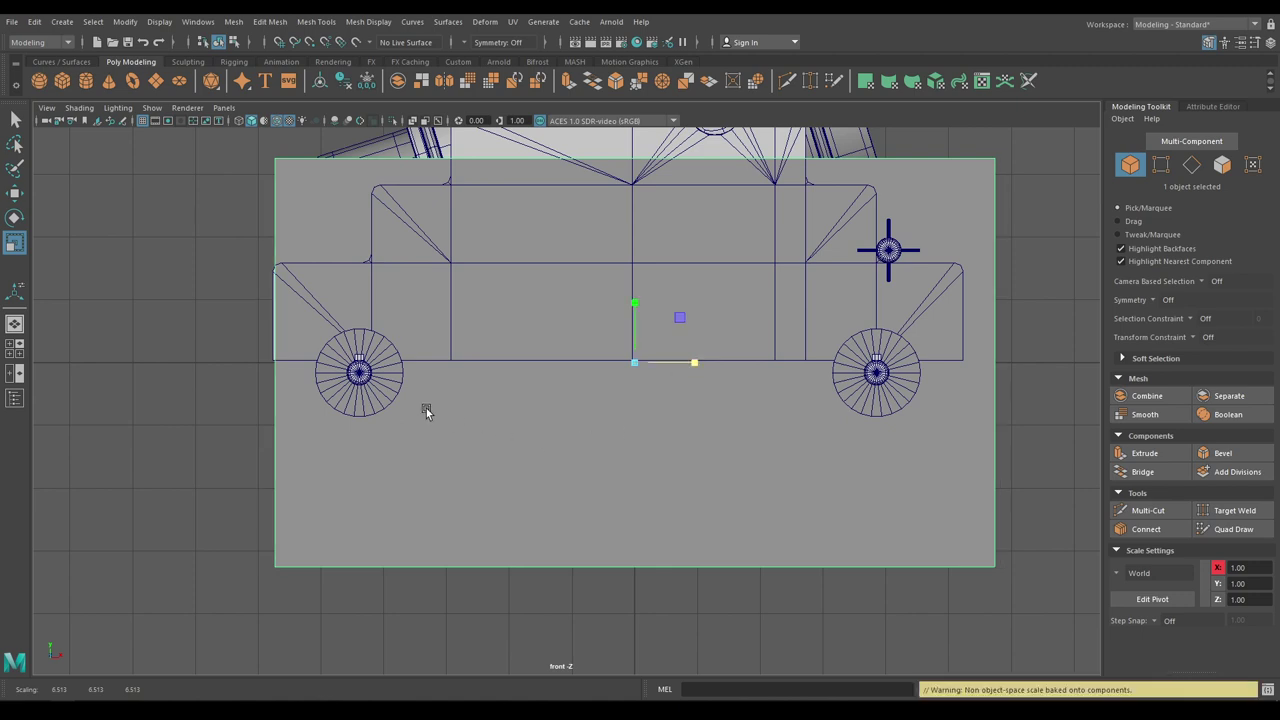
Step: Align the cube with the carriage ends at X -0.27 and flatten it along Y into a thin slab
key(w)
drag(700, 363, 677, 363)
key(r)
key(w)
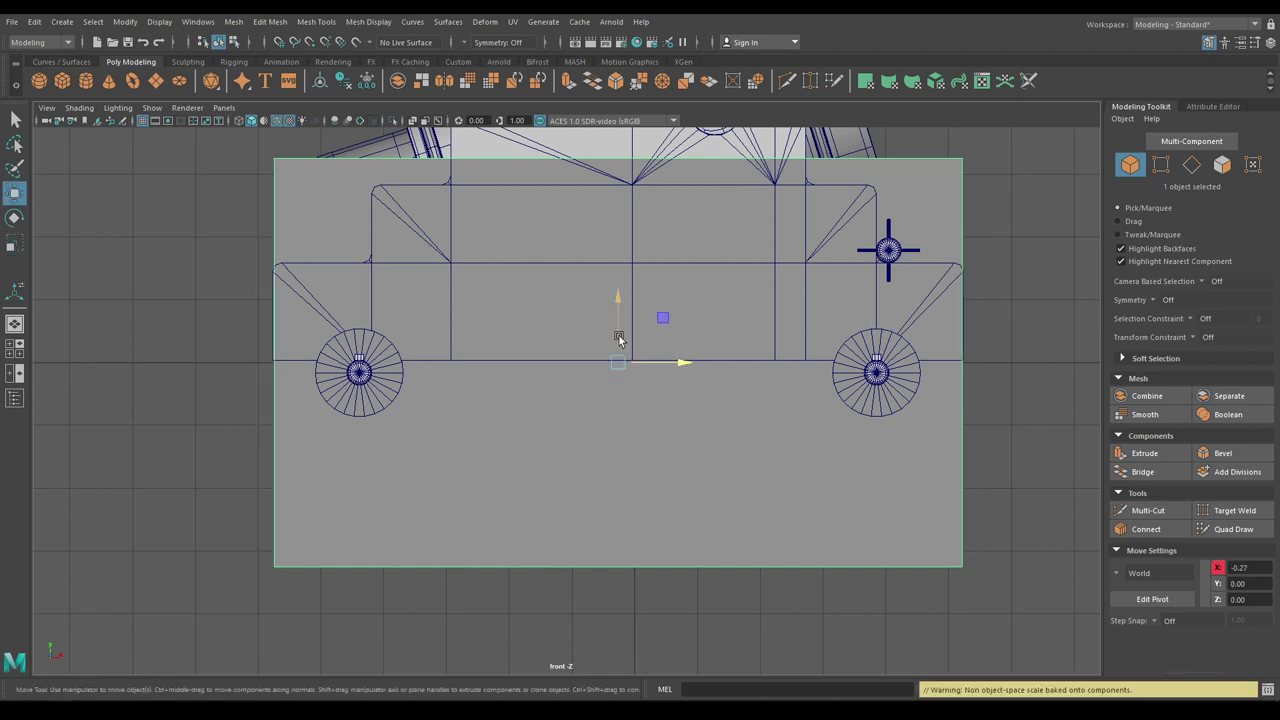
key(r)
drag(619, 305, 618, 360)
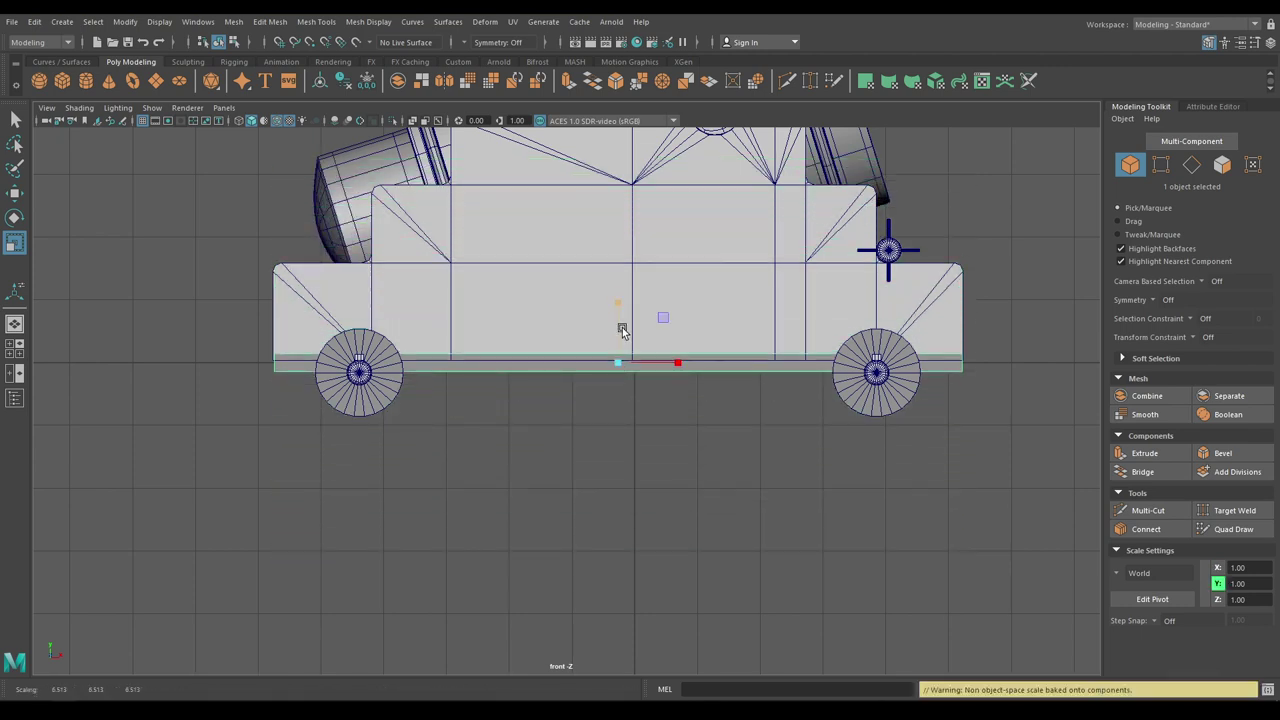
Step: Raise the slab along Y to 0.24 at the carriage's base and return to the perspective view
key(w)
mouse_move(617, 305)
mouse_down()
mouse_move(637, 269)
mouse_move(624, 286)
mouse_up()
key(r)
key(w)
key(space)
key(space)
alt+drag(624, 380, 514, 380)
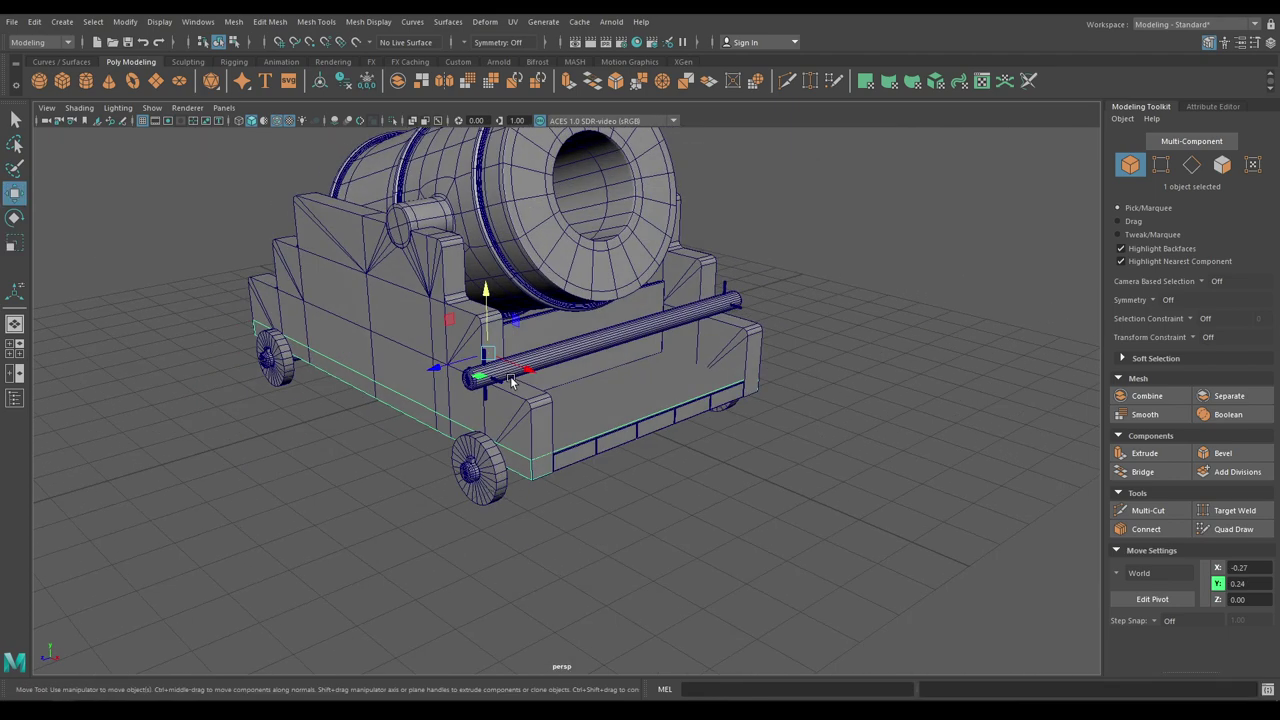
Step: Move the slab forward along X to -0.23 so it covers the front ends of the floor planks
alt+right_drag(514, 380, 600, 512)
alt+middle_drag(600, 512, 640, 405)
alt+right_drag(640, 405, 680, 530)
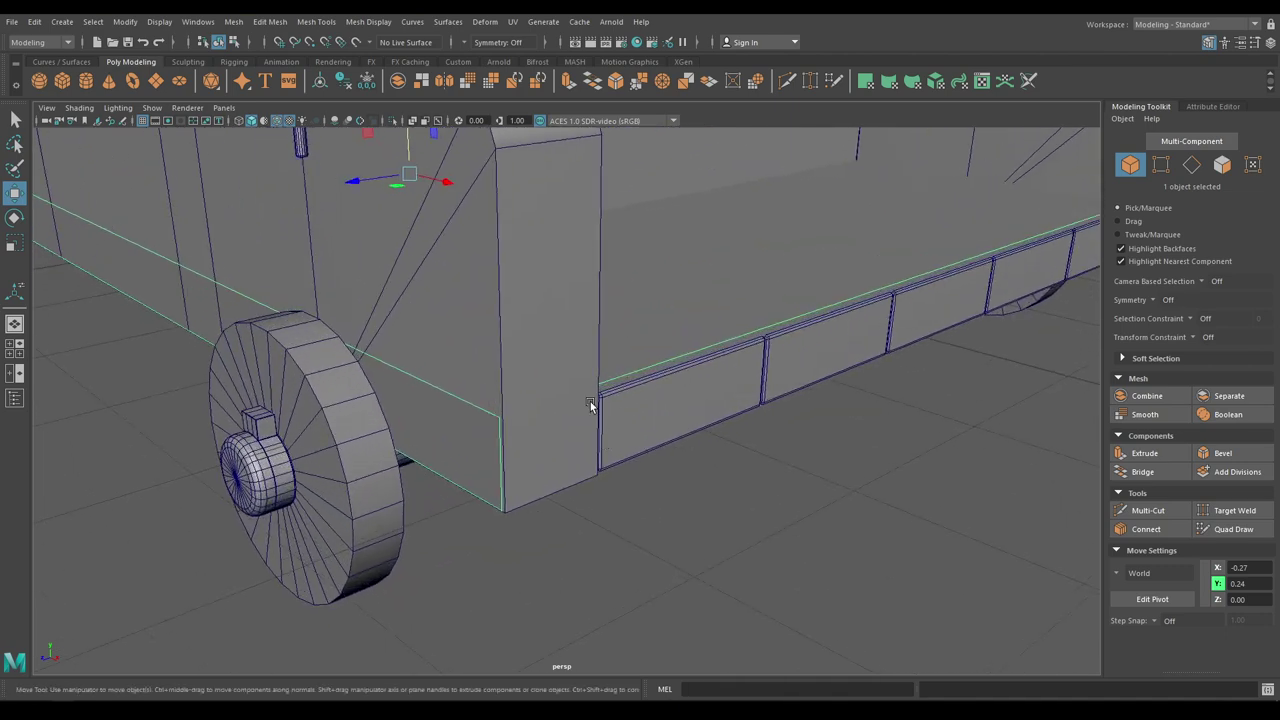
drag(444, 185, 447, 179)
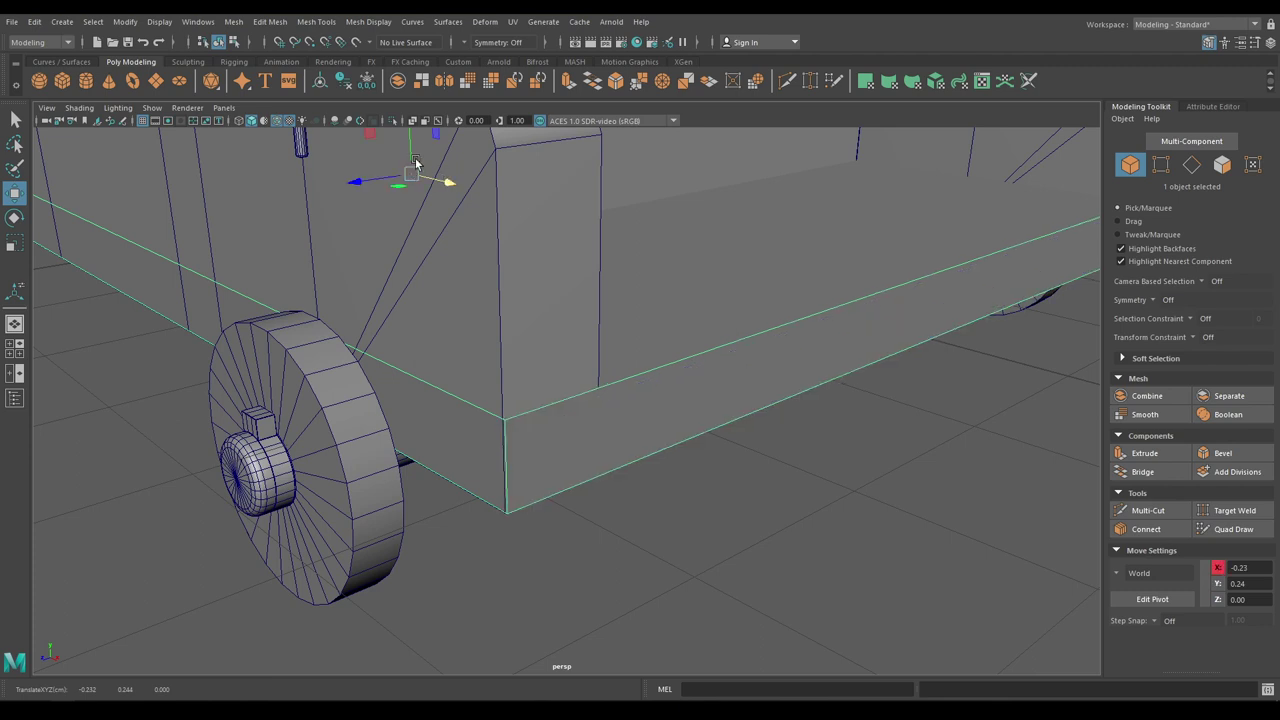
Step: Scale the slab slightly thinner along Y and adjust its height in the front view
key(r)
drag(408, 137, 431, 197)
key(space)
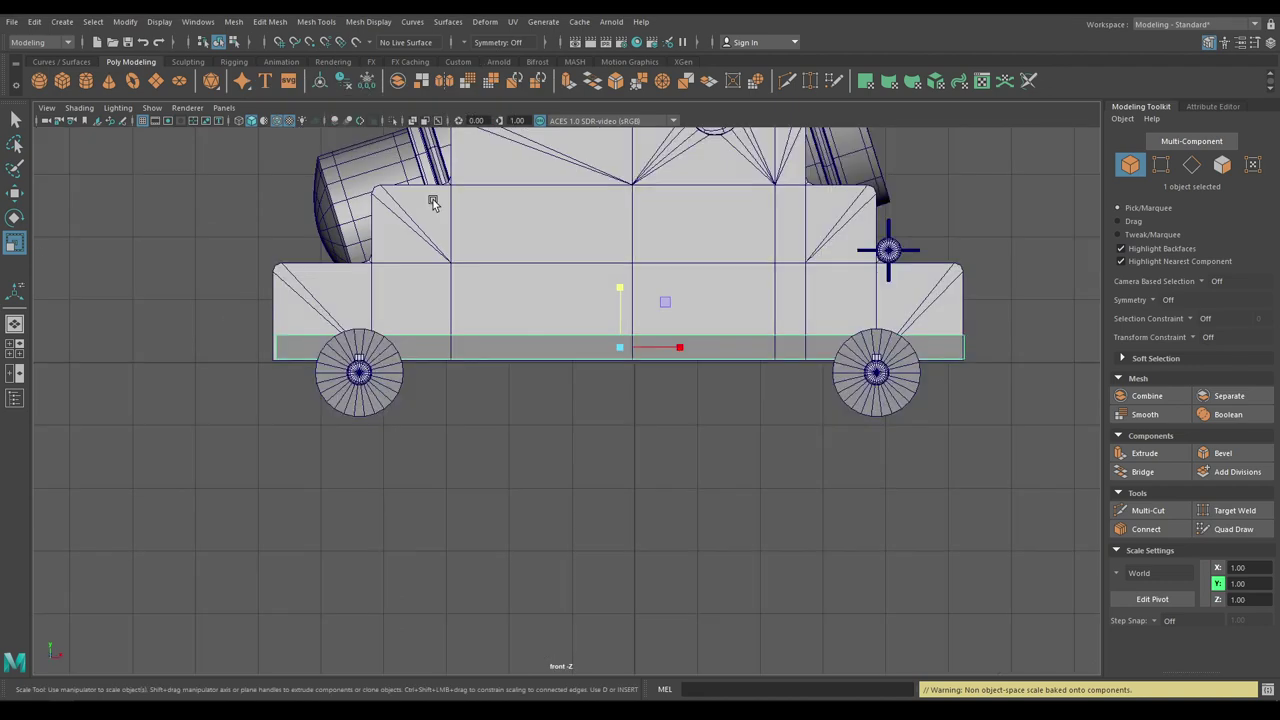
key(w)
alt+right_drag(611, 279, 651, 275)
drag(629, 266, 628, 265)
Step: Move the slab's four rear-end vertices along X to -5.76, flush with the carriage's rear, and return to object selection
right_drag(644, 350, 545, 368)
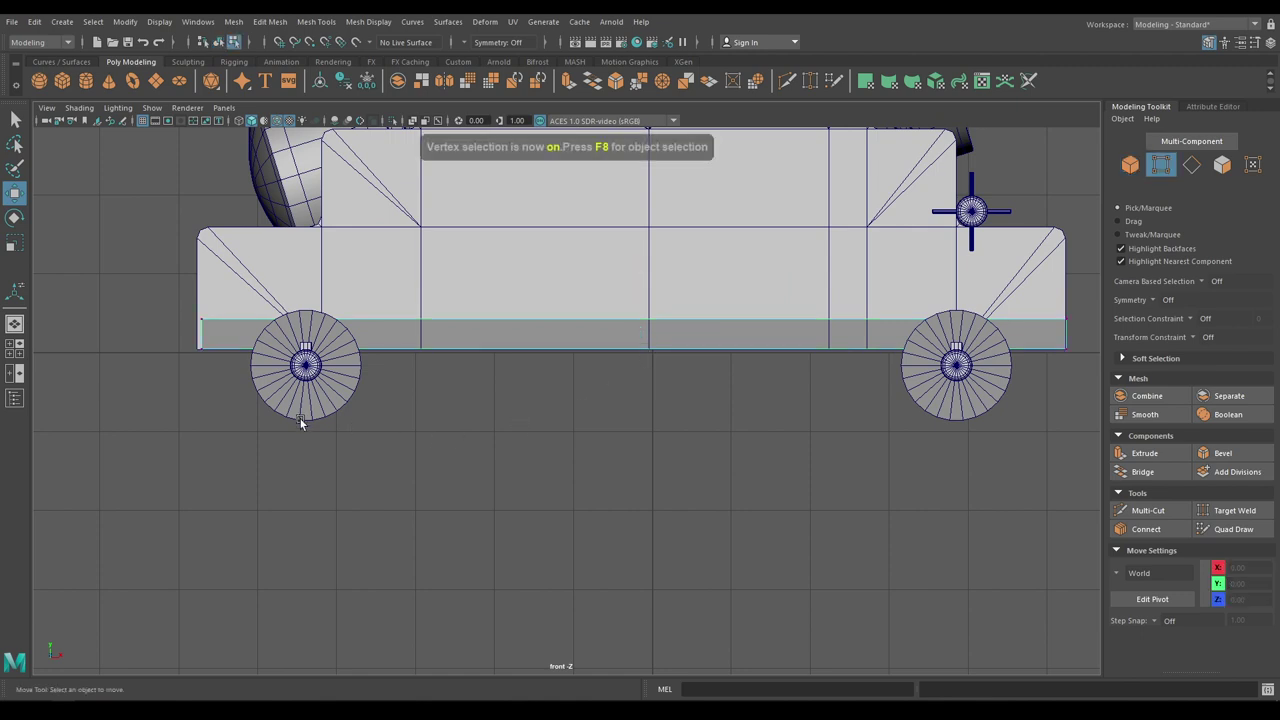
drag(300, 419, 157, 267)
drag(270, 333, 234, 274)
key(space)
alt+drag(362, 340, 374, 344)
key(space)
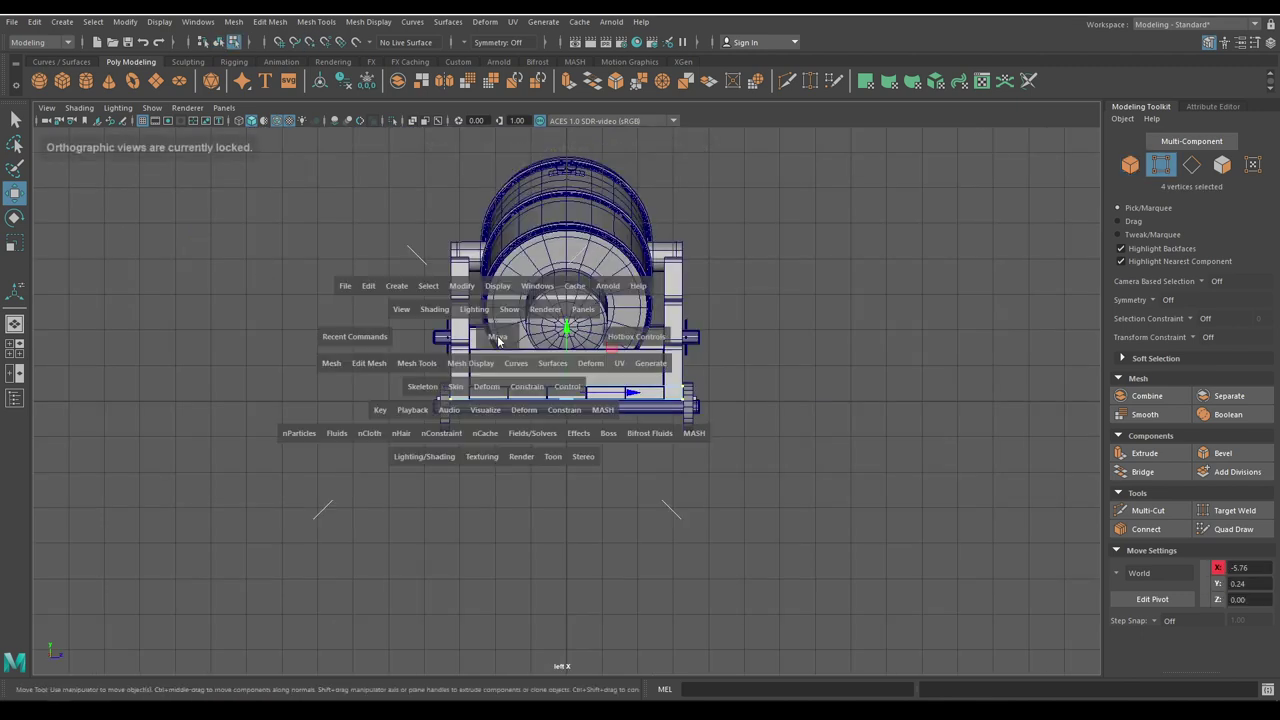
drag(497, 340, 498, 308)
alt+drag(506, 363, 540, 365)
right_drag(541, 301, 606, 268)
alt+drag(606, 270, 656, 311)
drag(519, 160, 548, 206)
middle_drag(549, 211, 549, 215)
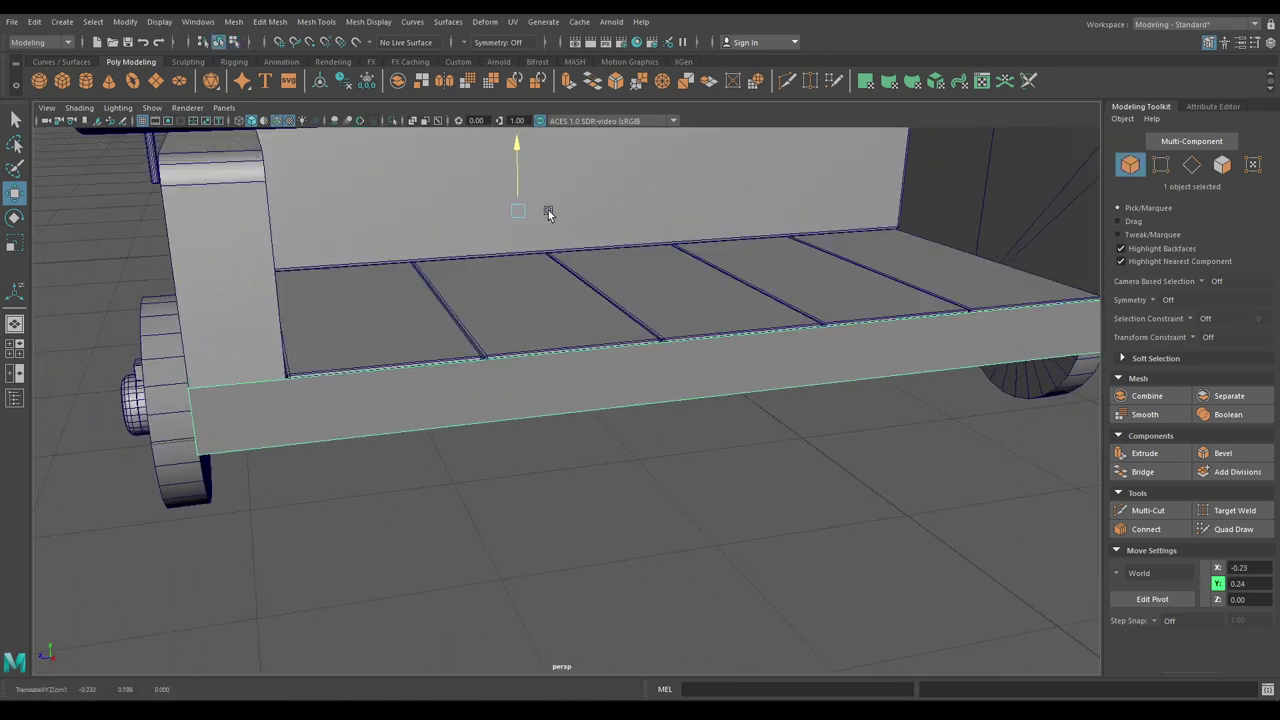
key(ctrl+z)
Step: In the front view, move the slab's four upper corner vertices along Y to 0.41 and return to the perspective view
key(space)
drag(548, 214, 562, 290)
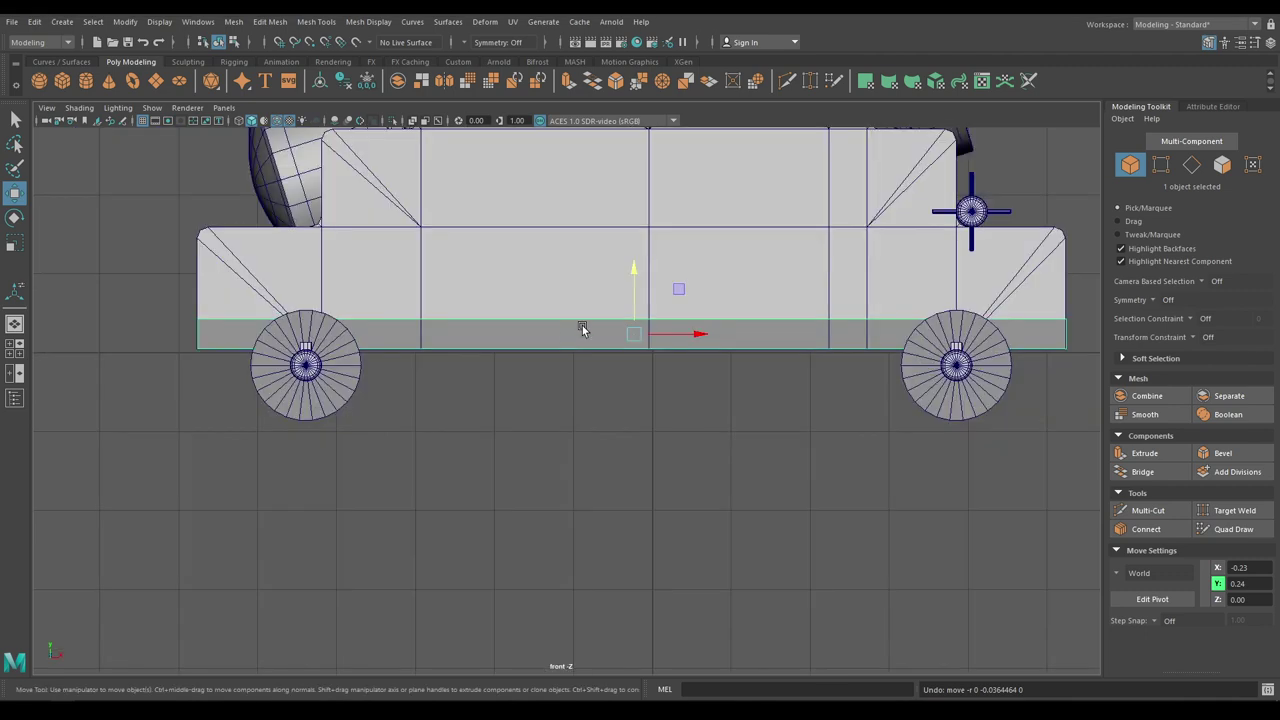
scroll(561, 374, up, 1)
right_drag(560, 373, 490, 373)
drag(212, 382, 146, 307)
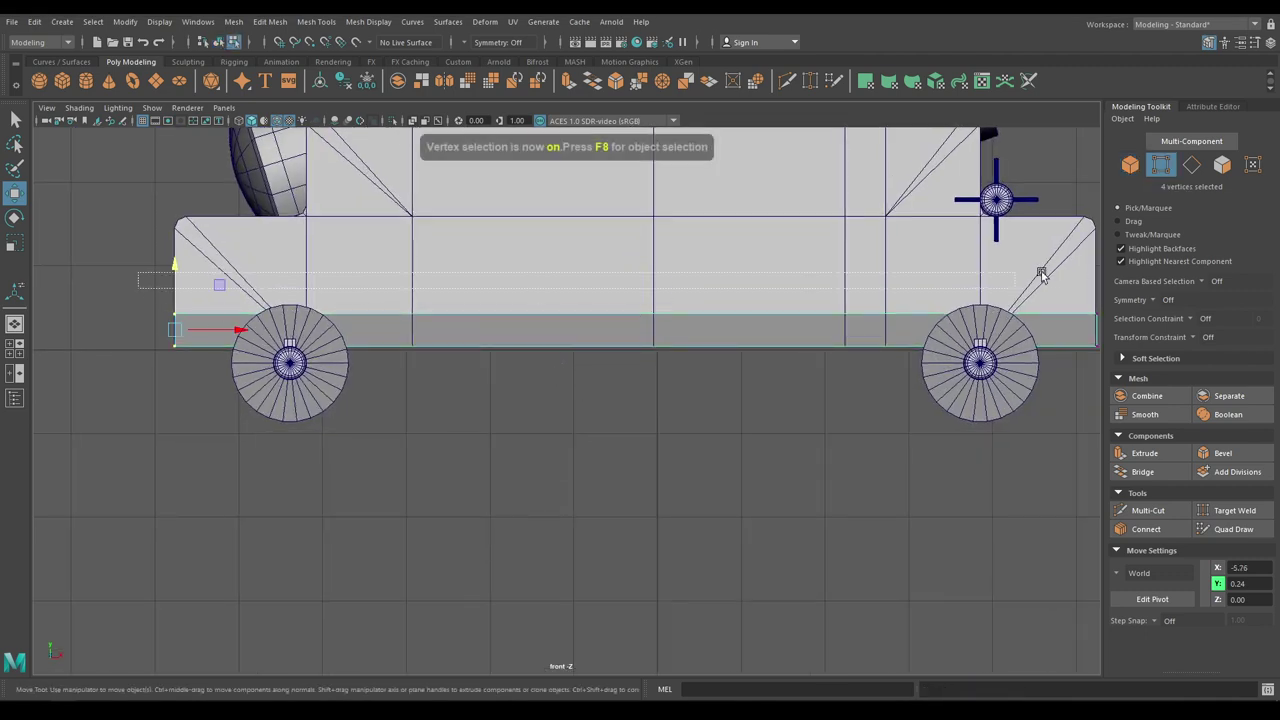
drag(1041, 272, 1121, 326)
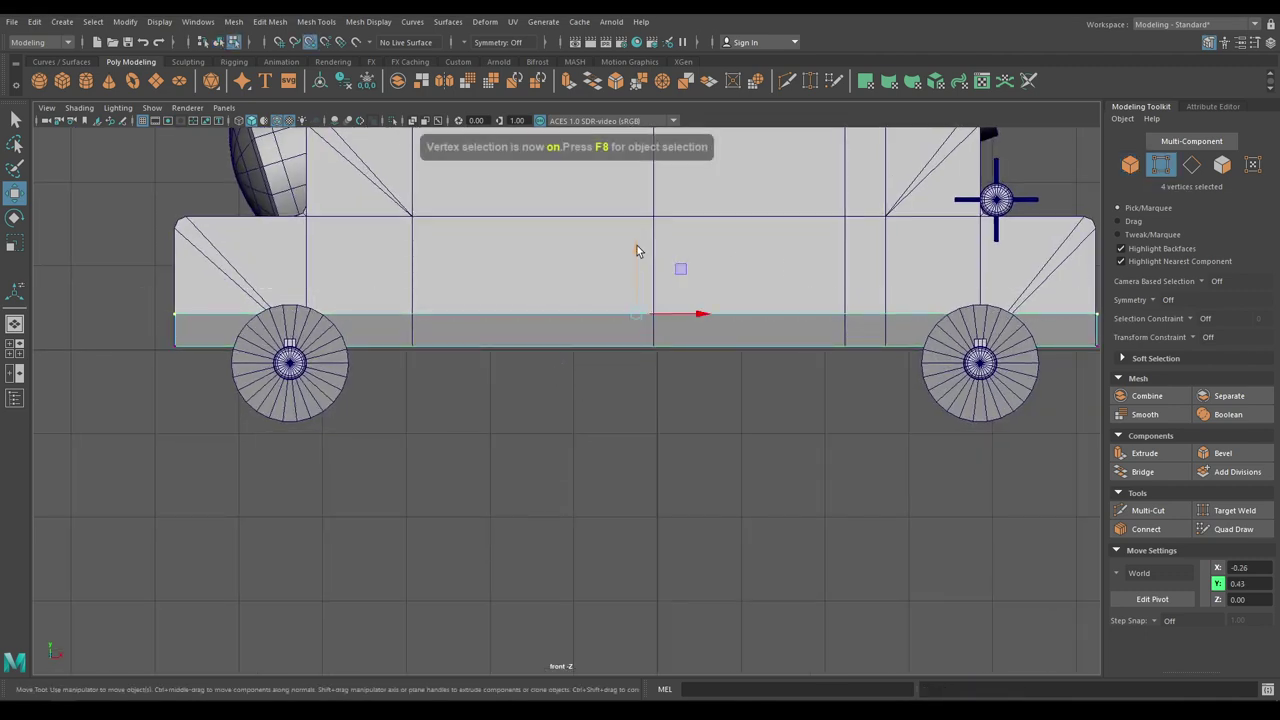
mouse_move(637, 245)
mouse_down()
mouse_move(634, 302)
mouse_move(635, 245)
mouse_up()
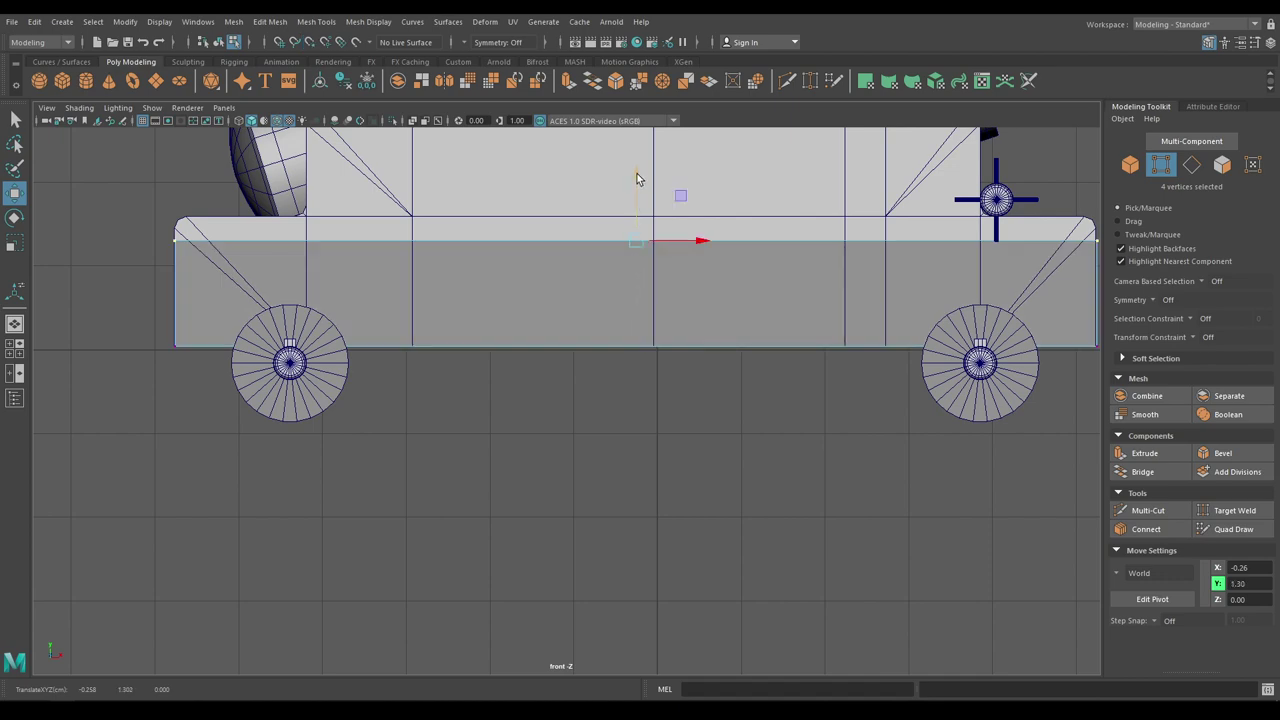
drag(637, 178, 627, 290)
key(space)
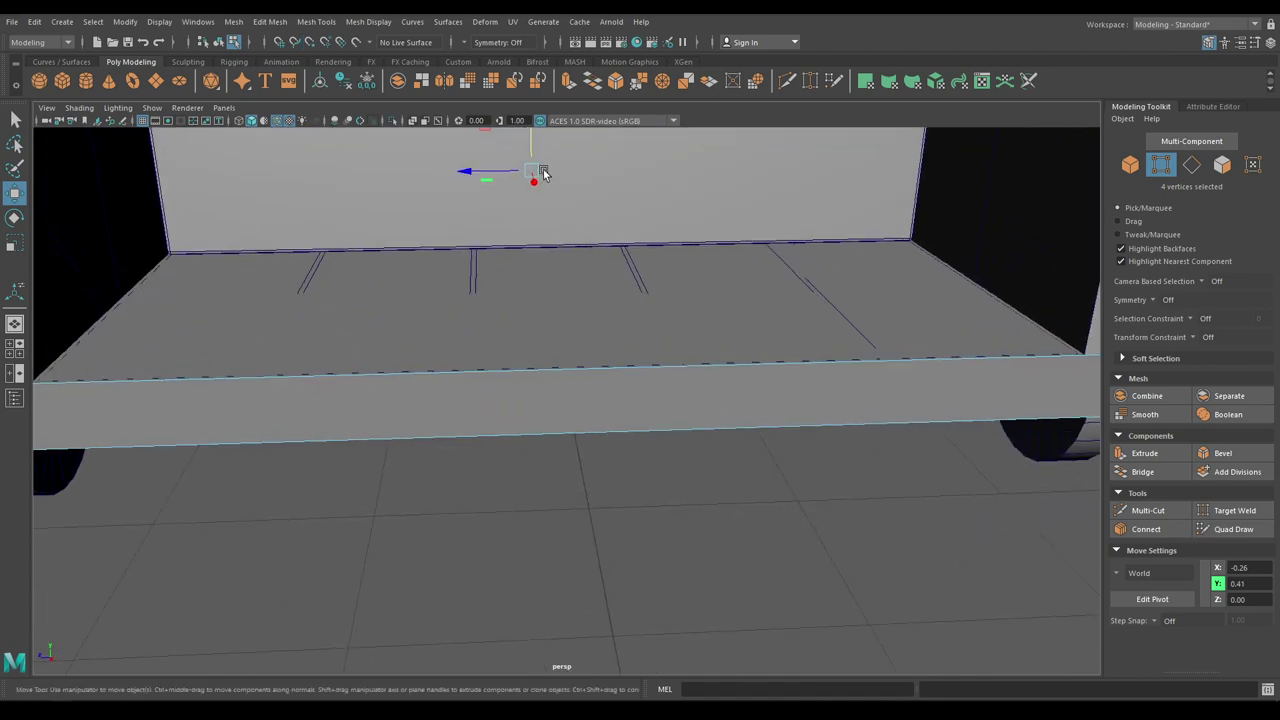
Step: Isolate the slab, delete its top and bottom faces, and show the hidden carriage parts again
alt+drag(543, 174, 633, 178)
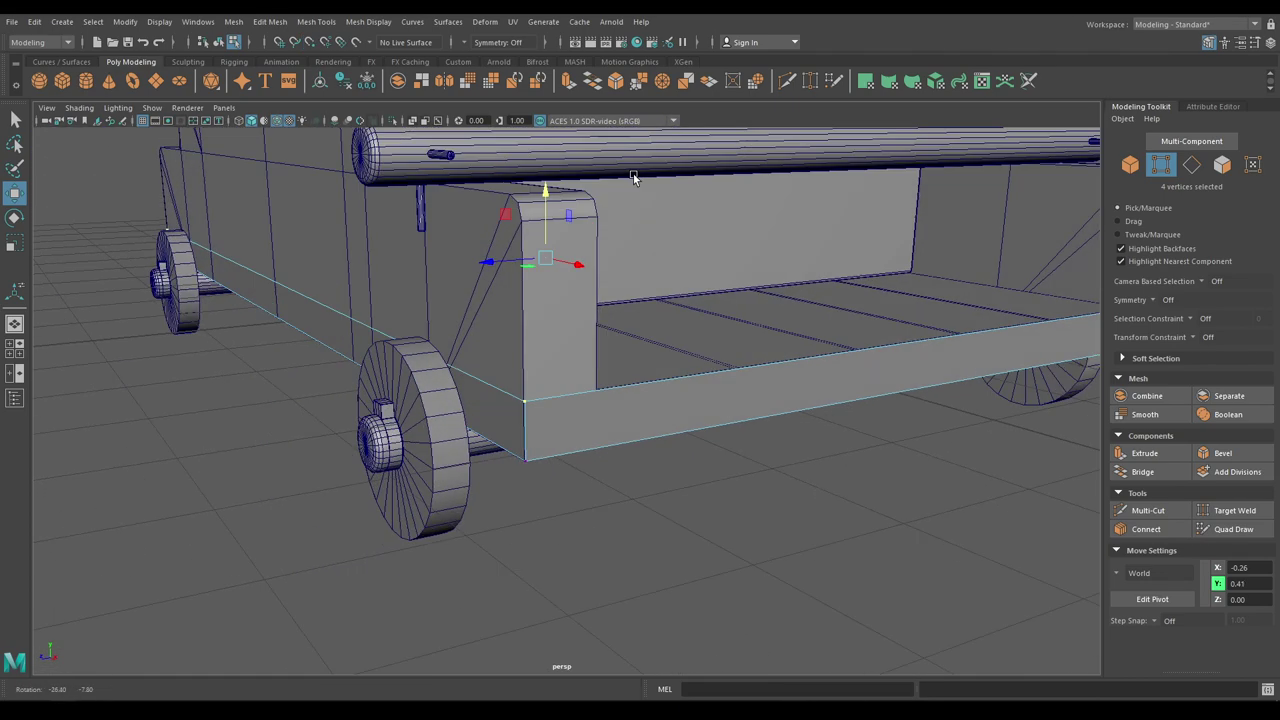
mouse_move(652, 340)
right_down()
mouse_move(752, 351)
mouse_move(732, 306)
mouse_move(659, 315)
mouse_move(660, 345)
right_up()
scroll(743, 407, down, 2)
key(alt+h)
alt+drag(666, 343, 646, 363)
click(646, 363)
key(Delete)
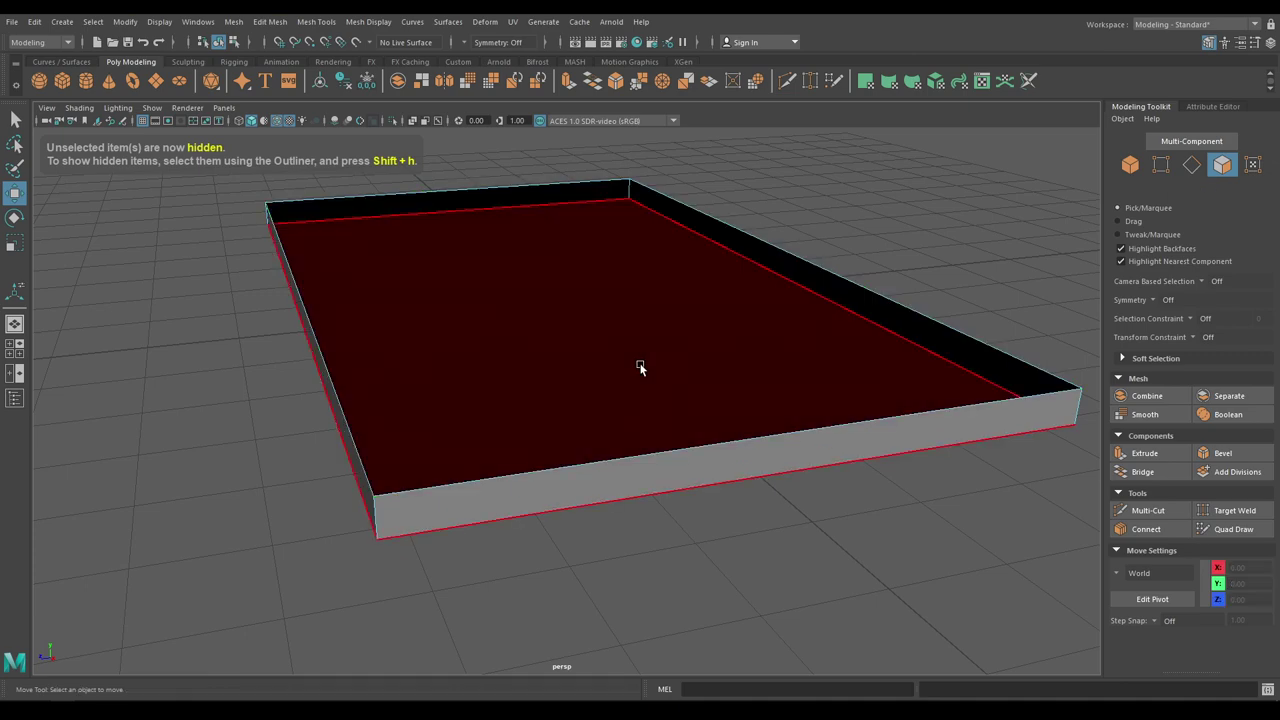
right_drag(538, 278, 652, 239)
key(ctrl+shift+h)
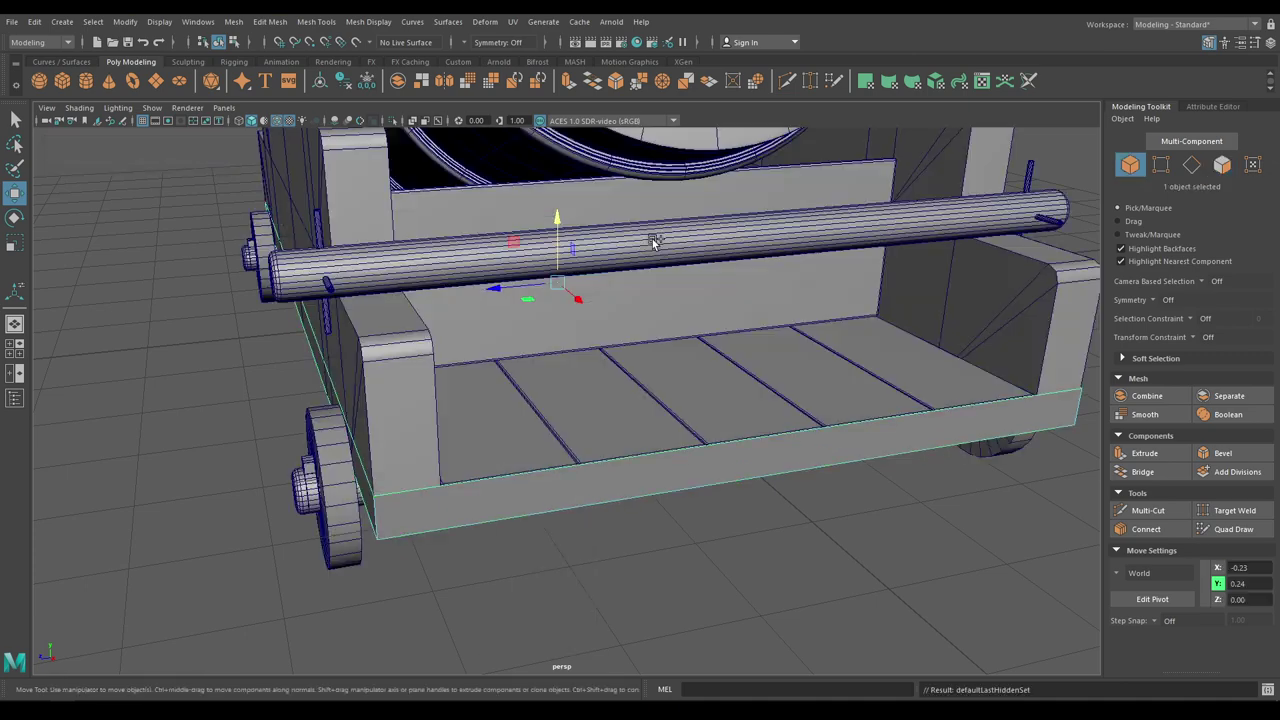
Step: Undo the previous extrusion and extrude the slab's four side faces with a thickness of 0.04
key(ctrl+z)
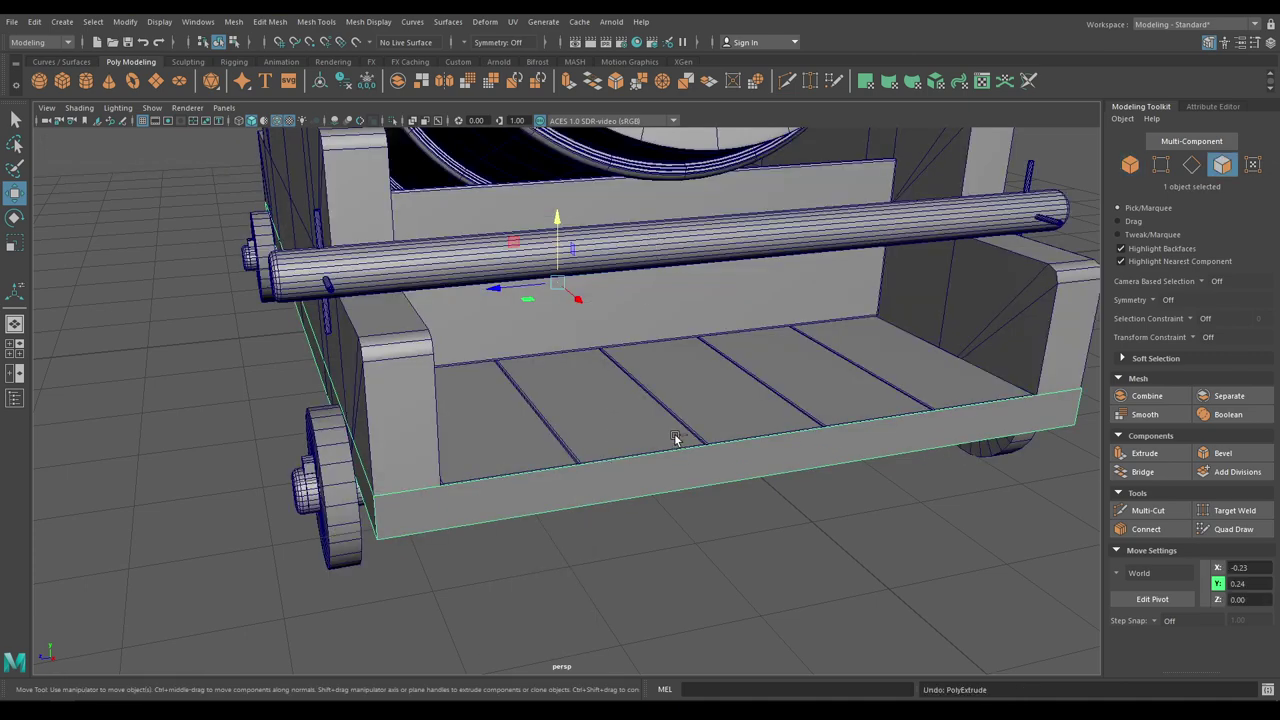
key(ctrl+e)
drag(892, 309, 896, 309)
alt+drag(505, 380, 641, 489)
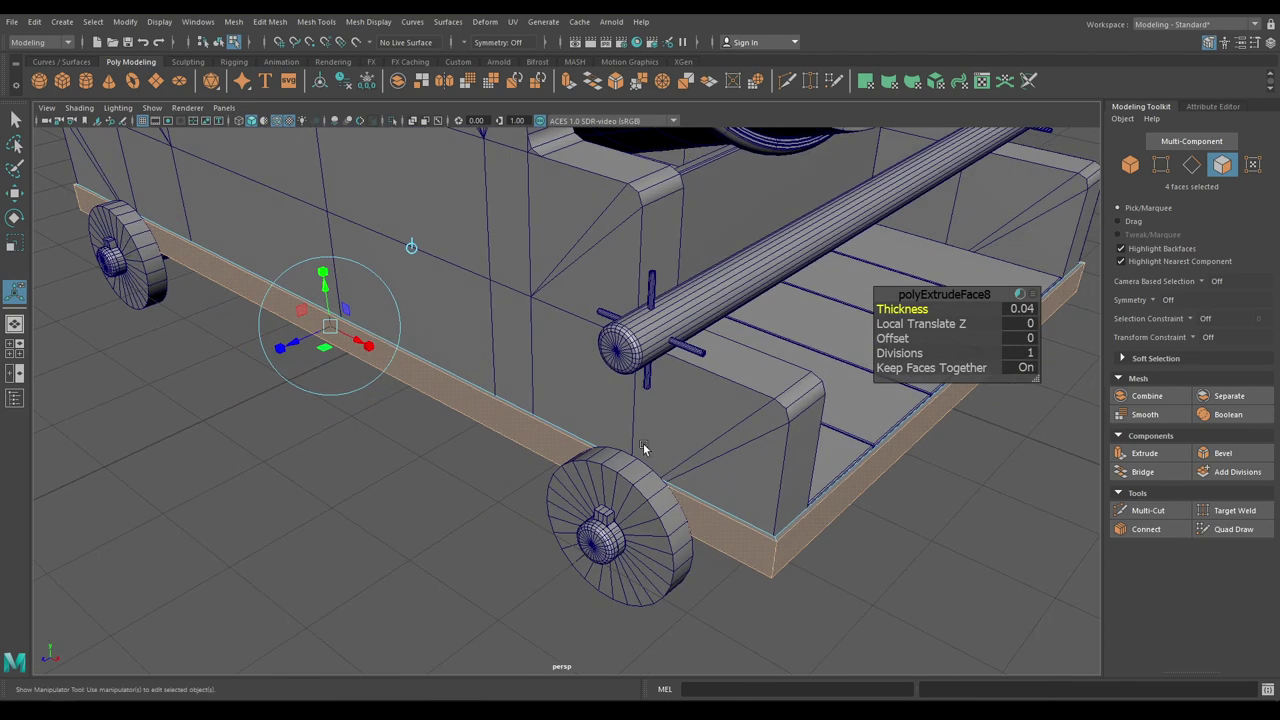
key(w)
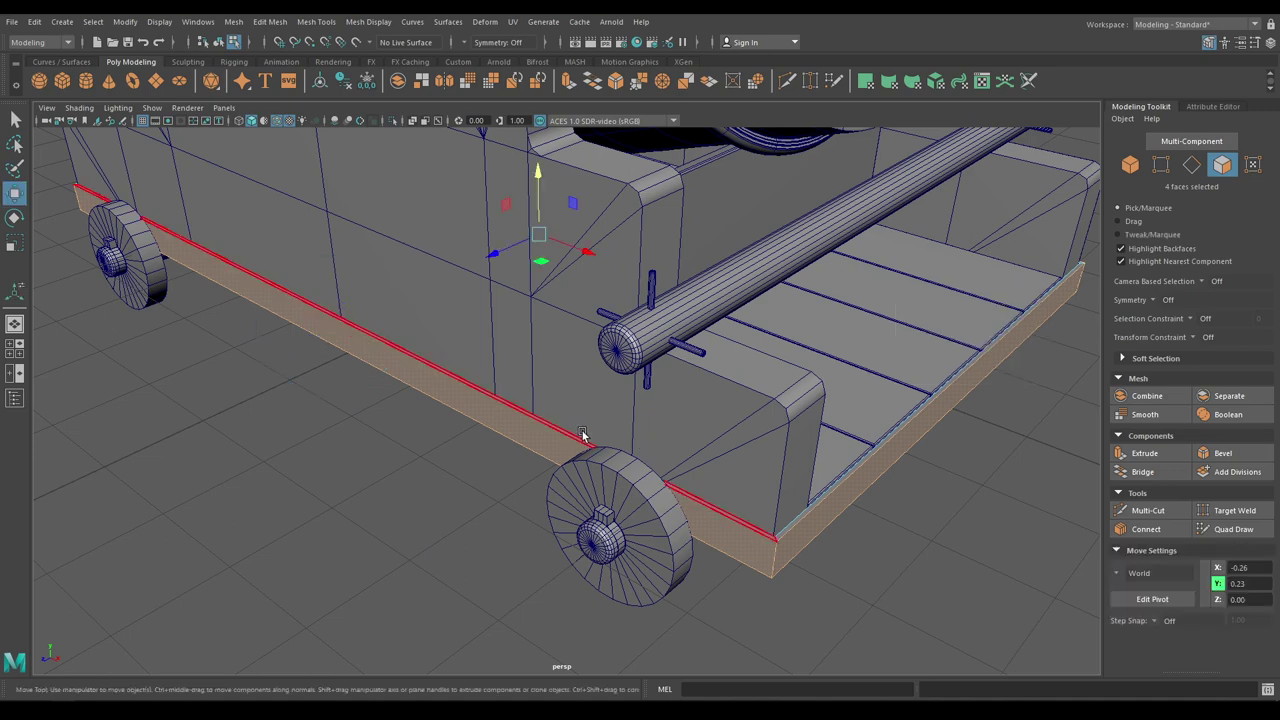
Step: Bevel the base frame's upper and lower edge loops, inner and outer, with fraction 0.38 and 2 segments
alt+middle_drag(583, 437, 483, 400)
alt+right_drag(483, 400, 612, 324)
click(646, 481)
double_click(646, 479)
shift+double_click(686, 524)
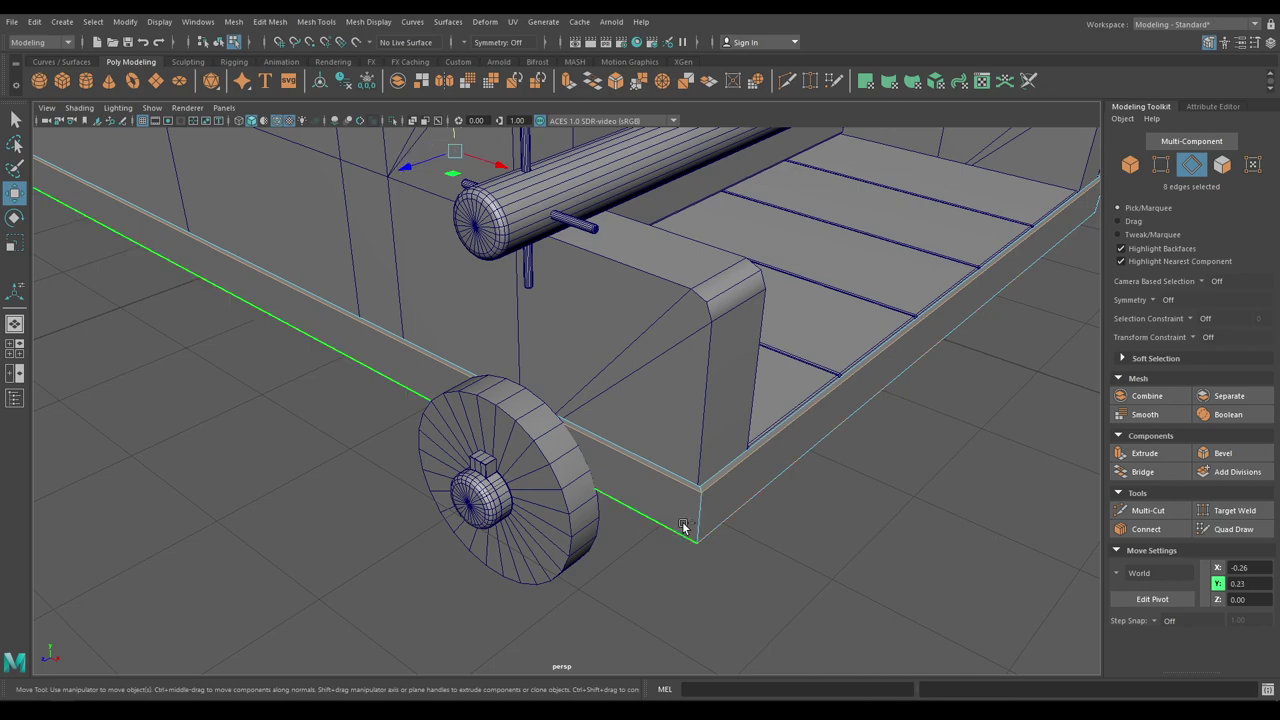
shift+right_drag(729, 500, 729, 461)
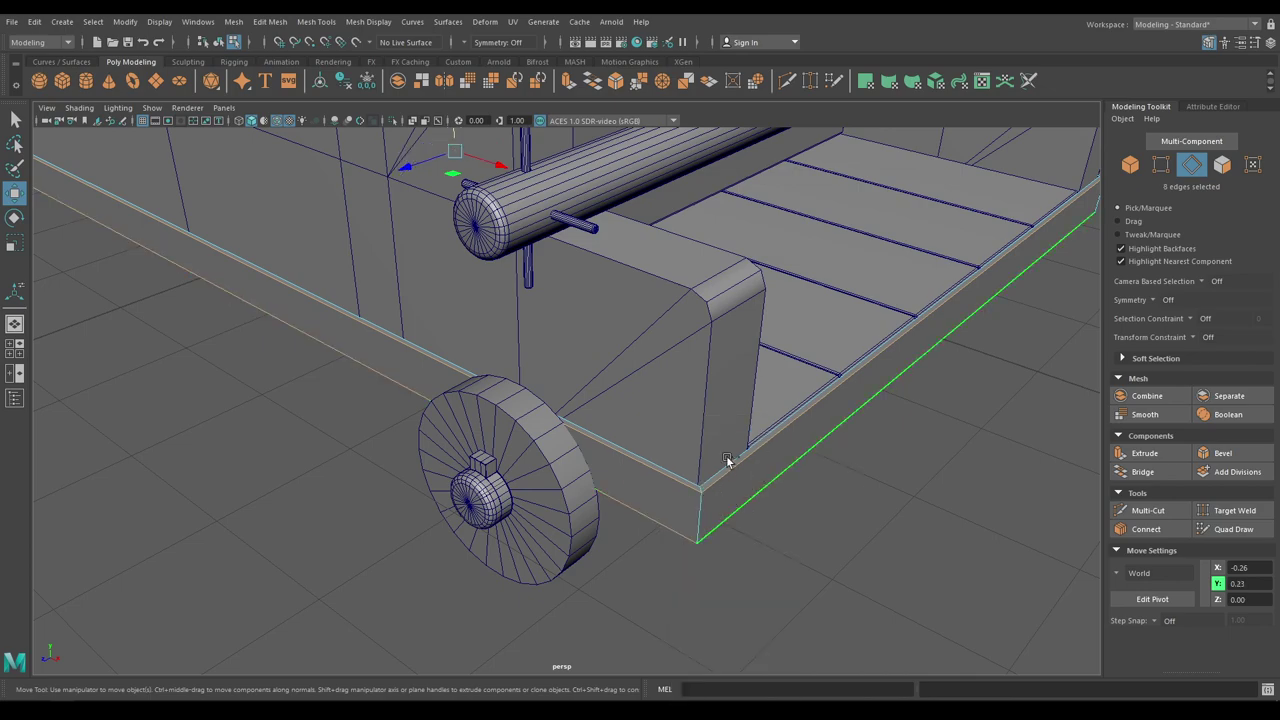
shift+double_click(693, 482)
alt+drag(712, 532, 704, 242)
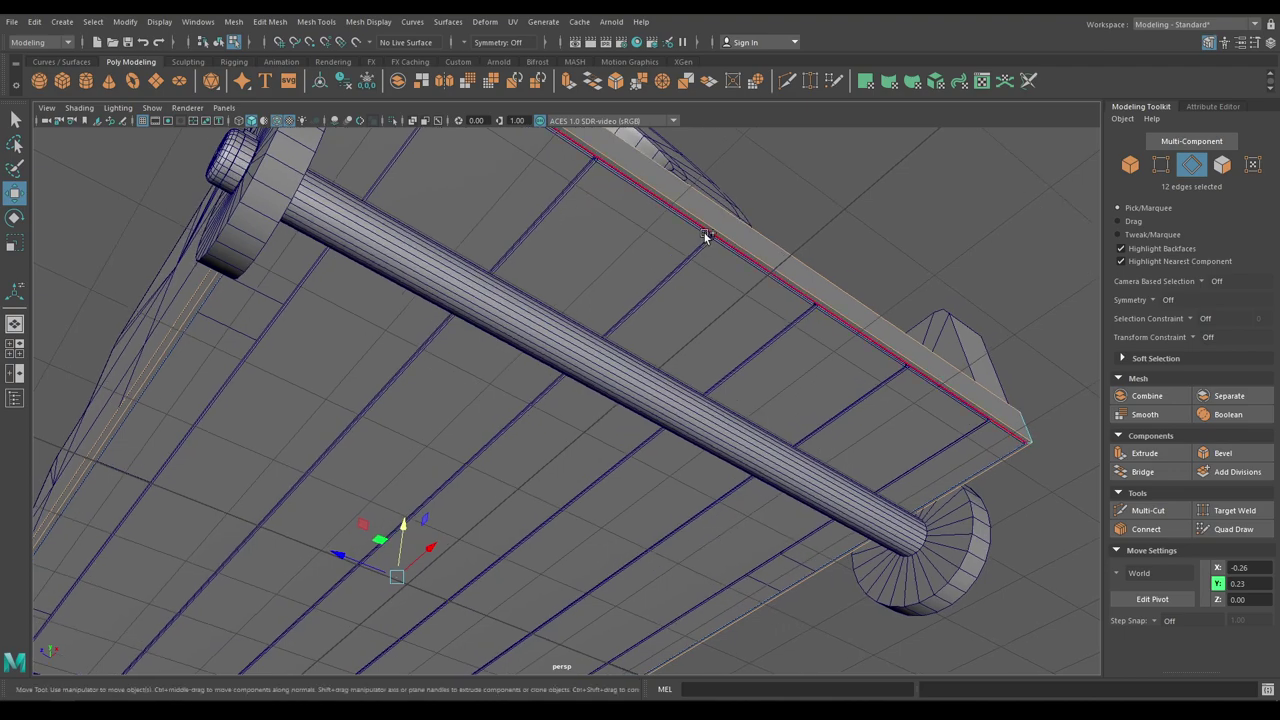
shift+double_click(705, 236)
alt+drag(657, 283, 677, 488)
scroll(677, 488, up, 3)
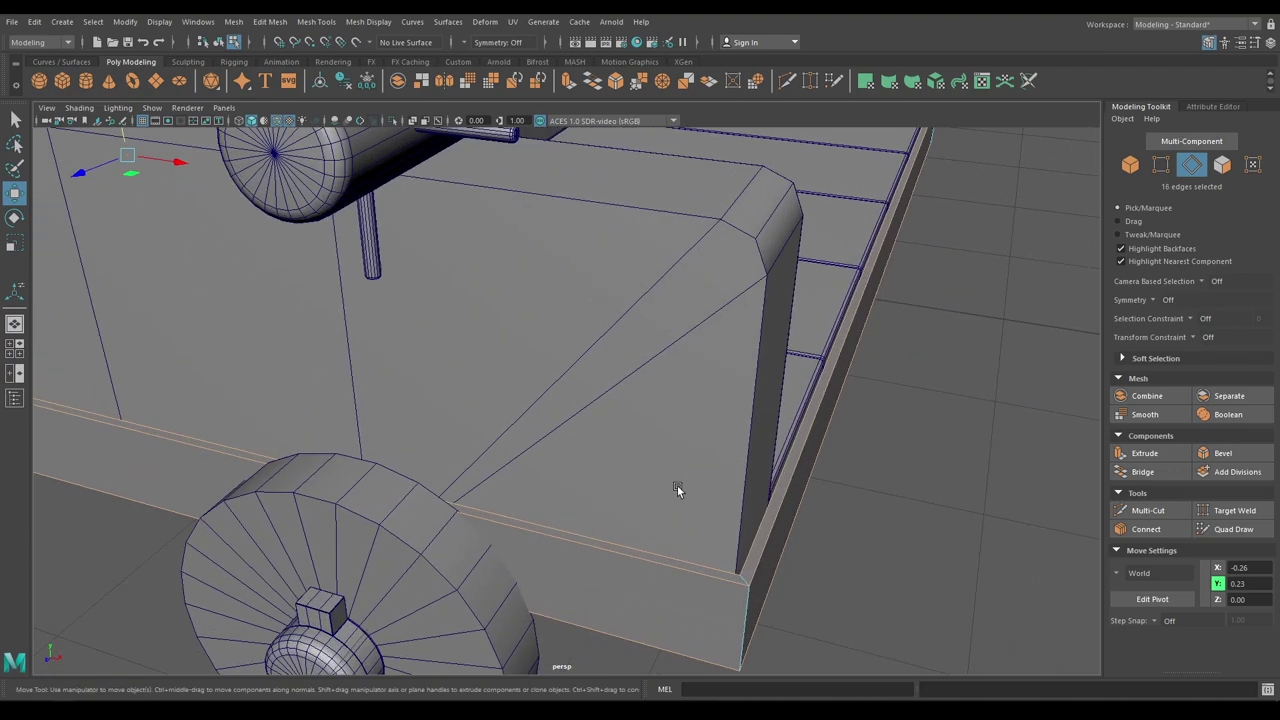
shift+right_drag(677, 488, 749, 462)
alt+middle_drag(820, 555, 718, 487)
scroll(718, 487, up, 3)
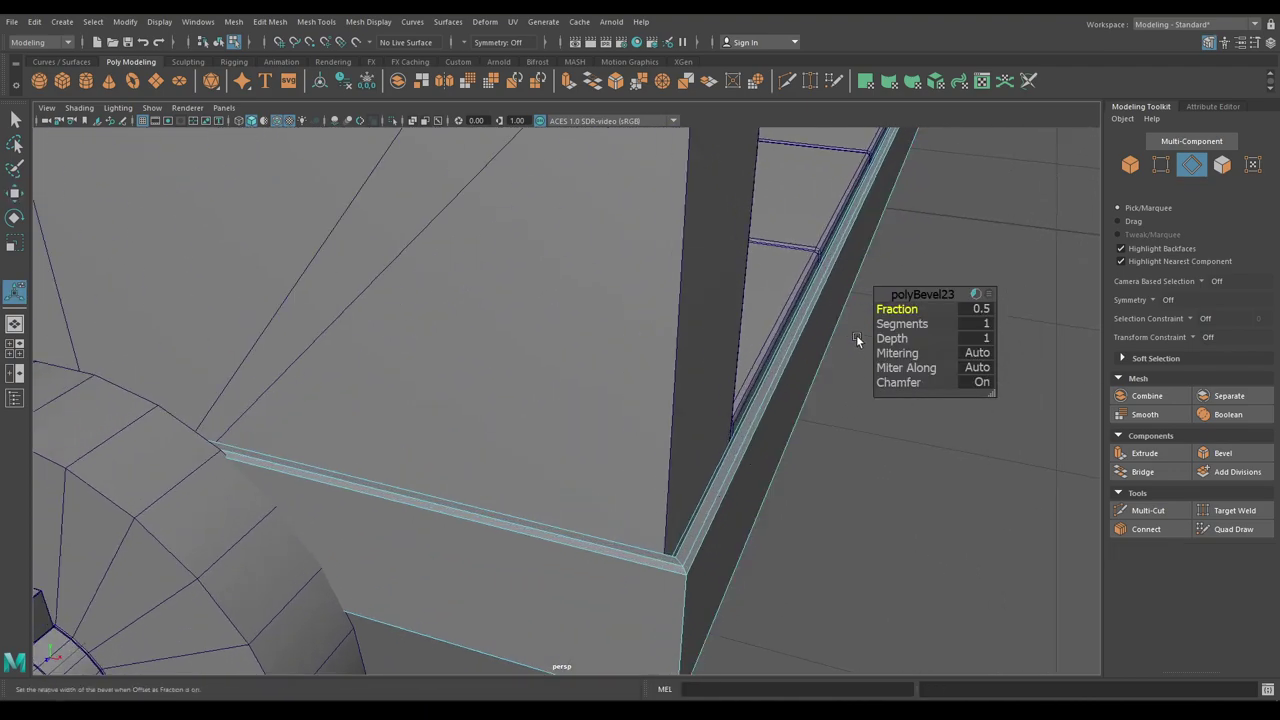
mouse_move(903, 326)
mouse_down()
mouse_move(948, 327)
mouse_move(908, 314)
mouse_up()
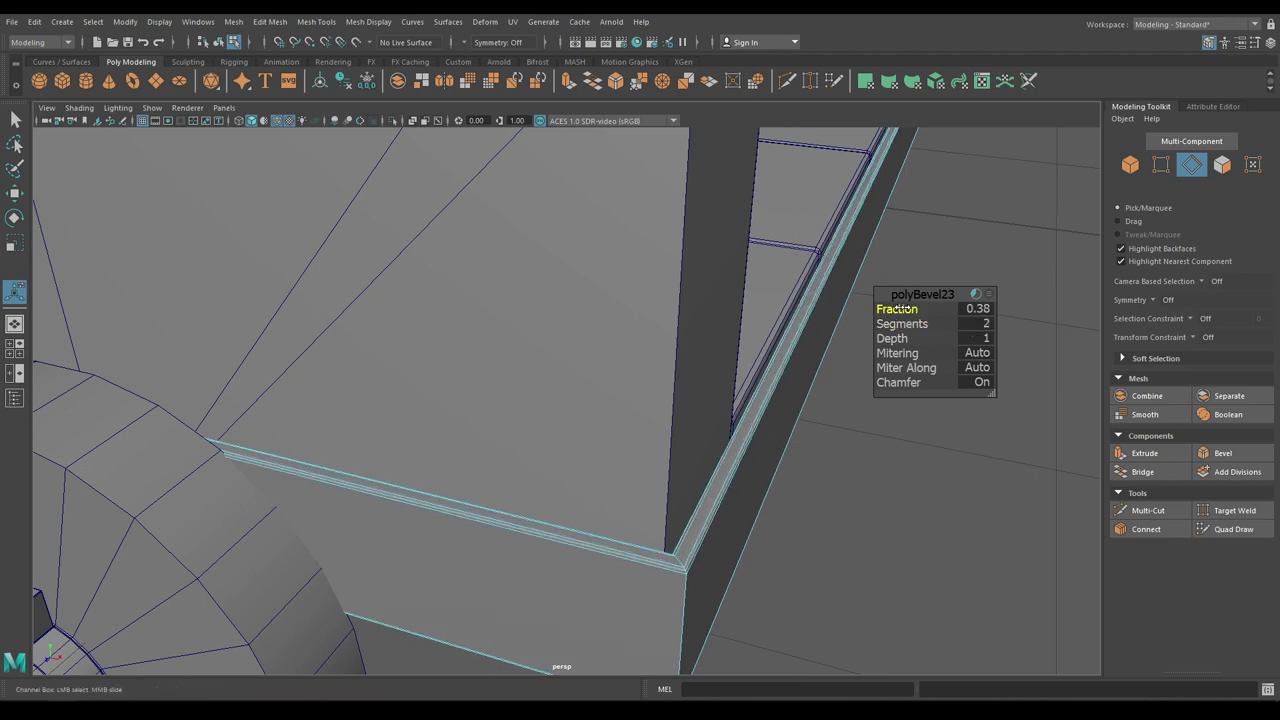
key(w)
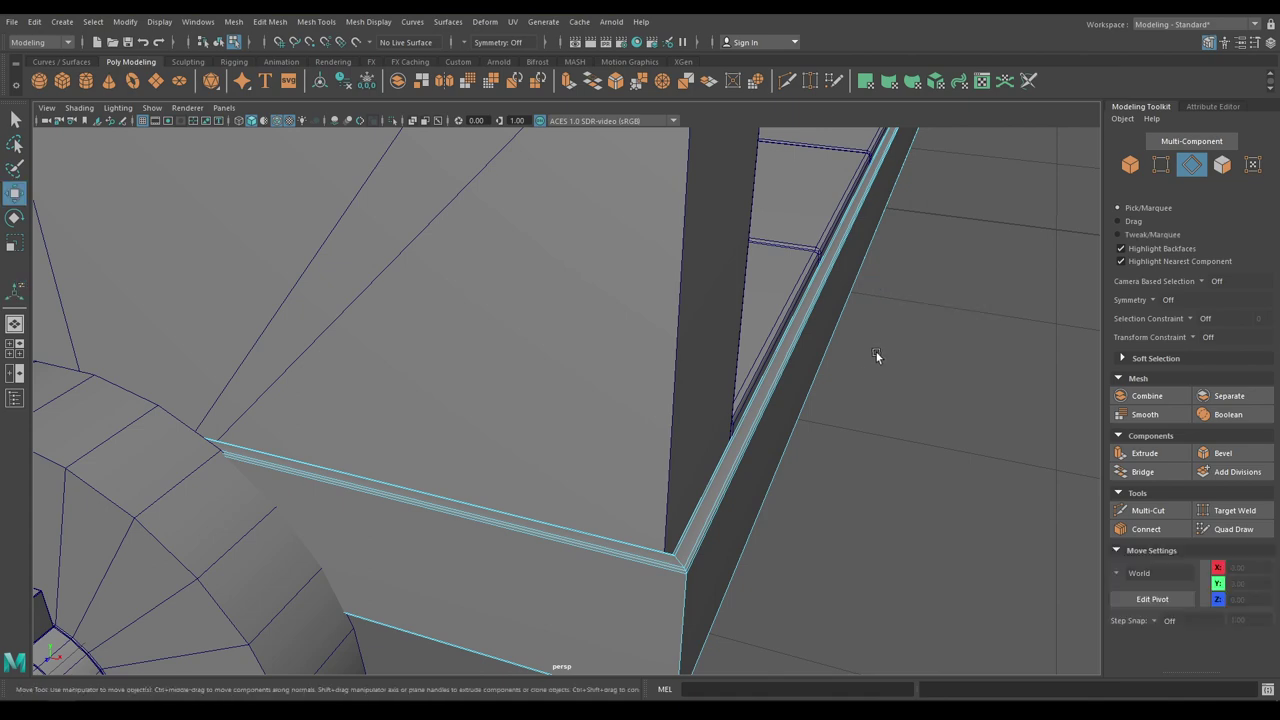
Step: Assign the existing blinn1 material to the base frame, deselect it, and turn off the wireframe overlay on shaded objects
right_drag(846, 342, 908, 326)
click(776, 390)
right_drag(776, 388, 872, 664)
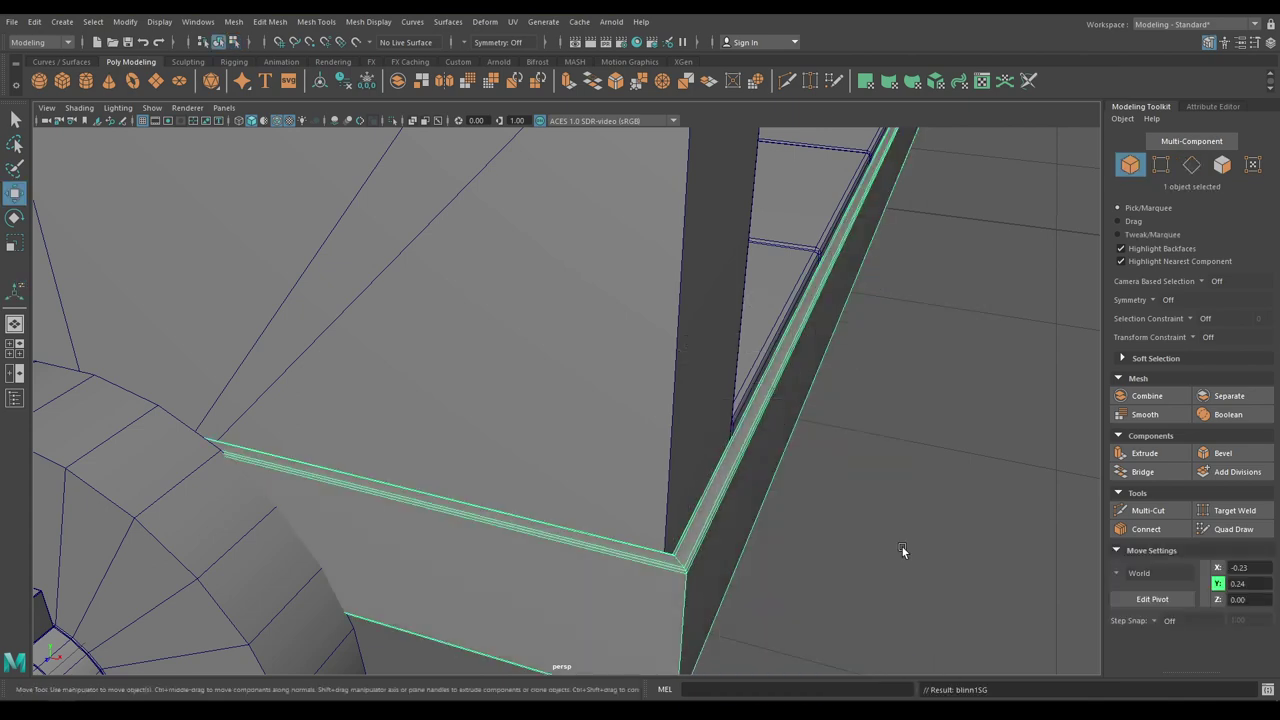
click(902, 547)
scroll(862, 534, down, 7)
click(278, 120)
scroll(486, 338, down, 3)
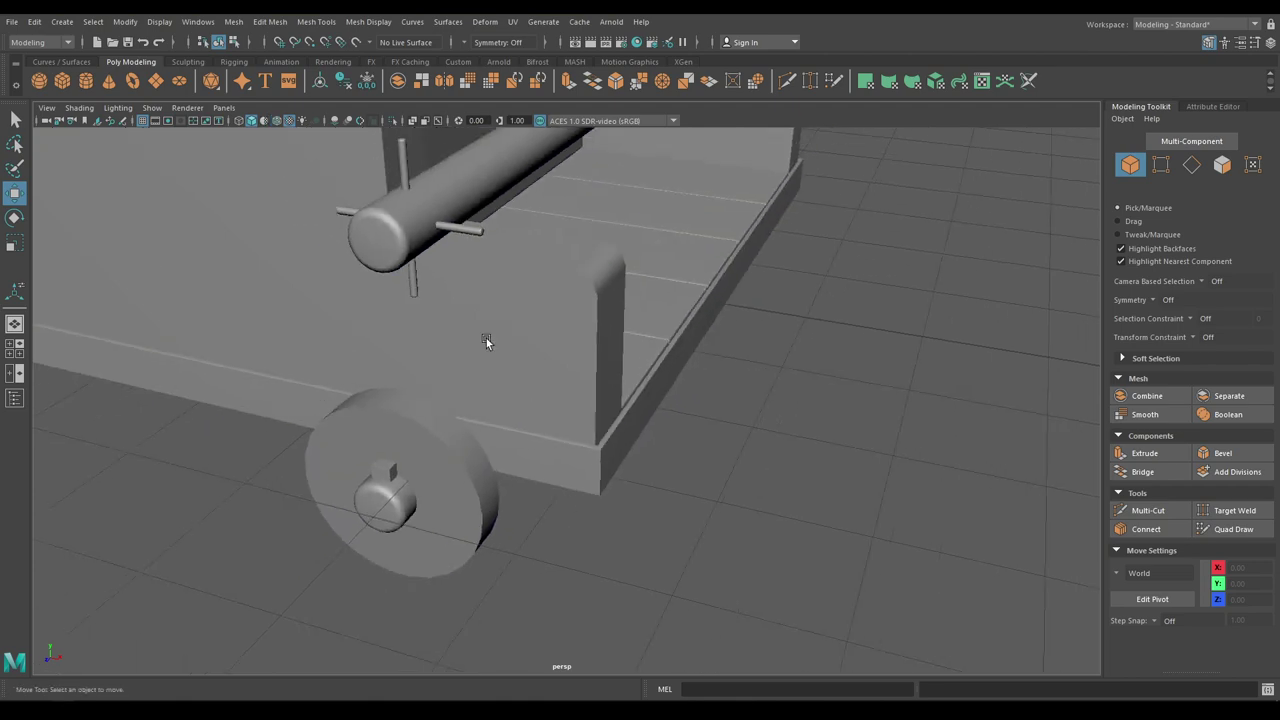
Step: Examine the shaded carriage, base frame and wheels from the front, side and rear
mouse_move(486, 338)
alt+mouse_down()
mouse_move(439, 296)
mouse_move(529, 333)
mouse_move(536, 438)
alt+mouse_up()
scroll(537, 480, up, 3)
scroll(634, 504, down, 3)
alt+drag(634, 504, 462, 325)
alt+drag(488, 414, 553, 404)
alt+middle_drag(553, 403, 566, 430)
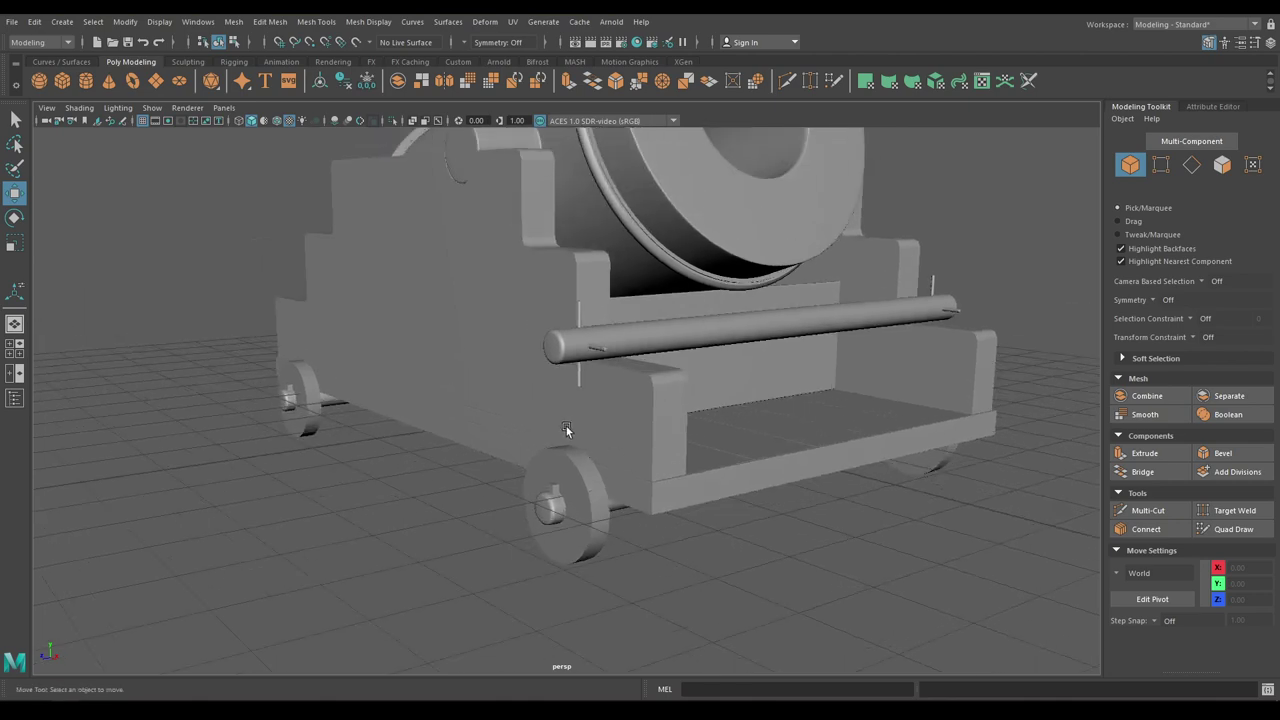
scroll(590, 440, down, 4)
alt+drag(594, 437, 565, 420)
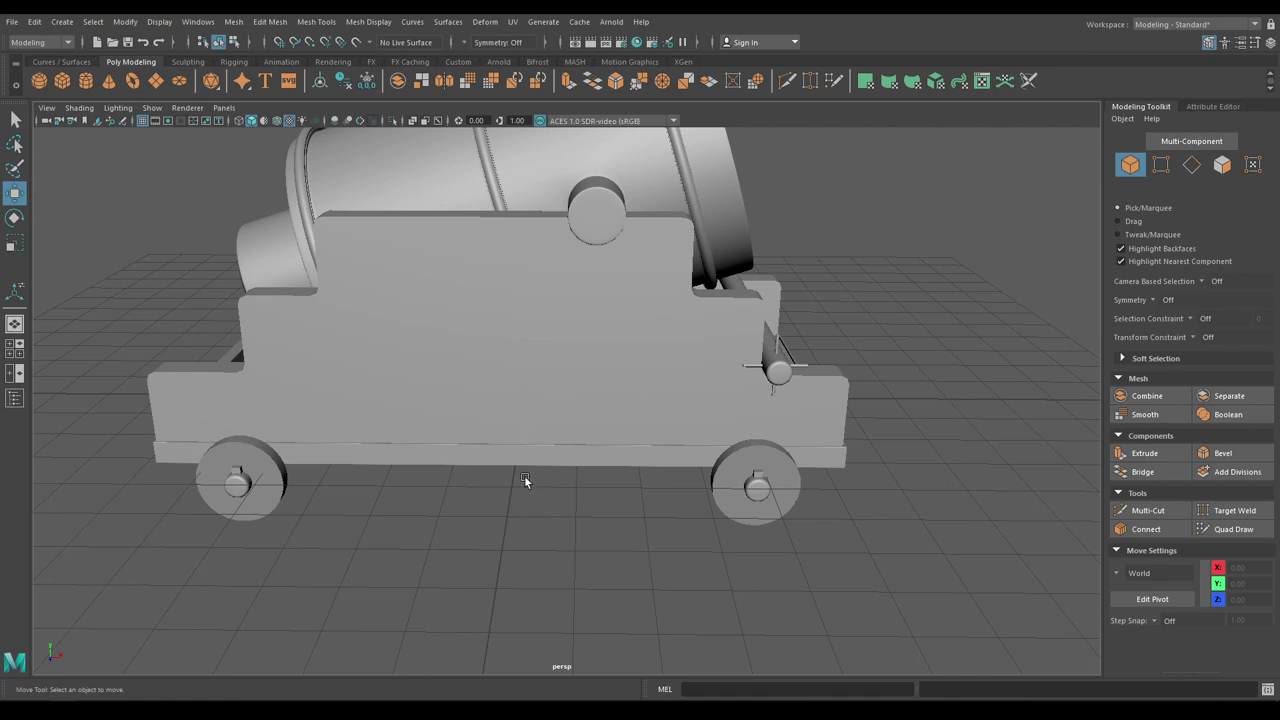
scroll(524, 475, down, 3)
alt+drag(516, 335, 557, 407)
scroll(531, 421, up, 2)
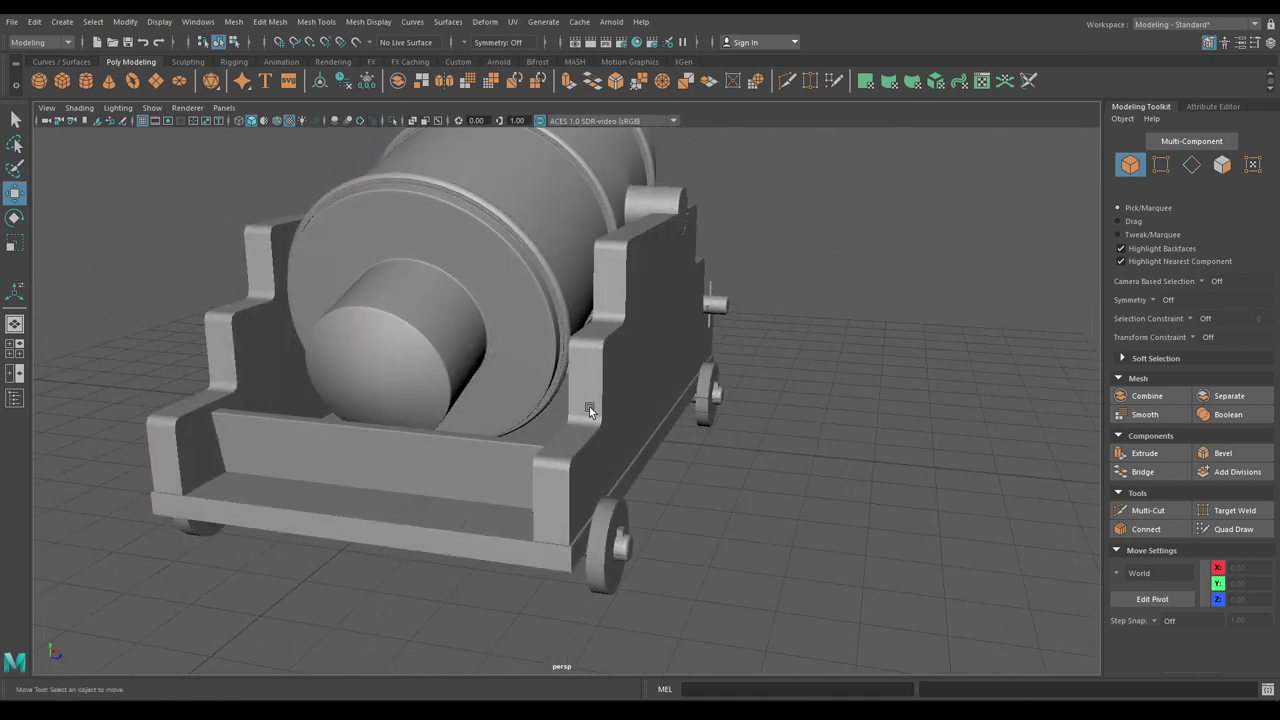
Step: Isolate the carriage's stepped side panel and switch it to face selection
click(589, 406)
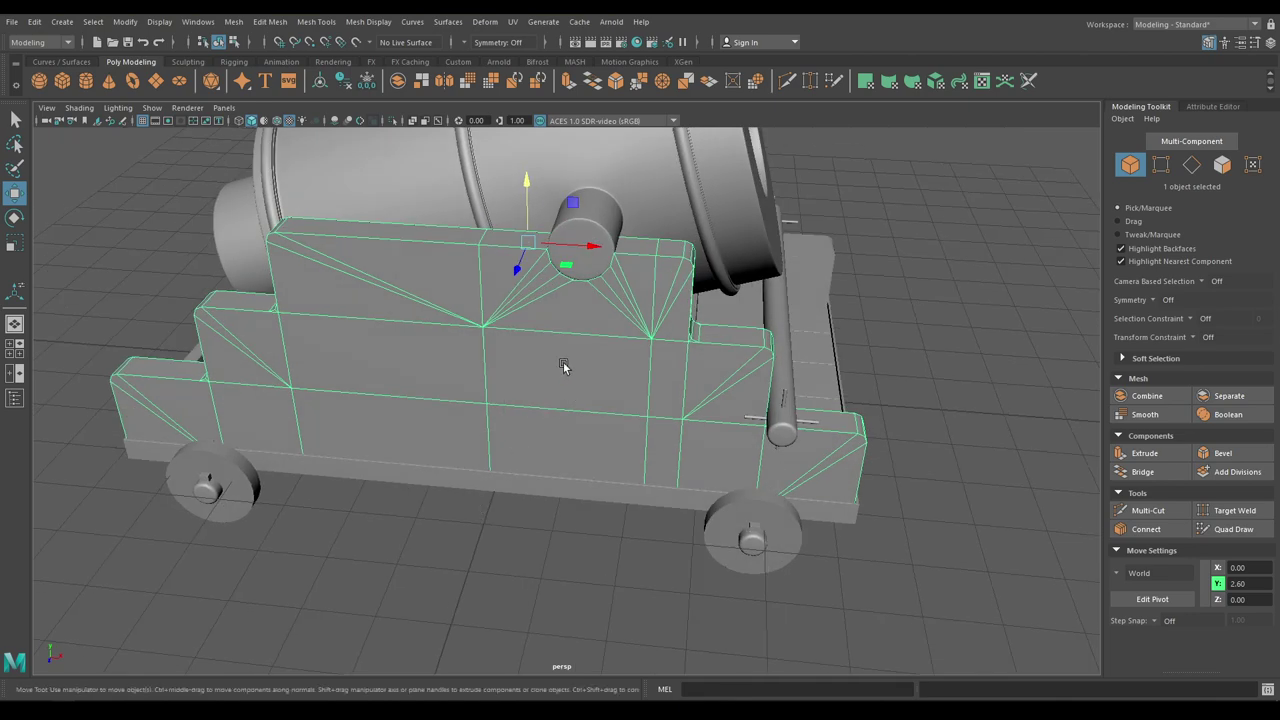
key(alt+h)
alt+drag(524, 340, 572, 360)
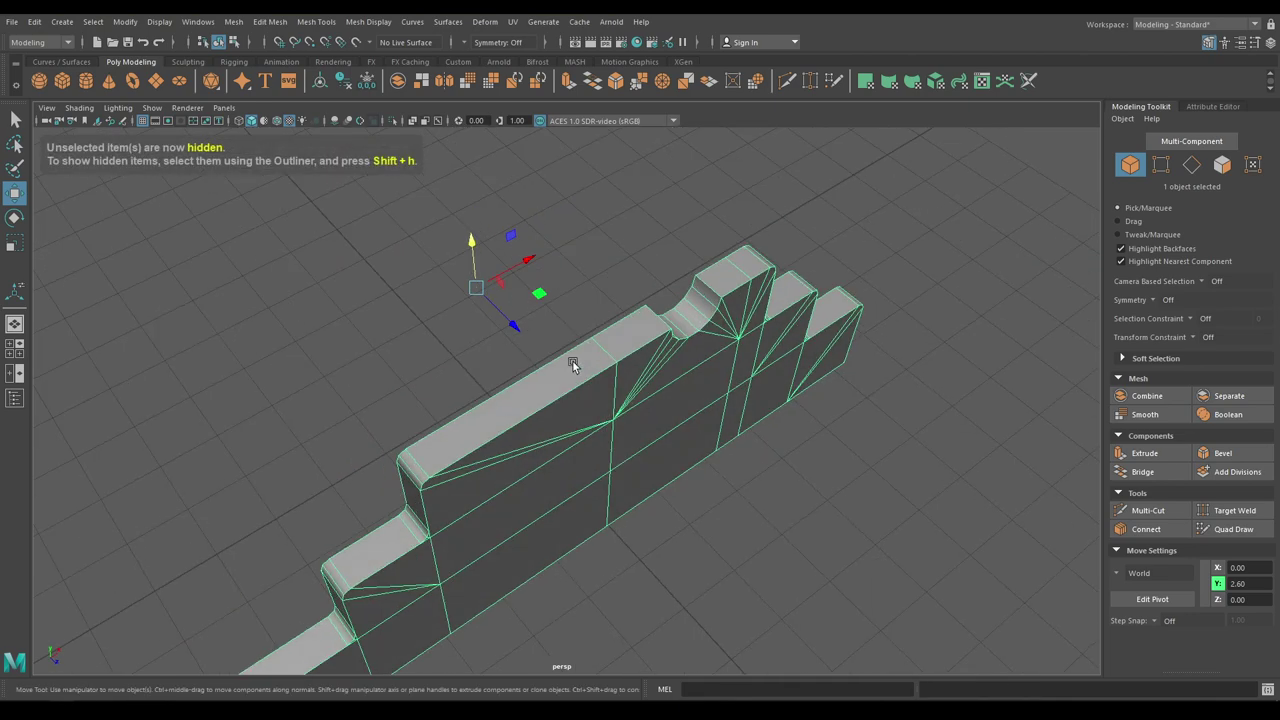
scroll(572, 360, up, 2)
alt+middle_drag(572, 360, 558, 277)
right_drag(558, 277, 562, 308)
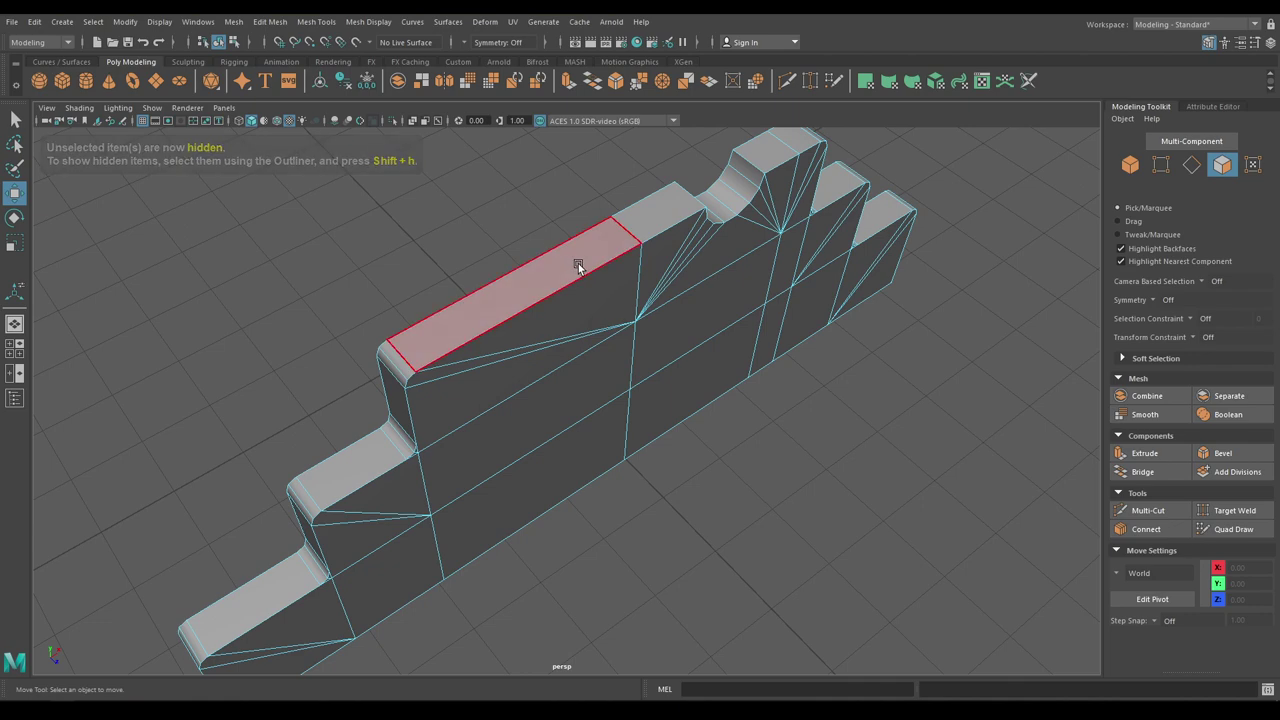
Step: Select the loop of narrow faces around the side panel's outline, leaving out the faces along its underside
click(578, 263)
shift+double_click(653, 224)
alt+drag(677, 322, 604, 270)
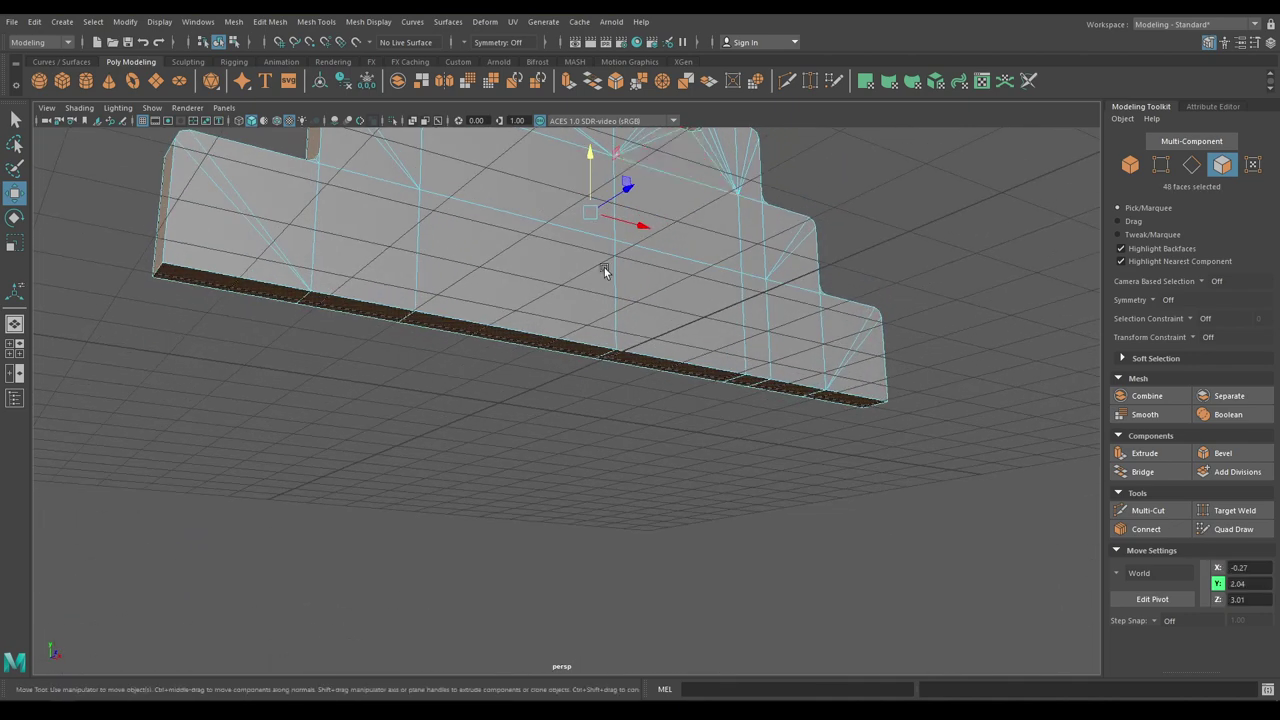
alt+drag(209, 358, 214, 312)
ctrl+click(264, 230)
ctrl+click(353, 240)
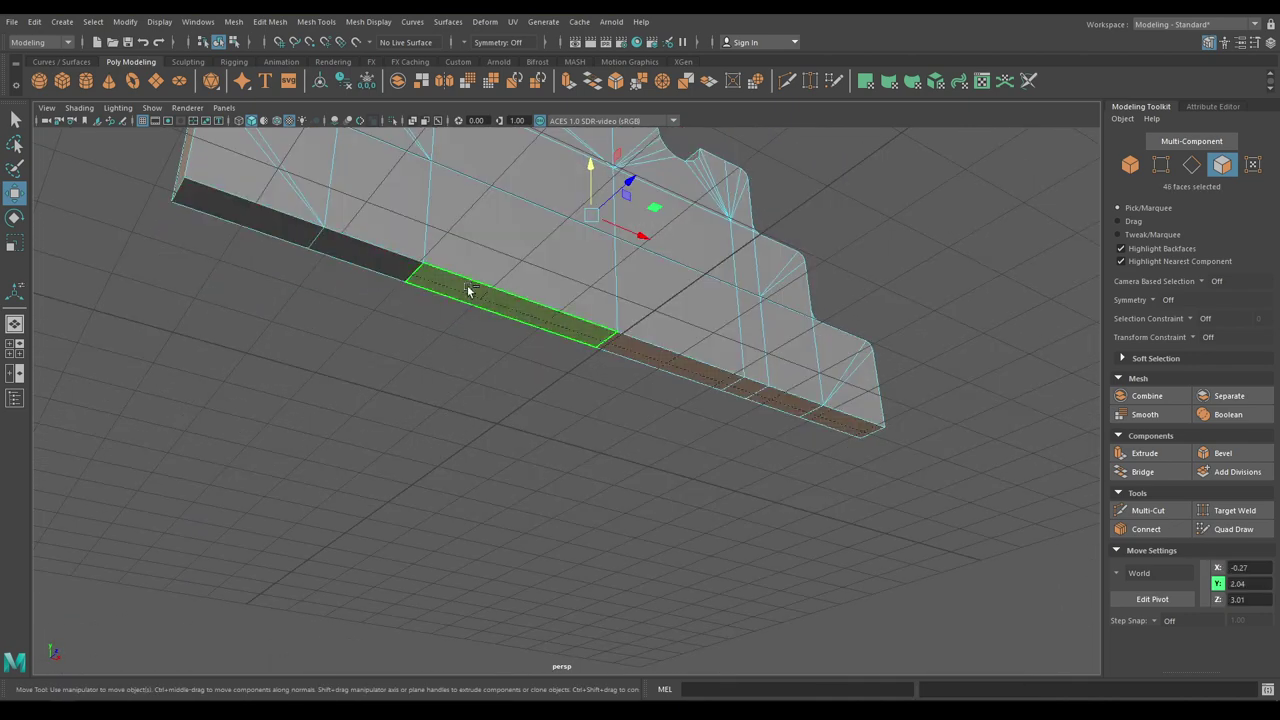
ctrl+click(470, 288)
ctrl+click(658, 360)
ctrl+click(777, 404)
ctrl+click(834, 418)
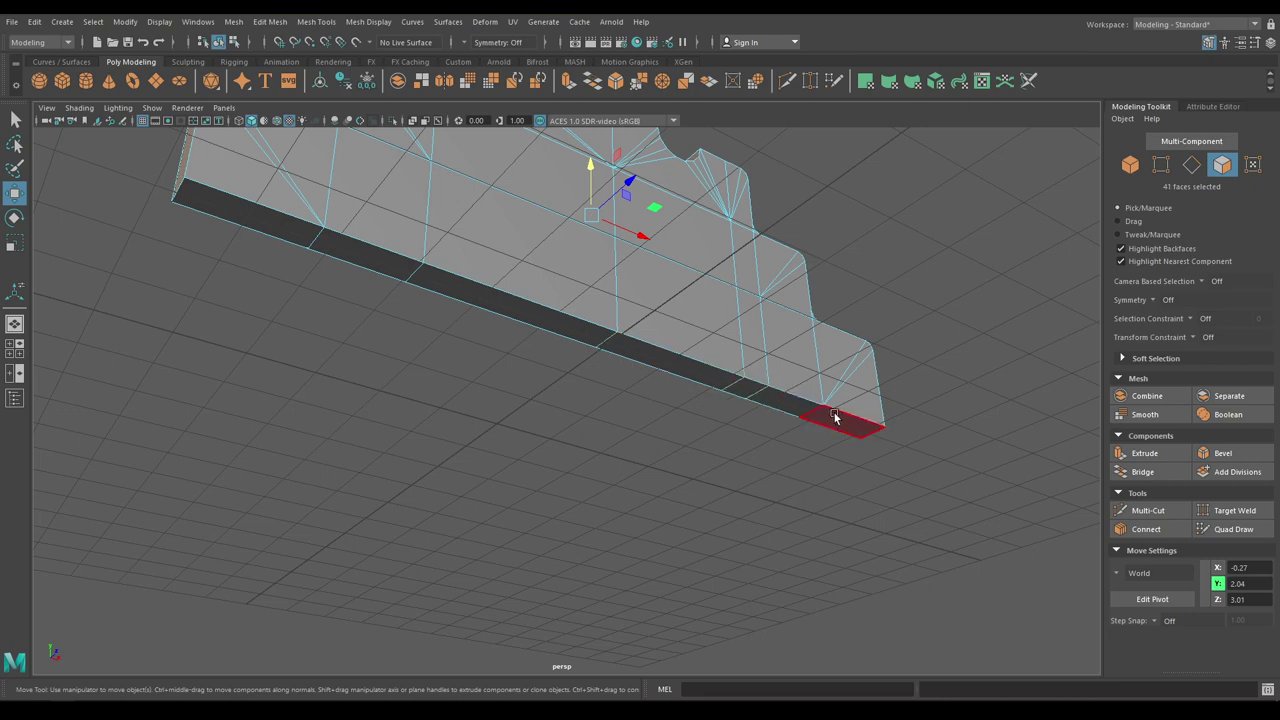
Step: Drop the curved trunnion notch's faces from the selection and chip off the remaining outline faces as a separate mesh
alt+drag(843, 376, 697, 429)
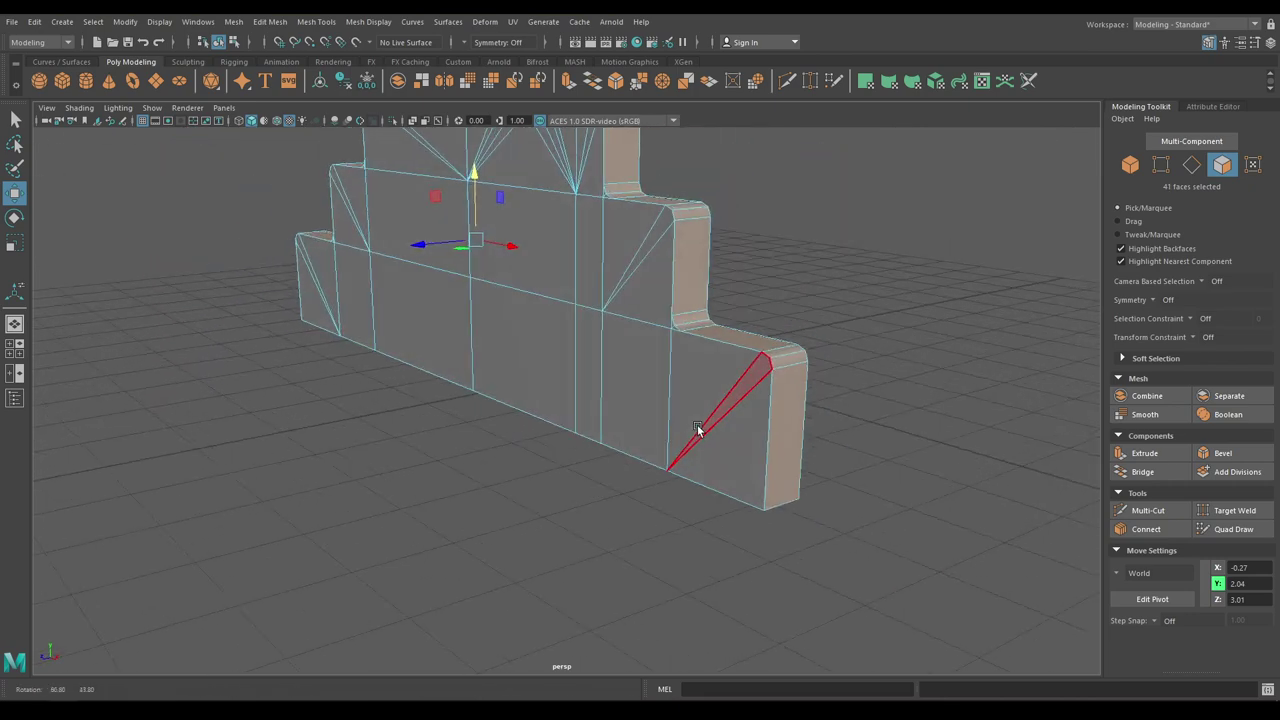
mouse_move(622, 388)
alt+mouse_down()
mouse_move(640, 406)
mouse_move(680, 394)
mouse_move(686, 477)
mouse_move(678, 428)
mouse_move(631, 398)
alt+mouse_up()
ctrl+click(607, 381)
ctrl+click(623, 392)
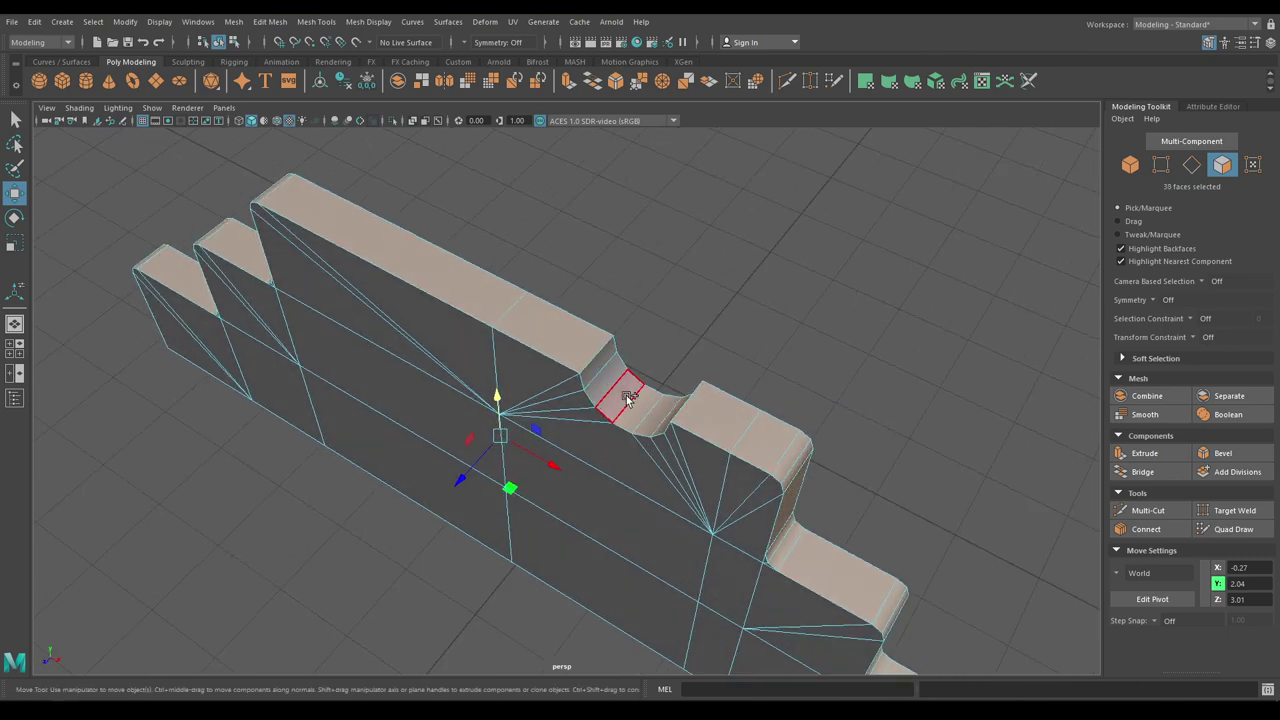
ctrl+click(643, 406)
ctrl+click(651, 418)
alt+drag(651, 419, 709, 425)
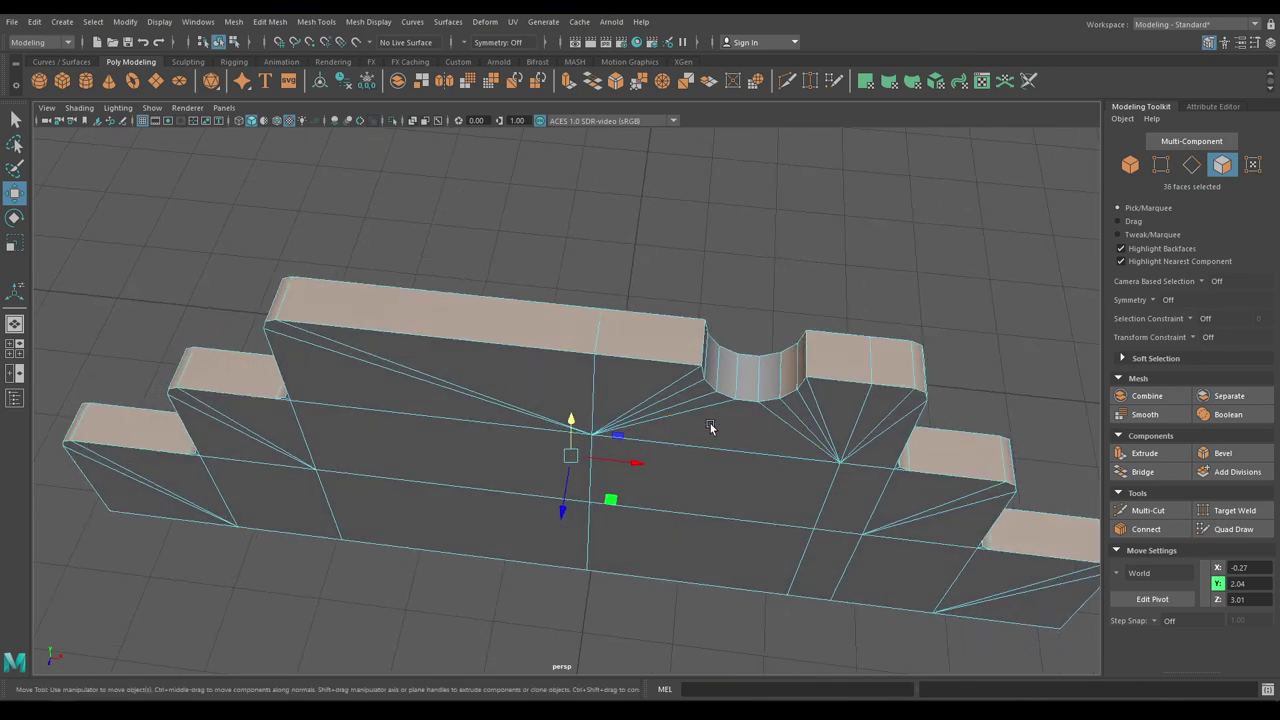
ctrl+click(803, 370)
alt+drag(765, 467, 749, 420)
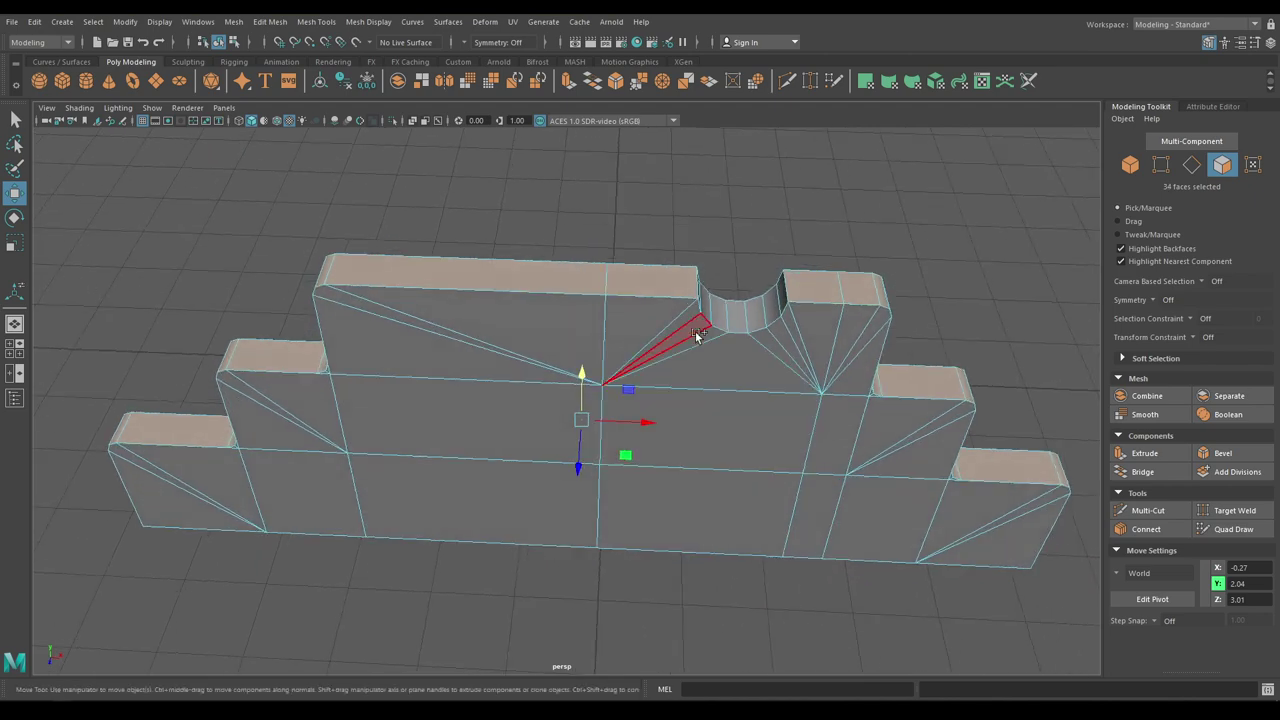
shift+right_drag(696, 333, 680, 575)
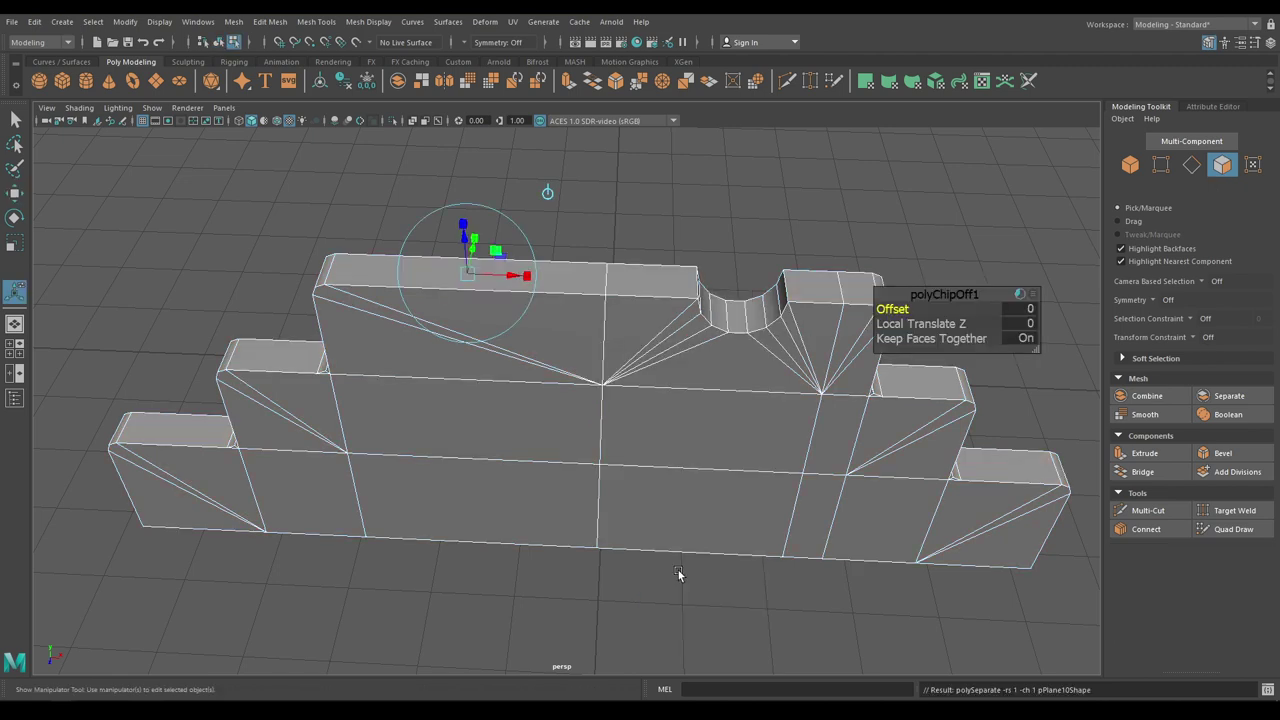
Step: Combine the two separated outline strips on either side of the trunnion notch into one trim mesh
key(w)
right_drag(597, 339, 636, 308)
click(601, 288)
click(565, 283)
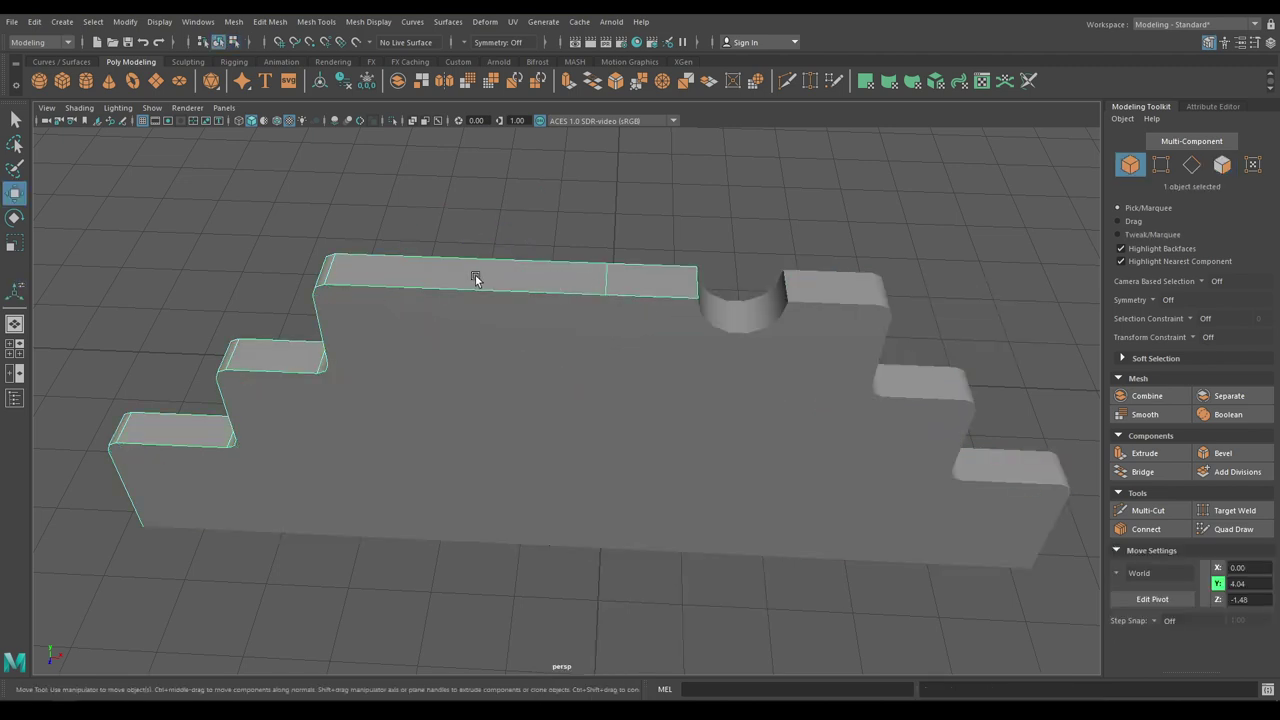
click(810, 284)
shift+right_drag(753, 268, 745, 524)
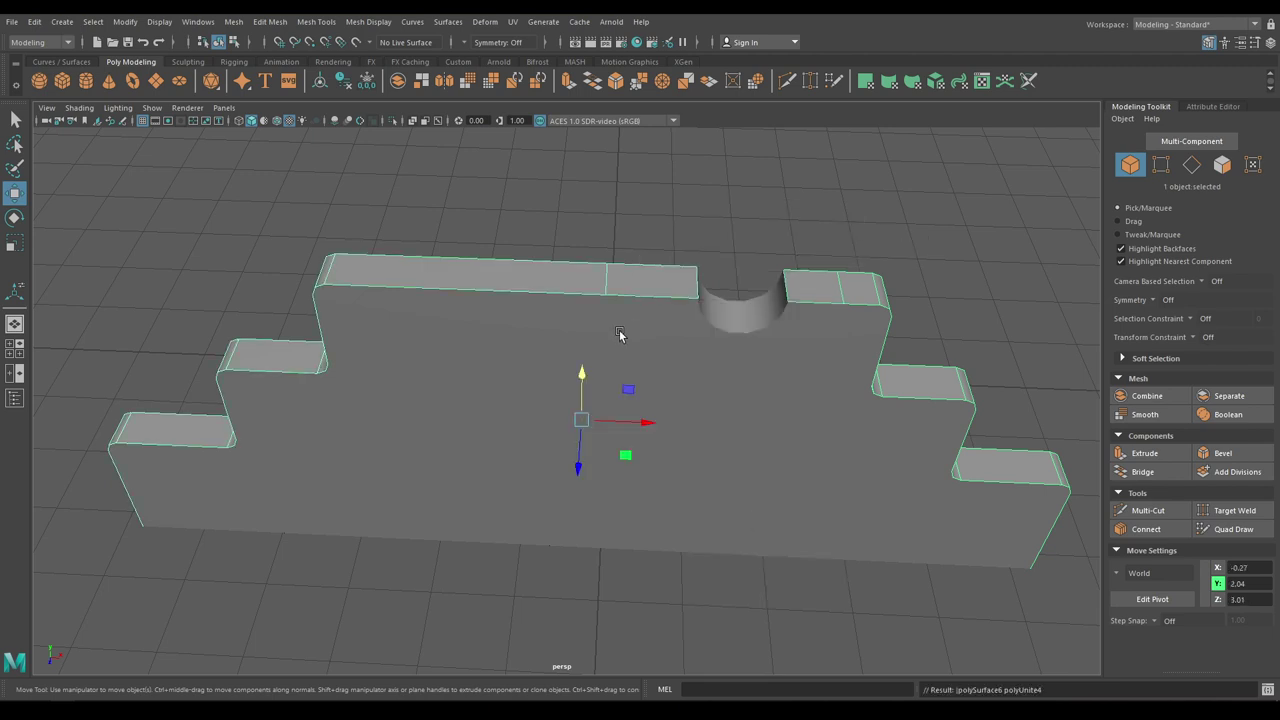
Step: Extrude all faces of the trim strip with a thickness of 0.03
key(ctrl+e)
drag(884, 311, 887, 310)
alt+drag(745, 402, 711, 388)
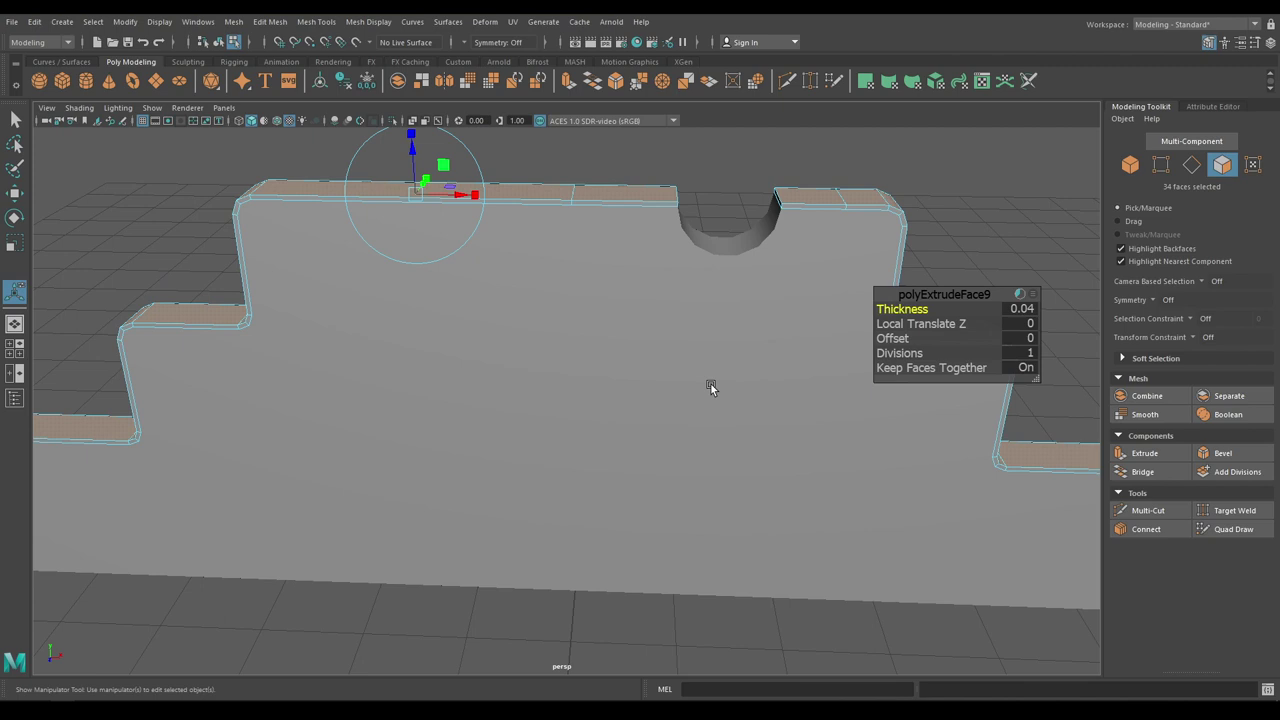
click(1019, 310)
text(0.02)
key(Return)
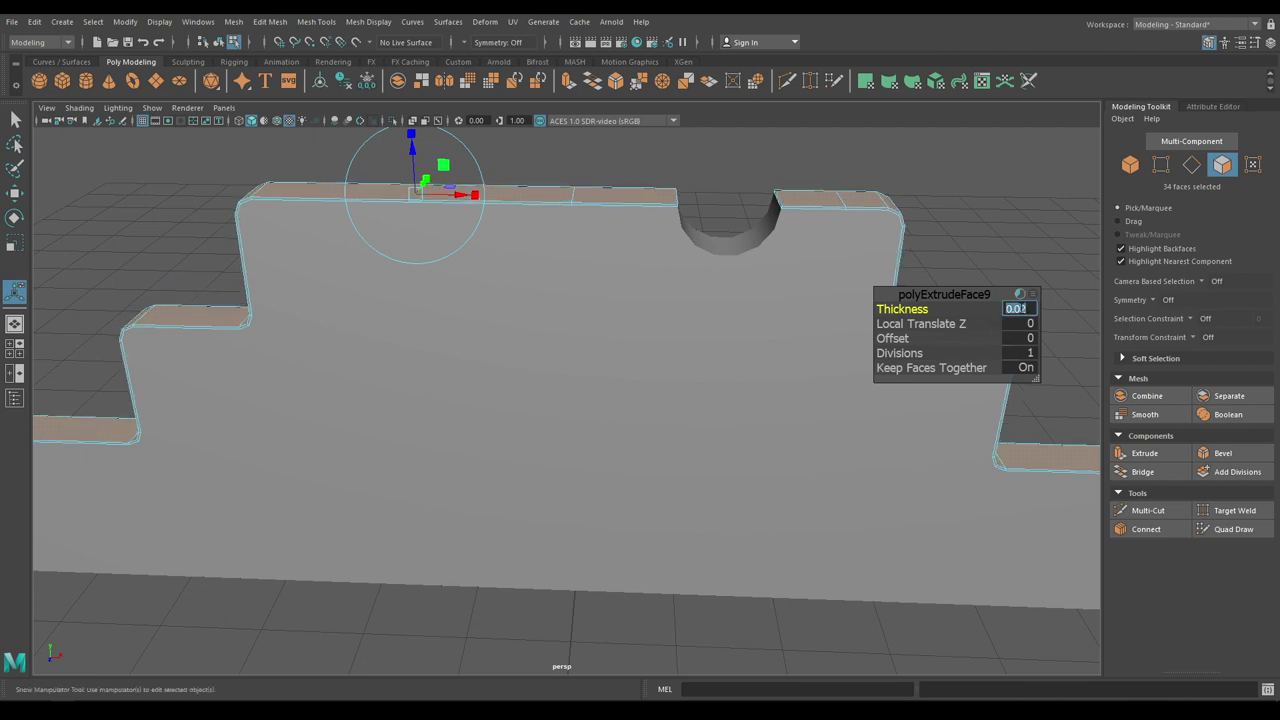
text(0.03)
key(Return)
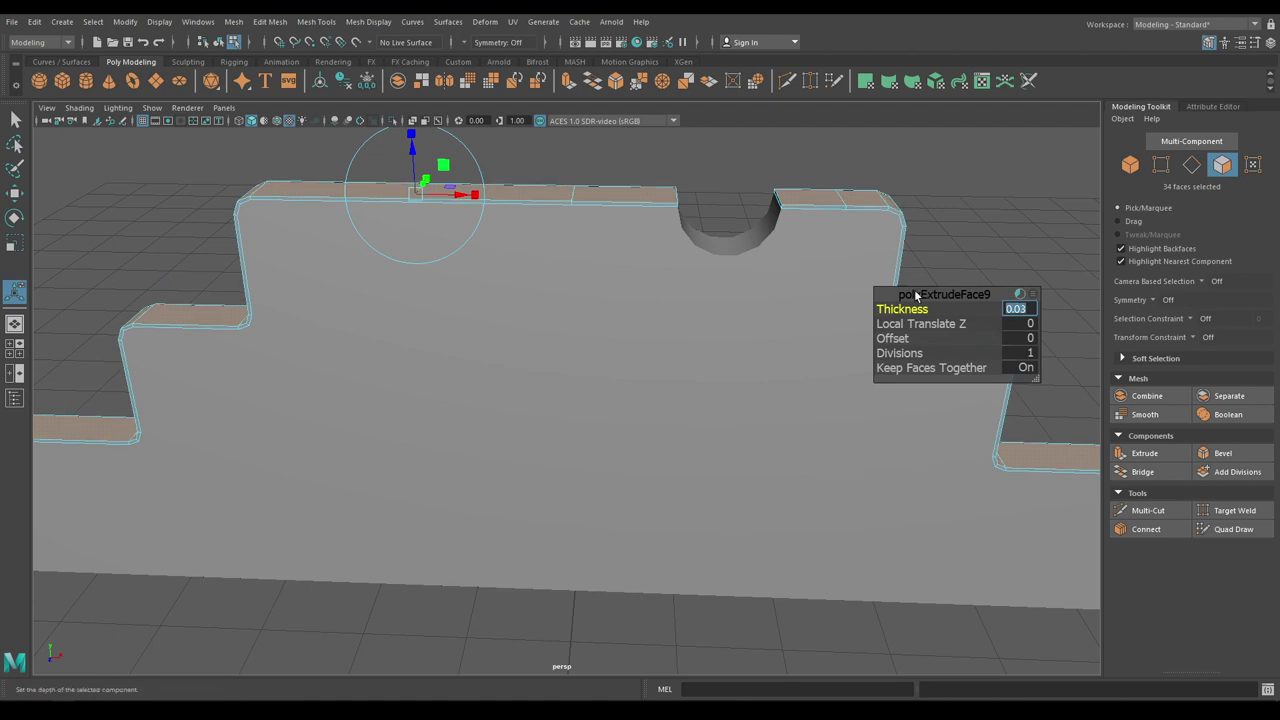
Step: Bring back the hidden cannon parts and assign the existing blinn material to the trim strip
key(w)
right_drag(924, 223, 985, 203)
click(985, 203)
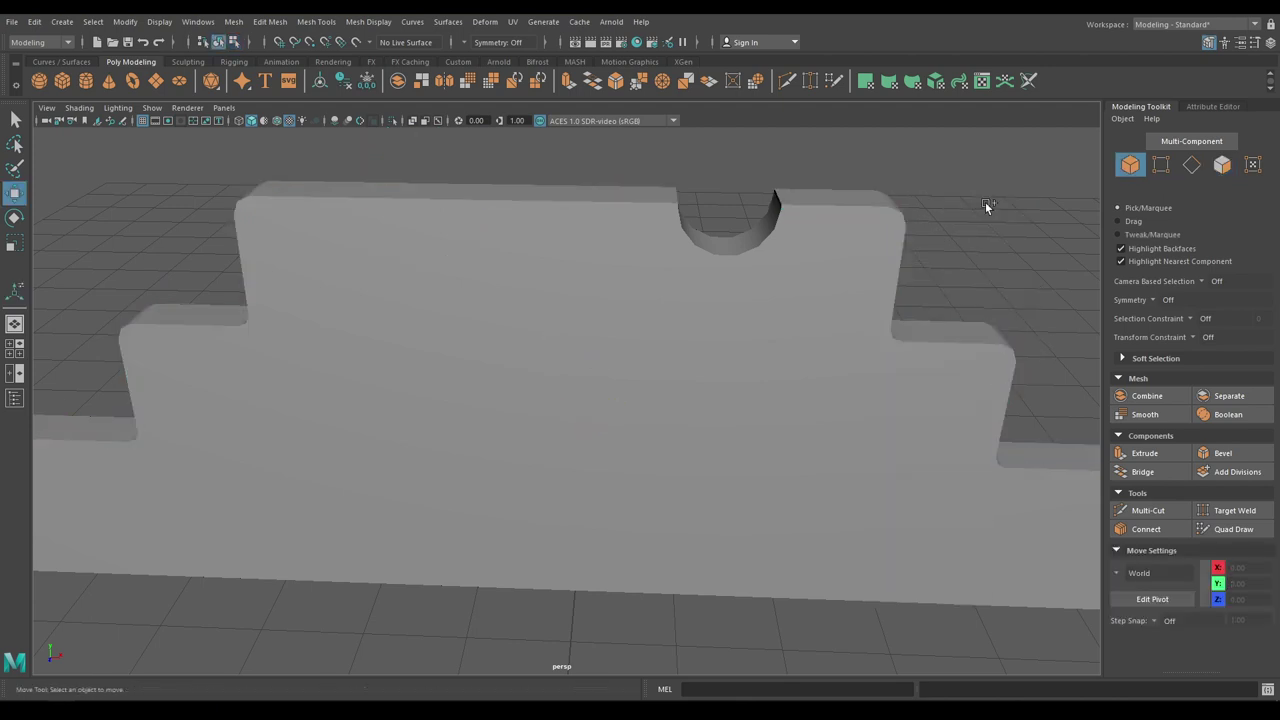
click(602, 197)
key(ctrl+shift+h)
right_drag(608, 198, 691, 568)
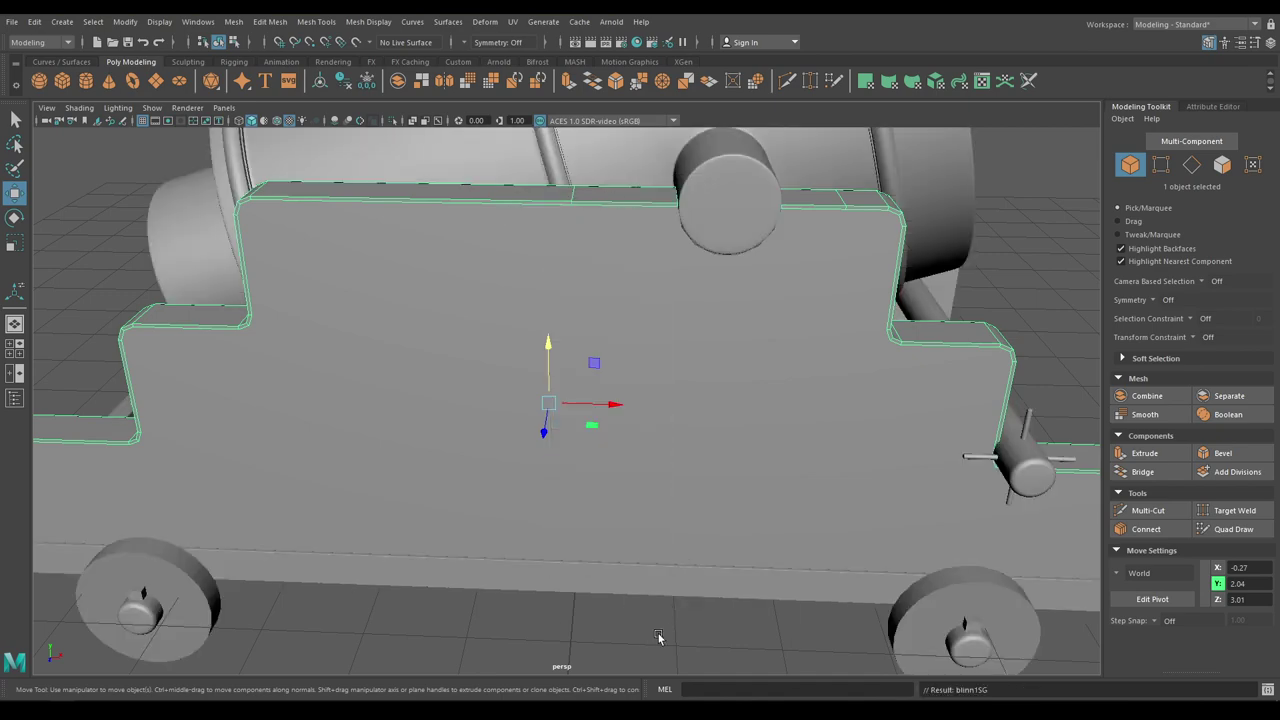
click(651, 646)
Step: In the front view, move the trim's inner corner vertices diagonally outward, clear of the rod with cross handles
alt+drag(745, 385, 852, 391)
click(593, 276)
key(space)
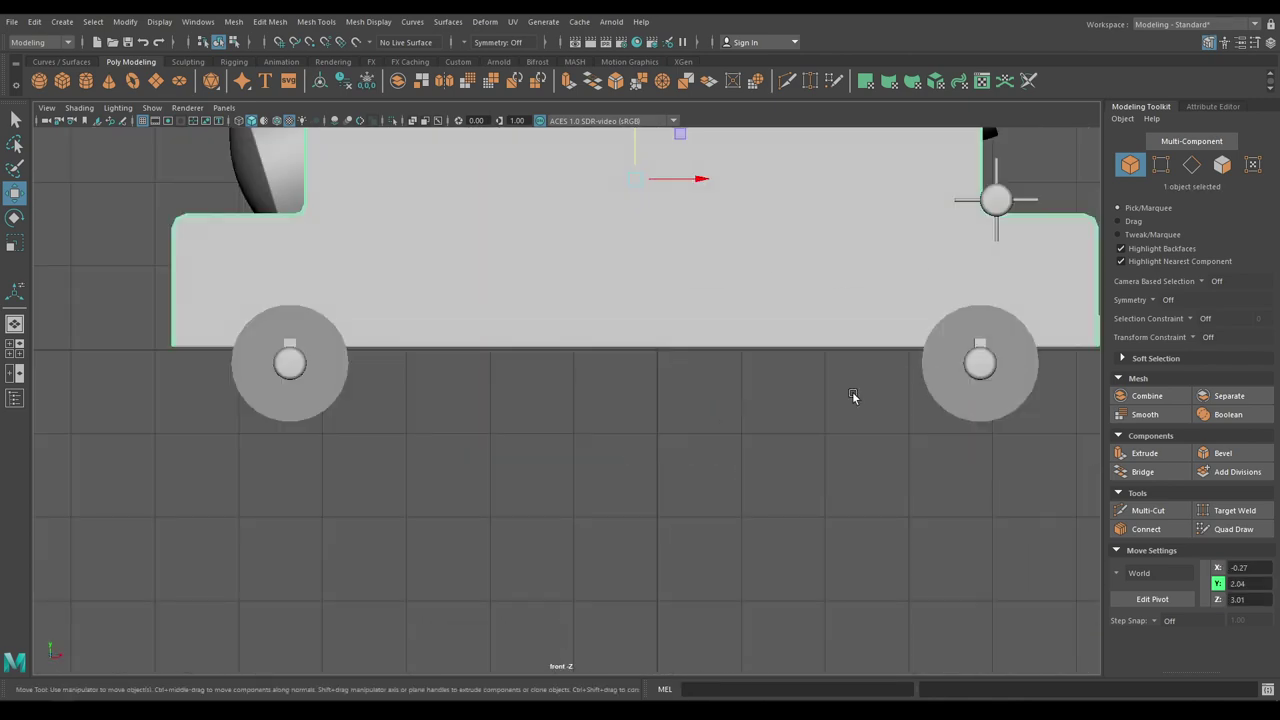
alt+middle_drag(852, 391, 585, 507)
alt+right_drag(585, 507, 978, 403)
alt+middle_drag(978, 403, 782, 654)
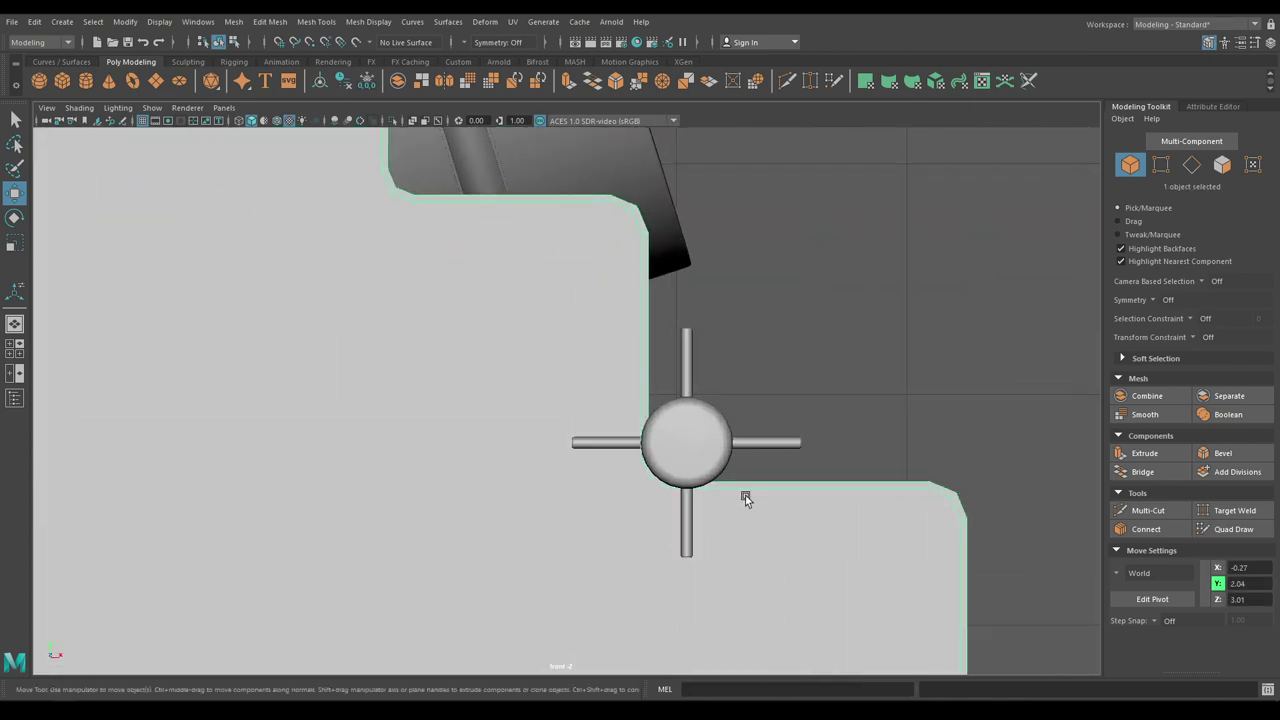
alt+middle_drag(743, 488, 588, 495)
alt+right_drag(588, 495, 659, 541)
alt+middle_drag(659, 541, 576, 496)
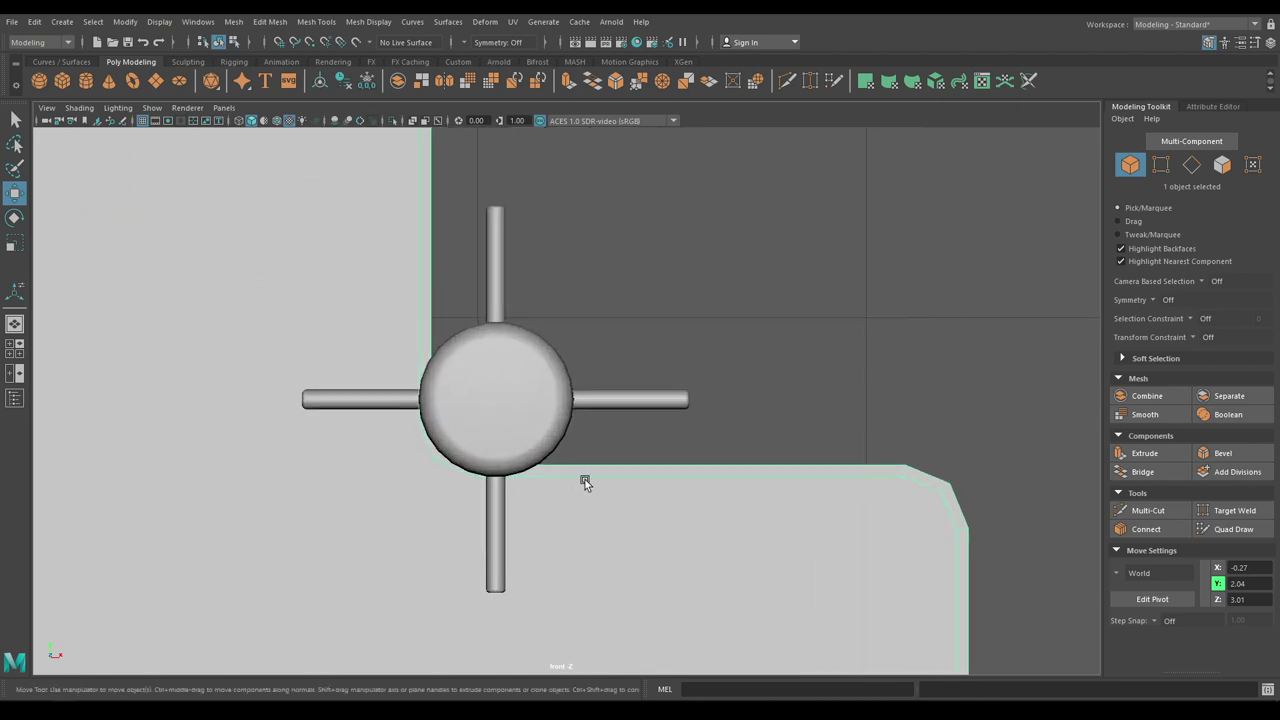
right_drag(678, 399, 657, 345)
key(4)
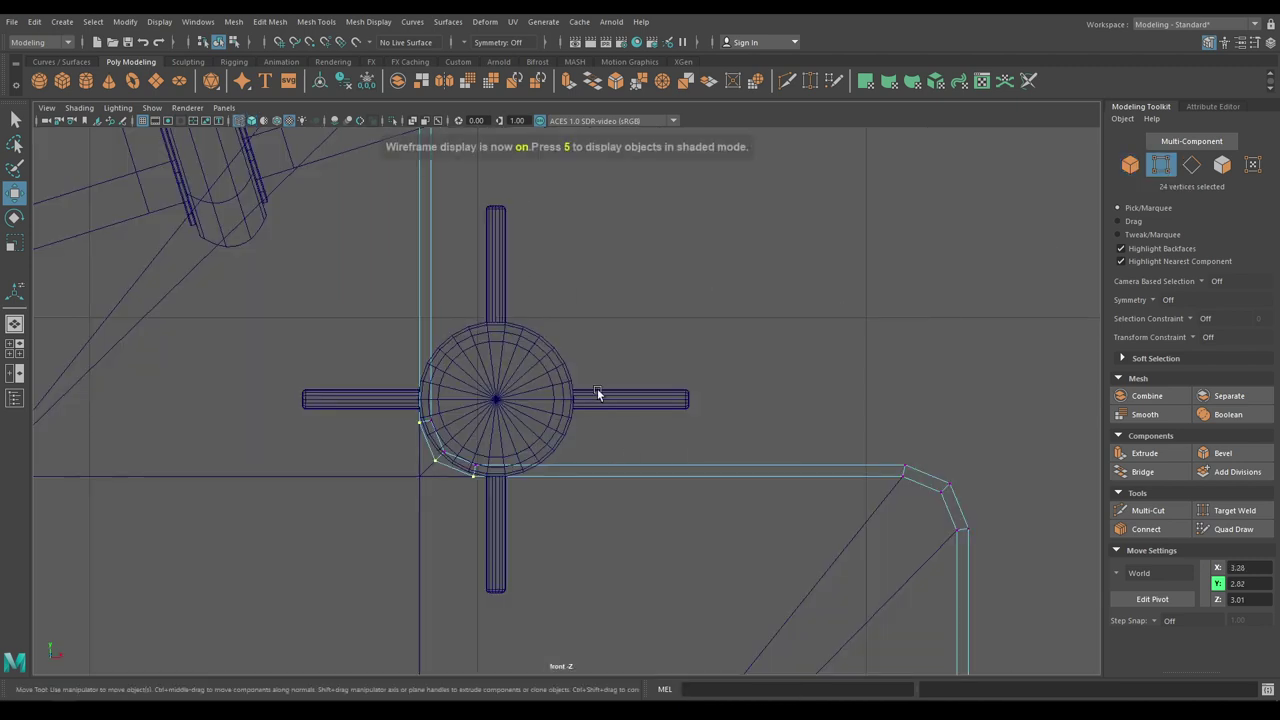
alt+middle_drag(520, 402, 499, 466)
drag(771, 269, 372, 570)
drag(424, 515, 598, 313)
Step: Shift the trim's displaced corner vertex groups individually down the slope to form a softer bend beyond the rod
drag(633, 353, 567, 409)
drag(602, 367, 559, 283)
scroll(600, 320, up, 3)
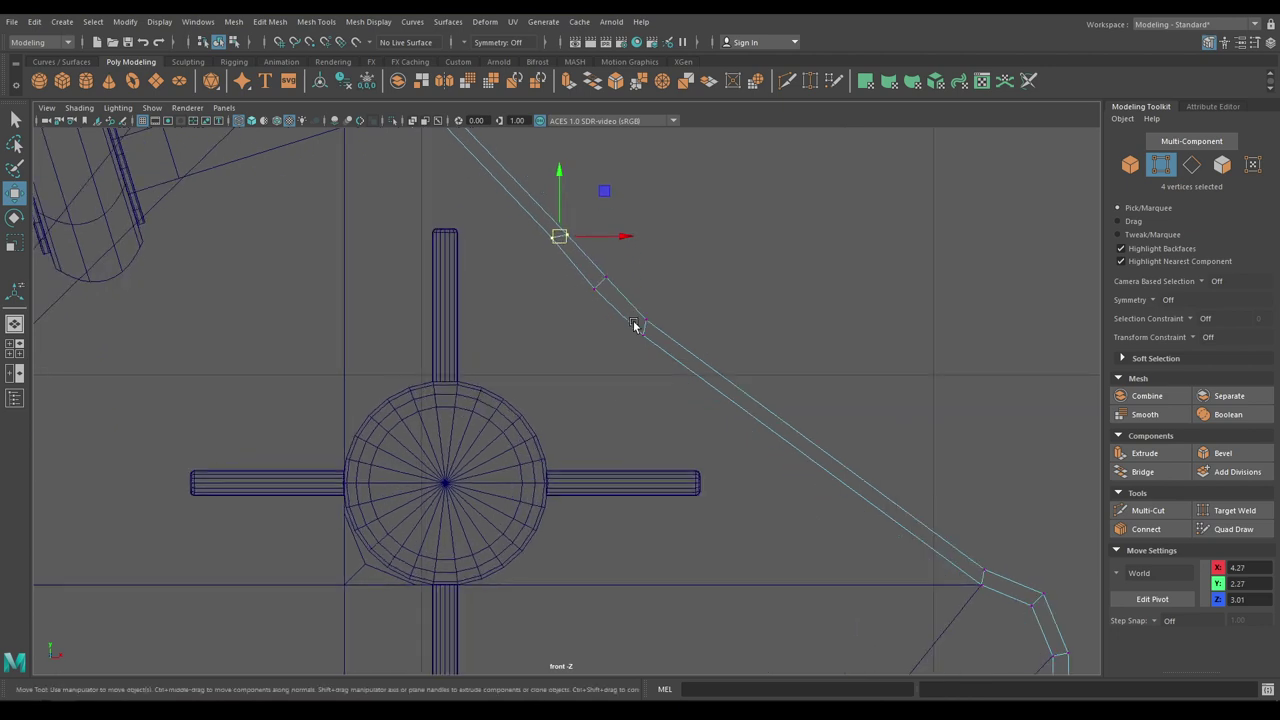
key(e)
drag(626, 330, 595, 366)
key(w)
drag(670, 378, 623, 446)
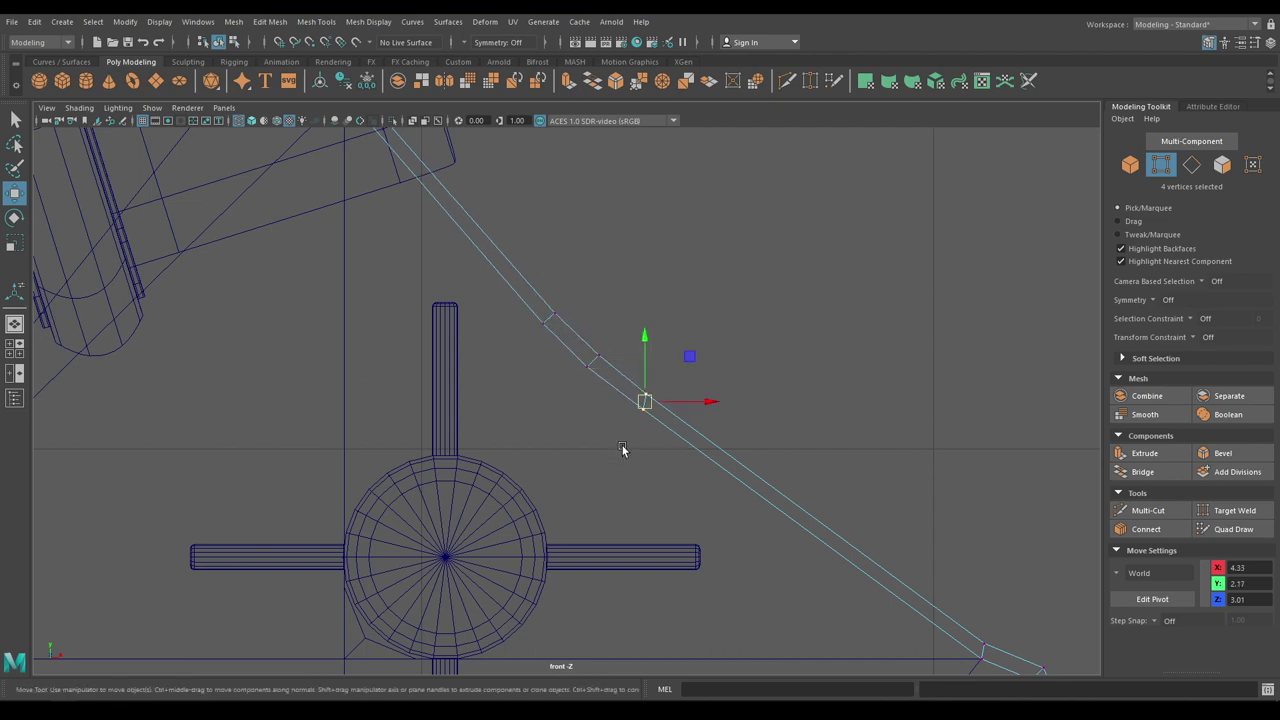
key(e)
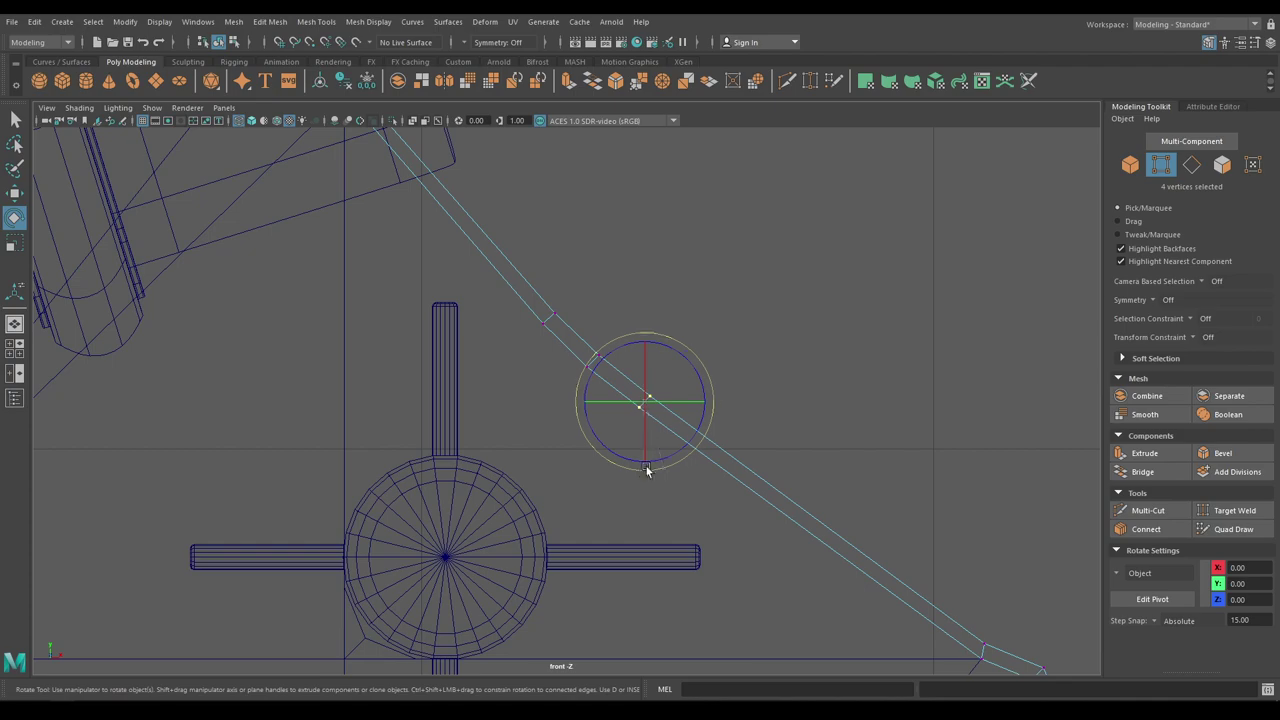
key(w)
drag(643, 400, 640, 408)
alt+middle_drag(780, 484, 663, 340)
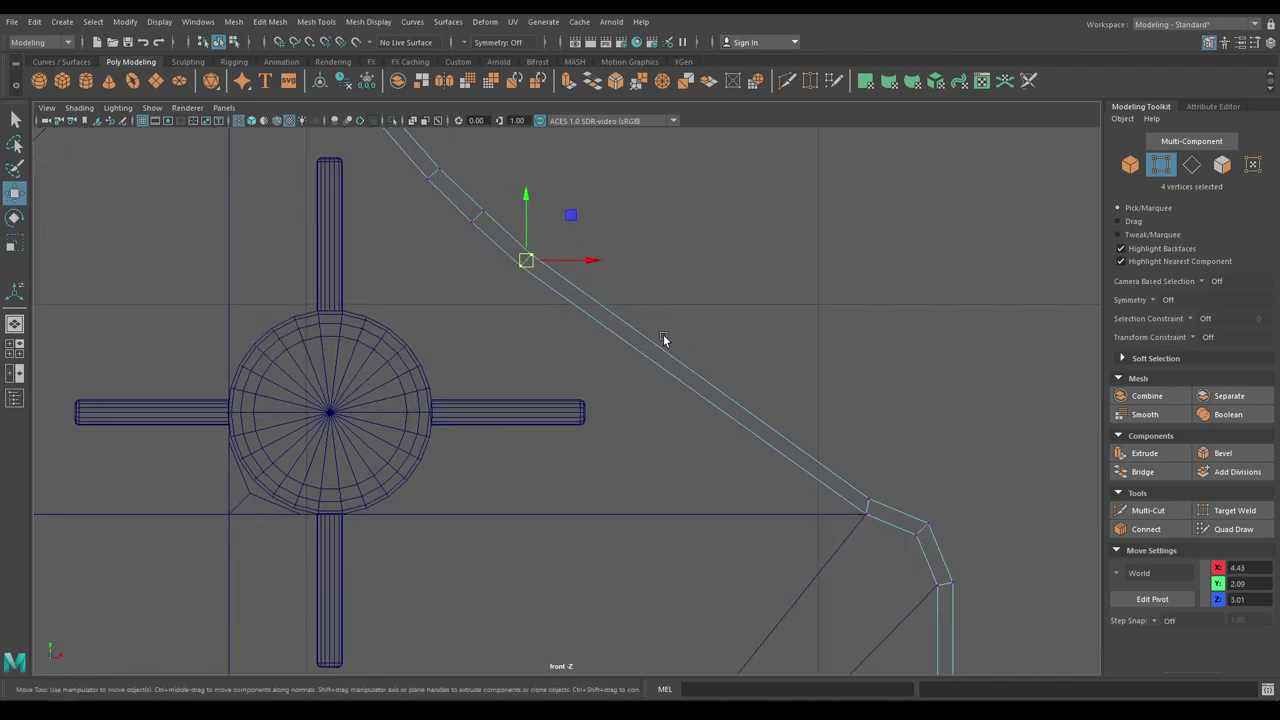
Step: Examine the trim's reshaped bend beside the rod in shaded perspective view
key(space)
drag(704, 398, 697, 357)
alt+drag(669, 429, 605, 342)
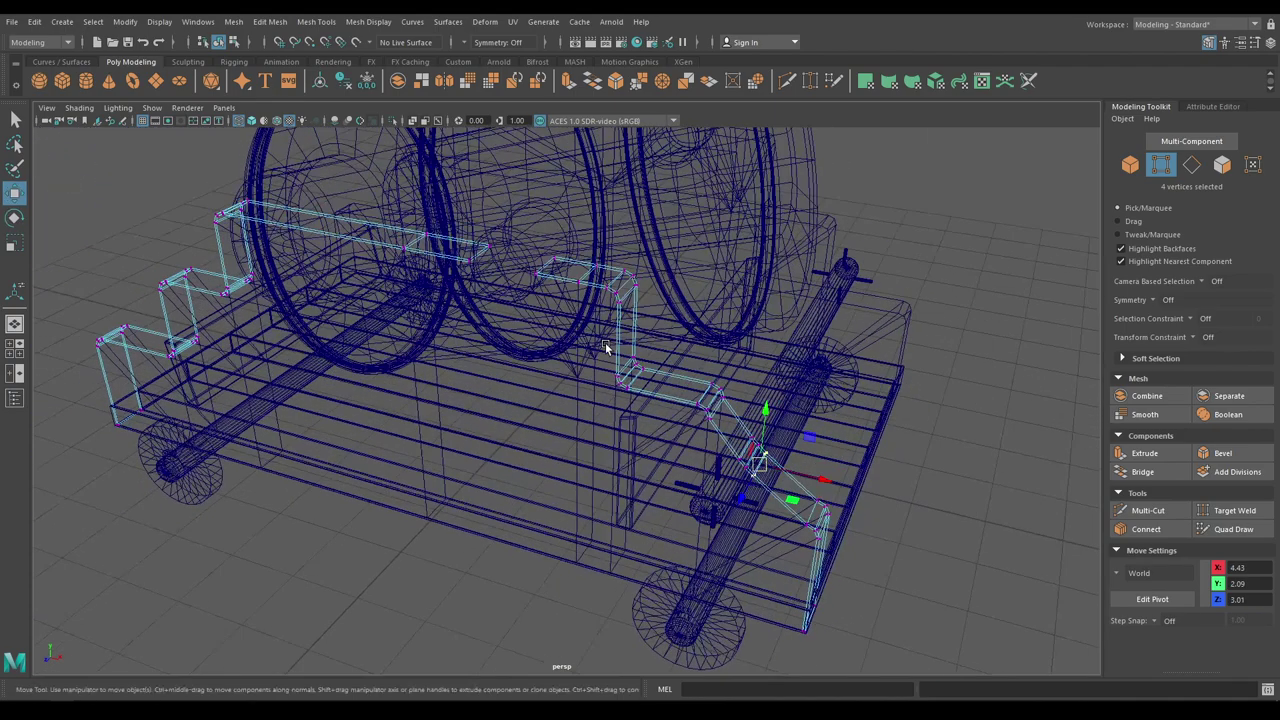
key(6)
alt+drag(741, 437, 797, 411)
scroll(830, 400, up, 4)
alt+middle_drag(832, 400, 662, 430)
alt+right_drag(796, 310, 824, 376)
Step: Reposition the bend's three vertex groups in the front view, bringing the sloping trim closer to the rod
key(space)
drag(829, 320, 817, 327)
scroll(800, 325, up, 3)
alt+middle_drag(690, 352, 747, 466)
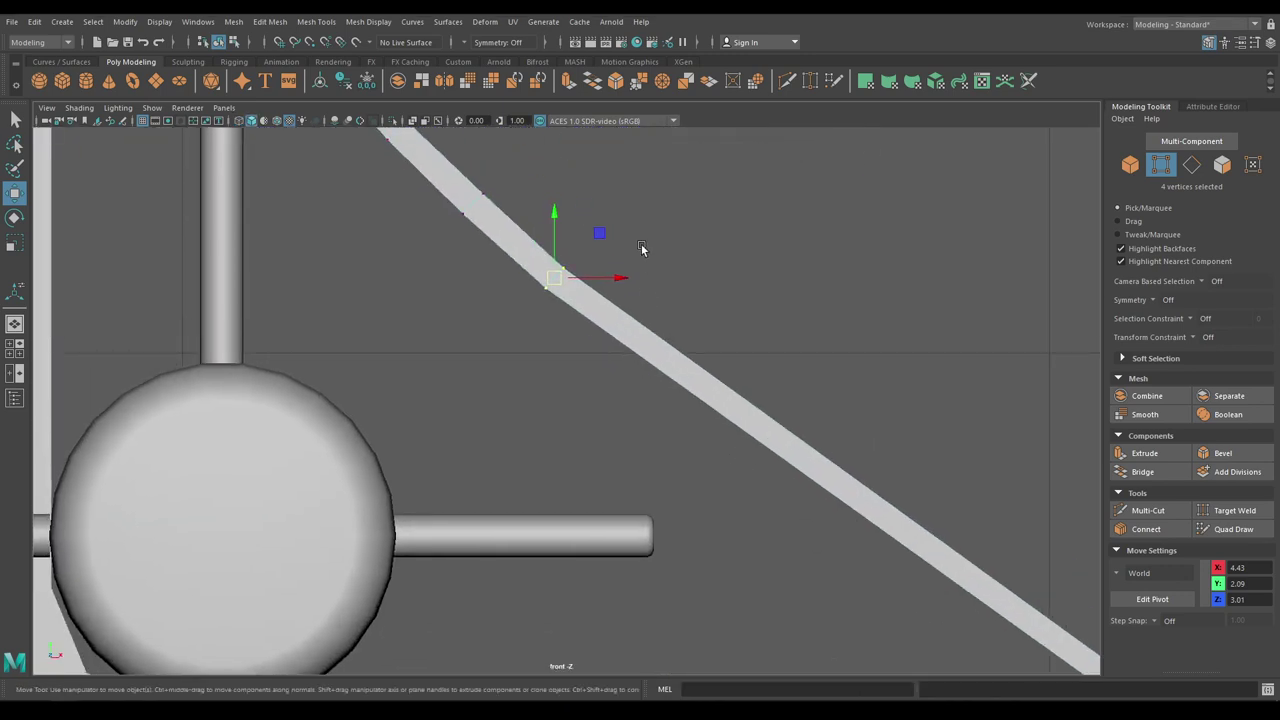
drag(560, 280, 535, 315)
alt+middle_drag(540, 326, 636, 402)
drag(603, 231, 519, 313)
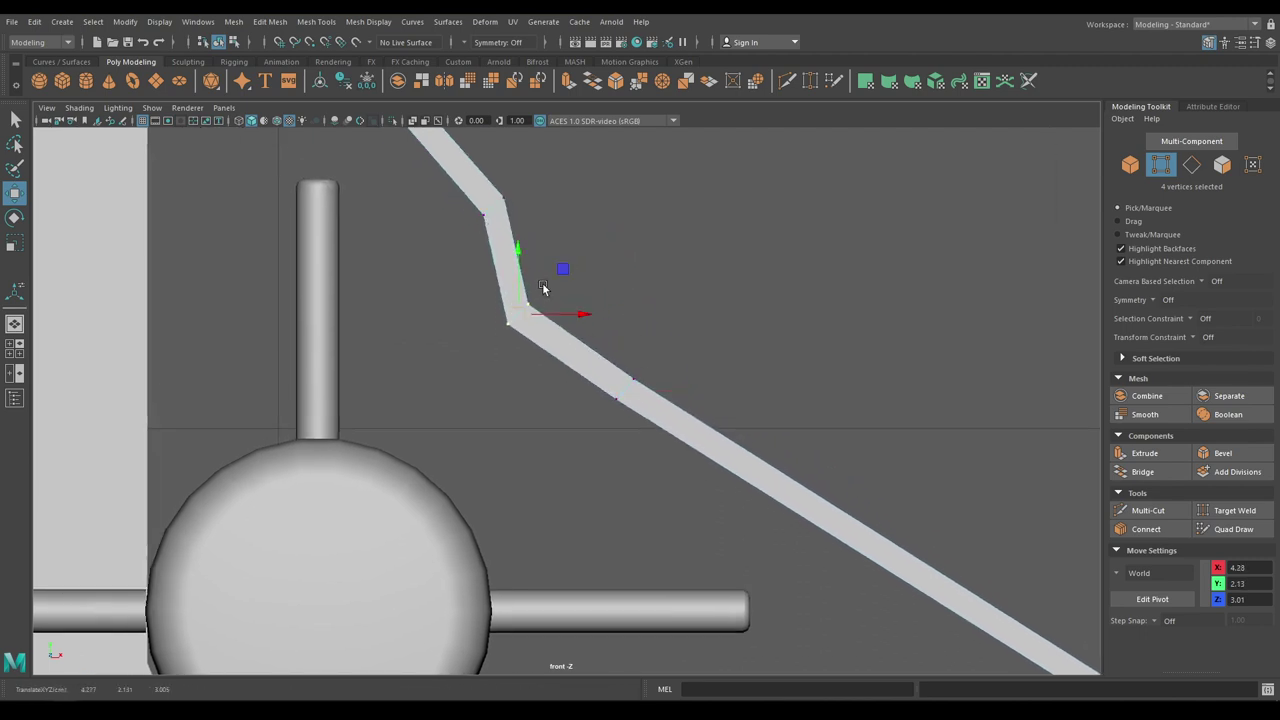
alt+middle_drag(543, 286, 574, 357)
drag(575, 236, 485, 303)
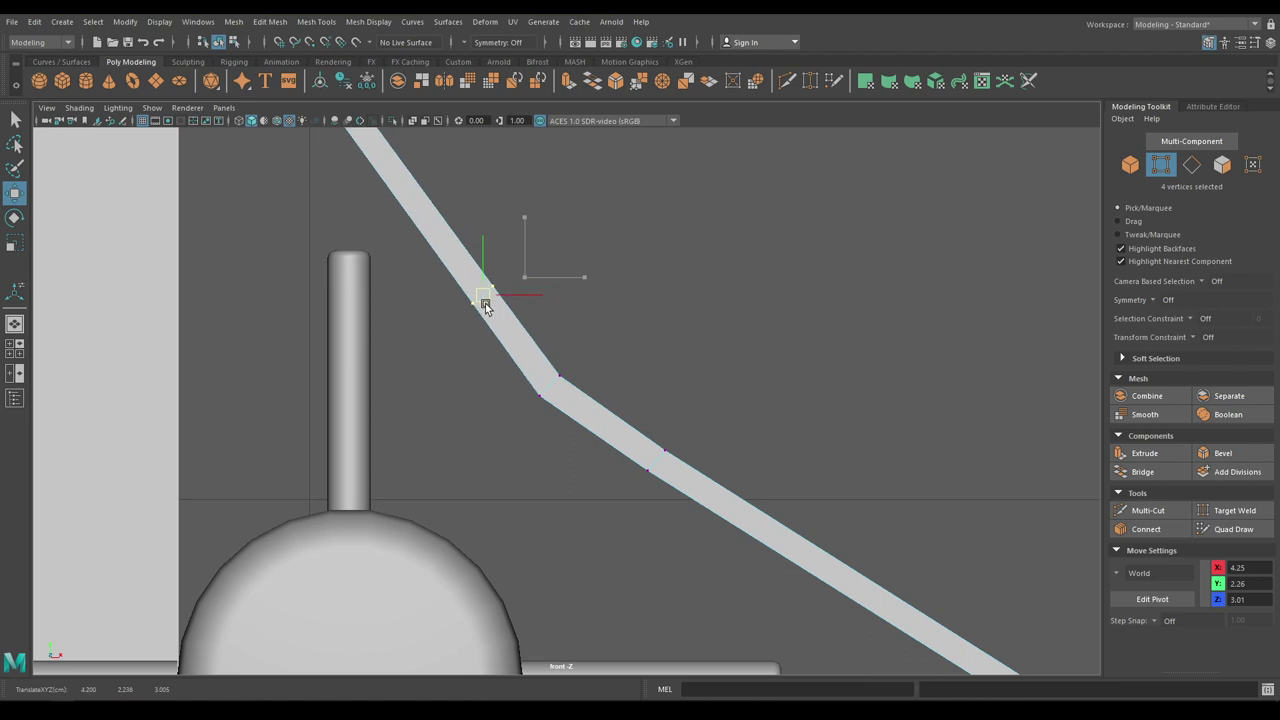
drag(582, 346, 542, 398)
drag(717, 409, 646, 486)
Step: Check the bend in perspective, return to object selection with nothing selected, and save the scene
scroll(664, 455, down, 10)
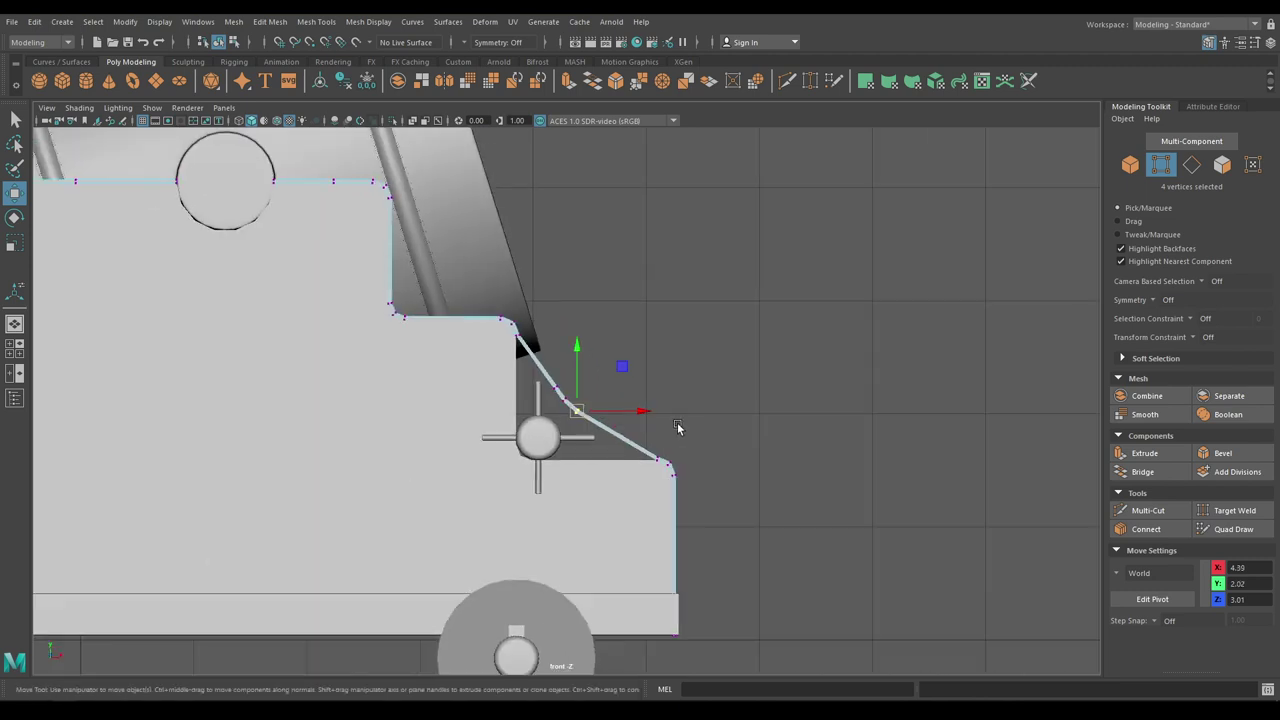
alt+middle_drag(676, 425, 660, 386)
key(space)
mouse_move(655, 384)
mouse_down()
mouse_move(652, 363)
mouse_move(648, 449)
mouse_move(643, 371)
mouse_up()
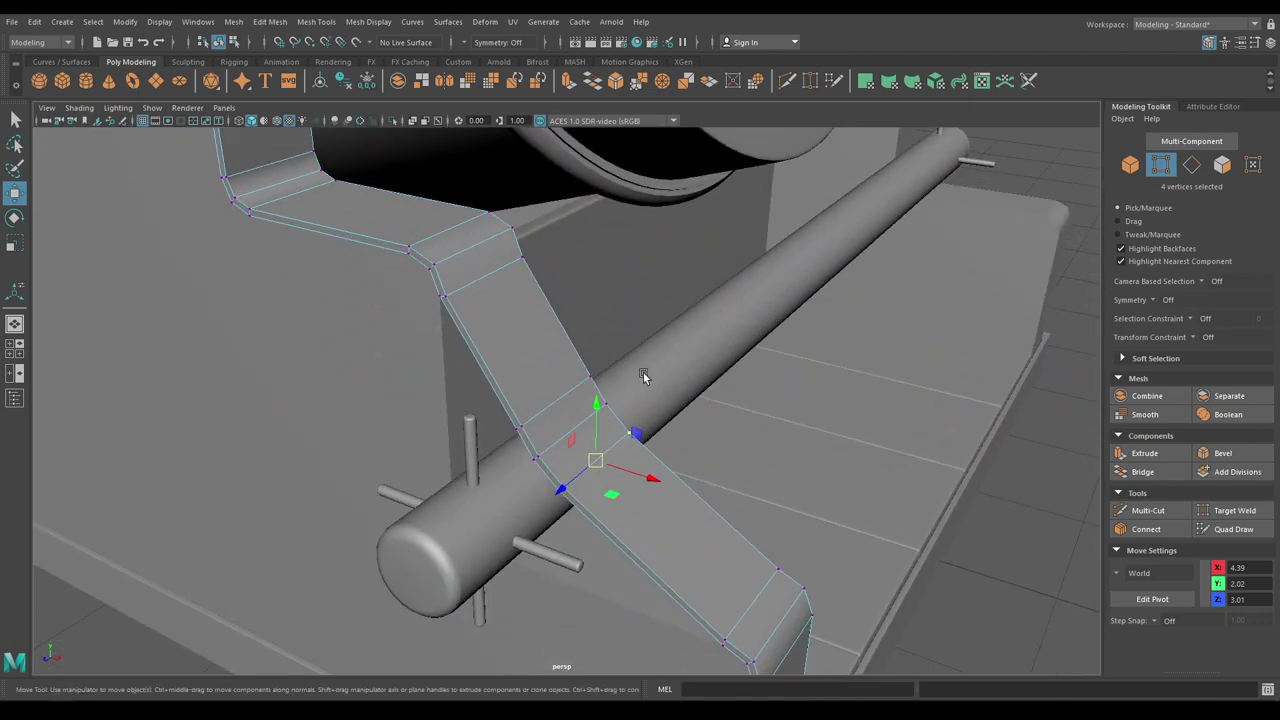
key(6)
right_drag(566, 341, 625, 317)
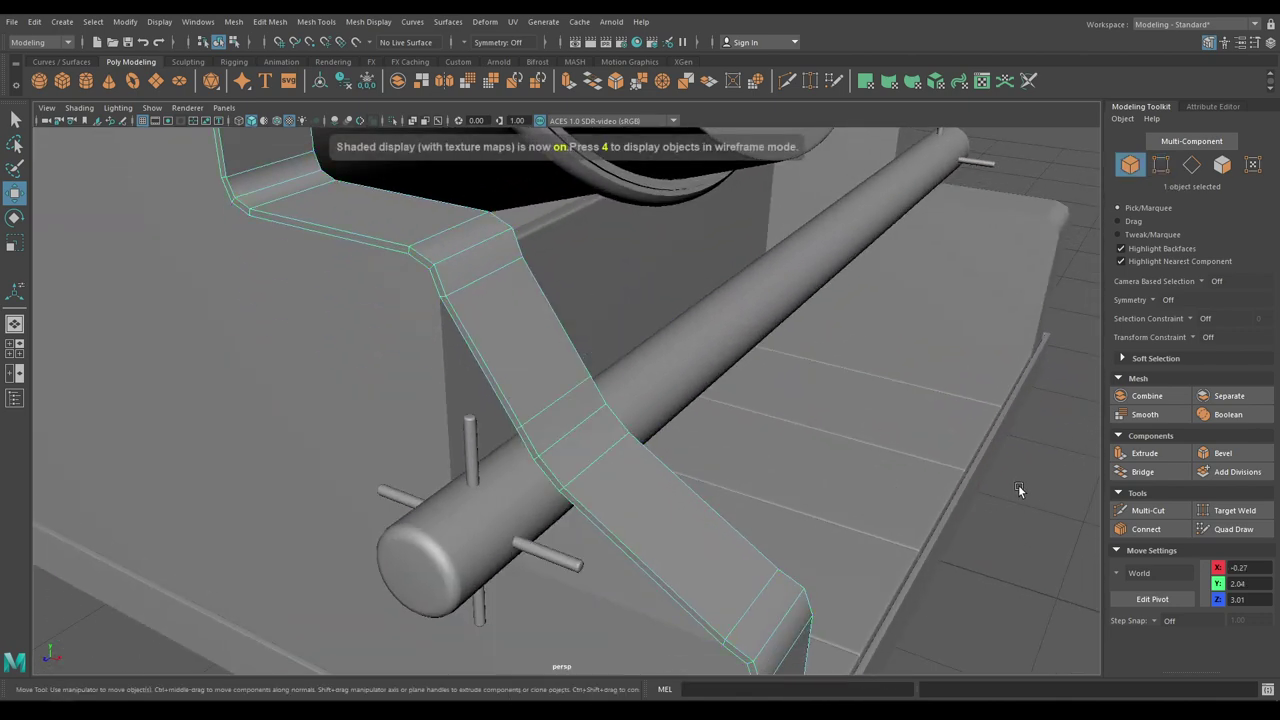
click(939, 556)
alt+drag(938, 556, 923, 486)
key(ctrl+s)
Step: Fine-tune the bend's three vertex groups in the front view so the sloping trim curves more evenly around the rod
scroll(938, 435, up, 4)
key(space)
scroll(640, 498, up, 7)
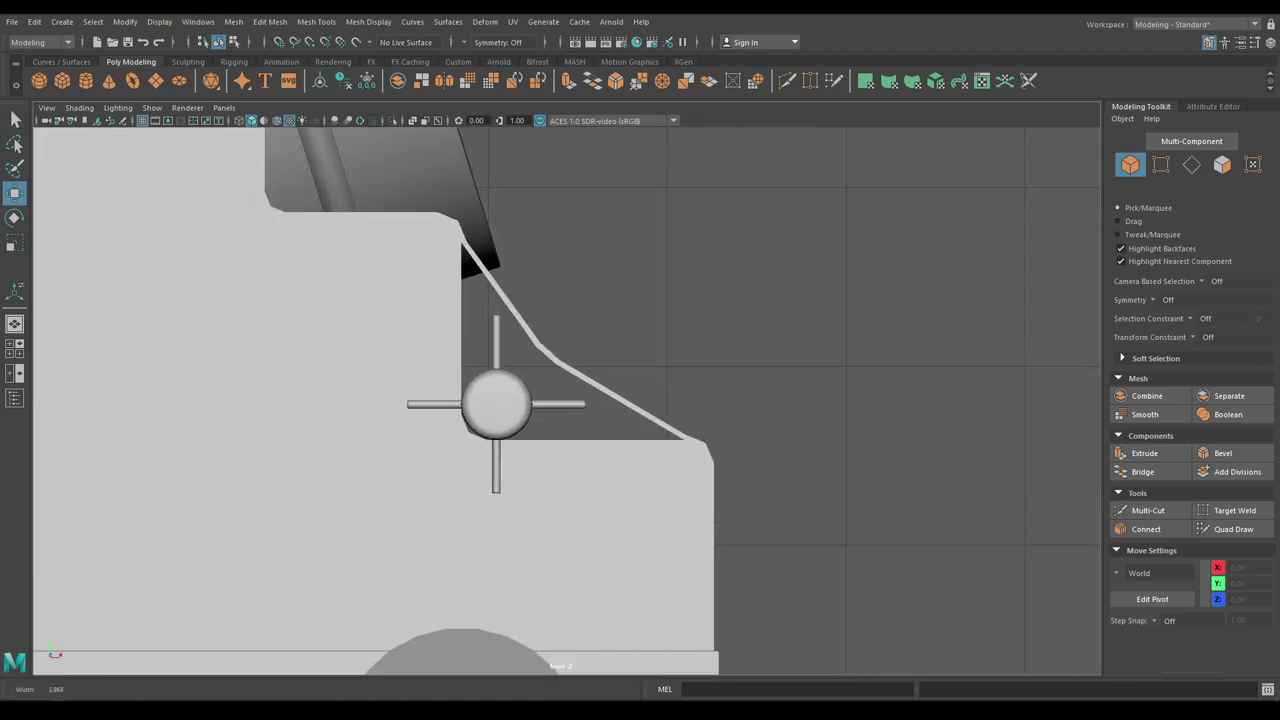
scroll(607, 406, up, 1)
click(593, 338)
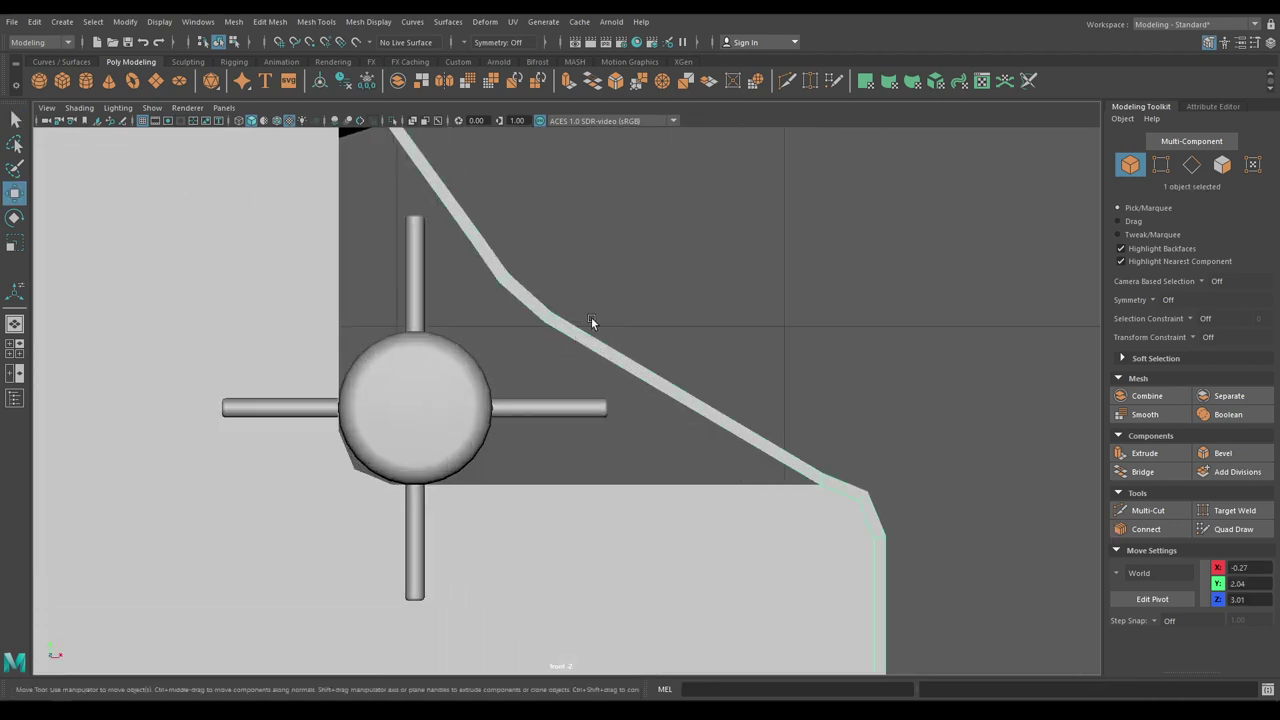
scroll(607, 347, up, 4)
alt+middle_drag(622, 393, 698, 450)
right_drag(624, 191, 562, 188)
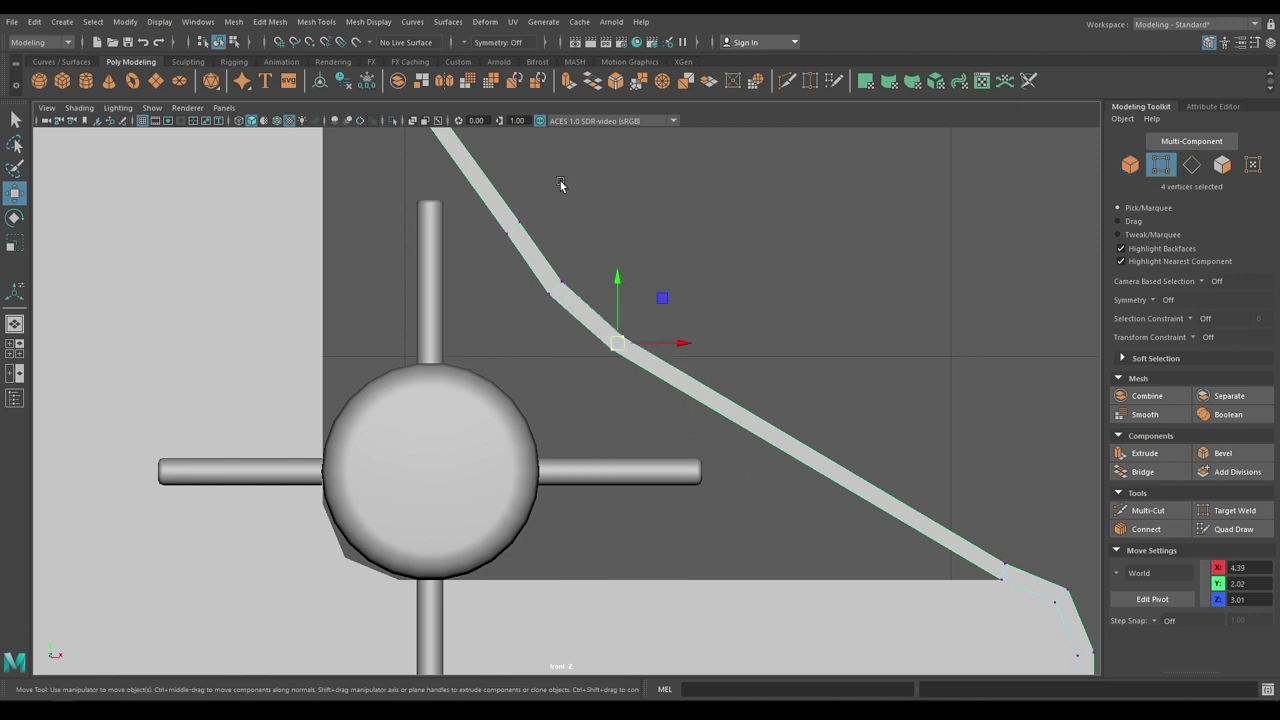
drag(531, 187, 463, 281)
drag(513, 228, 495, 228)
drag(581, 272, 550, 295)
drag(648, 318, 619, 356)
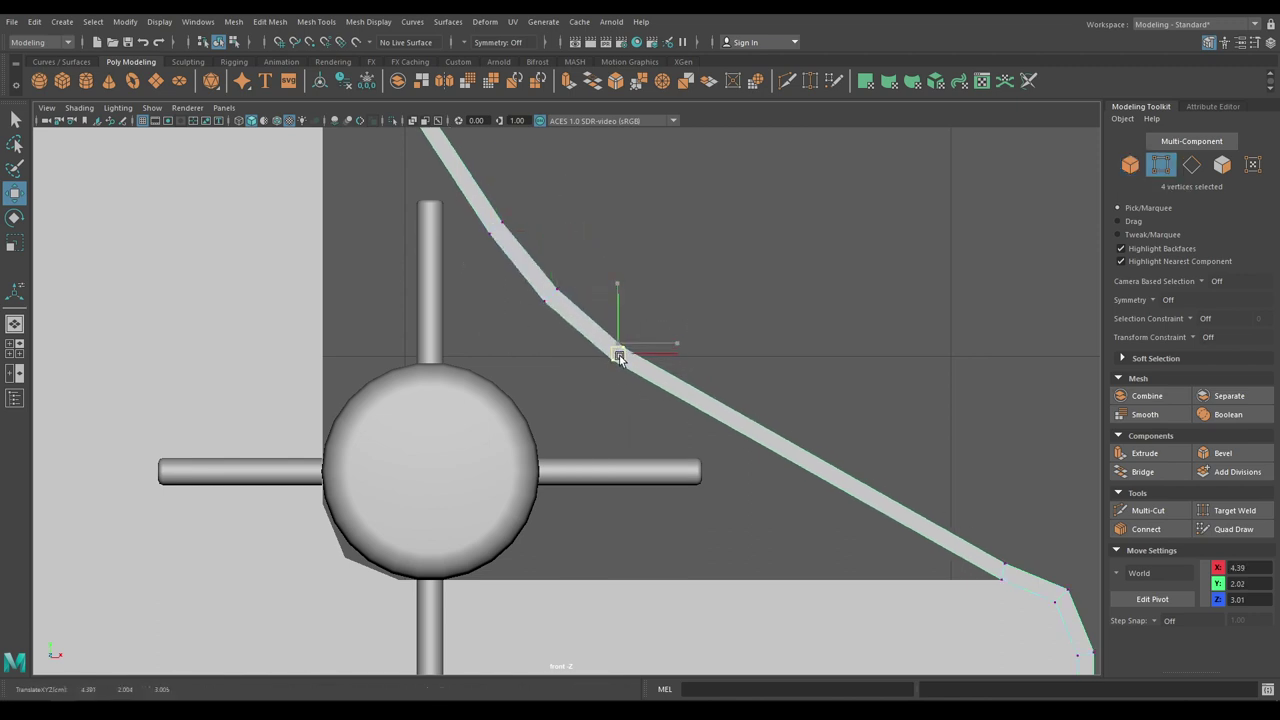
Step: Return to object selection in the perspective view, deselect the trim and save the scene
key(space)
drag(722, 358, 675, 315)
scroll(801, 398, down, 3)
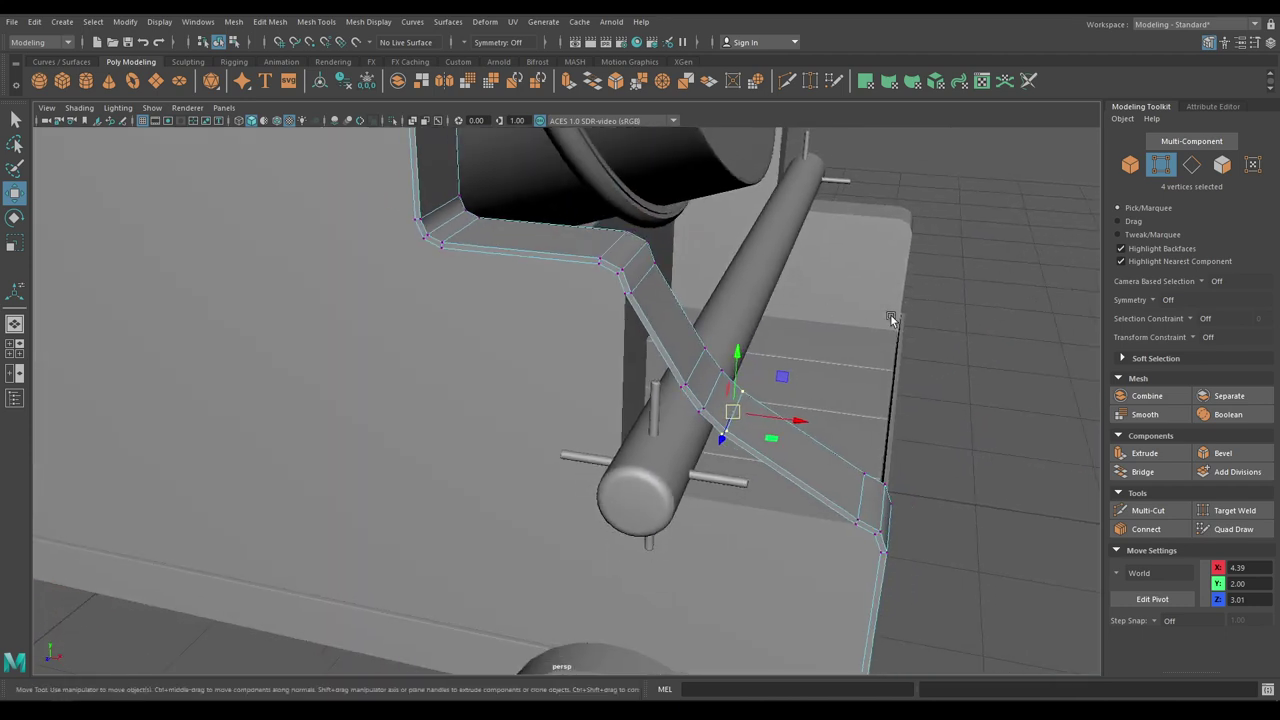
right_drag(890, 317, 950, 290)
click(971, 322)
key(ctrl+s)
alt+drag(861, 445, 663, 330)
scroll(775, 328, down, 3)
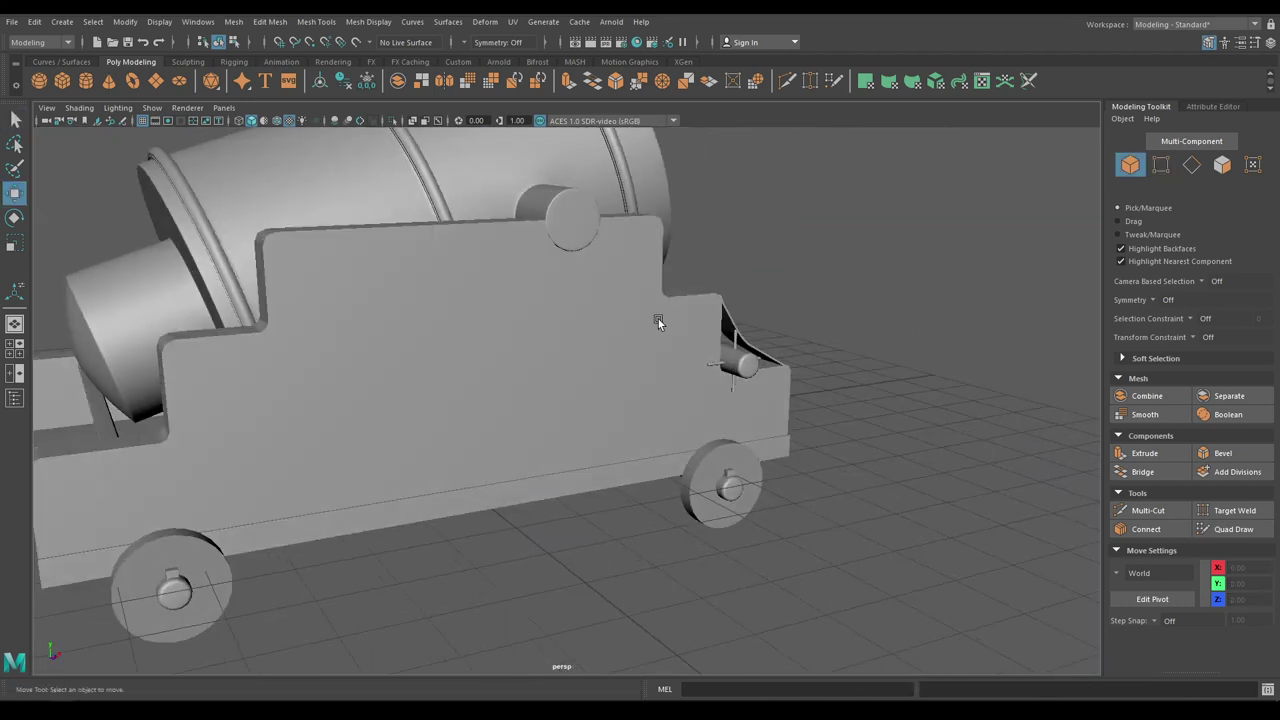
Step: Select the trim strip and hide every other object in the scene
click(446, 225)
click(115, 441)
alt+drag(131, 444, 192, 447)
alt+middle_drag(192, 447, 258, 300)
scroll(270, 340, up, 3)
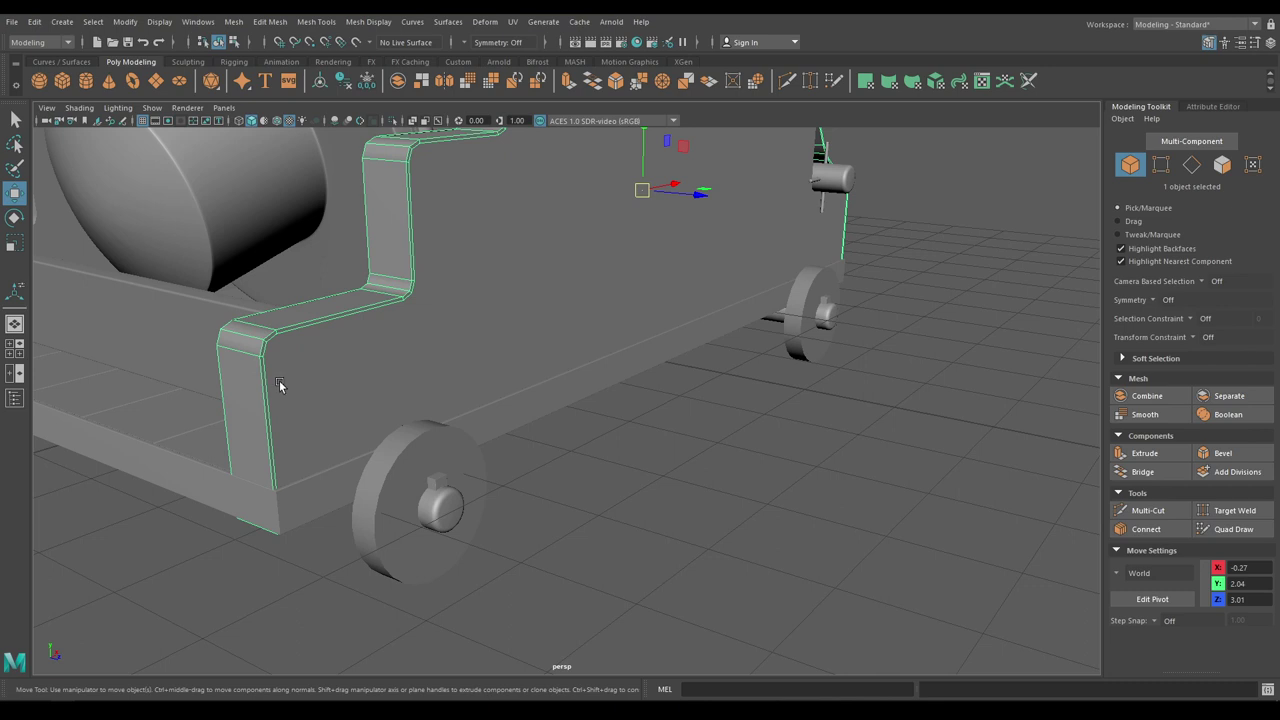
key(alt+h)
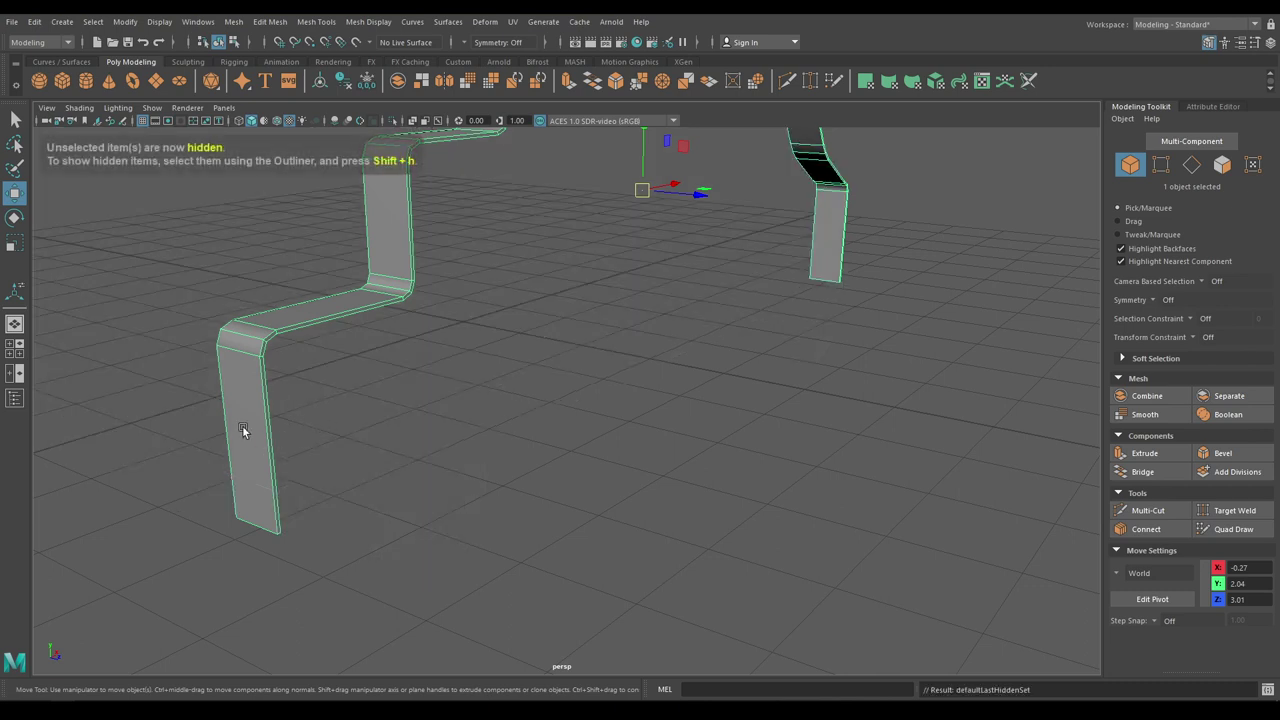
Step: Select the long edge loops along both borders of the trim's longer section, on its inner and outer surfaces
alt+drag(243, 430, 254, 380)
right_drag(254, 339, 256, 306)
double_click(271, 355)
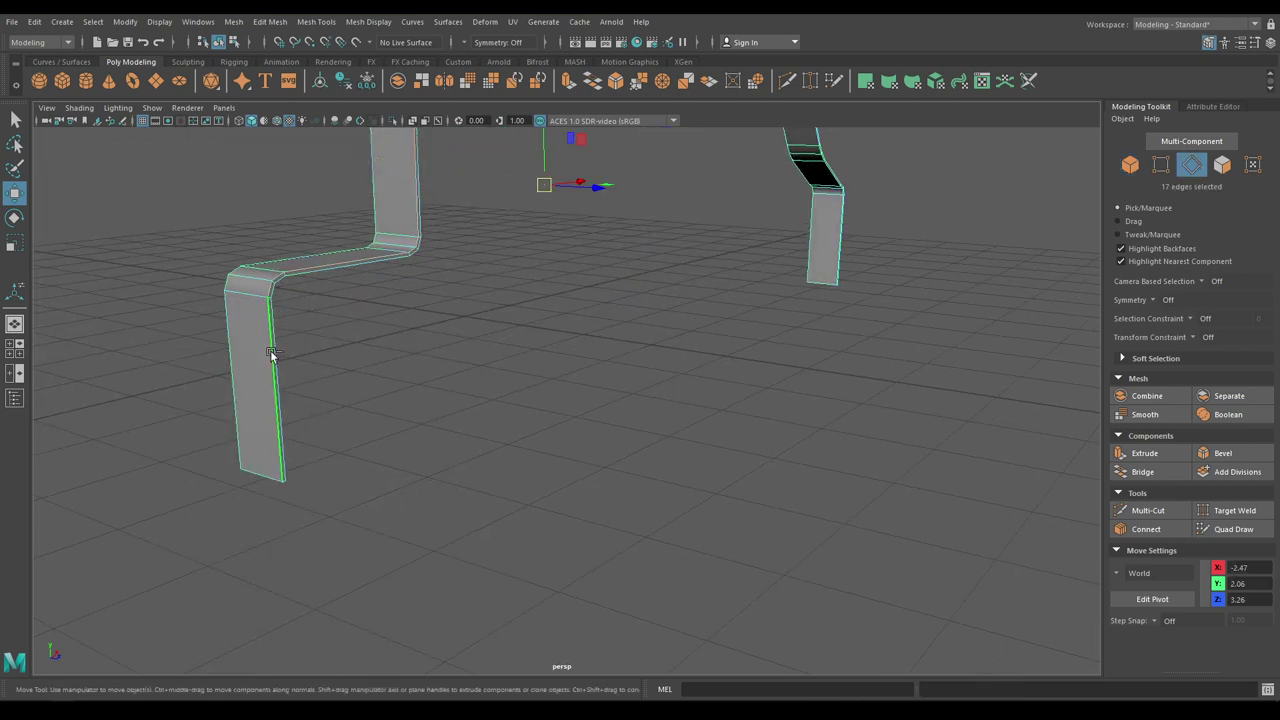
shift+double_click(231, 356)
shift+double_click(276, 359)
alt+drag(276, 361, 674, 298)
alt+middle_drag(674, 298, 250, 415)
alt+right_drag(250, 415, 345, 543)
shift+double_click(339, 357)
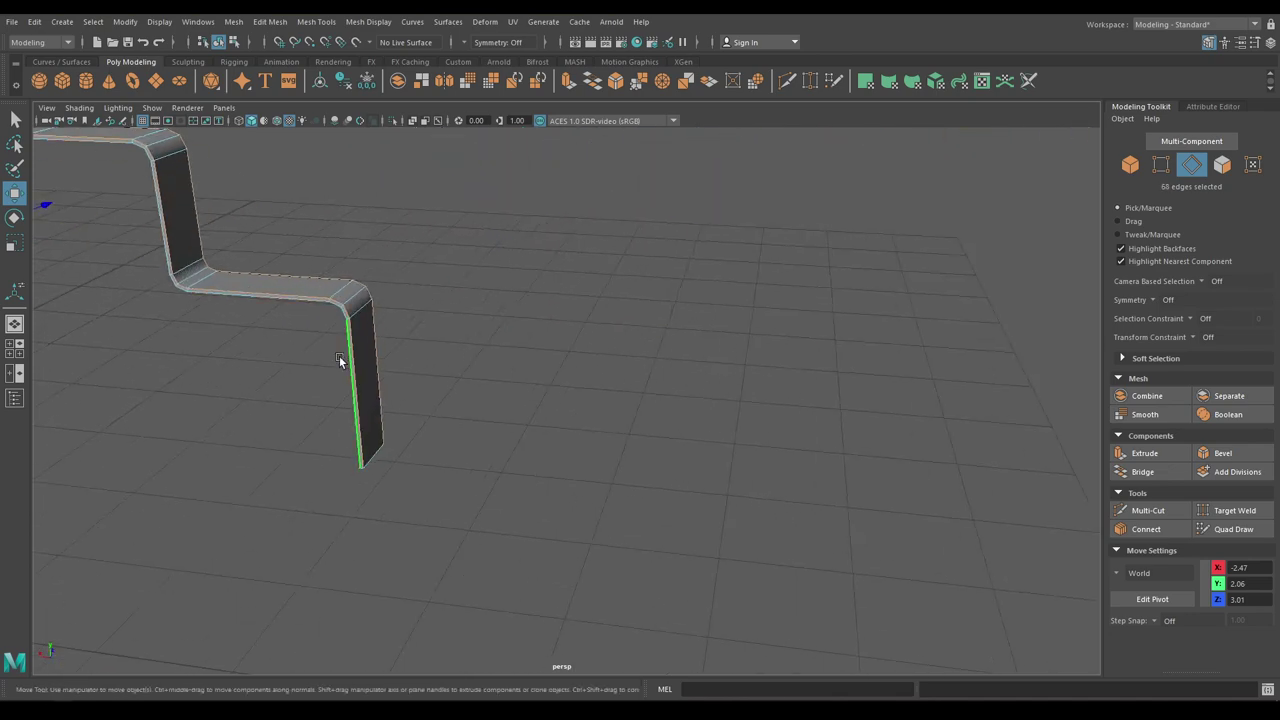
Step: Add the end edges and both long borders of the trim's shorter section to the edge selection
alt+drag(339, 357, 366, 390)
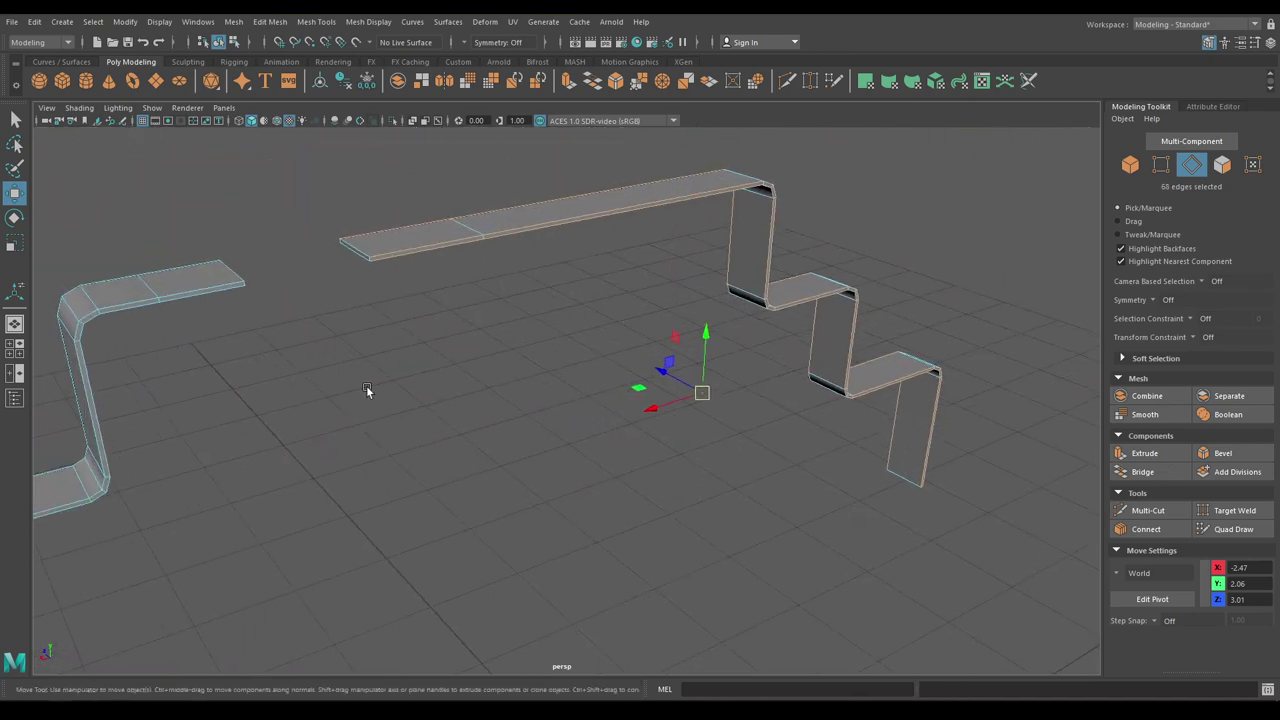
shift+double_click(215, 292)
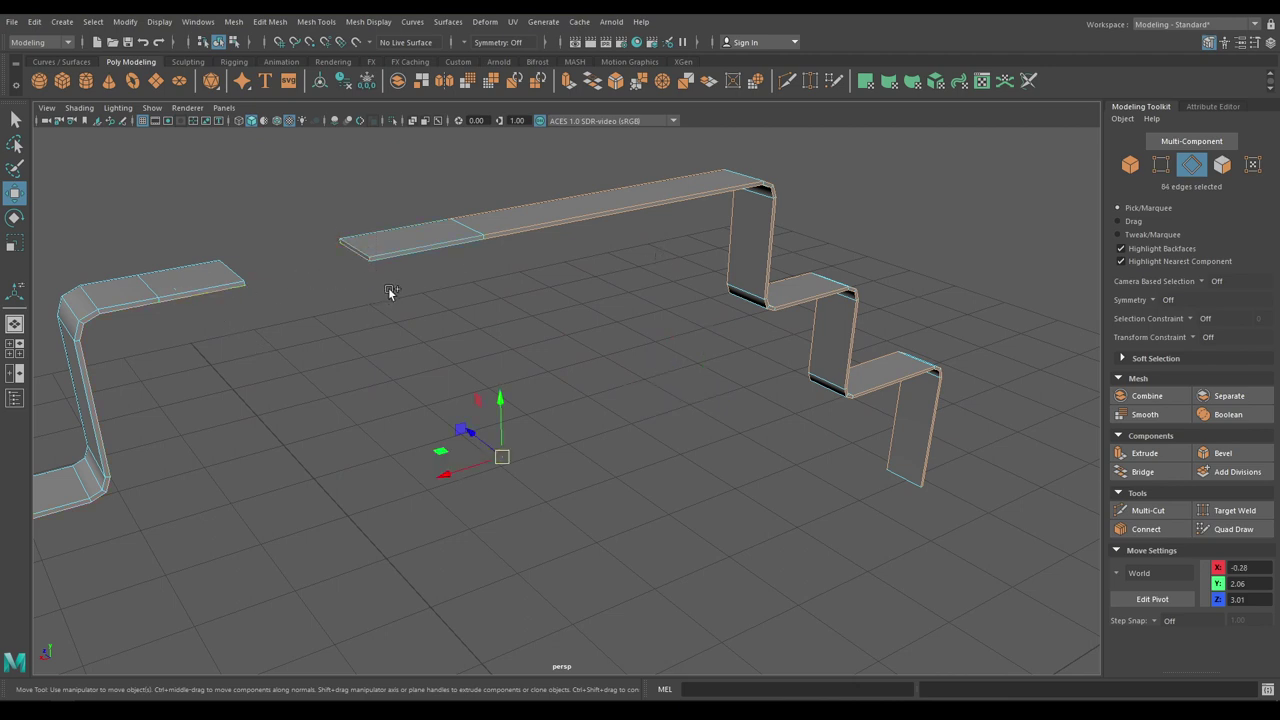
shift+drag(341, 242, 328, 226)
alt+drag(427, 281, 947, 342)
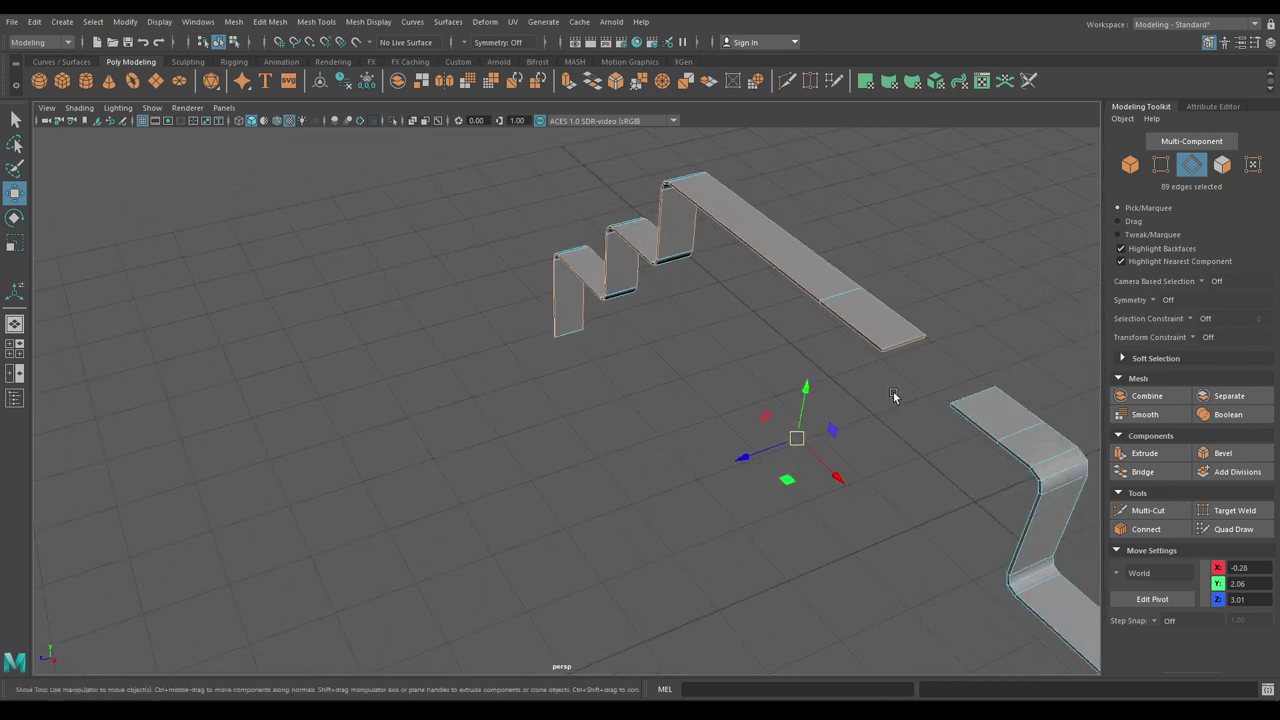
alt+drag(893, 393, 661, 272)
shift+double_click(661, 232)
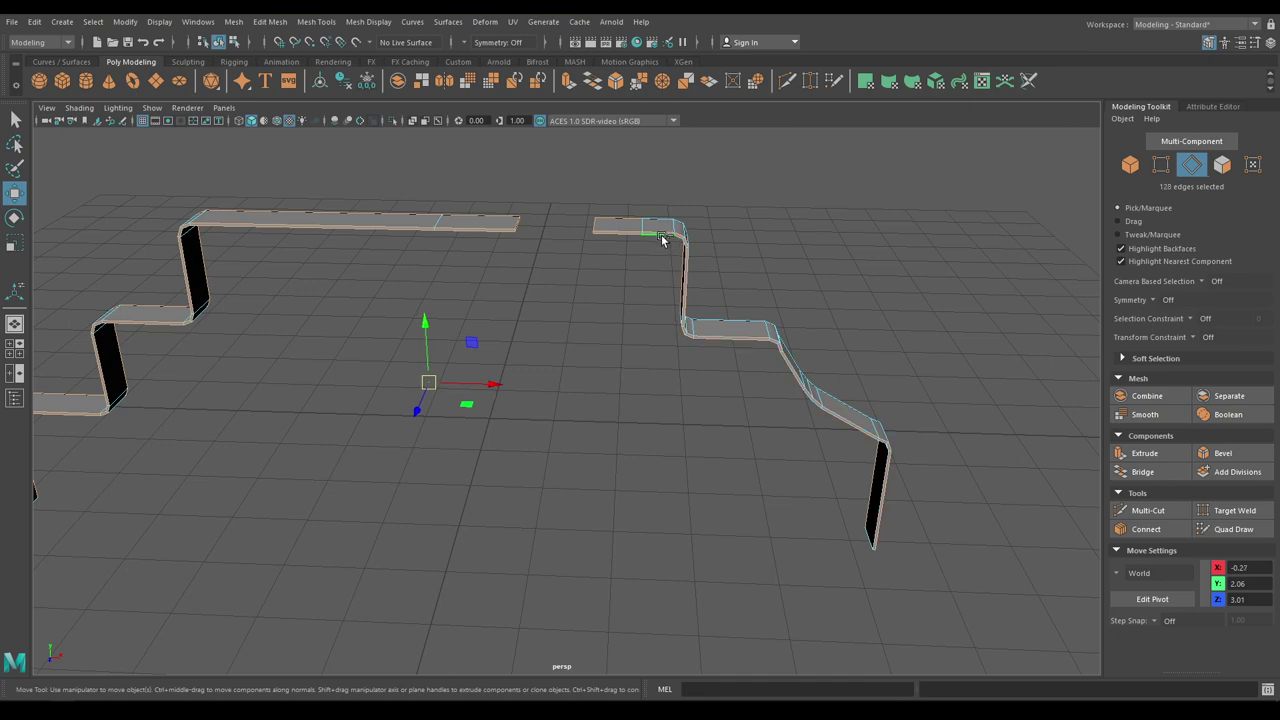
alt+drag(882, 460, 711, 460)
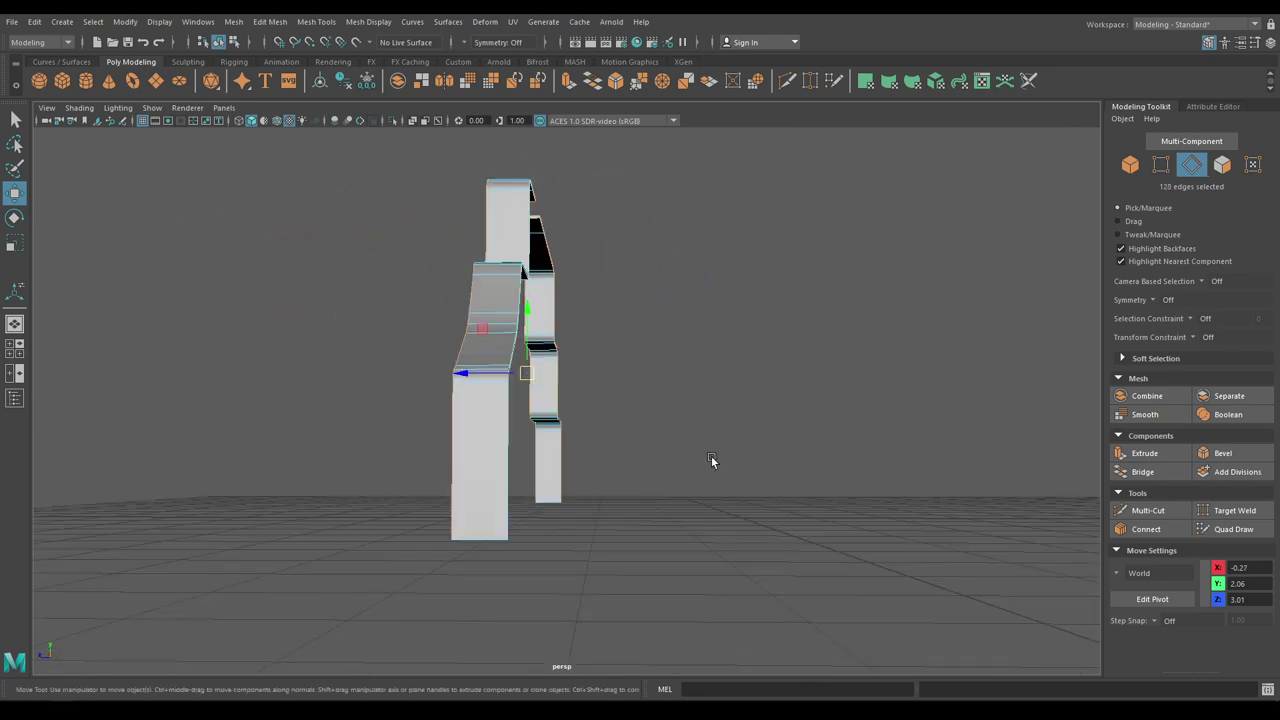
shift+drag(475, 561, 446, 530)
alt+drag(458, 541, 367, 478)
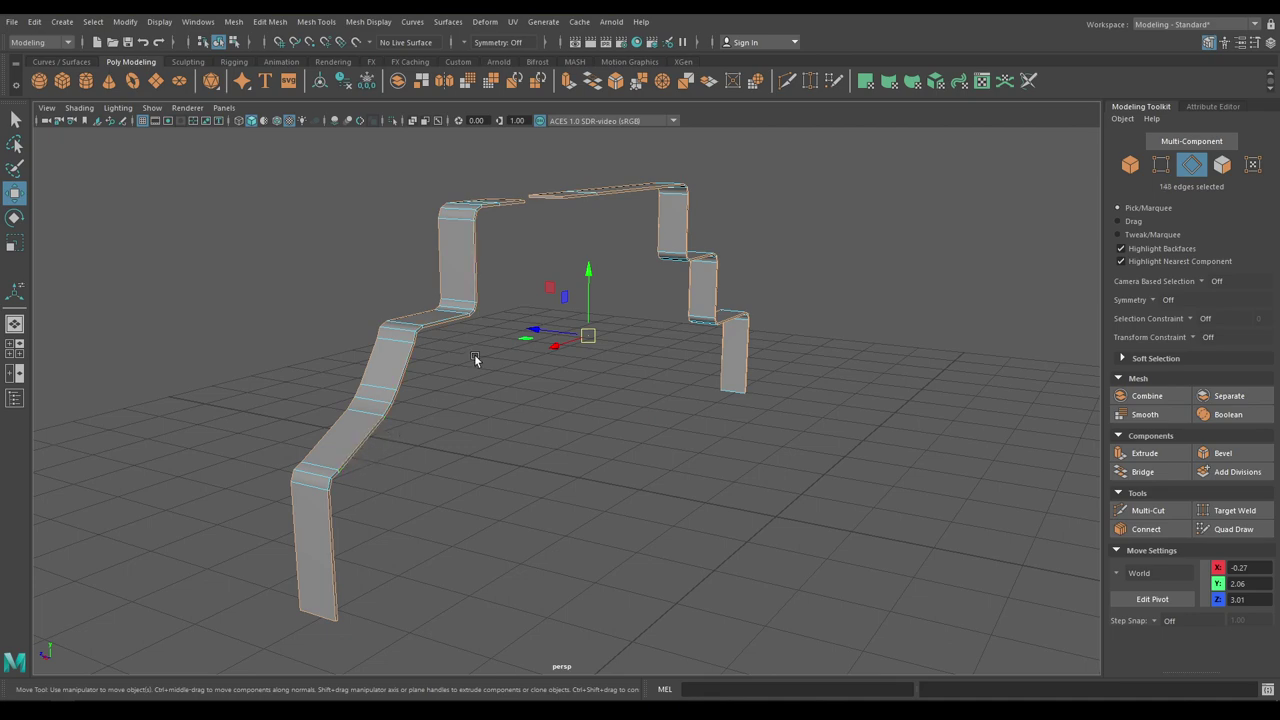
Step: Bevel the selected trim edges with 2 segments and a fraction of 0.65, then return to object selection and deselect
alt+drag(486, 351, 381, 363)
alt+middle_drag(800, 437, 290, 270)
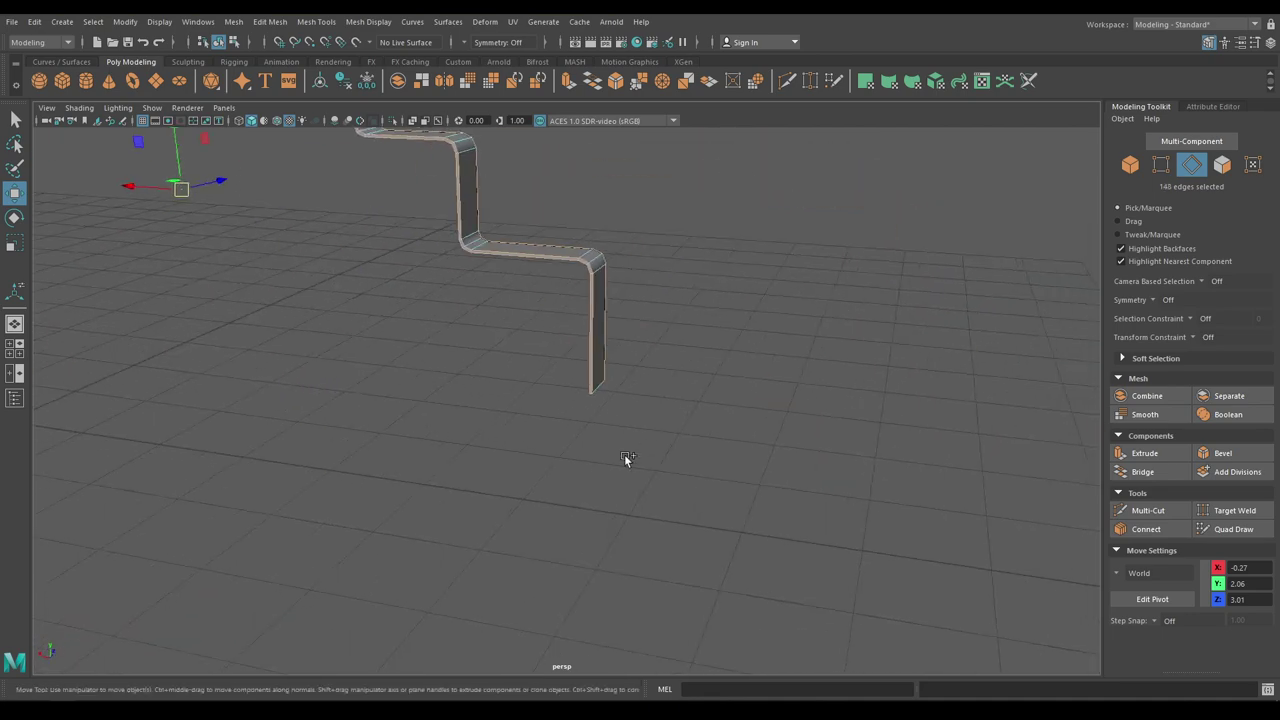
alt+drag(534, 376, 486, 508)
shift+right_drag(486, 406, 546, 412)
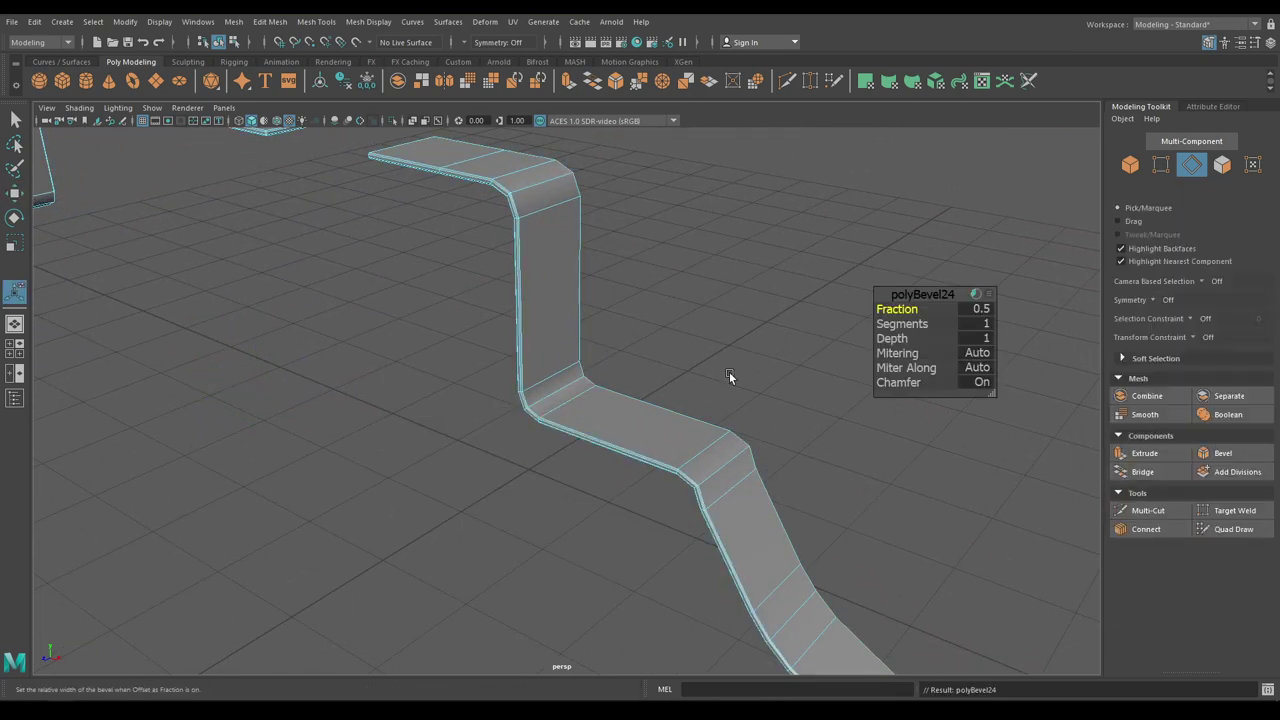
scroll(730, 374, up, 5)
alt+middle_drag(674, 330, 778, 577)
alt+drag(777, 577, 749, 420)
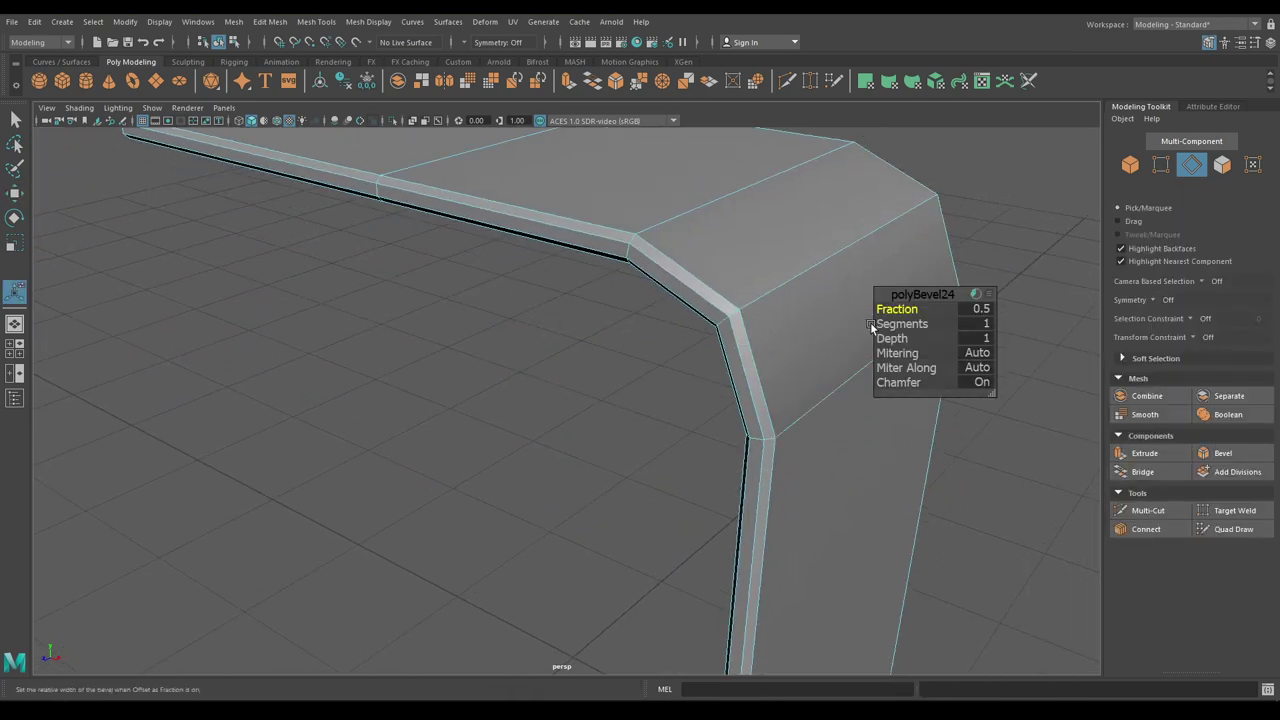
drag(880, 323, 903, 310)
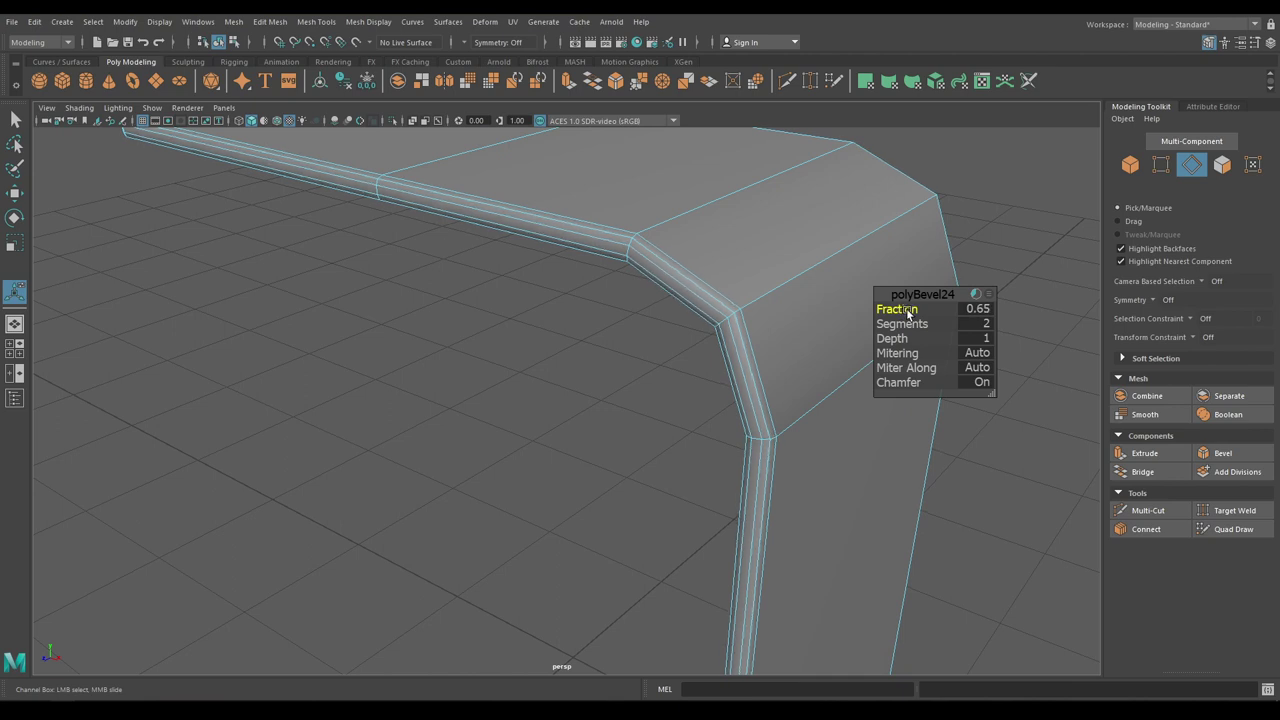
key(w)
right_drag(647, 242, 724, 211)
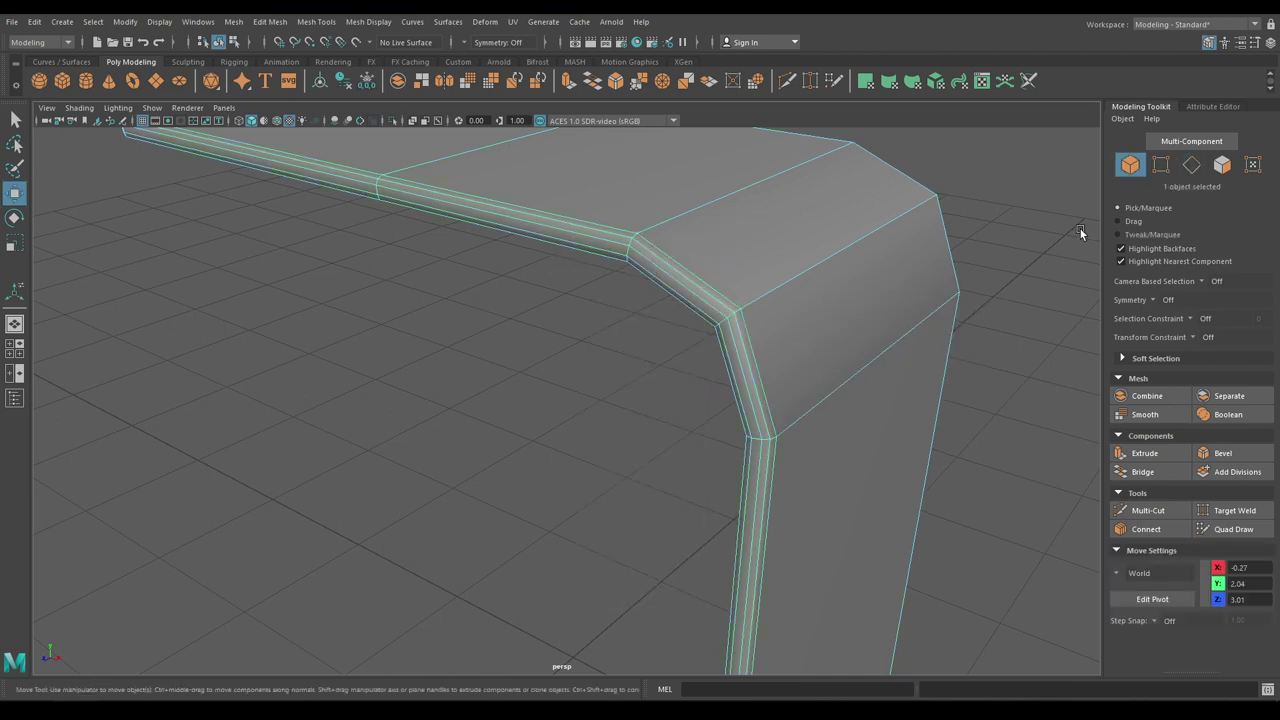
click(1035, 209)
Step: Select the trim and pick the edge loops crossing the first two bends of its shorter section
click(842, 357)
scroll(842, 357, down, 5)
alt+drag(842, 357, 721, 295)
right_drag(653, 281, 645, 244)
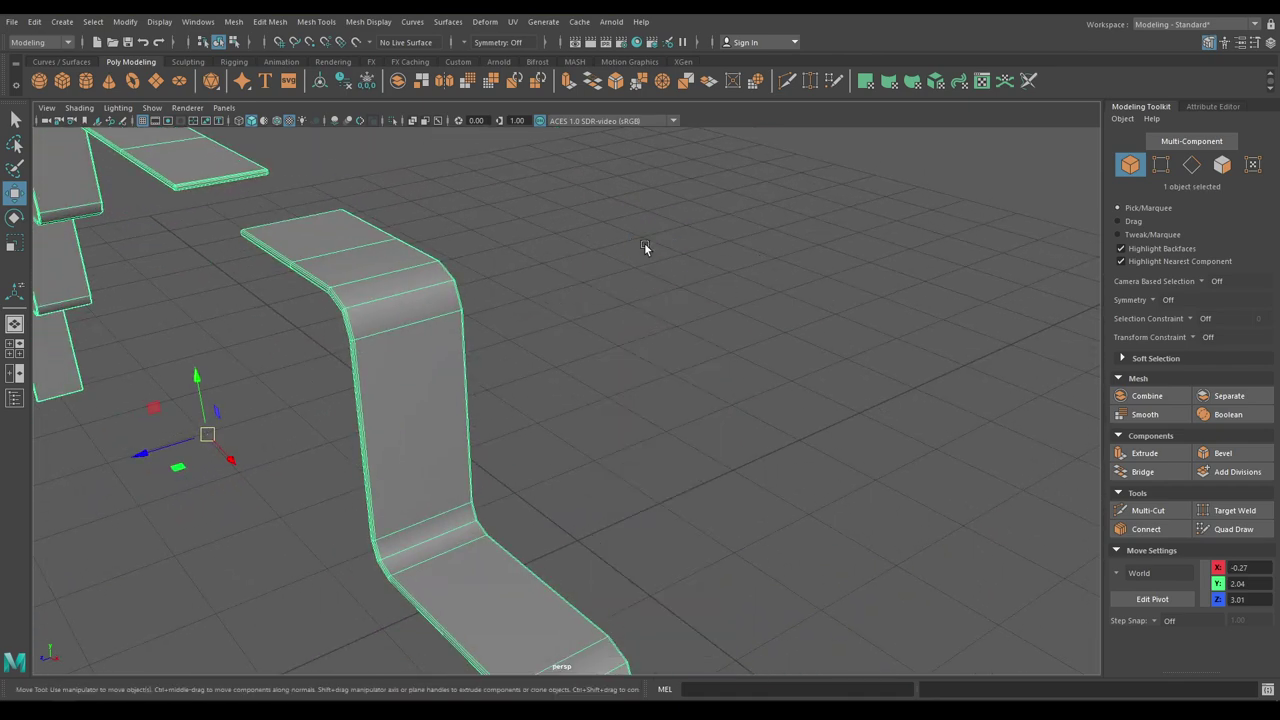
double_click(409, 289)
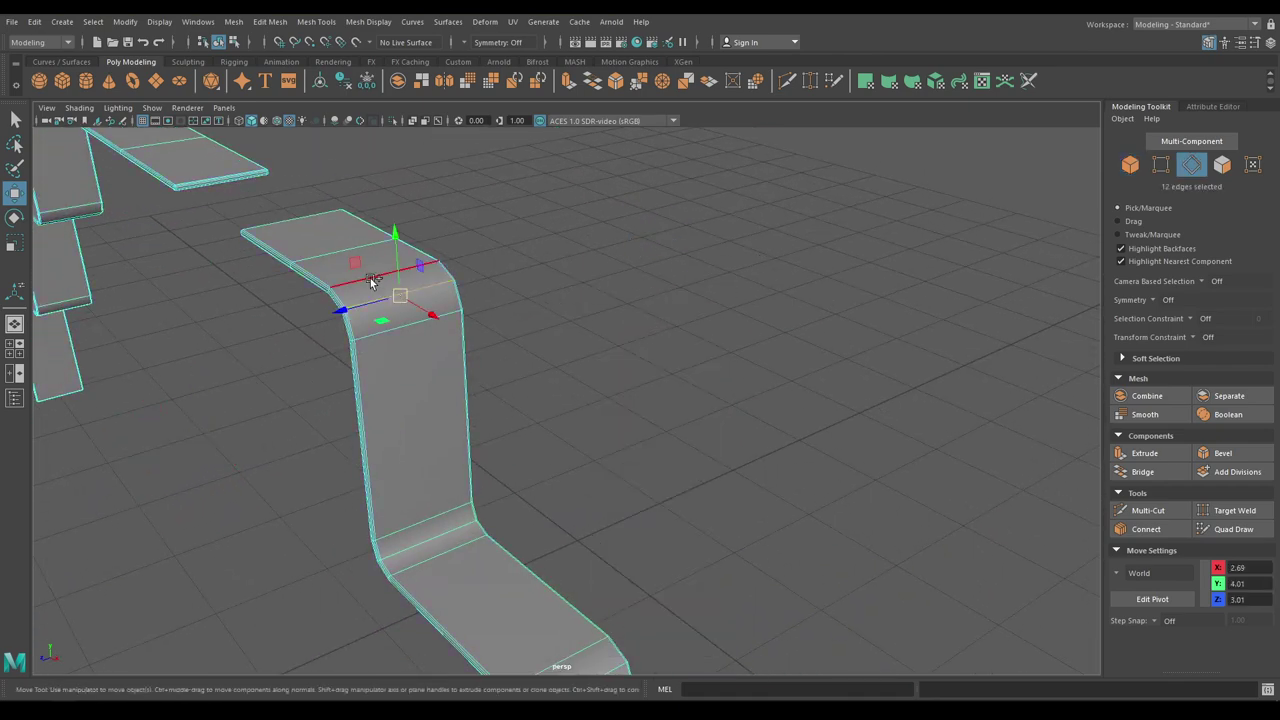
shift+double_click(307, 243)
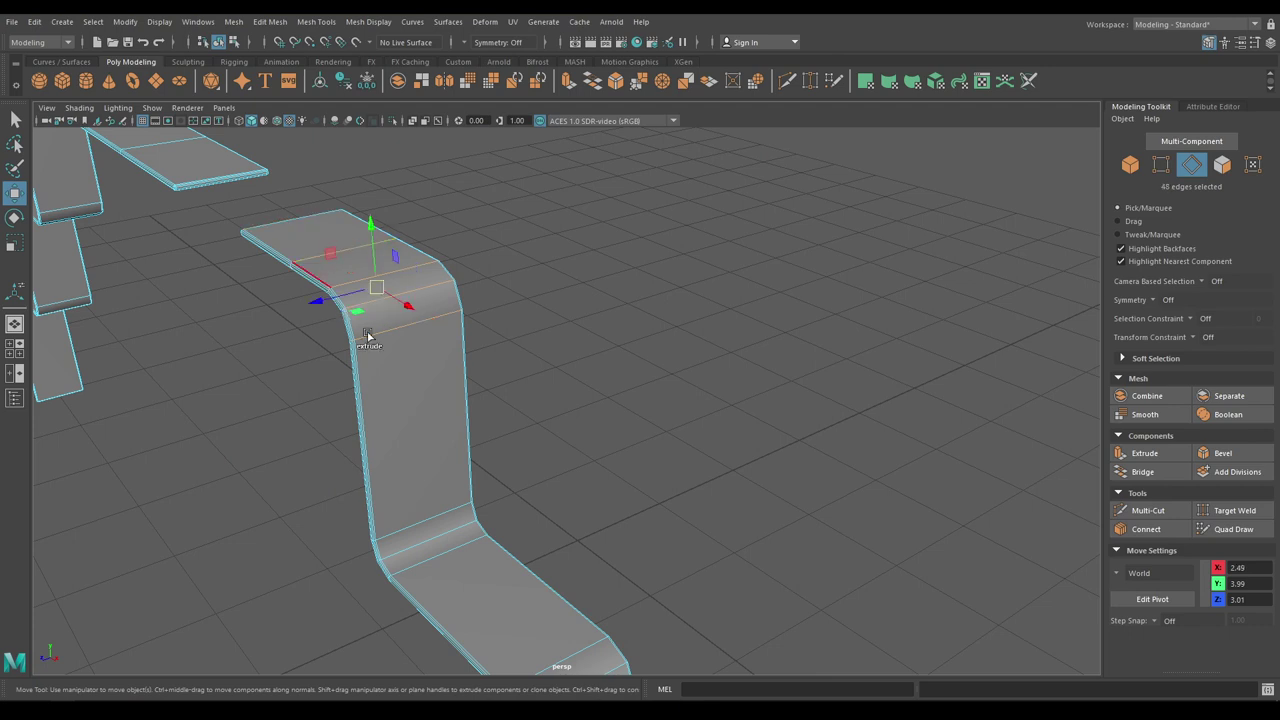
shift+double_click(448, 529)
shift+double_click(435, 520)
shift+double_click(449, 557)
Step: Add the edge loops crossing the sloping part's bends and the lowest bend of the shorter section to the selection
alt+middle_drag(561, 566, 487, 292)
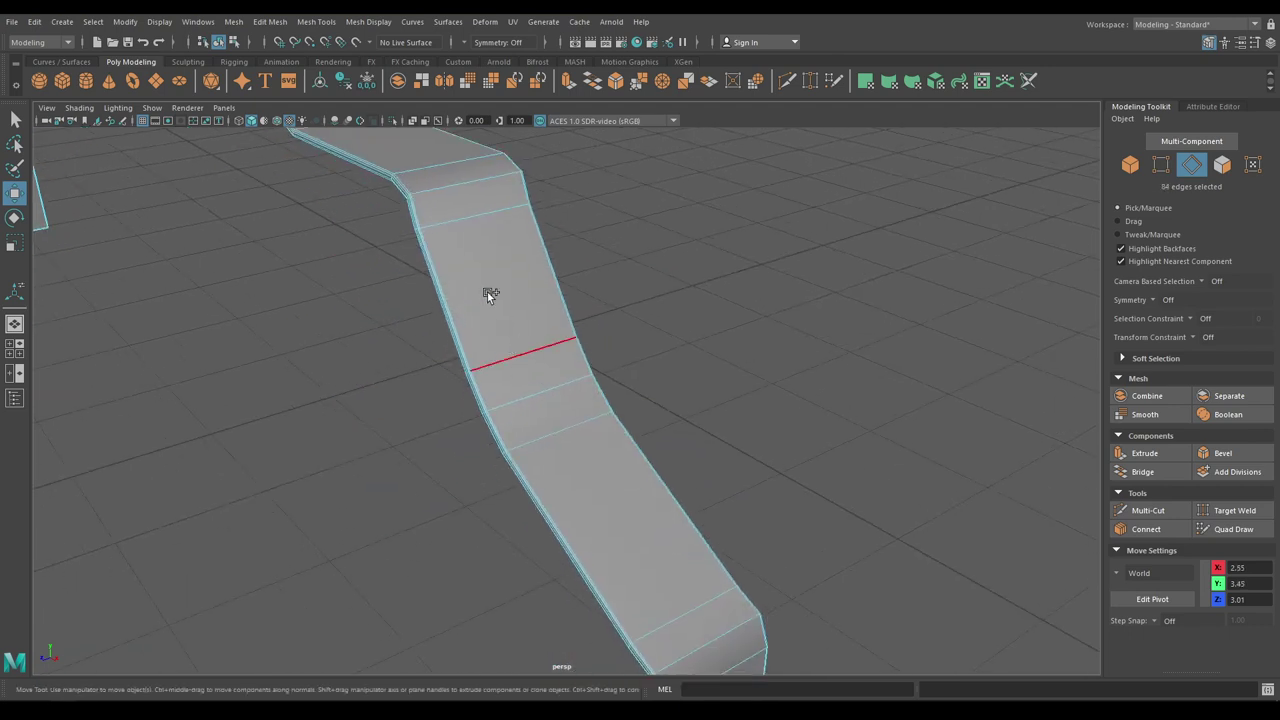
shift+double_click(448, 181)
shift+double_click(442, 167)
shift+double_click(519, 380)
shift+double_click(517, 359)
shift+double_click(562, 445)
alt+drag(742, 532, 634, 360)
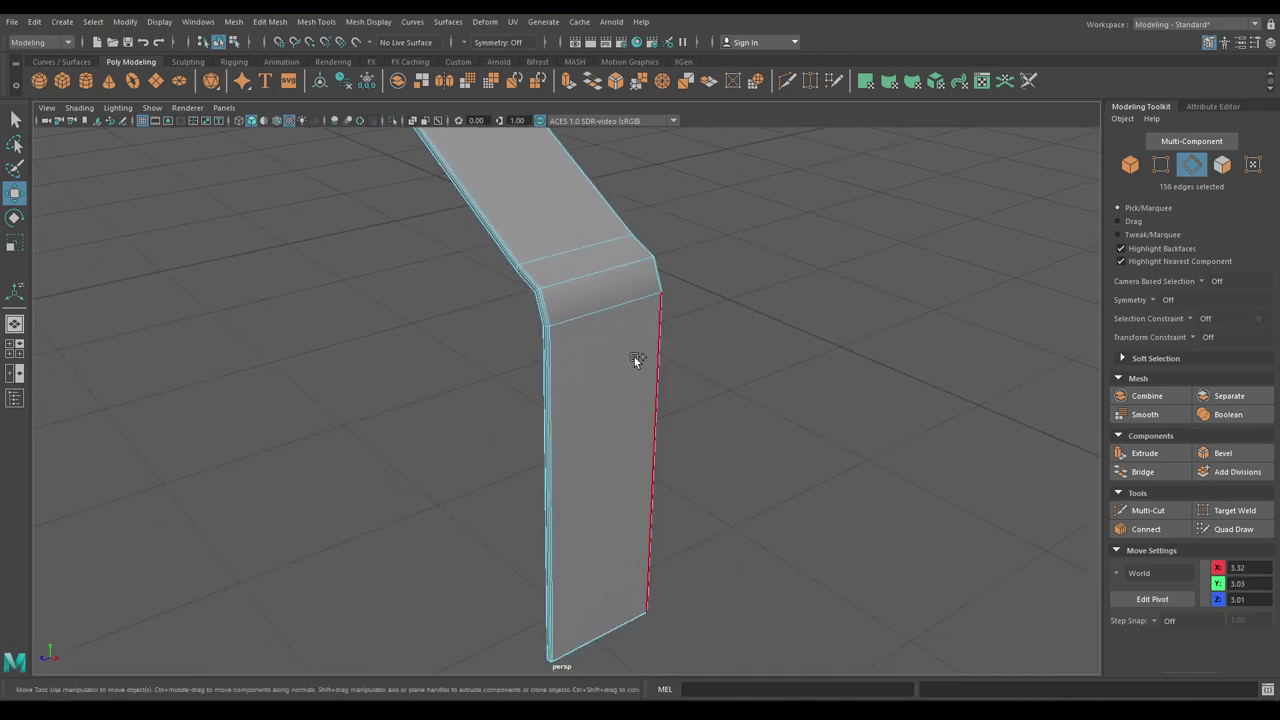
shift+double_click(596, 294)
shift+double_click(588, 253)
Step: Add the edge loops crossing the bends of the longer stepped section and soften all selected edges
alt+drag(587, 250, 695, 407)
shift+click(622, 366)
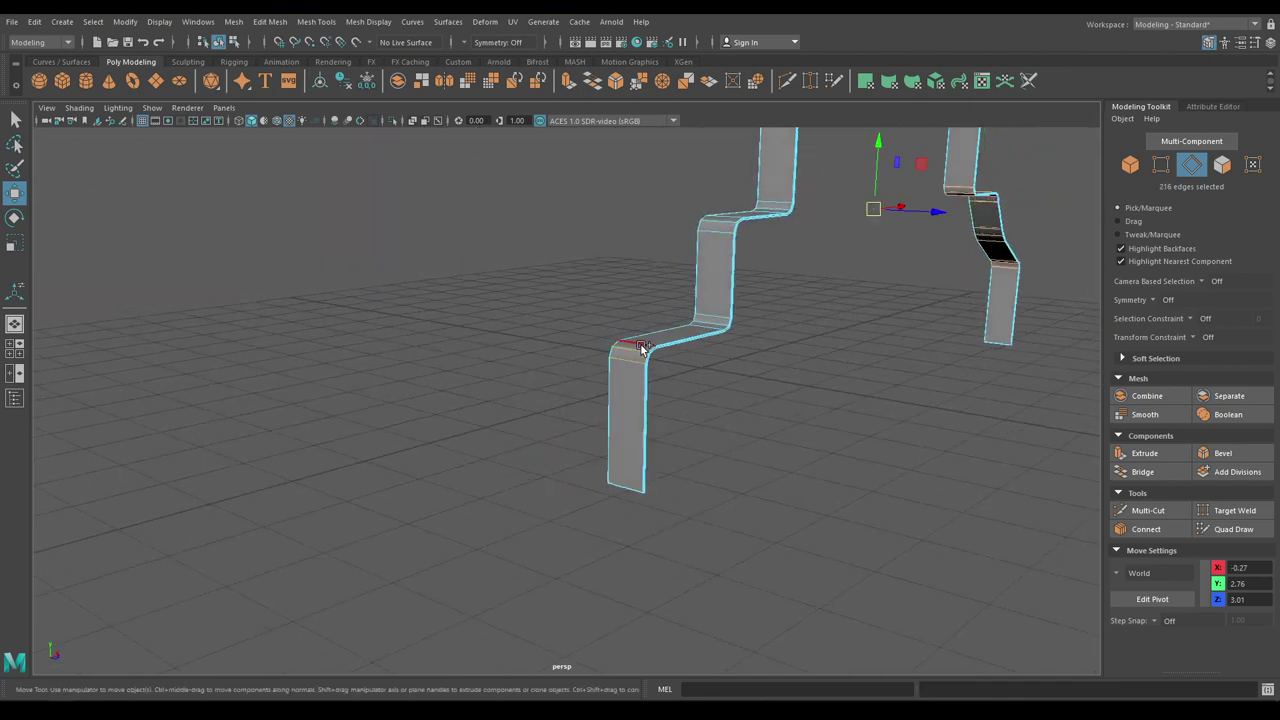
alt+drag(643, 348, 718, 386)
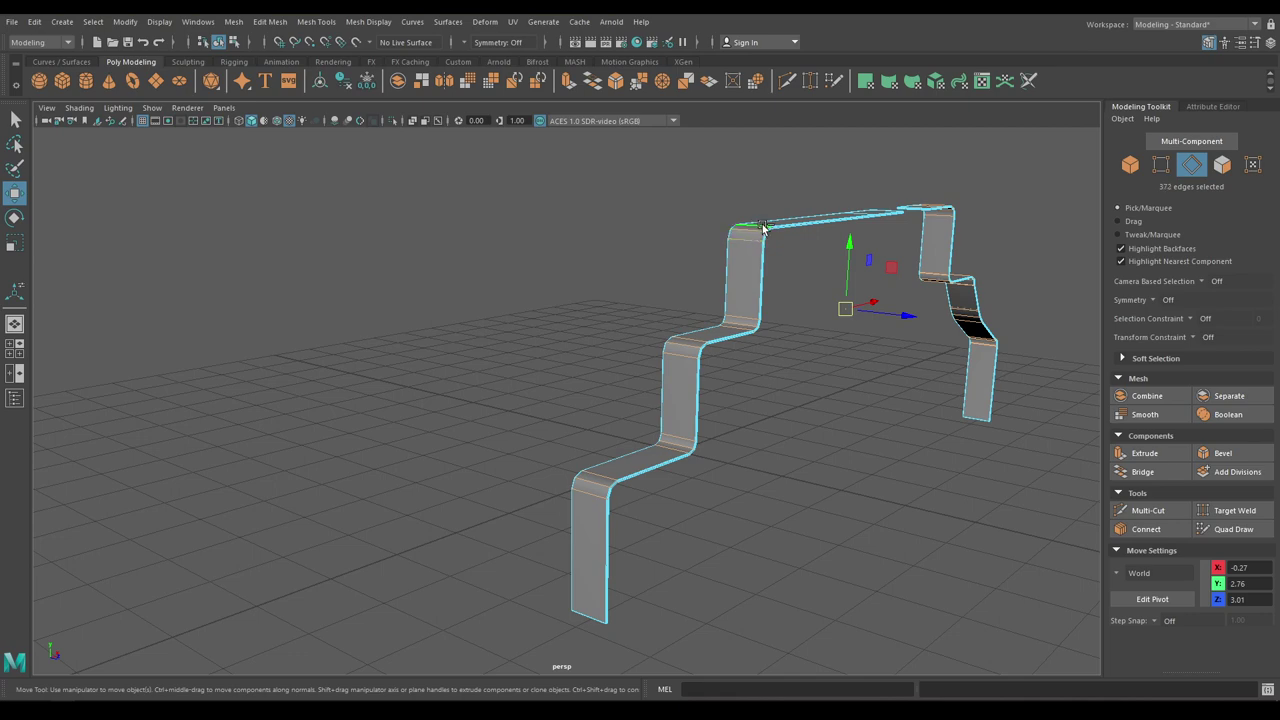
alt+drag(763, 228, 786, 294)
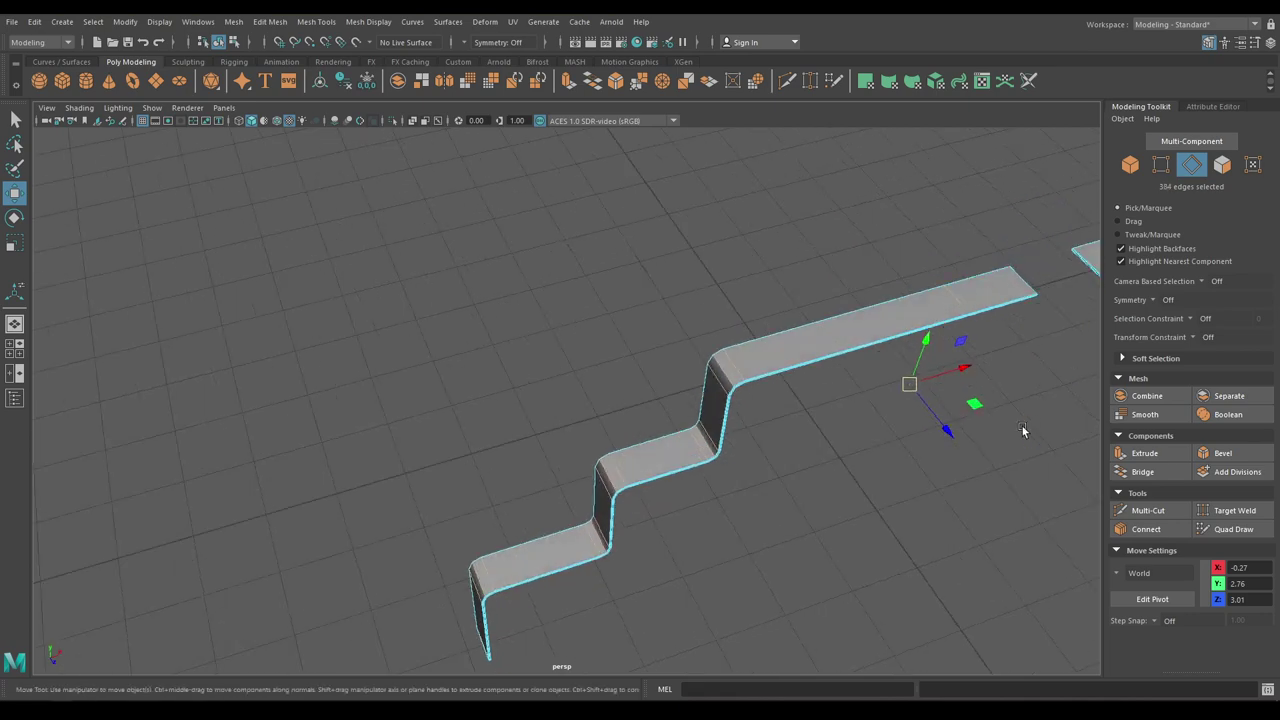
click(371, 22)
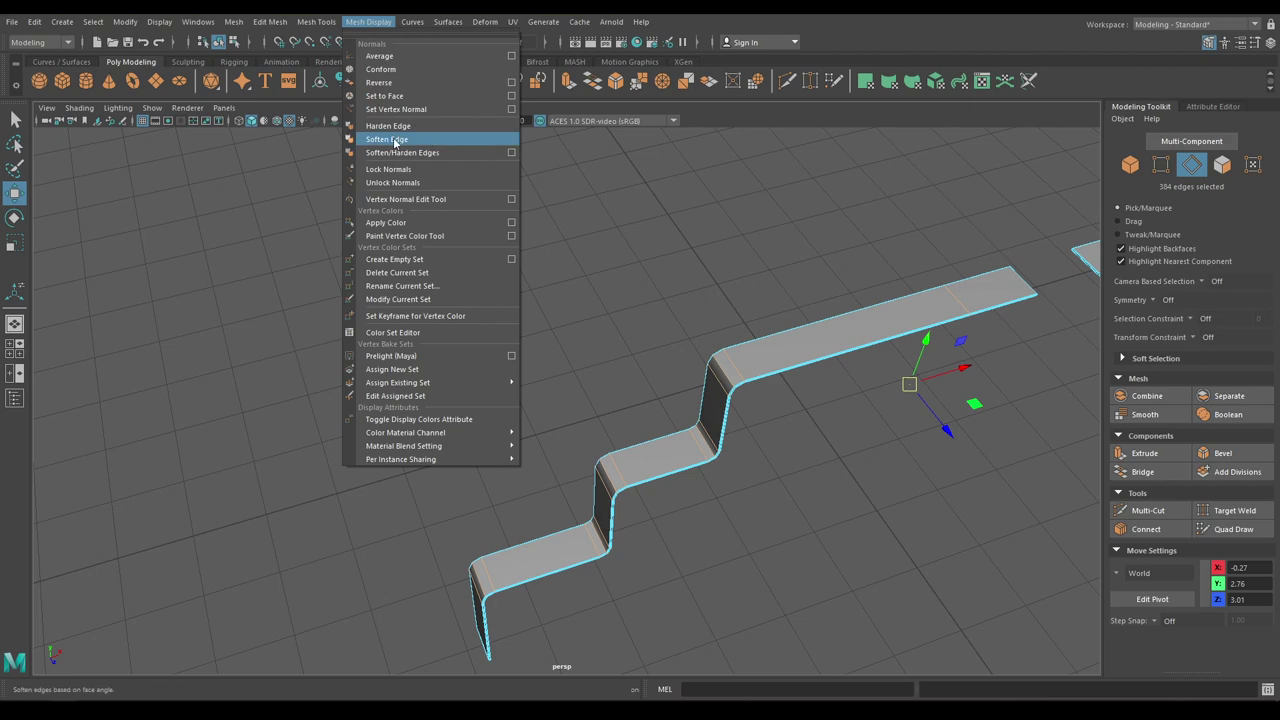
click(394, 141)
Step: Return to object selection, deselect the trim and show the hidden cannon and carriage parts again
right_drag(522, 384, 590, 307)
click(590, 307)
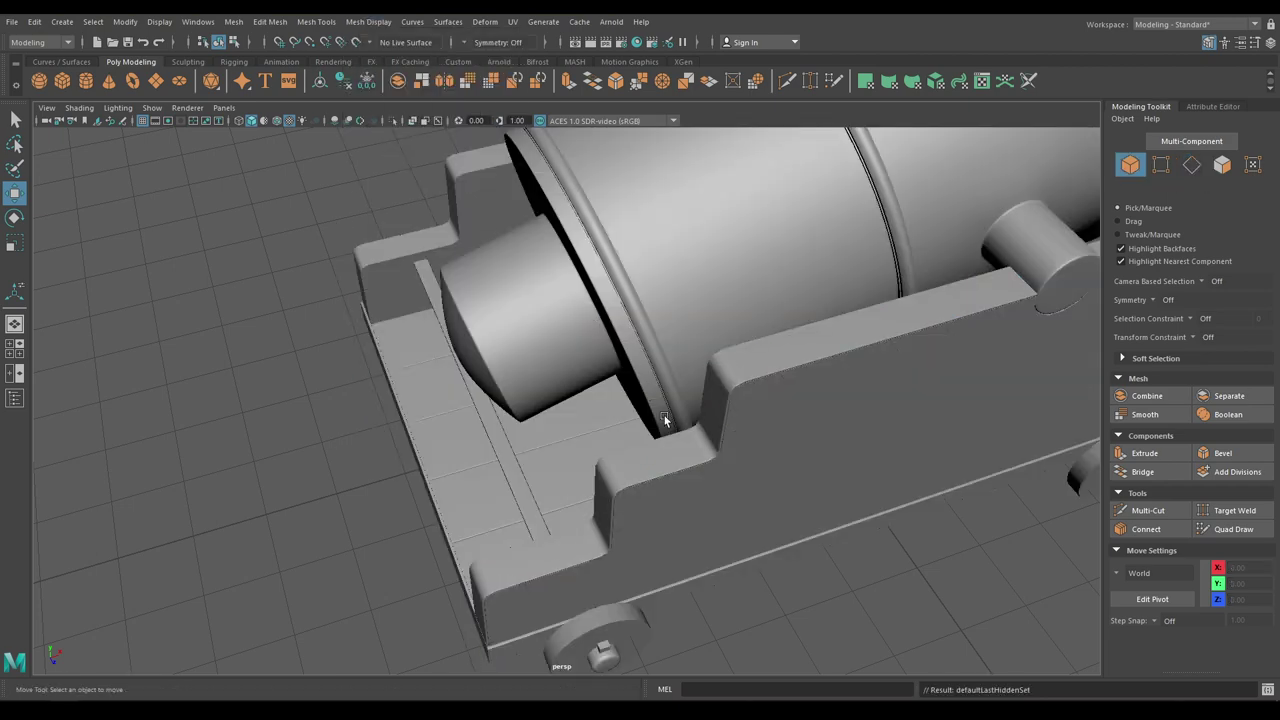
alt+drag(662, 418, 636, 425)
scroll(615, 437, down, 4)
scroll(627, 395, up, 2)
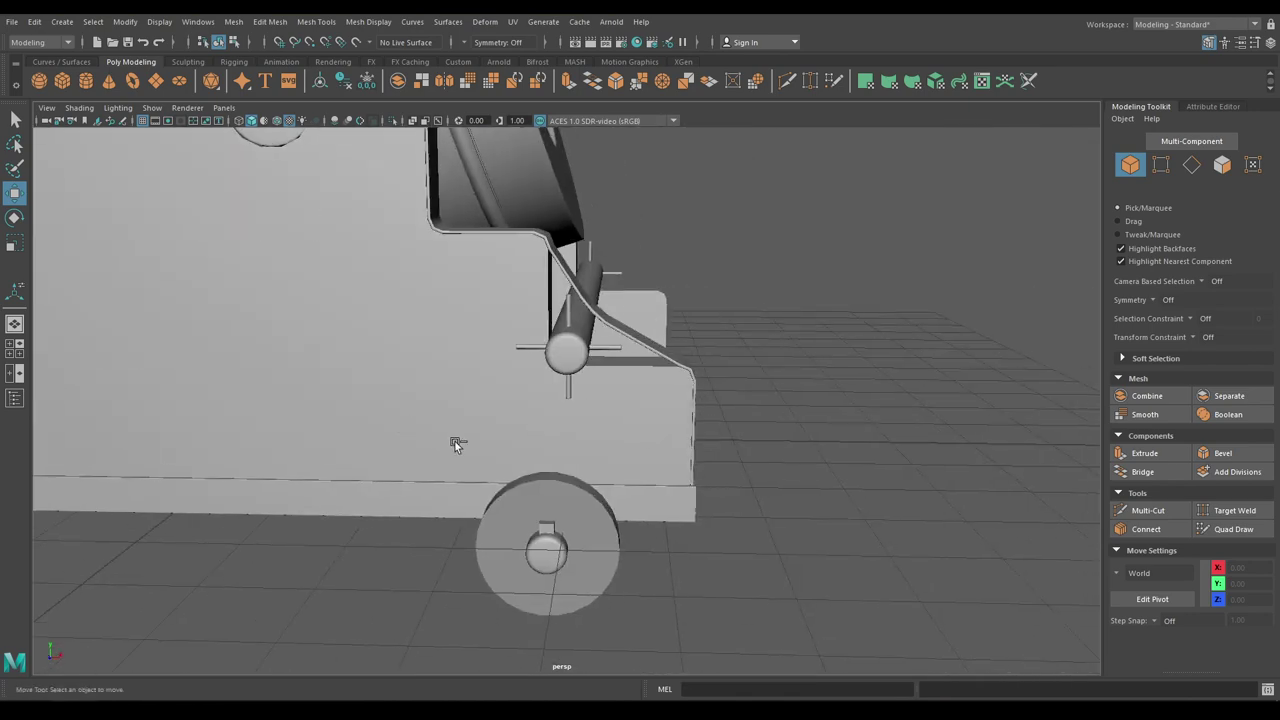
alt+drag(454, 443, 775, 411)
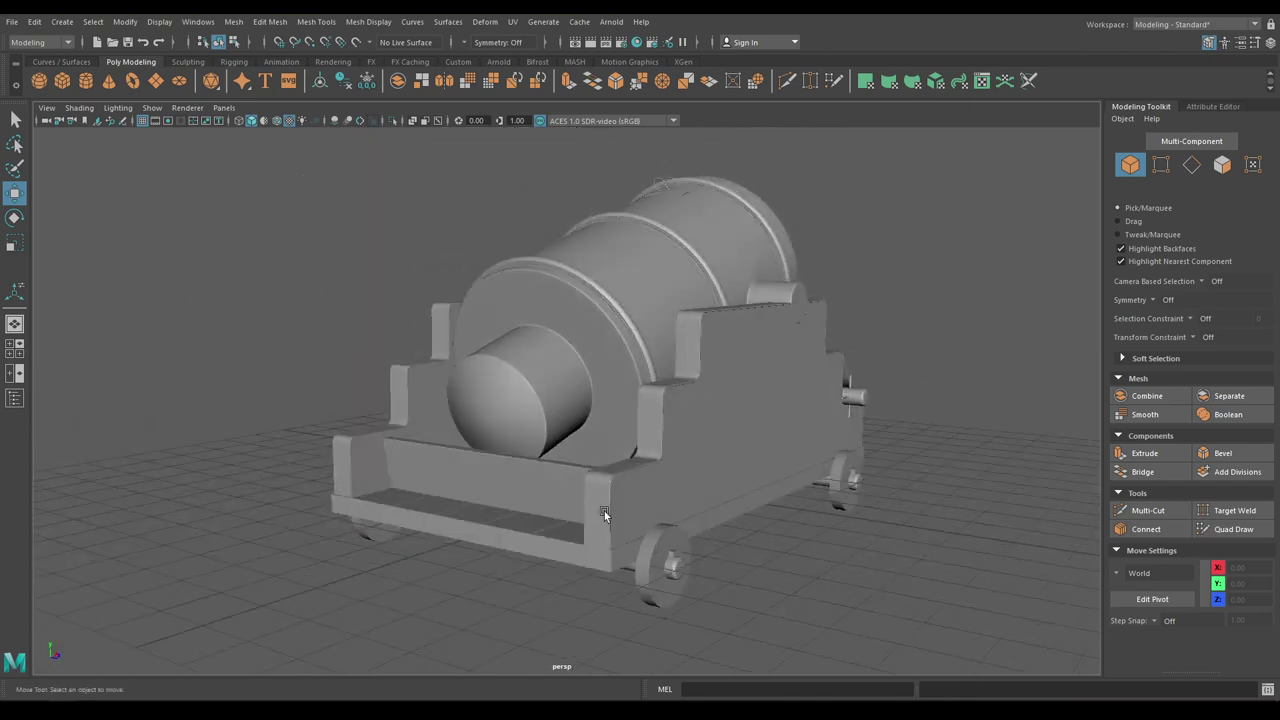
Step: Select the trim and move its pivot to the carriage's centre line at Z 0 in the wireframe top view
click(604, 511)
alt+drag(604, 511, 678, 582)
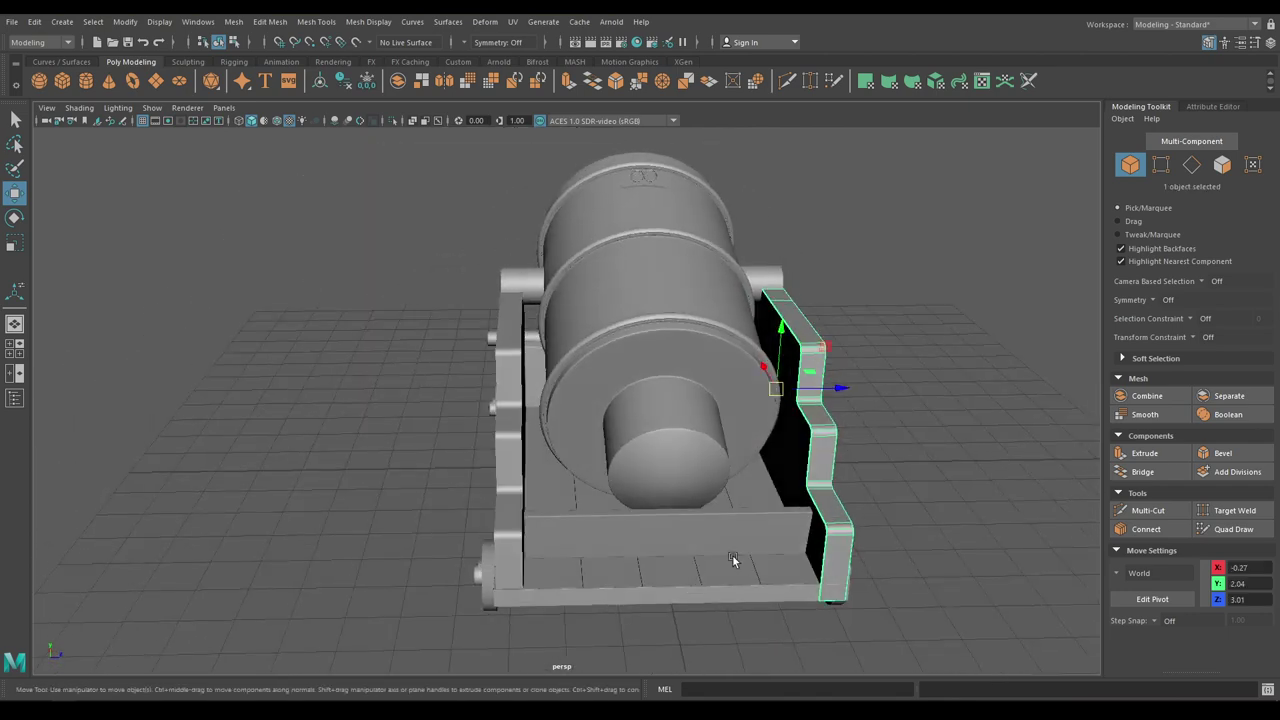
key(space)
drag(773, 426, 703, 432)
mouse_move(654, 486)
alt+right_down()
mouse_move(579, 425)
mouse_move(637, 476)
alt+right_up()
alt+middle_drag(637, 476, 469, 506)
key(4)
alt+middle_drag(551, 454, 504, 450)
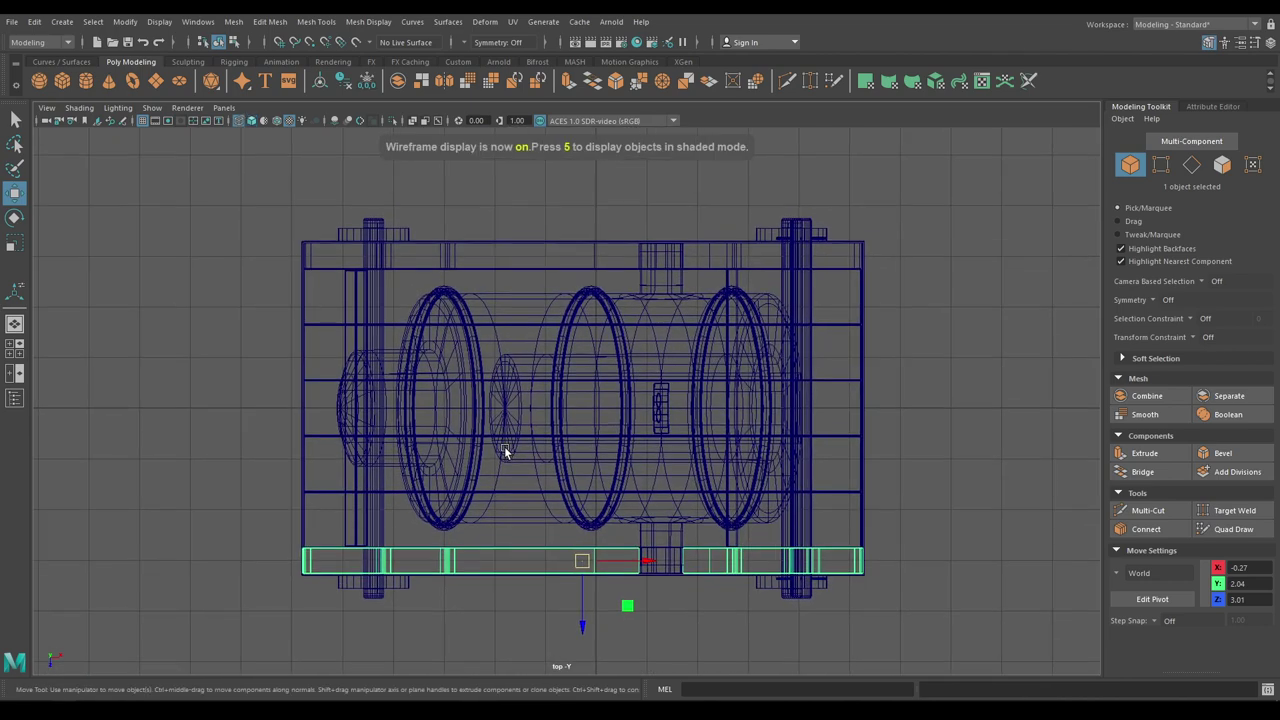
key(d)
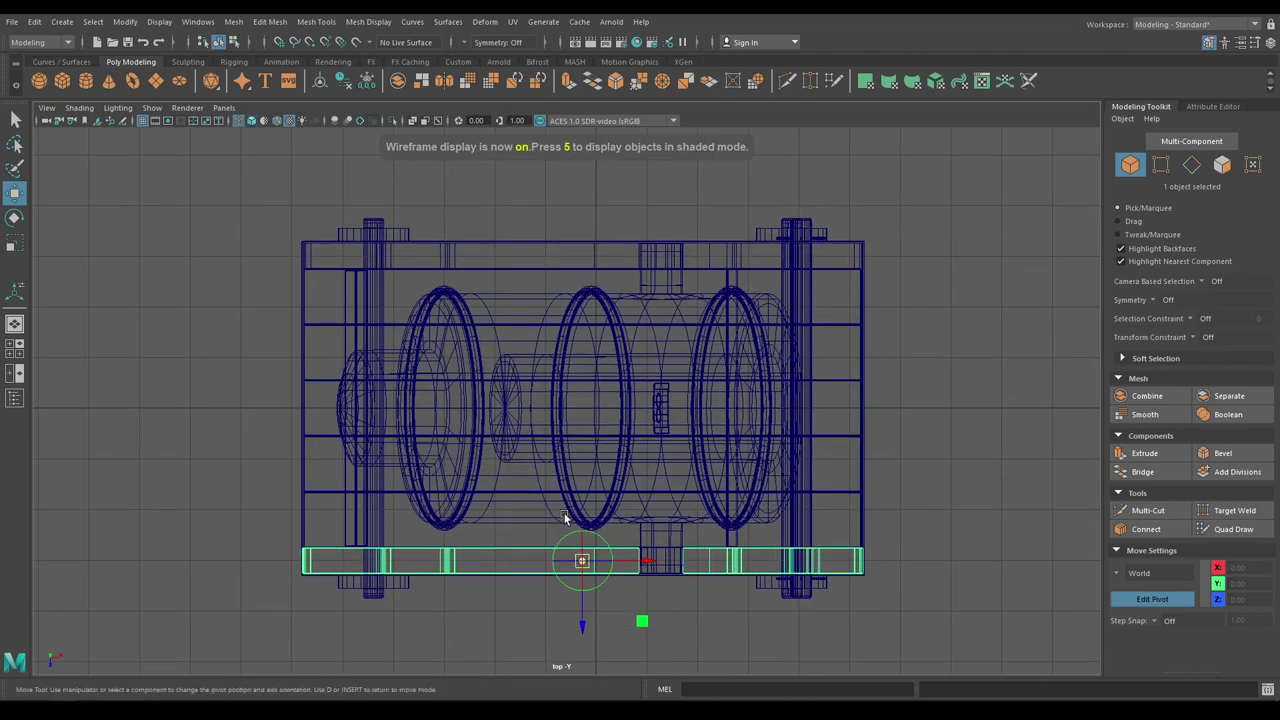
drag(581, 621, 564, 393)
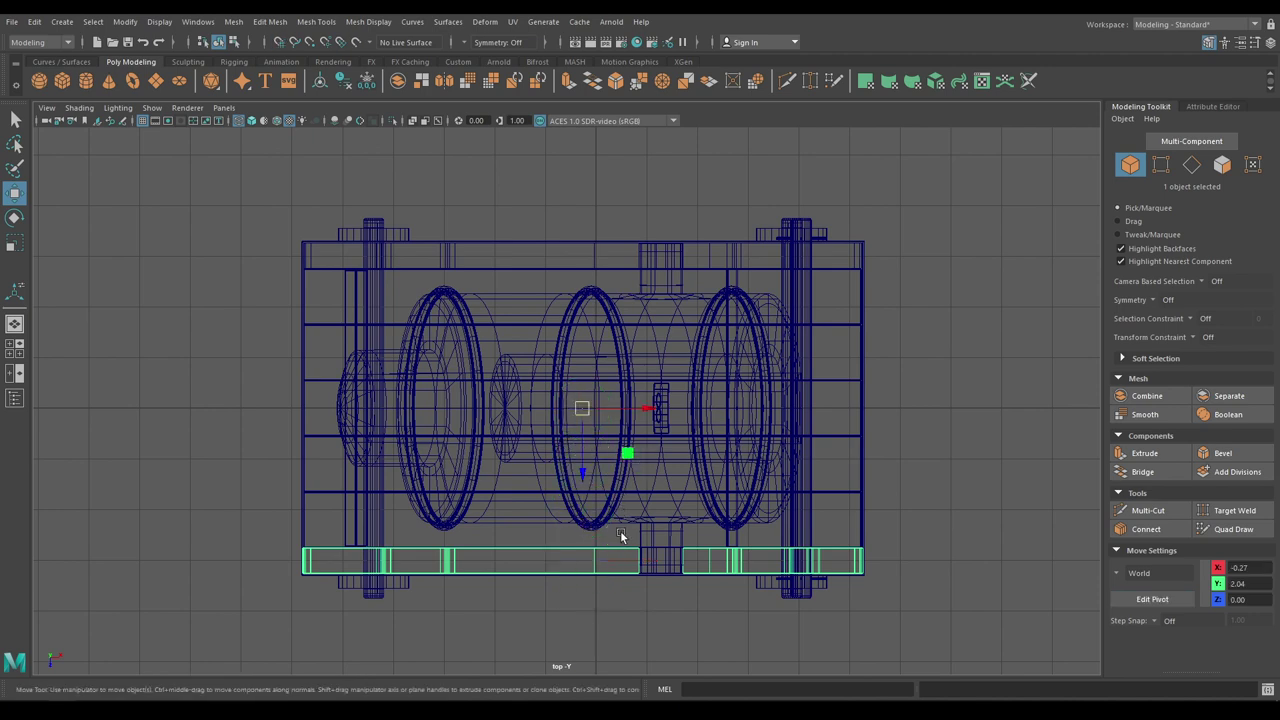
Step: Duplicate the trim and set the copy's Scale Z to -1 to mirror it onto the opposite side panel
key(ctrl+d)
click(1270, 43)
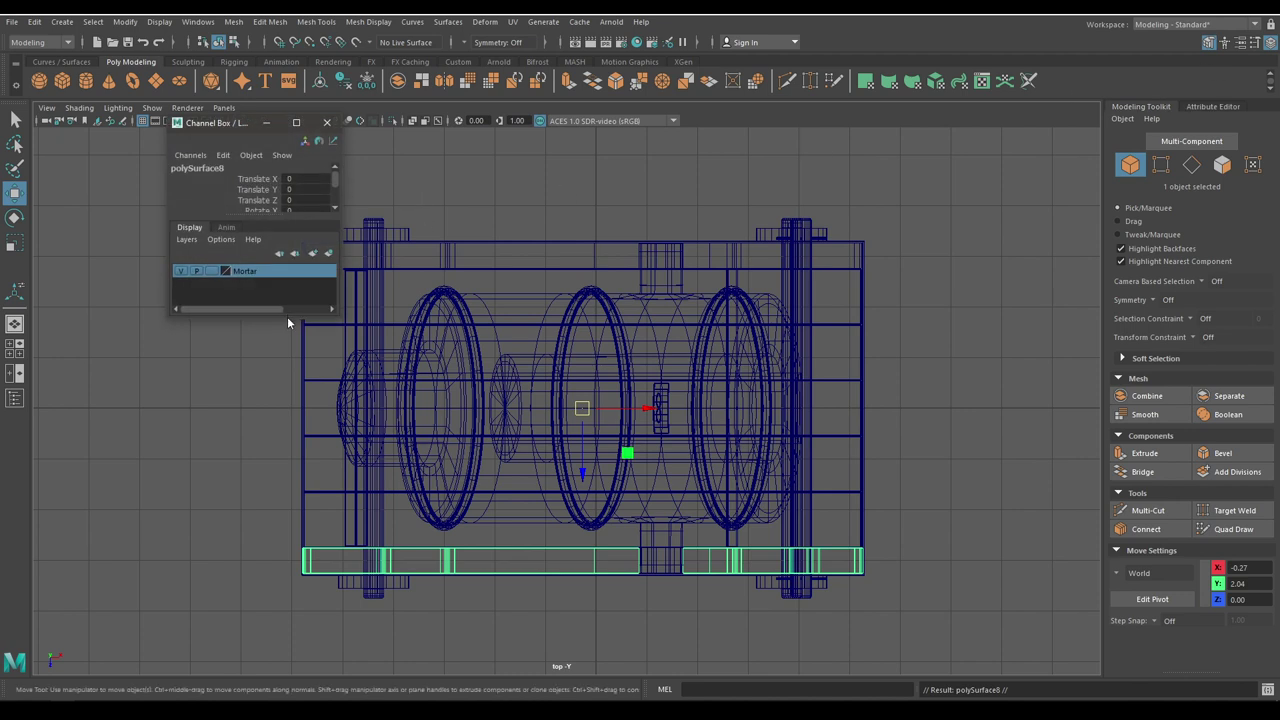
click(288, 309)
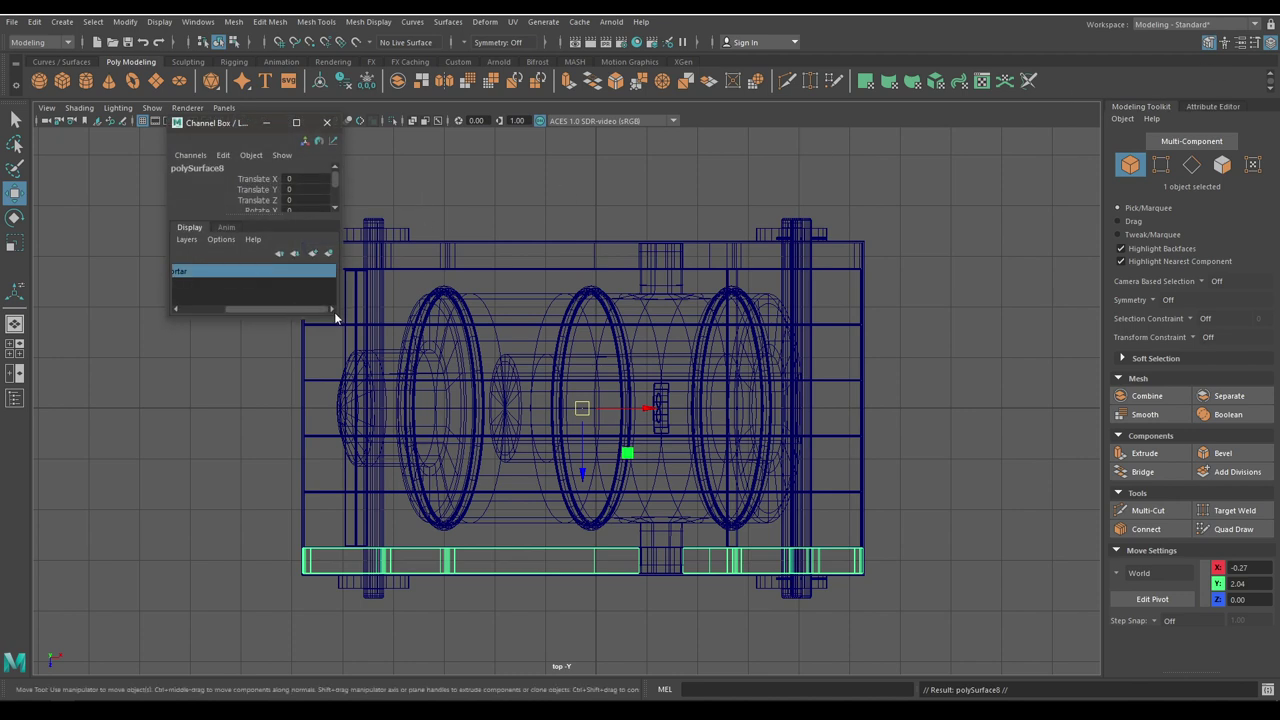
drag(249, 124, 925, 100)
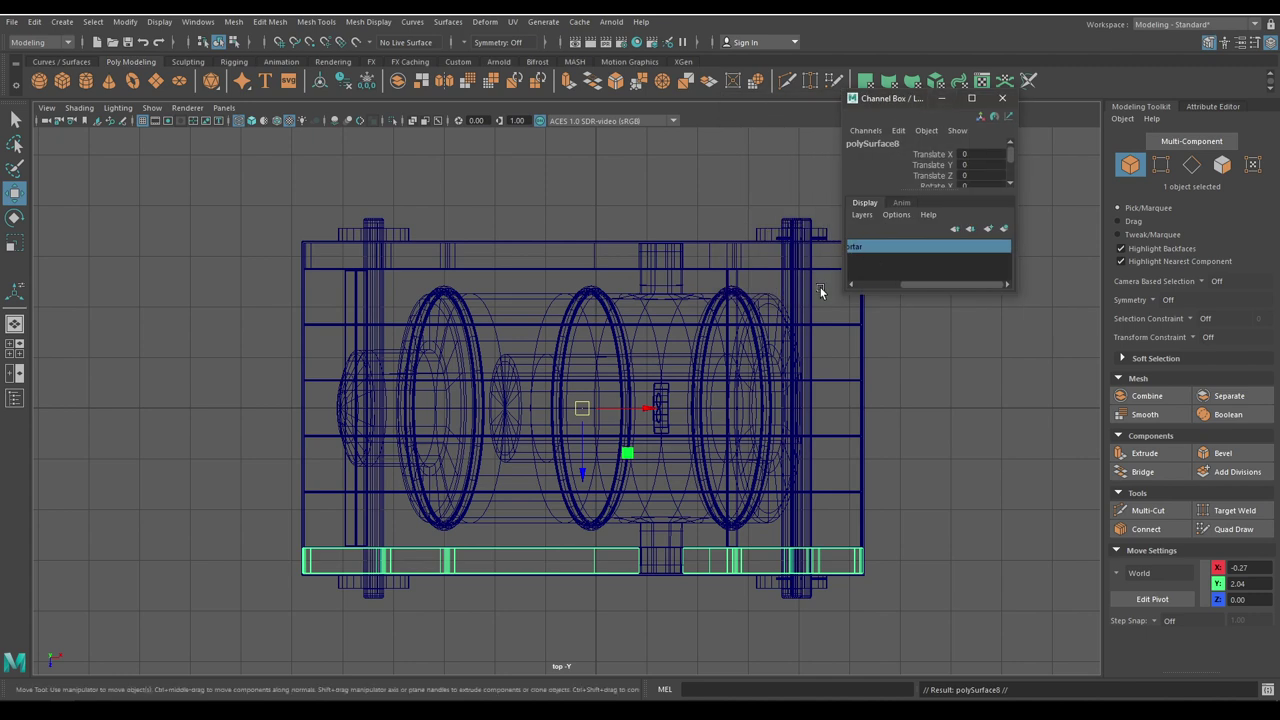
drag(849, 297, 840, 632)
drag(900, 394, 900, 457)
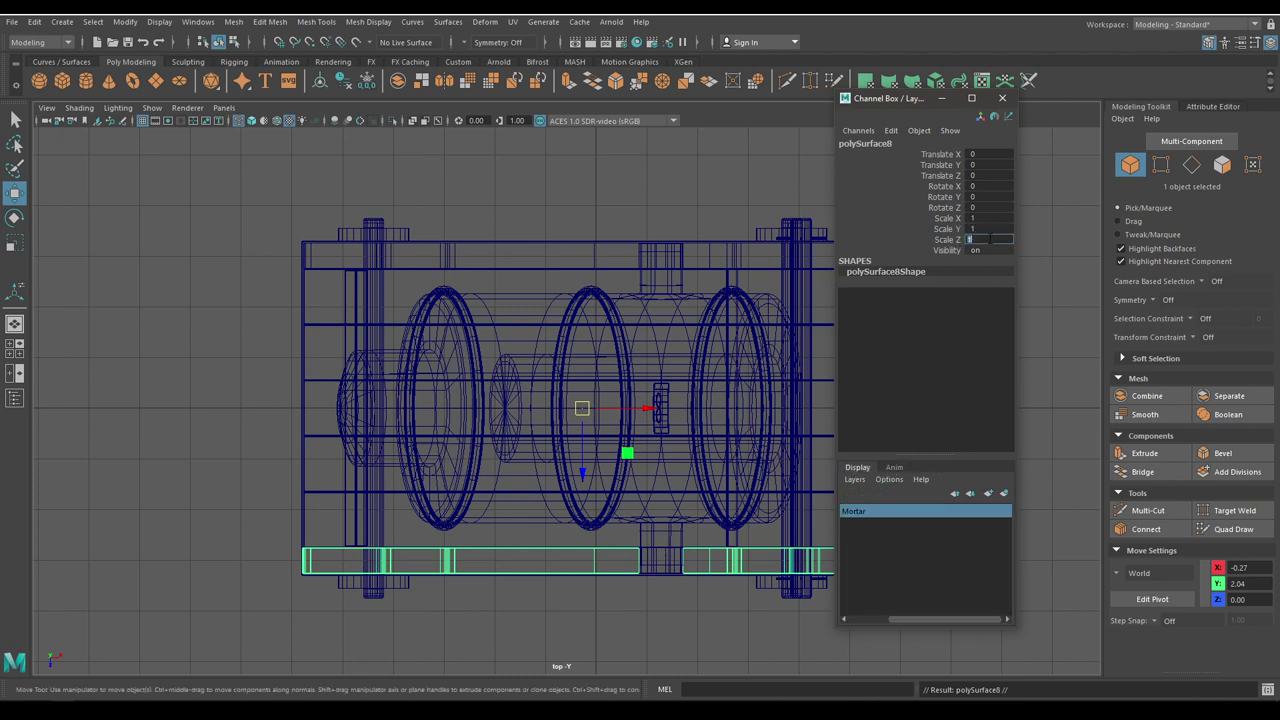
text(1)
key(Return)
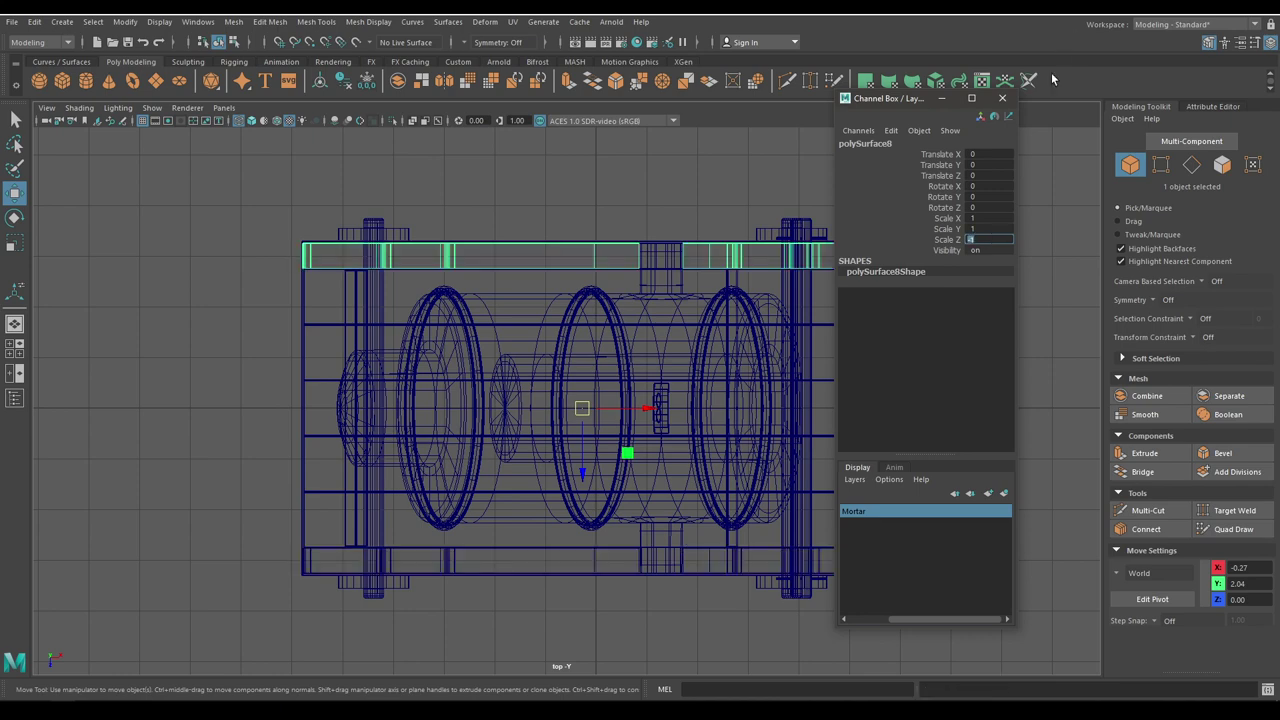
click(1012, 101)
Step: Return to the textured shaded perspective view and examine how the mirrored trim fits the opposite side panel
key(space)
drag(1006, 169, 1006, 131)
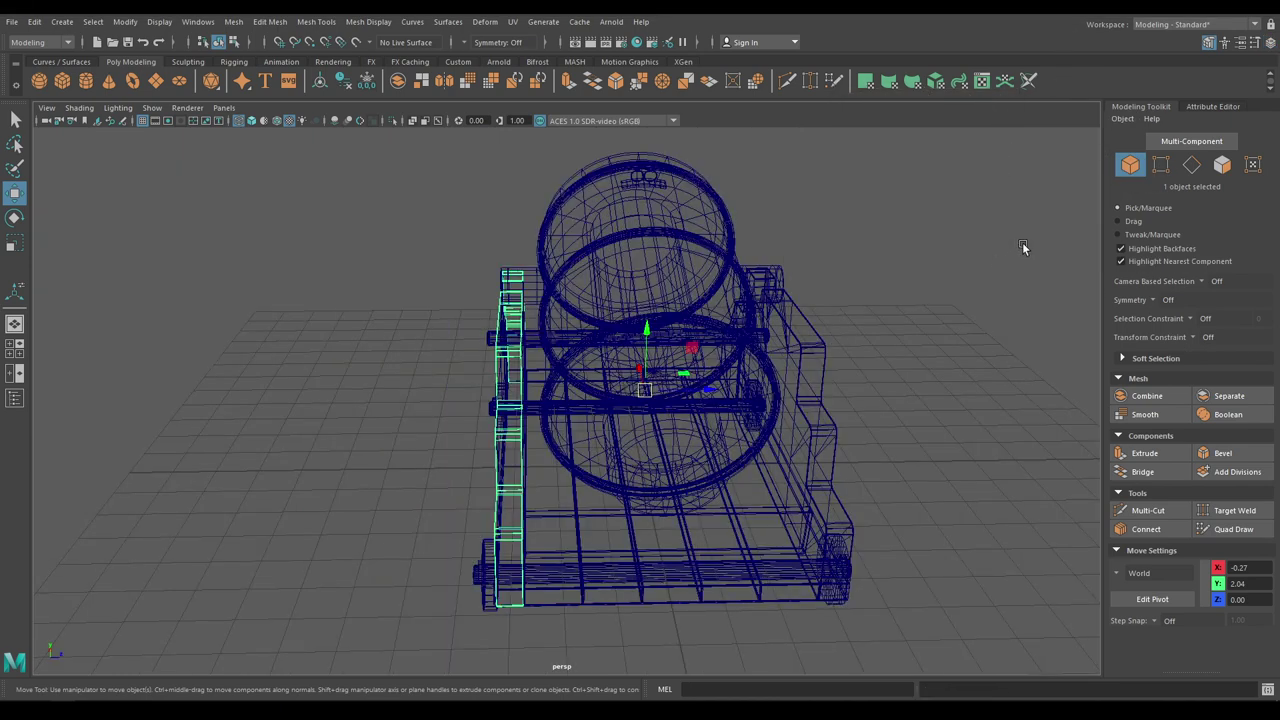
key(6)
alt+drag(596, 376, 752, 412)
alt+right_drag(738, 500, 872, 585)
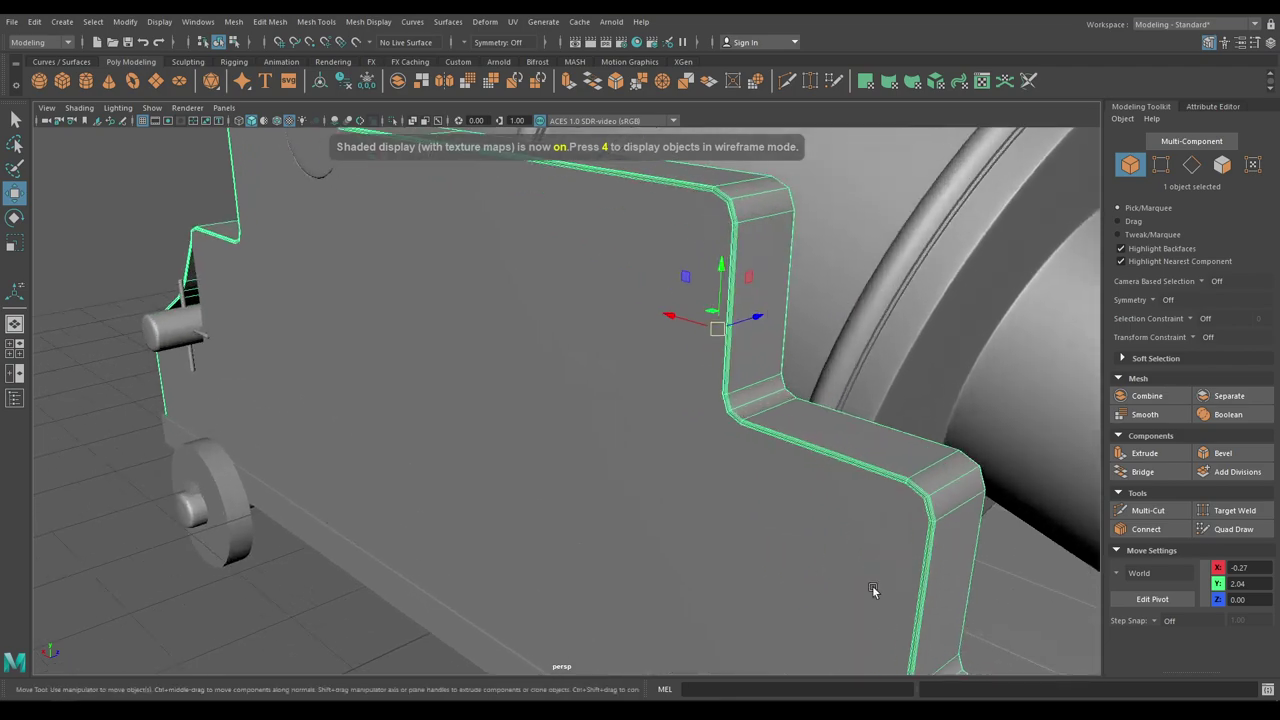
alt+drag(836, 512, 762, 512)
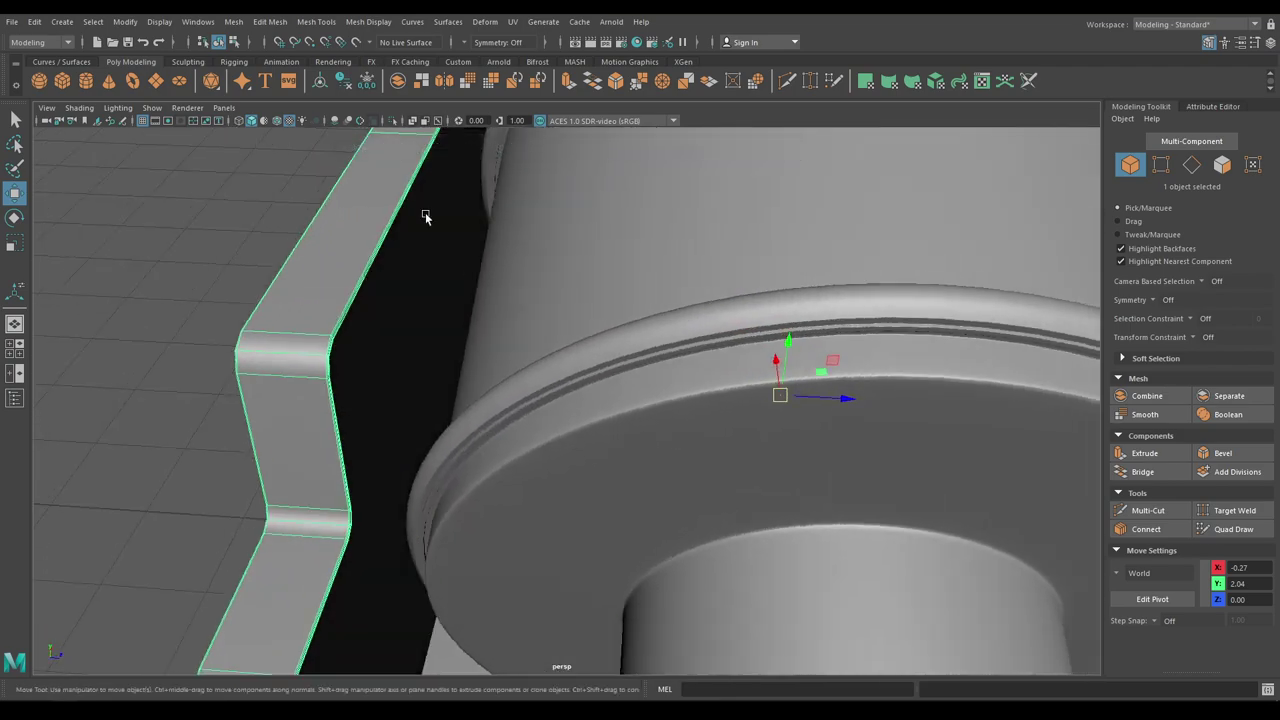
Step: Show wireframe over the shaded model, deselect the mirrored trim and save the scene with the whole cannon in view
click(280, 120)
mouse_move(292, 178)
alt+mouse_down()
mouse_move(395, 200)
mouse_move(403, 263)
alt+mouse_up()
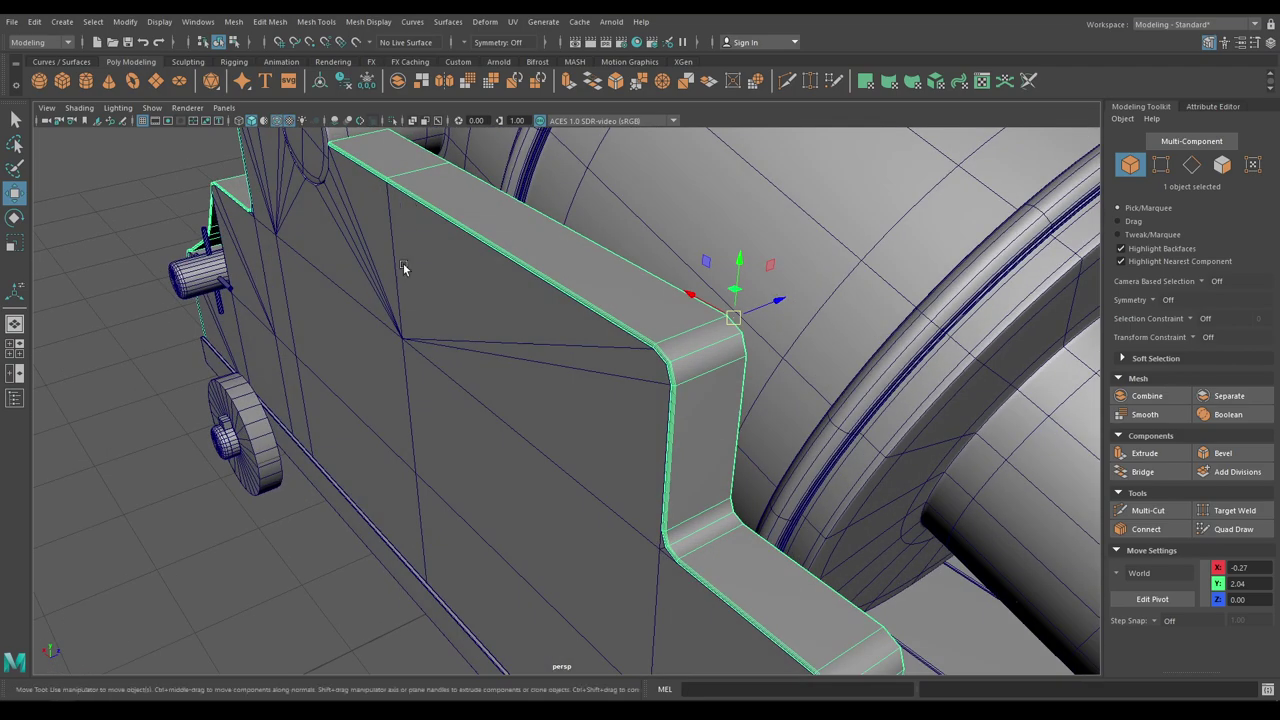
alt+right_drag(403, 263, 300, 378)
click(300, 379)
mouse_move(300, 385)
alt+mouse_down()
mouse_move(309, 435)
mouse_move(564, 465)
alt+mouse_up()
alt+right_drag(564, 465, 535, 350)
alt+drag(535, 350, 631, 337)
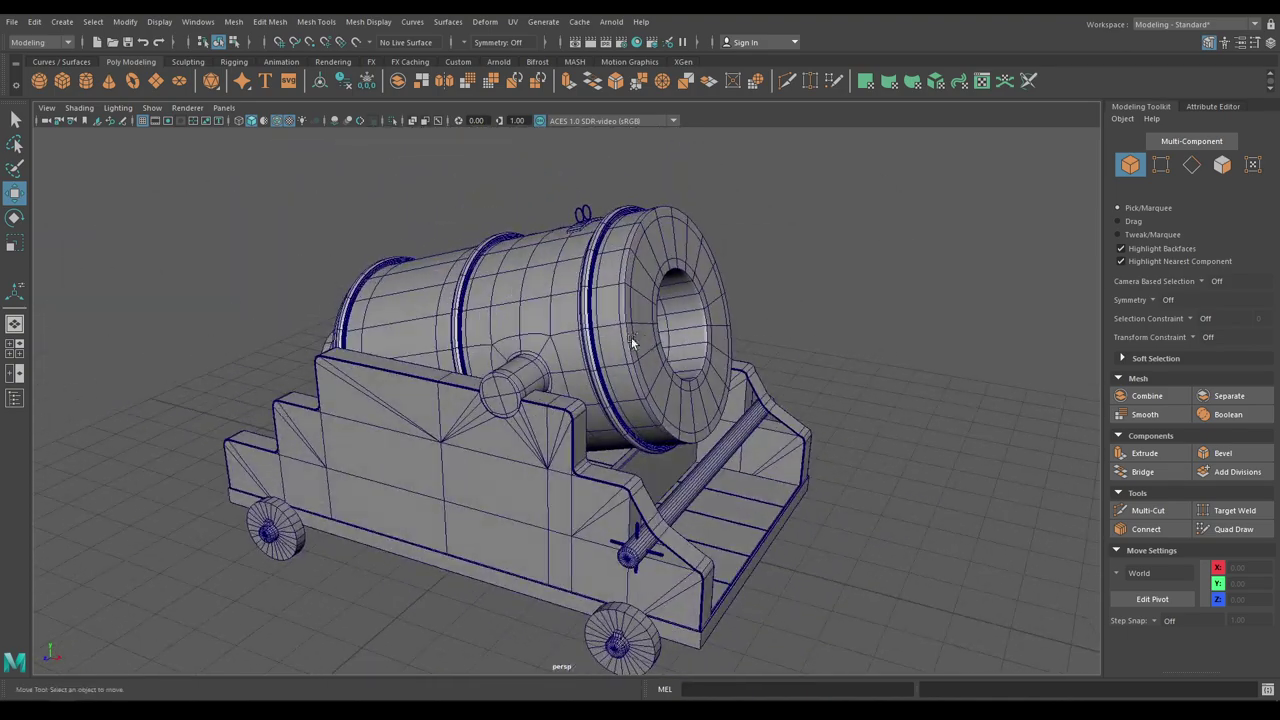
key(ctrl+s)
alt+right_drag(644, 335, 210, 455)
alt+drag(210, 455, 514, 493)
key(ctrl+s)
Step: Examine how the barrel's trunnion rests in the notch of the carriage's side panel
alt+right_drag(400, 520, 452, 550)
alt+drag(452, 550, 325, 500)
alt+right_drag(325, 500, 500, 600)
alt+drag(500, 600, 469, 630)
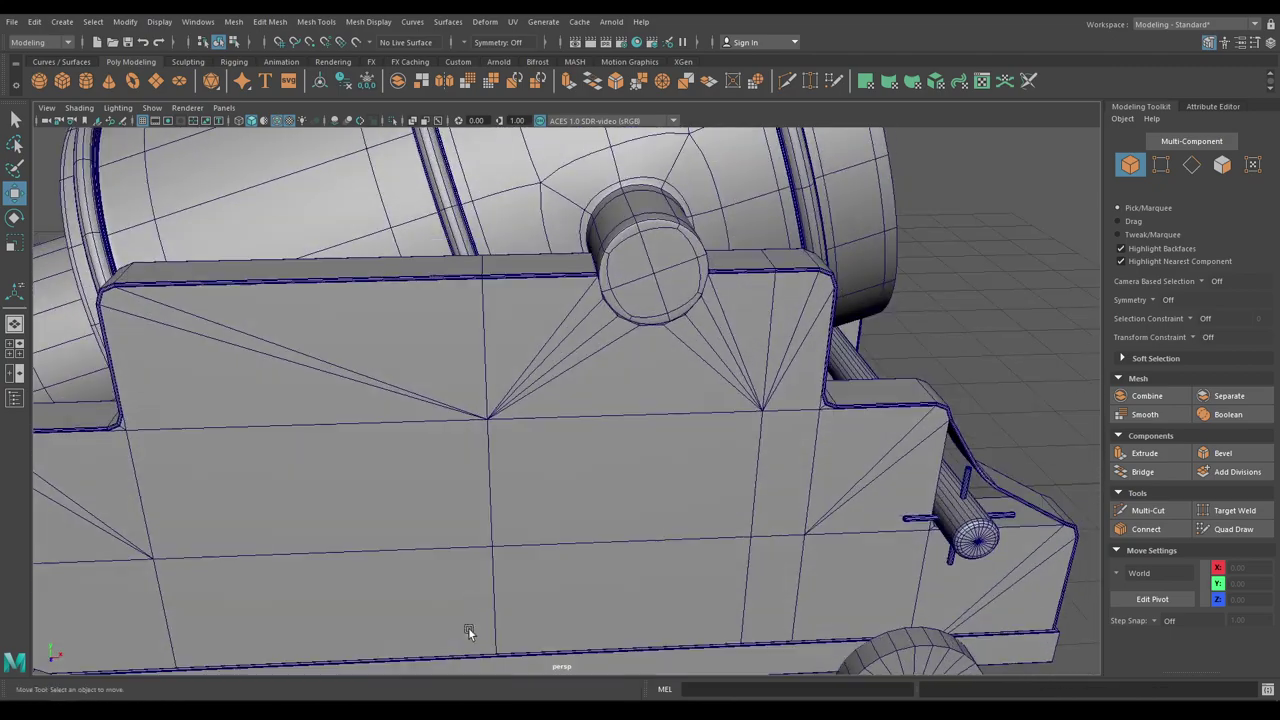
alt+middle_drag(498, 510, 454, 564)
alt+right_drag(454, 564, 606, 459)
alt+drag(611, 446, 570, 464)
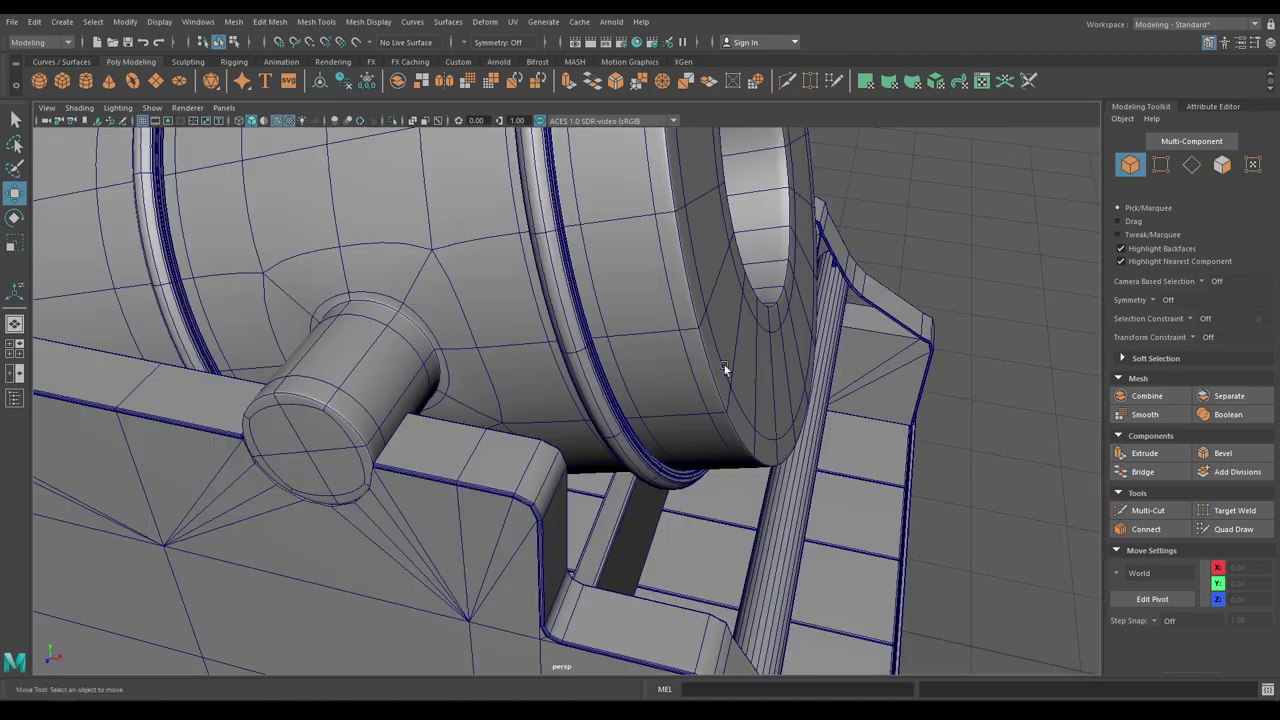
Step: Create a polygon cylinder at the origin from the front view
key(space)
drag(725, 368, 729, 412)
alt+middle_drag(730, 449, 812, 525)
alt+right_drag(812, 525, 865, 387)
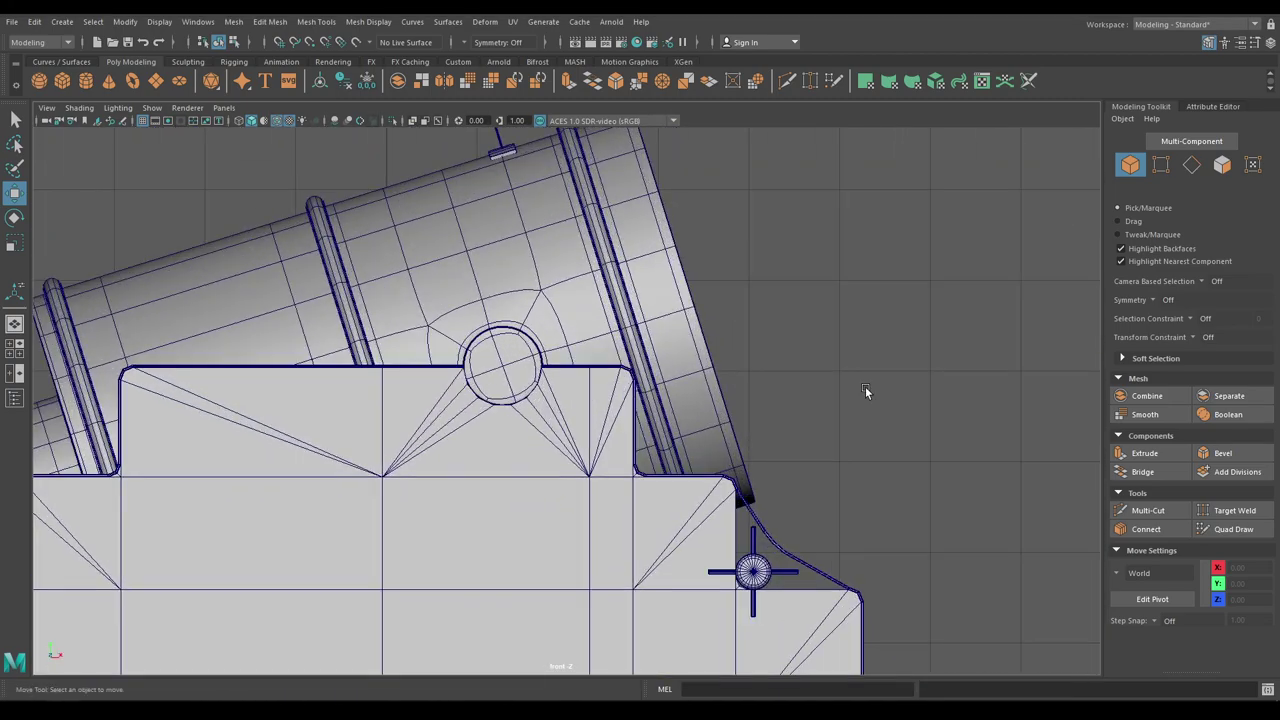
alt+middle_drag(865, 387, 909, 407)
alt+right_drag(885, 436, 979, 393)
shift+right_drag(959, 351, 912, 351)
alt+right_drag(744, 404, 655, 392)
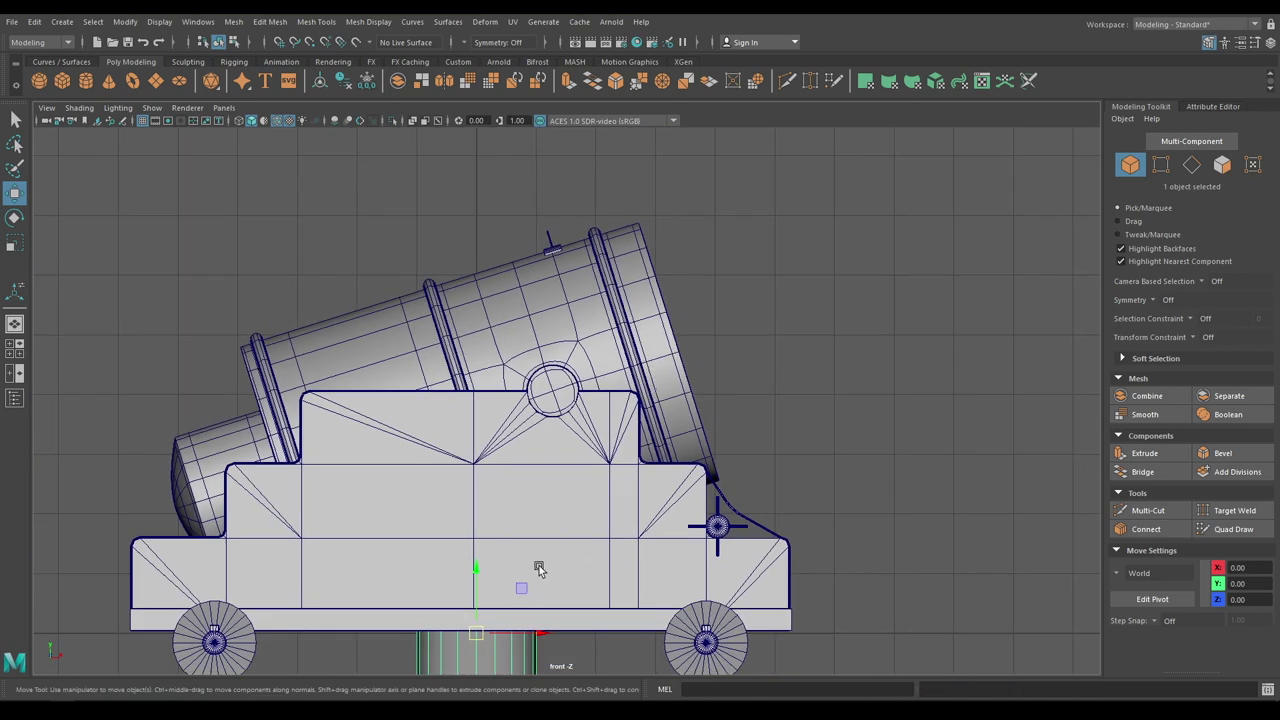
Step: Turn the cylinder to lie along the Z axis and position it outside the side panel at Y 3.93, Z 3.64
key(e)
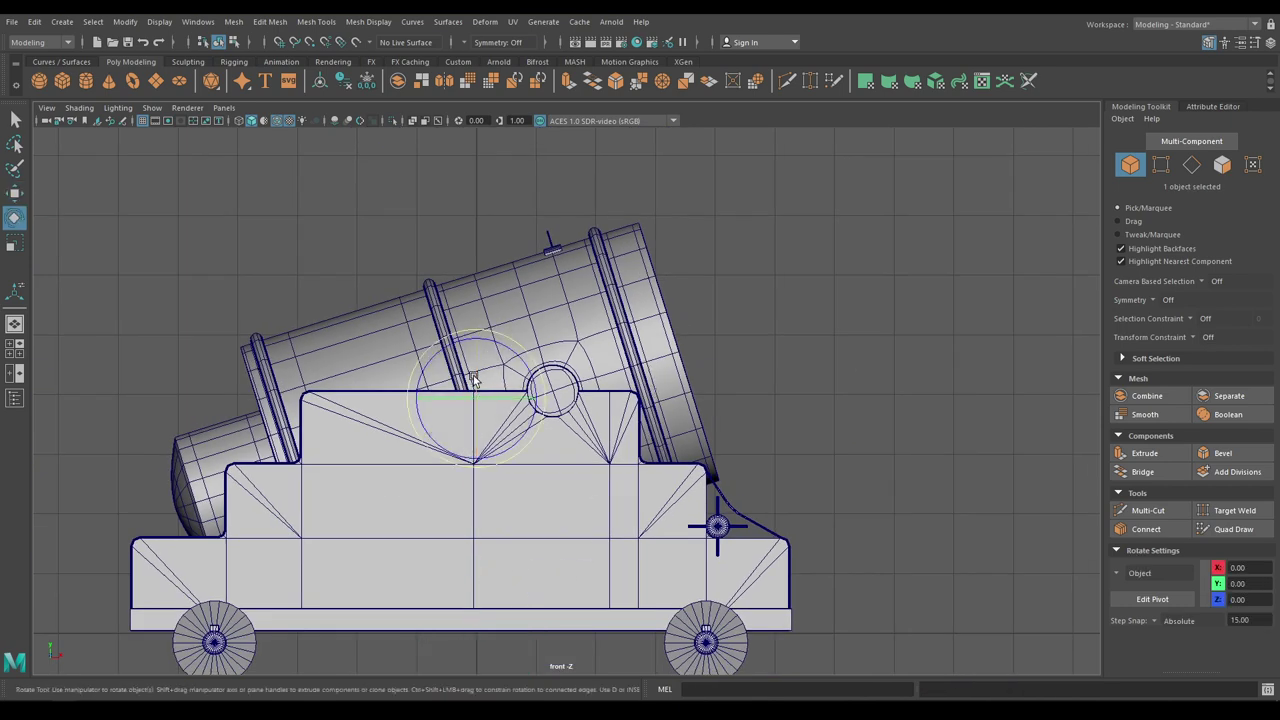
drag(478, 449, 490, 421)
key(w)
key(space)
drag(330, 227, 44, 543)
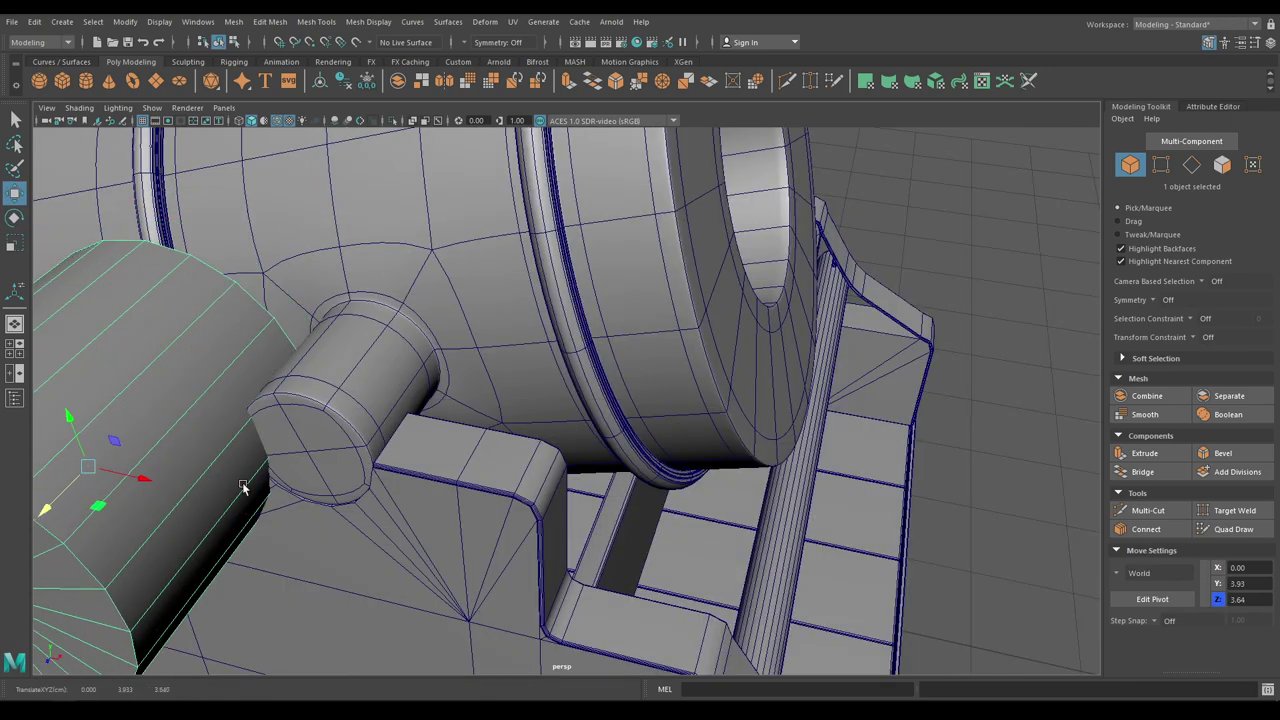
Step: Move the cylinder in the front view onto the trunnion at about X 1.30, Y 3.96
key(space)
drag(244, 486, 248, 521)
alt+right_drag(417, 472, 672, 650)
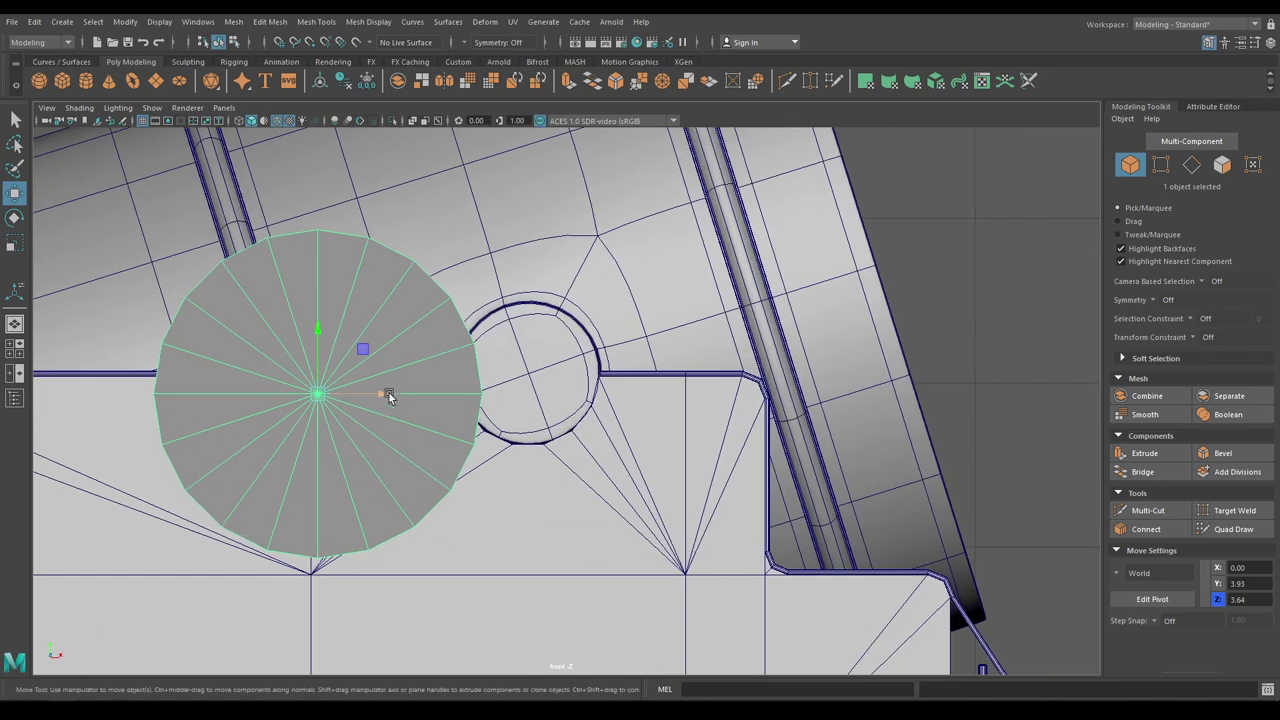
drag(388, 393, 601, 384)
scroll(566, 345, up, 5)
Step: Reduce the cylinder's radius to 0.45 in wireframe display to fit the trunnion
key(t)
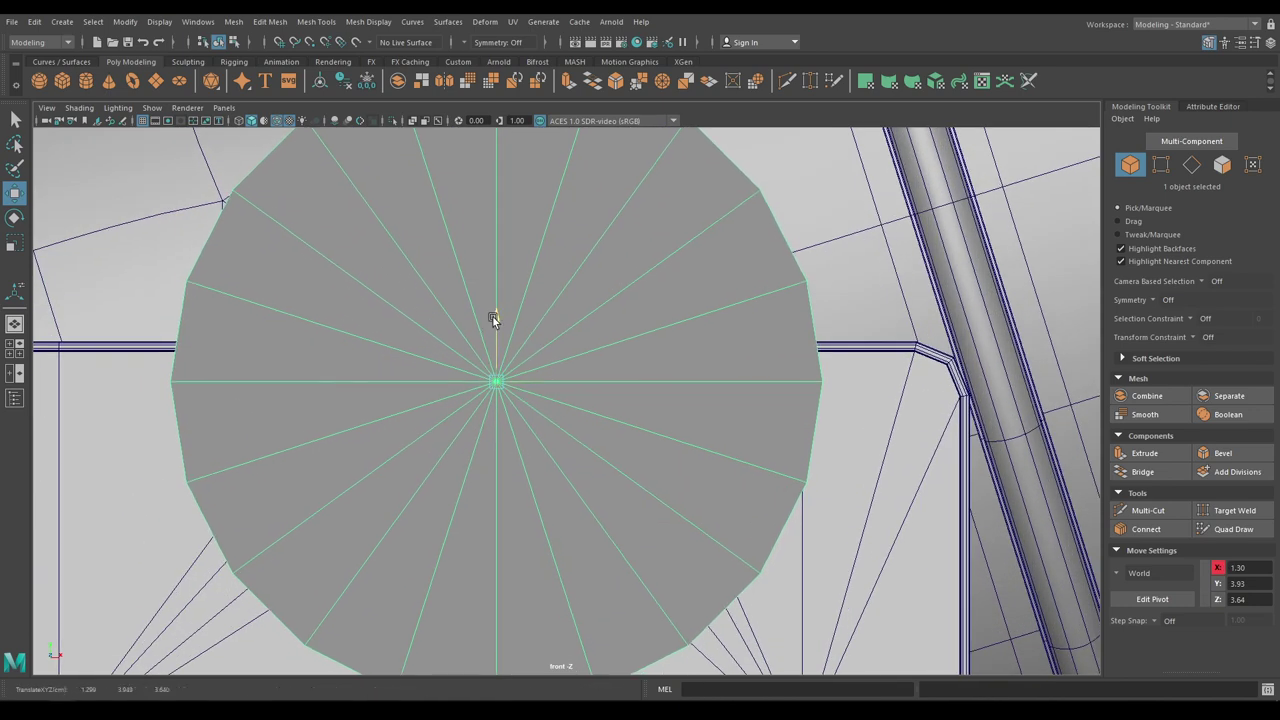
key(4)
alt+right_drag(668, 359, 750, 372)
drag(893, 310, 759, 298)
key(w)
key(space)
key(t)
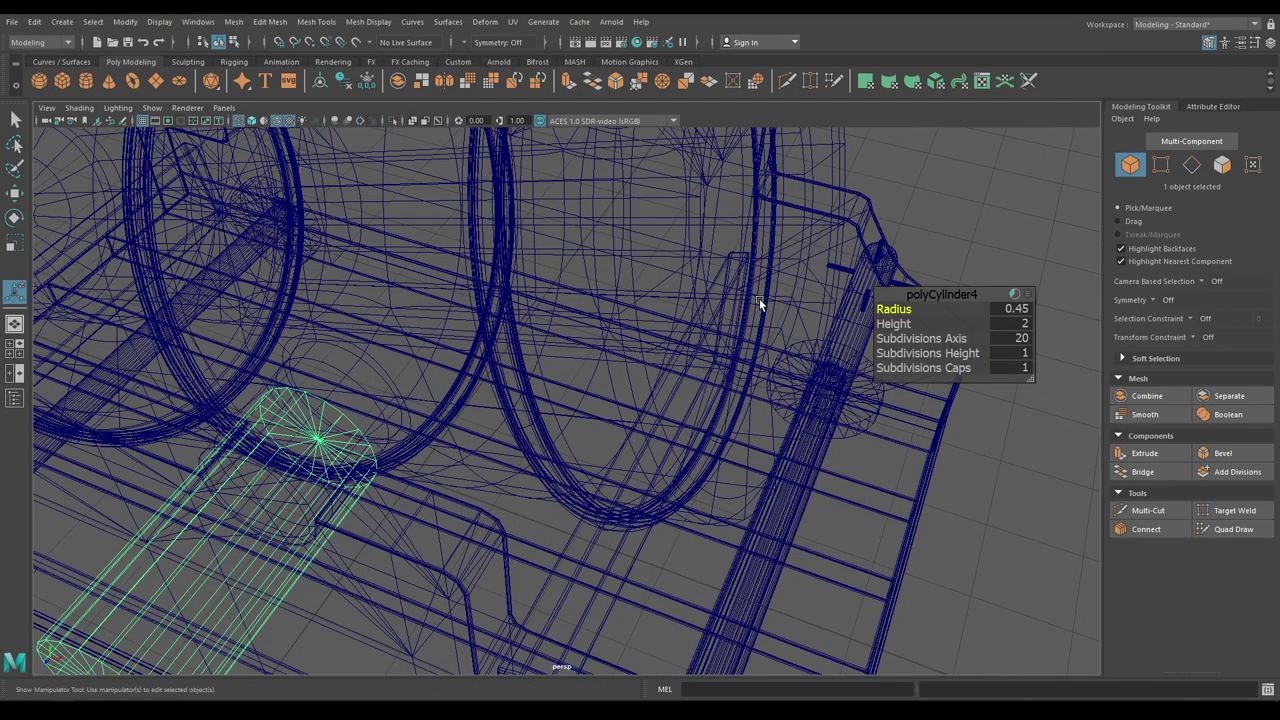
Step: Return to the textured shaded perspective display and nudge the cylinder over the trunnion to about X 1.28, Y 4.04
key(6)
alt+middle_drag(298, 436, 562, 370)
key(w)
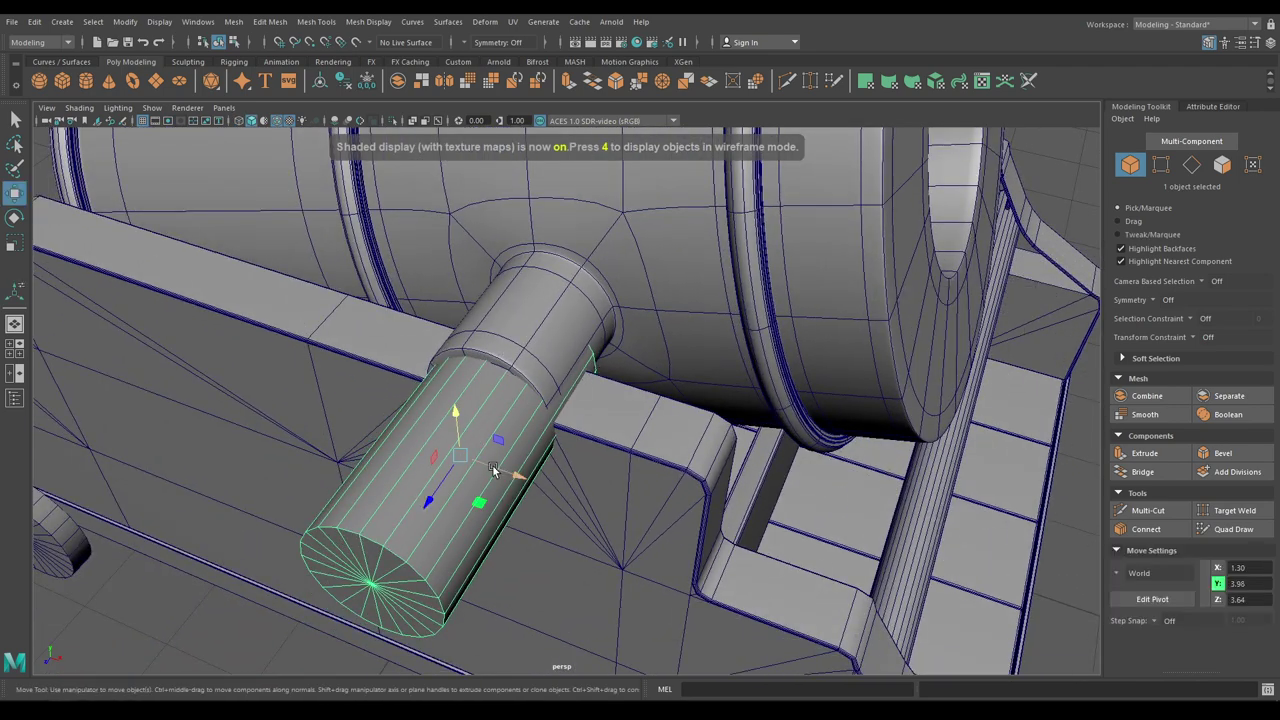
alt+drag(493, 466, 579, 401)
drag(649, 457, 645, 454)
alt+drag(641, 503, 694, 428)
alt+middle_drag(694, 428, 622, 508)
Step: Align the cylinder with the trunnion's outline in the wireframe front view, placing it at X 1.28, Y 4.06
key(space)
drag(646, 333, 669, 423)
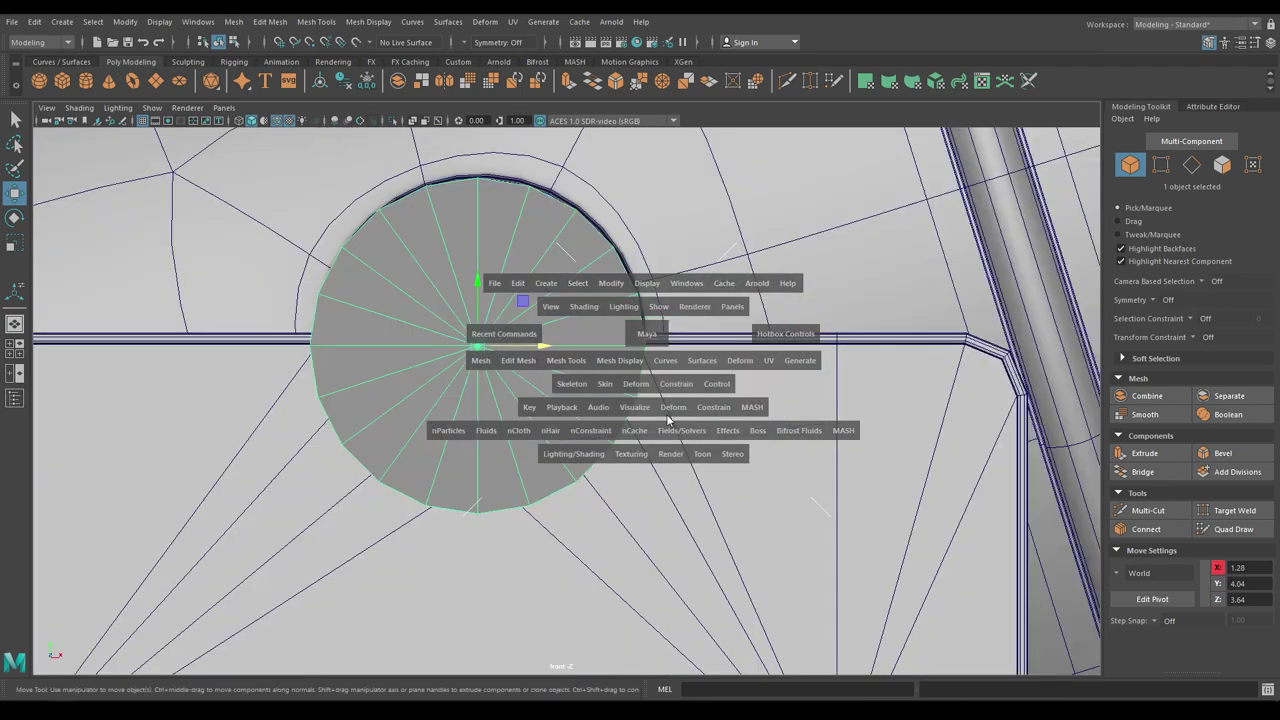
scroll(691, 486, up, 2)
key(4)
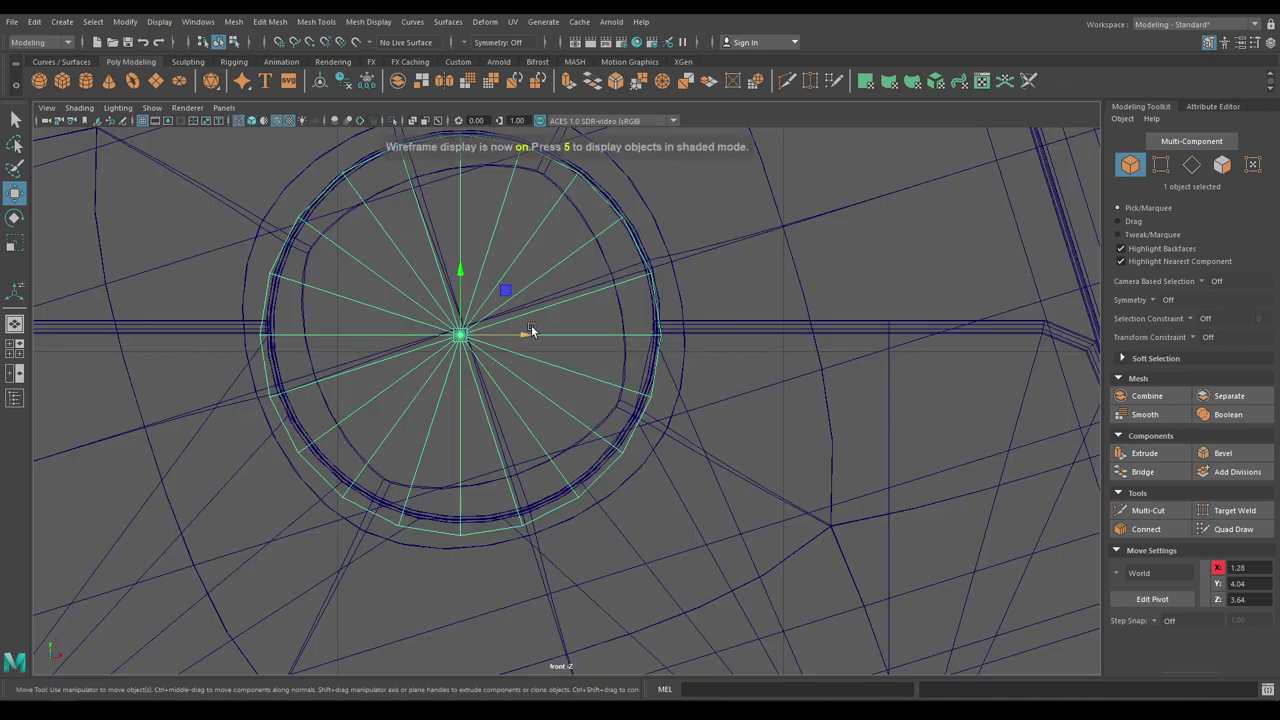
alt+middle_drag(530, 331, 533, 411)
drag(521, 412, 523, 411)
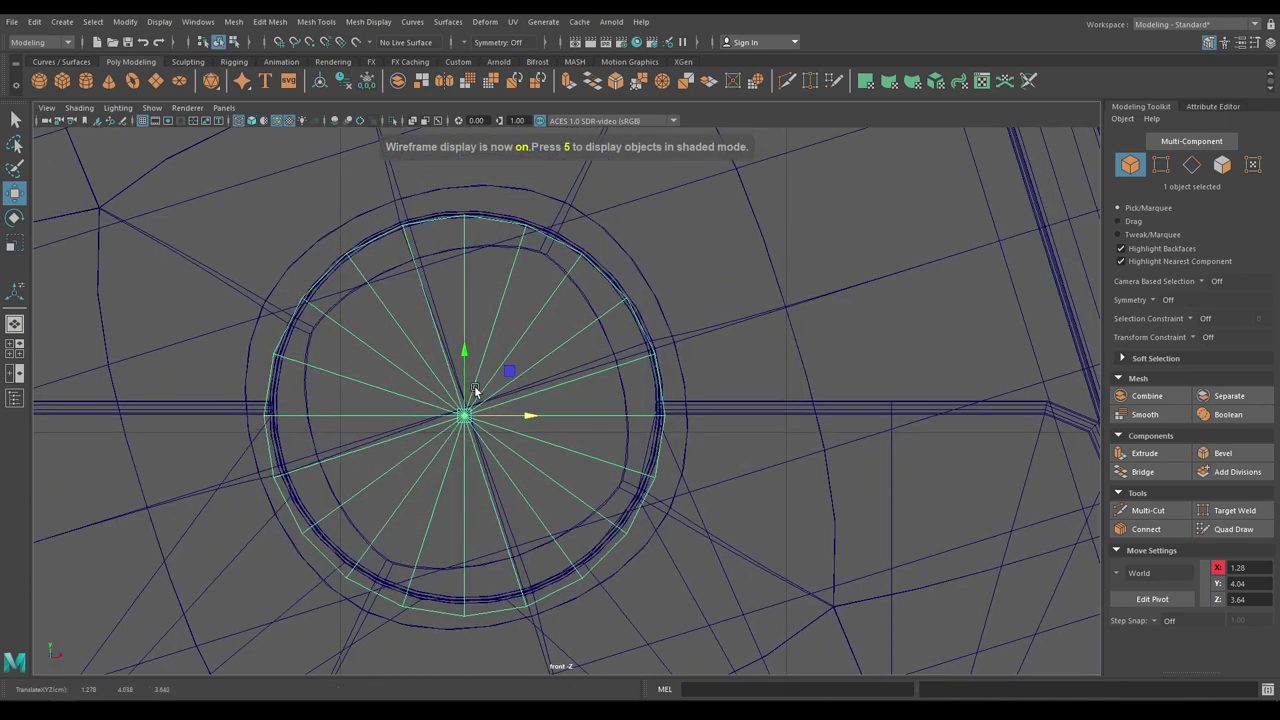
drag(465, 353, 465, 339)
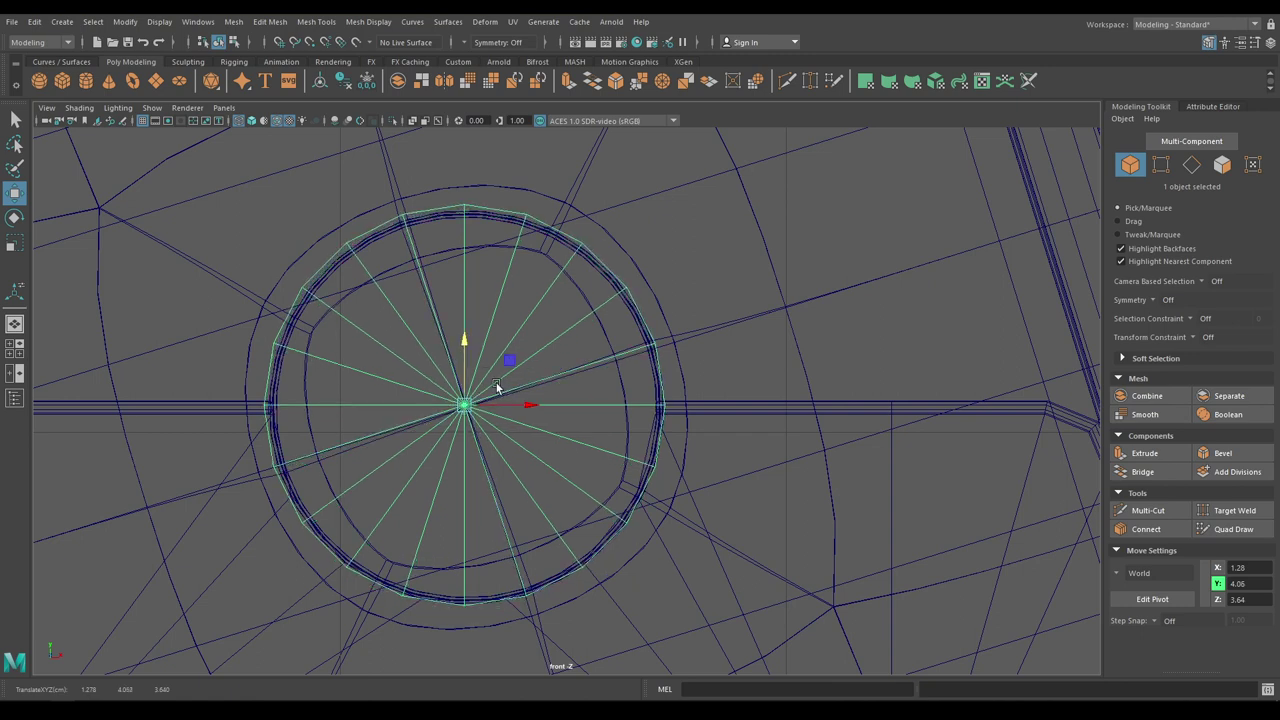
click(518, 415)
click(465, 403)
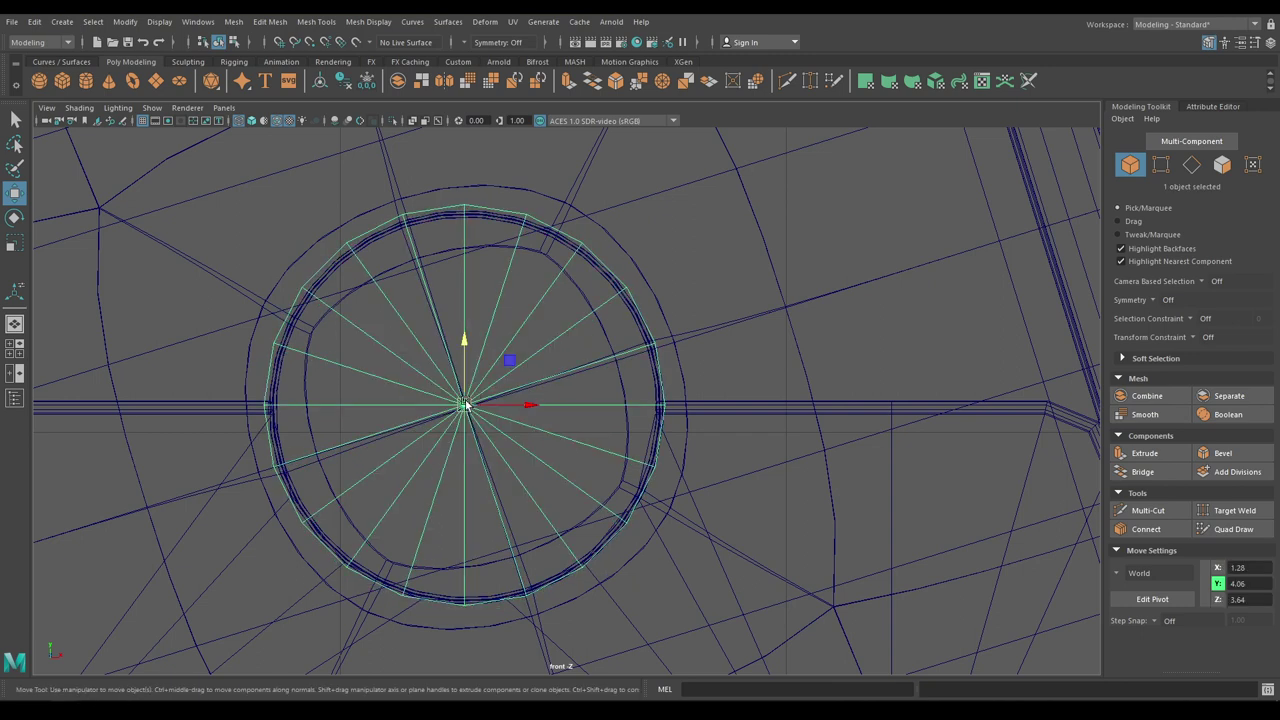
Step: Return to the shaded perspective view and set the cylinder's radius to 0.44
key(space)
drag(466, 341, 469, 335)
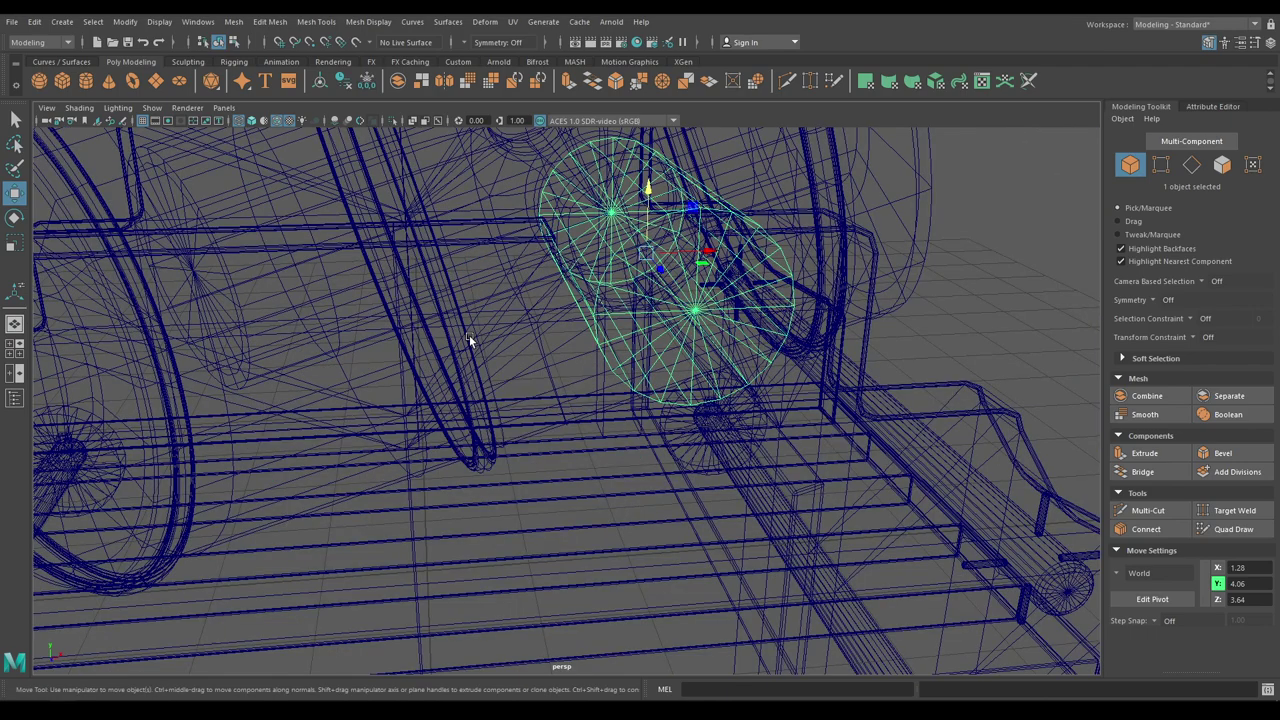
key(5)
alt+drag(522, 384, 467, 393)
key(t)
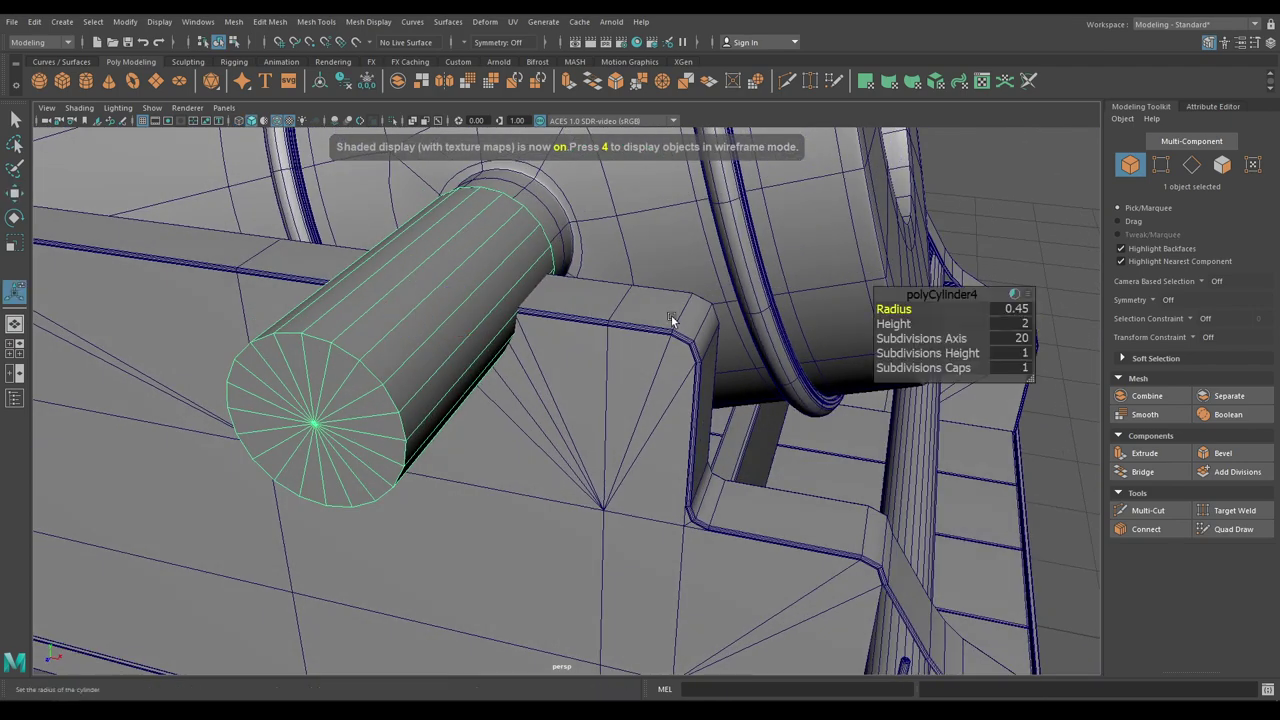
drag(891, 309, 888, 309)
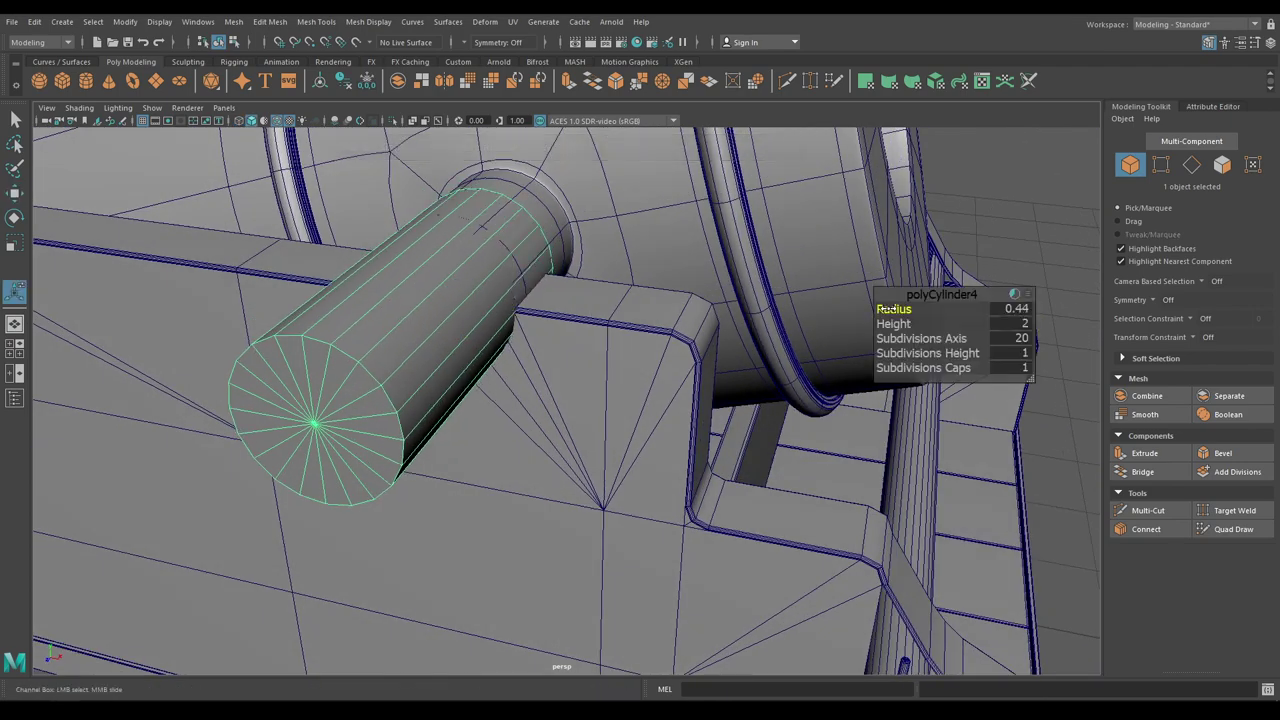
Step: Set the cylinder's axis subdivisions to 14 and its cap subdivisions to 0
click(1015, 341)
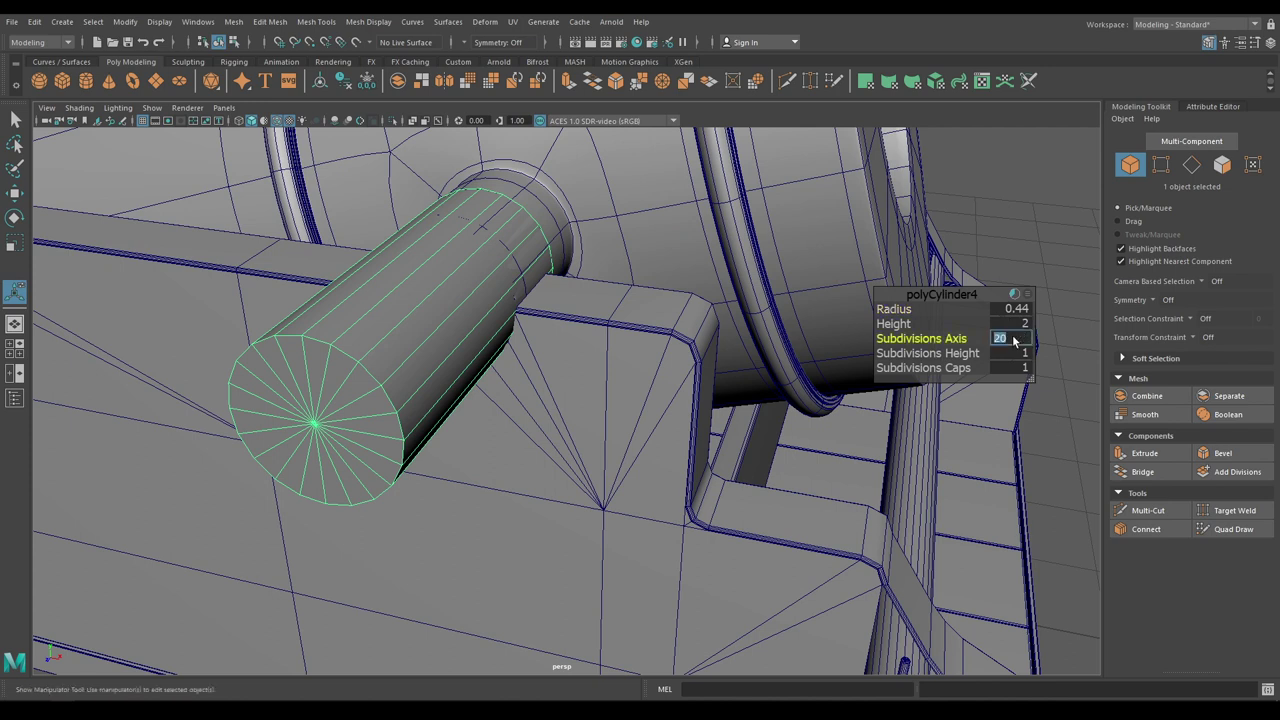
text(16)
key(Return)
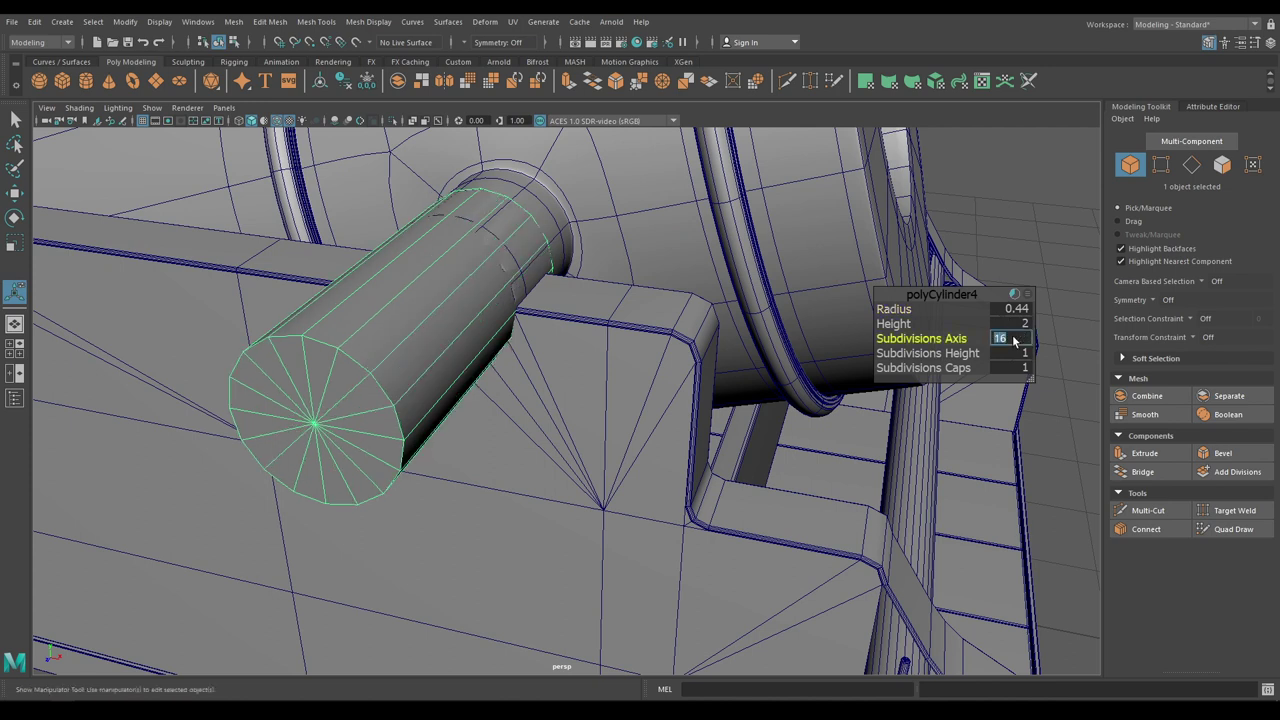
text(14)
key(Return)
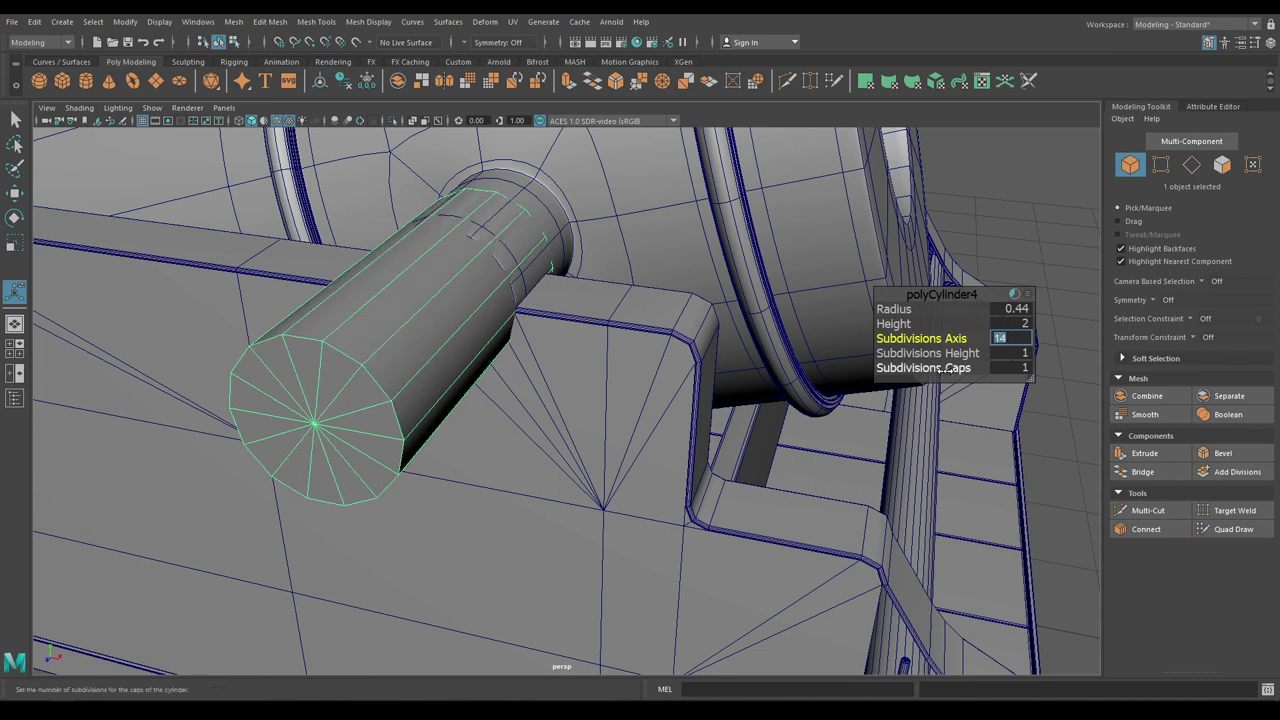
drag(932, 368, 641, 388)
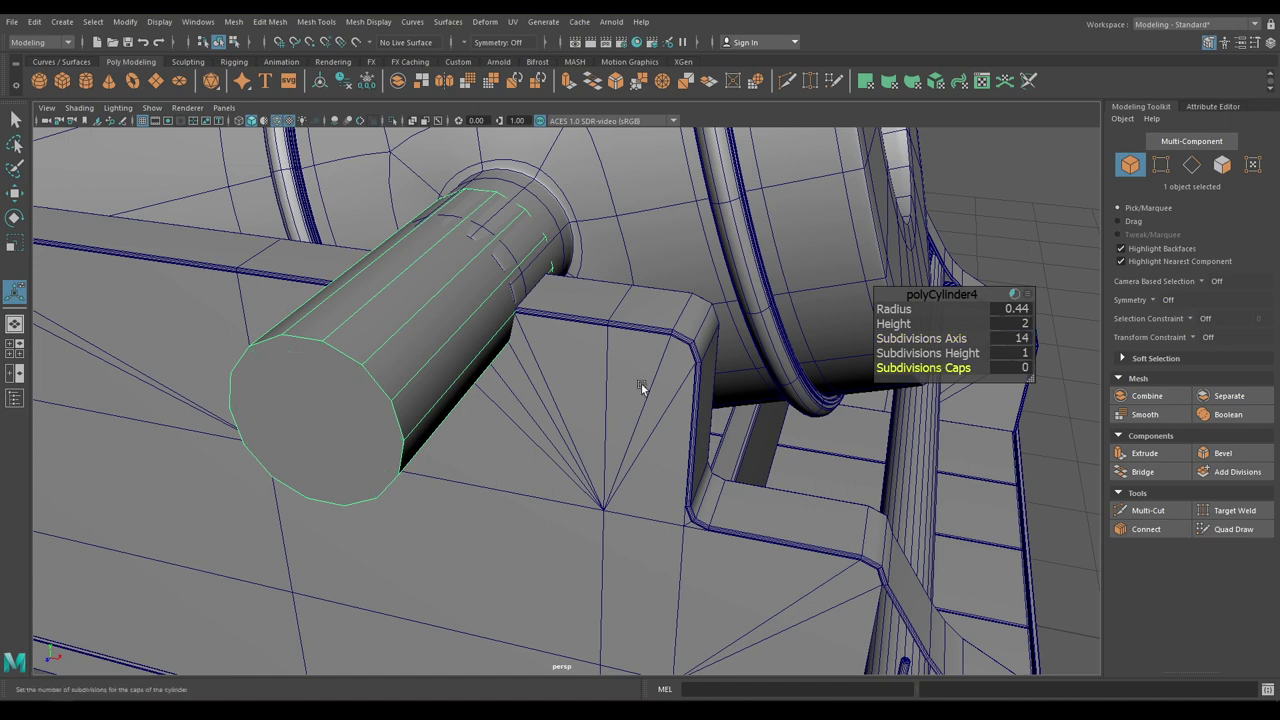
Step: Delete the cylinder's lower and cap faces in the front view, keeping only the upper half shell
key(w)
key(space)
drag(852, 299, 851, 336)
right_drag(506, 341, 510, 372)
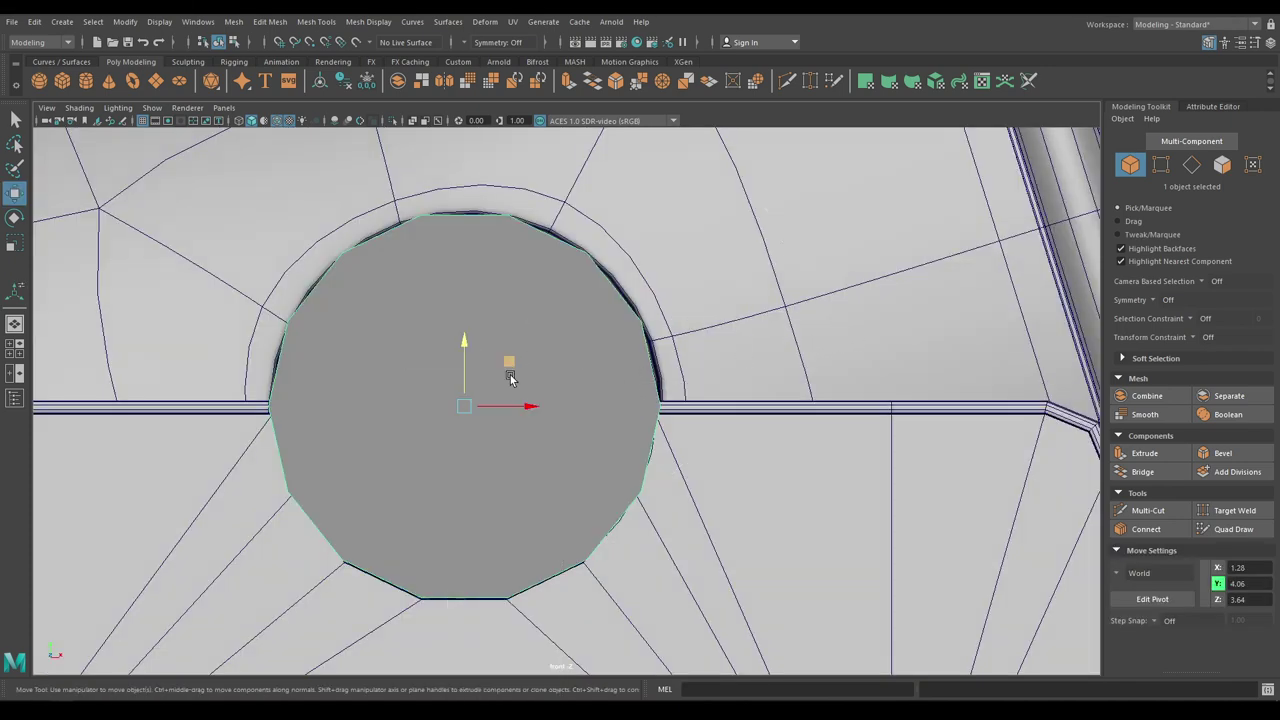
drag(774, 555, 250, 448)
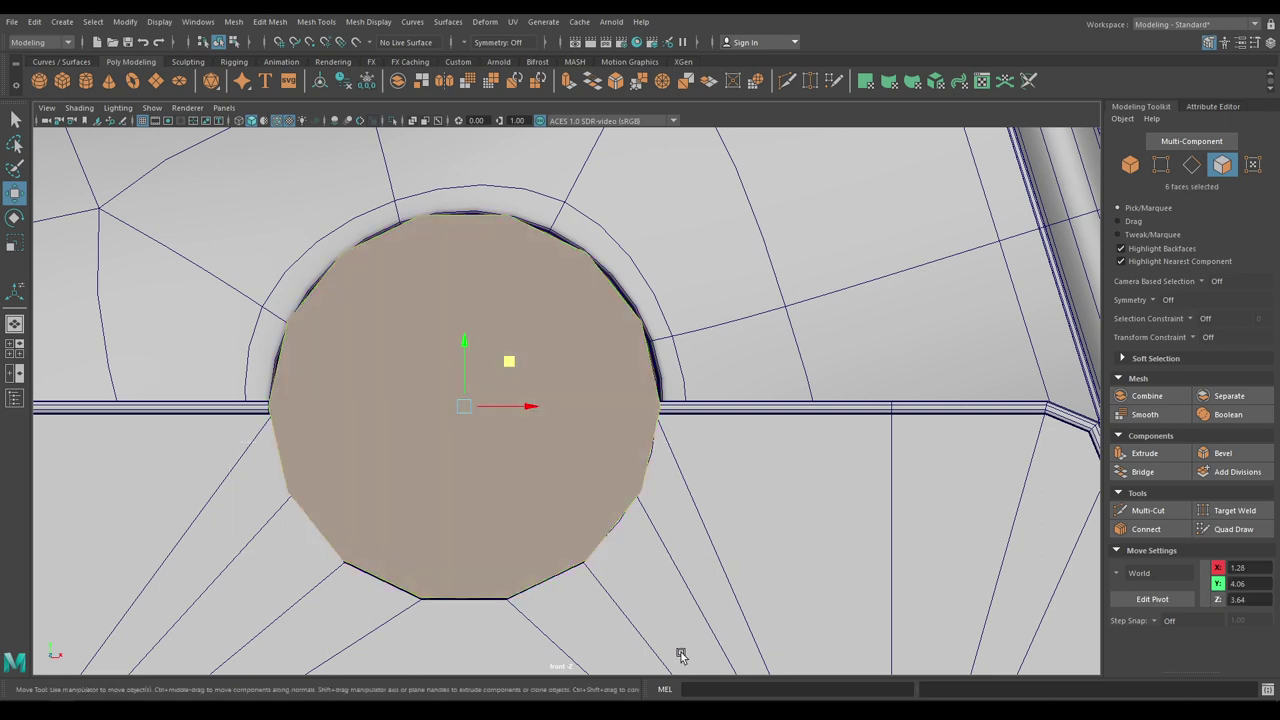
key(Delete)
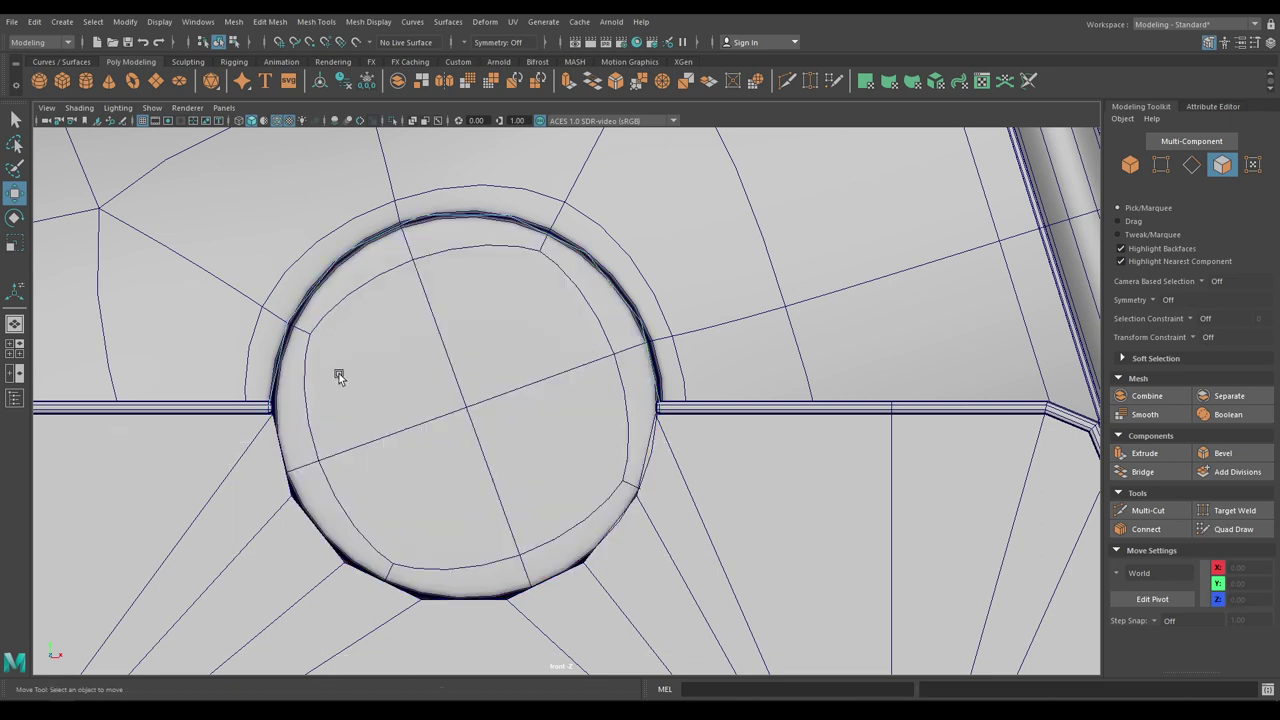
Step: Raise the half shell's four lowest corner vertices to Y 4.09 and adjust their spacing along X
key(space)
drag(338, 374, 346, 286)
right_drag(418, 310, 468, 276)
key(space)
alt+drag(468, 276, 581, 324)
alt+right_drag(581, 324, 569, 347)
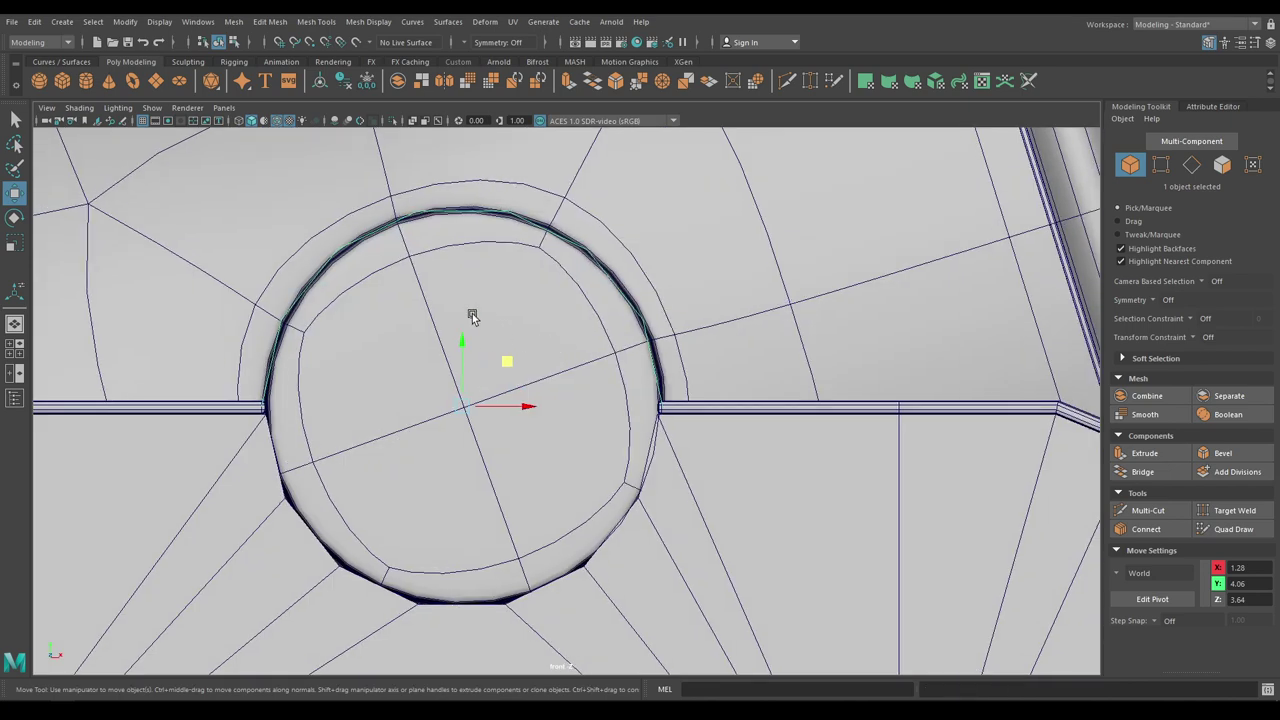
key(F9)
drag(0, 450, 2, 448)
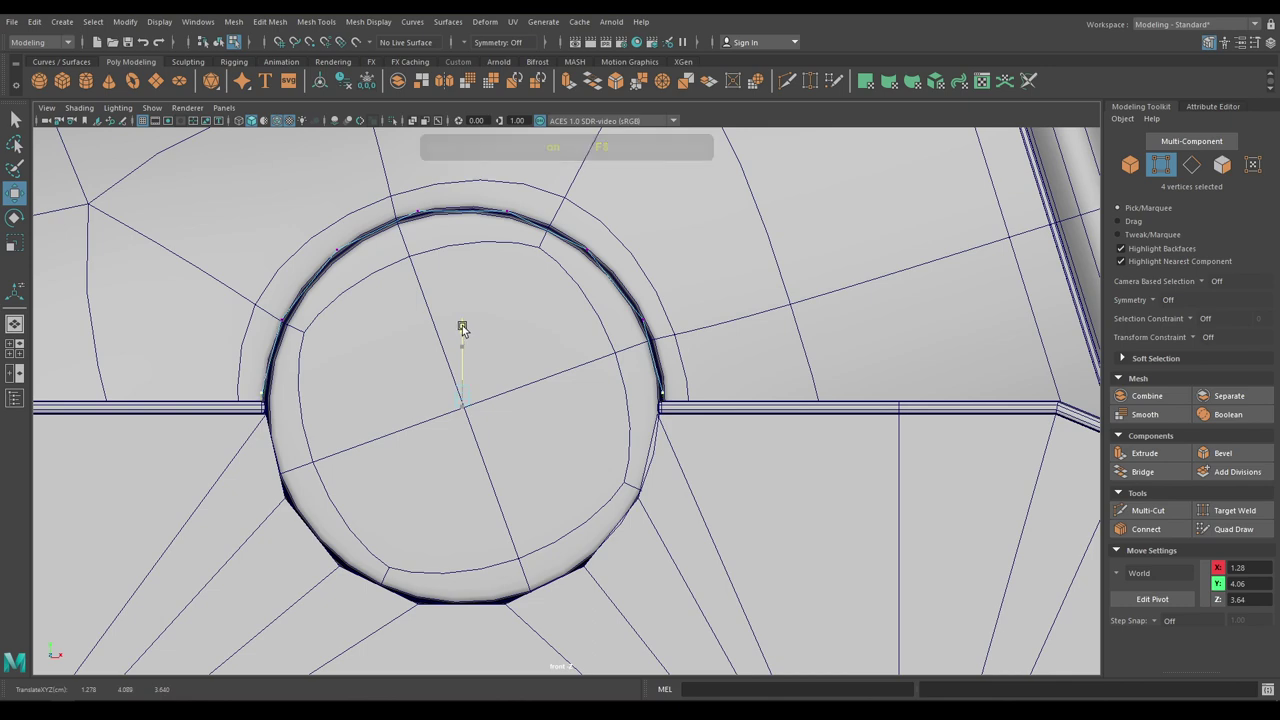
key(r)
drag(511, 393, 469, 394)
key(space)
key(w)
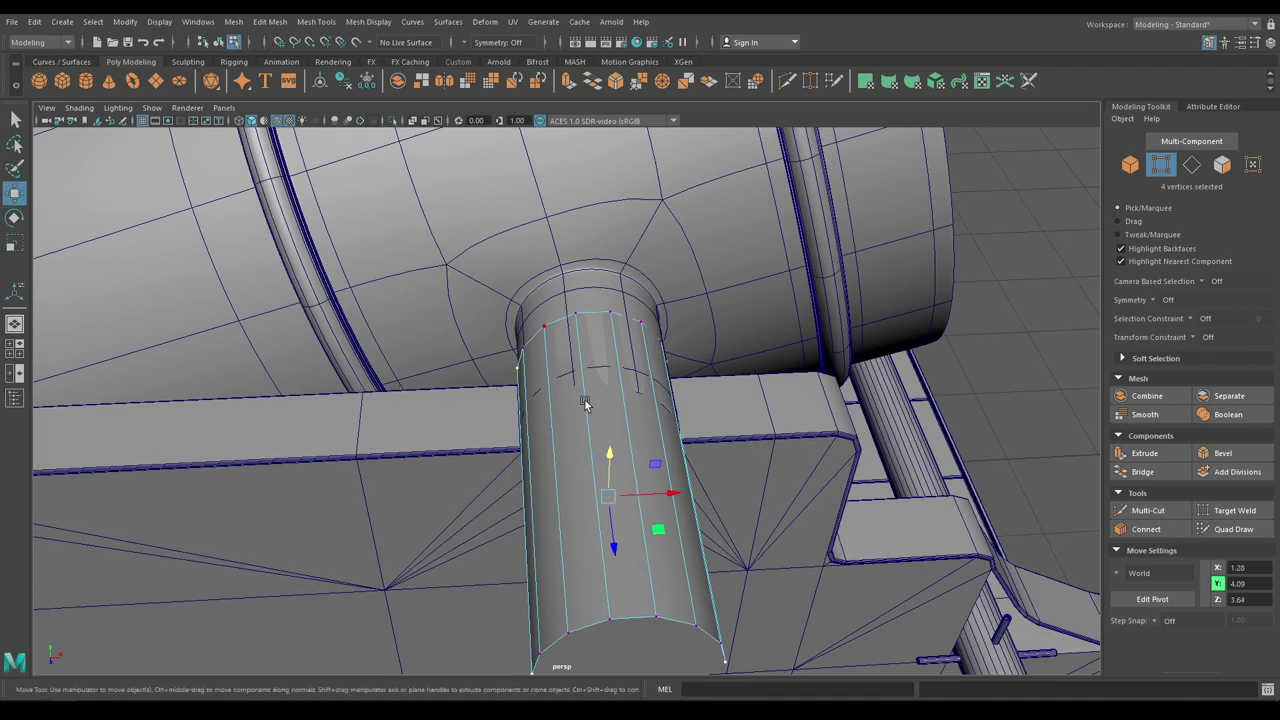
Step: Extrude the half shell's two lower long edges outward along X as flat flanges, then return to object selection
alt+drag(585, 401, 658, 326)
right_drag(660, 326, 660, 292)
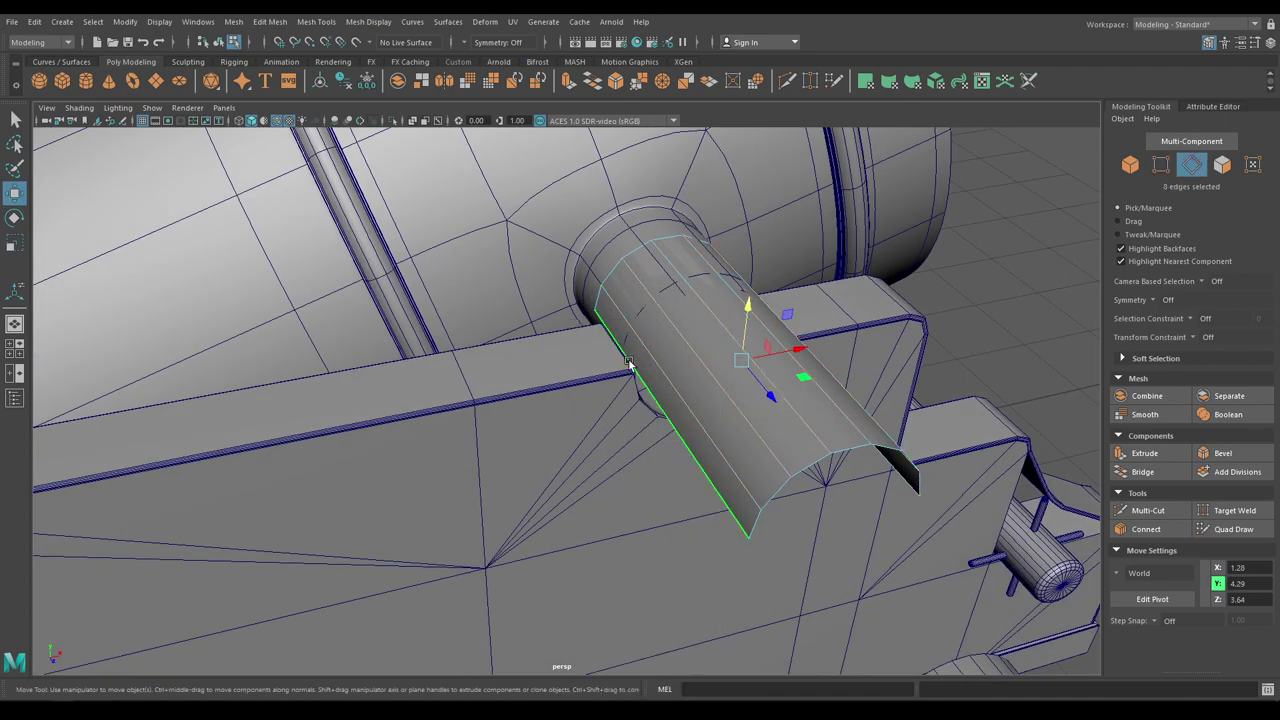
click(629, 361)
alt+drag(680, 425, 633, 346)
alt+middle_drag(608, 230, 589, 339)
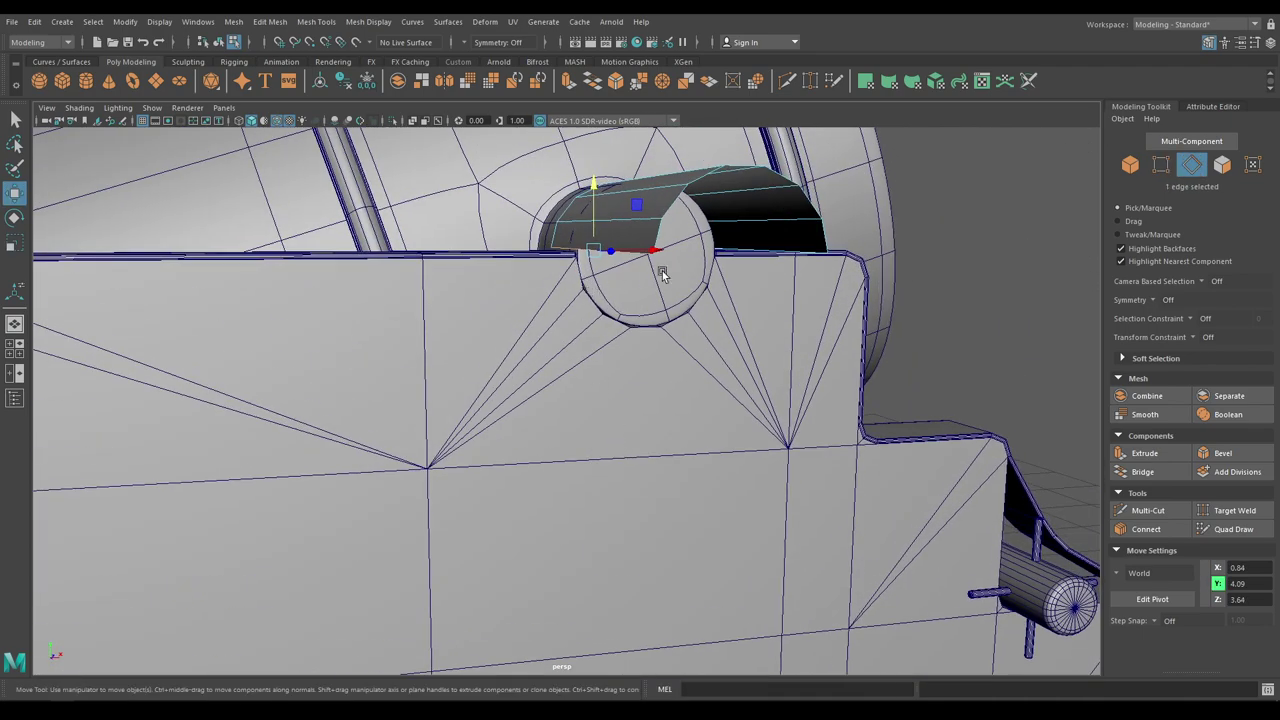
alt+drag(662, 275, 518, 311)
shift+click(417, 345)
alt+drag(417, 345, 485, 415)
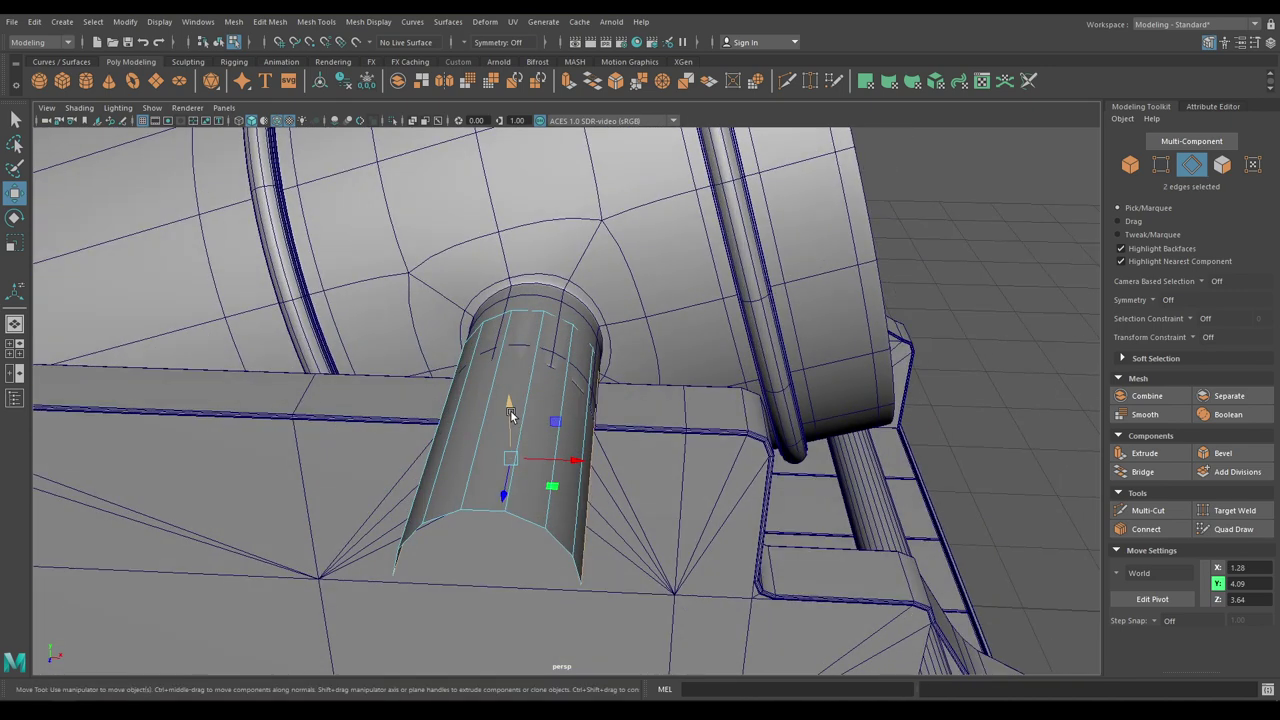
key(r)
shift+drag(571, 460, 745, 483)
mouse_move(571, 479)
alt+mouse_down()
mouse_move(517, 483)
mouse_move(557, 463)
alt+mouse_up()
drag(475, 328, 460, 331)
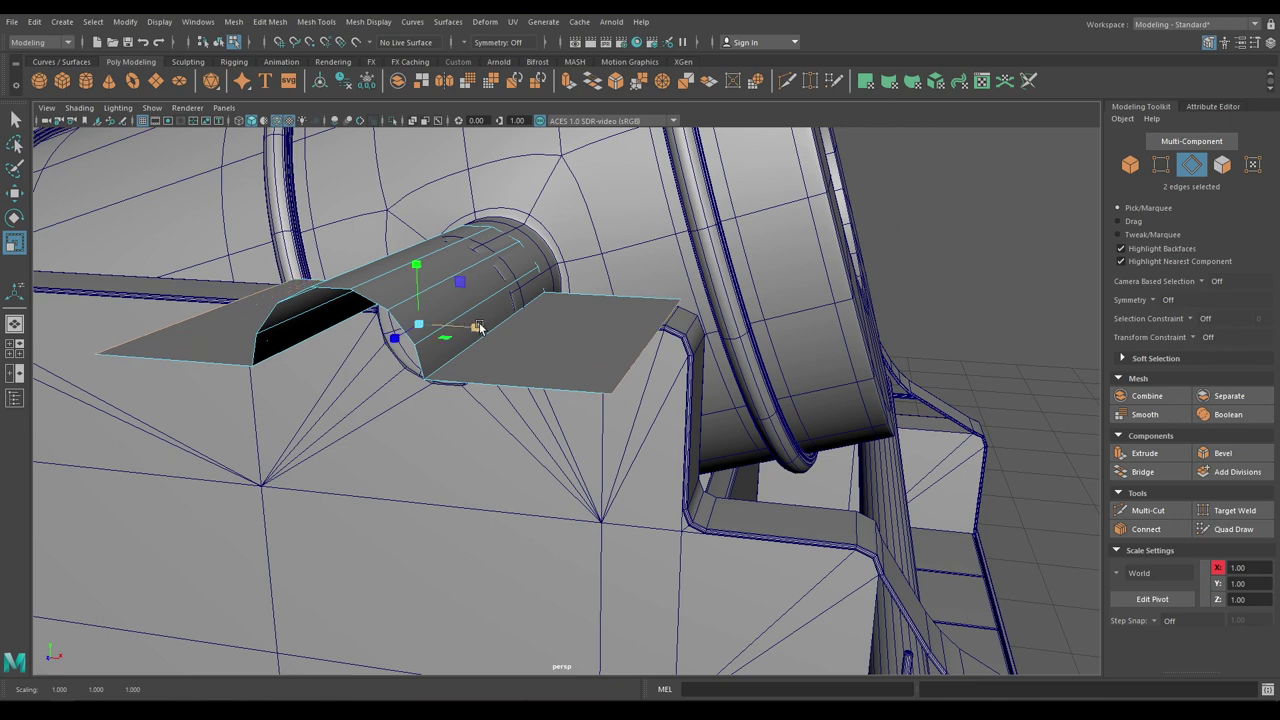
drag(479, 328, 476, 329)
right_drag(466, 299, 502, 279)
alt+drag(486, 311, 361, 338)
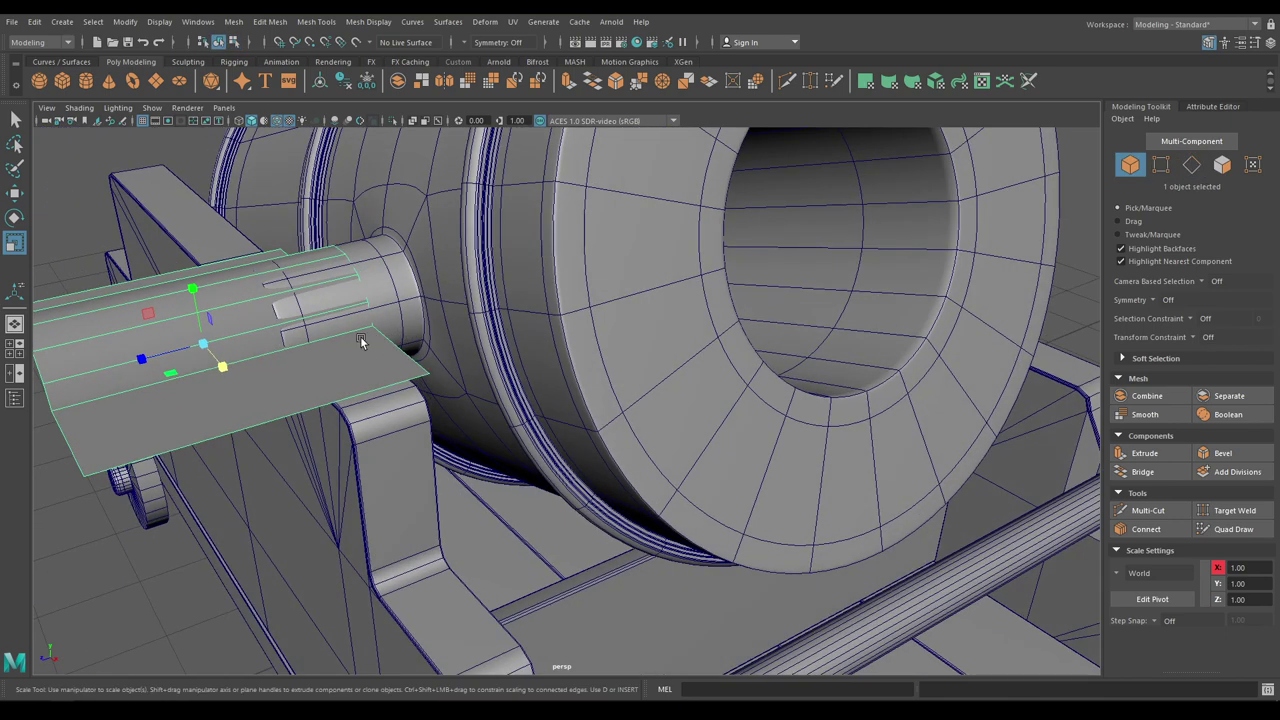
Step: Scale the bracket narrower along Z to match the side panel's thickness and seat it over the panel at Z 3.00
alt+middle_drag(361, 338, 474, 333)
drag(311, 360, 398, 331)
key(w)
alt+right_drag(400, 430, 481, 529)
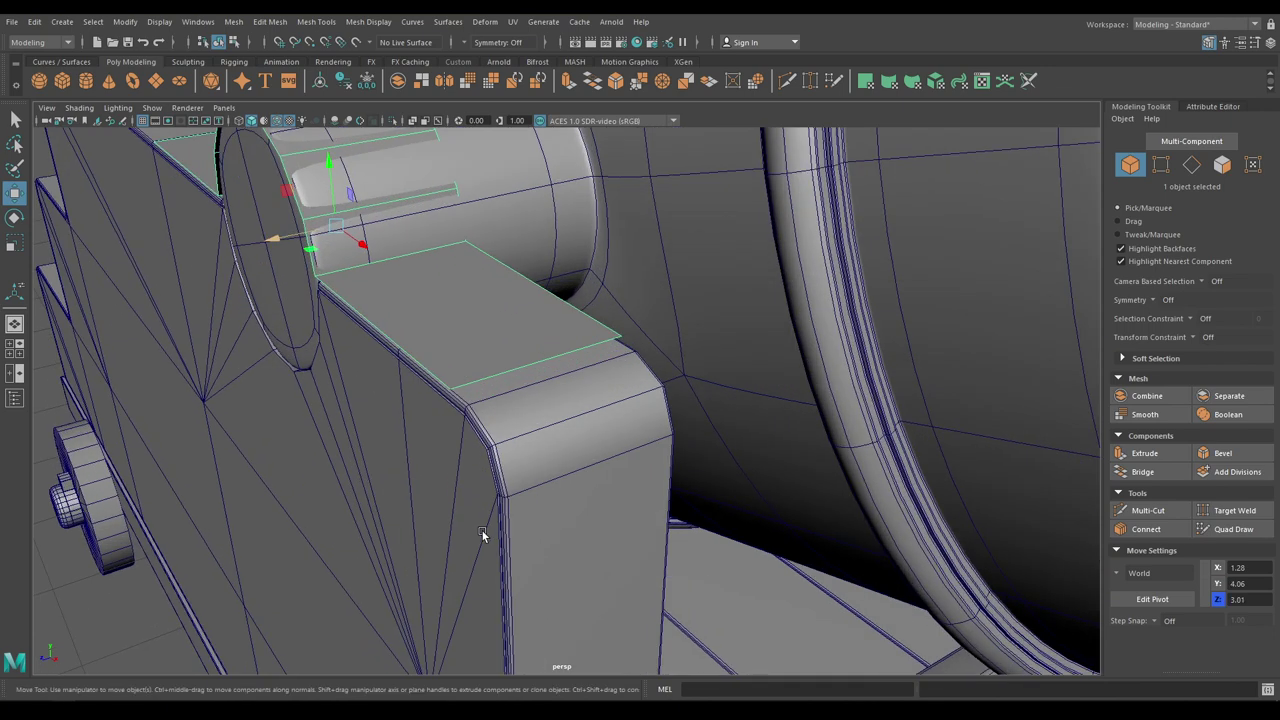
alt+drag(481, 529, 444, 517)
alt+middle_drag(444, 517, 472, 460)
key(r)
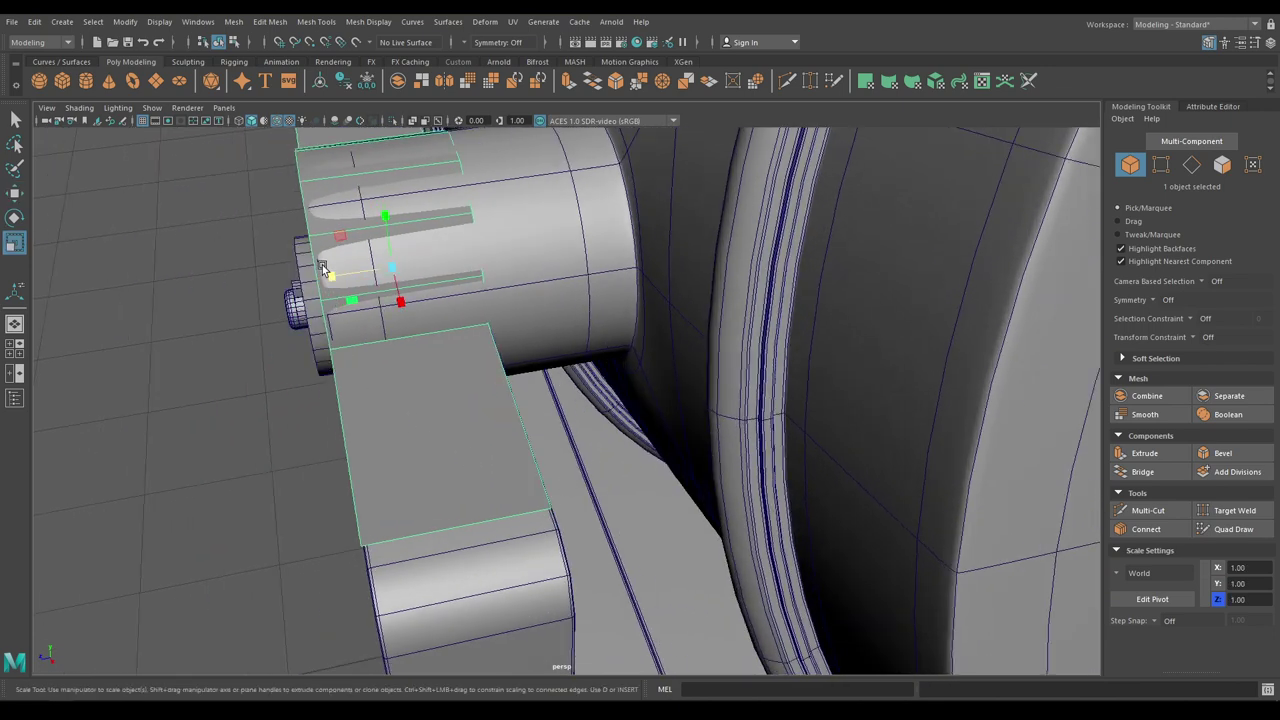
drag(326, 276, 326, 282)
key(w)
alt+drag(327, 347, 521, 297)
Step: In the front view, lower the flange and shell base vertices to Y 4.07 so they sit on the side panel
key(space)
drag(611, 249, 609, 288)
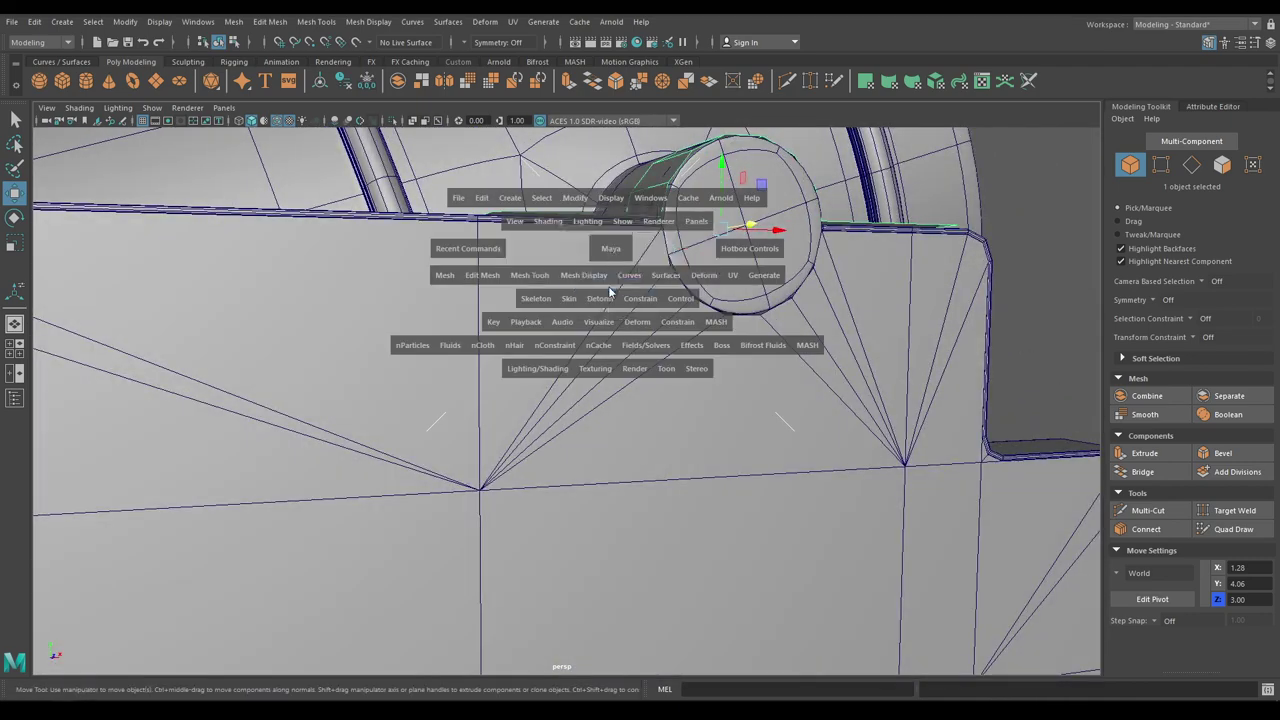
alt+middle_drag(610, 300, 671, 414)
key(F9)
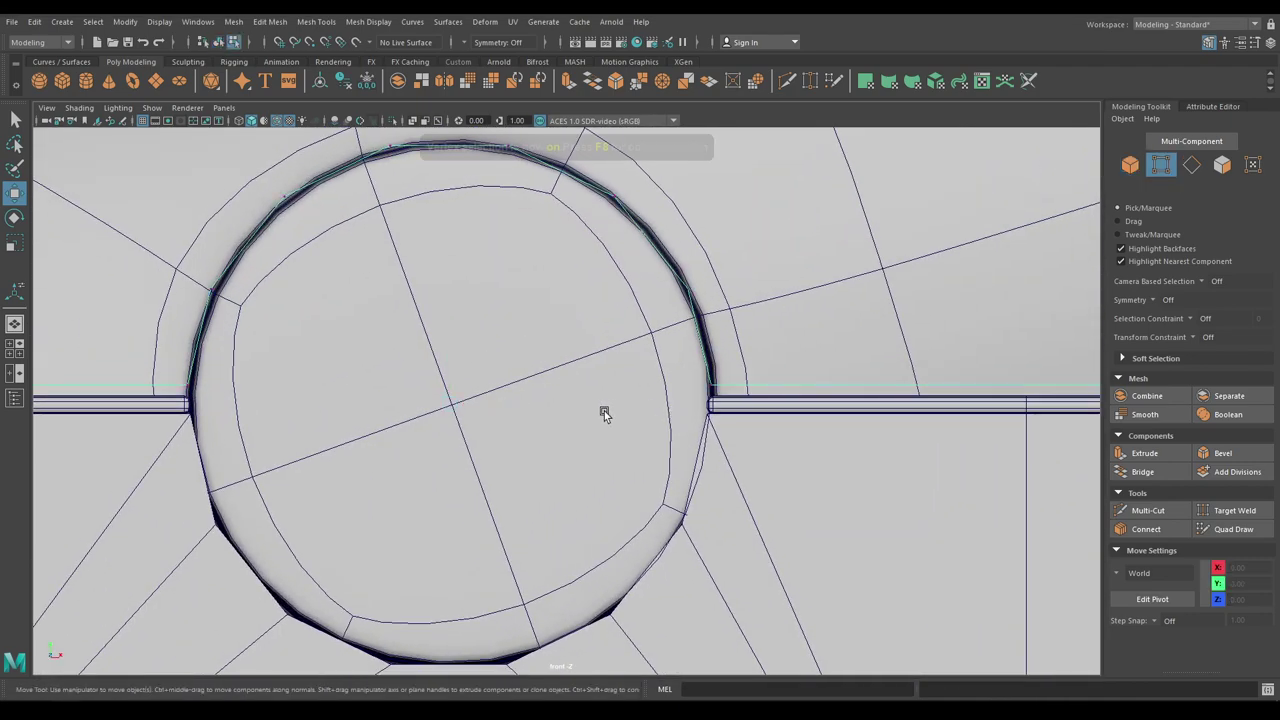
alt+right_drag(653, 437, 629, 377)
drag(336, 377, 354, 388)
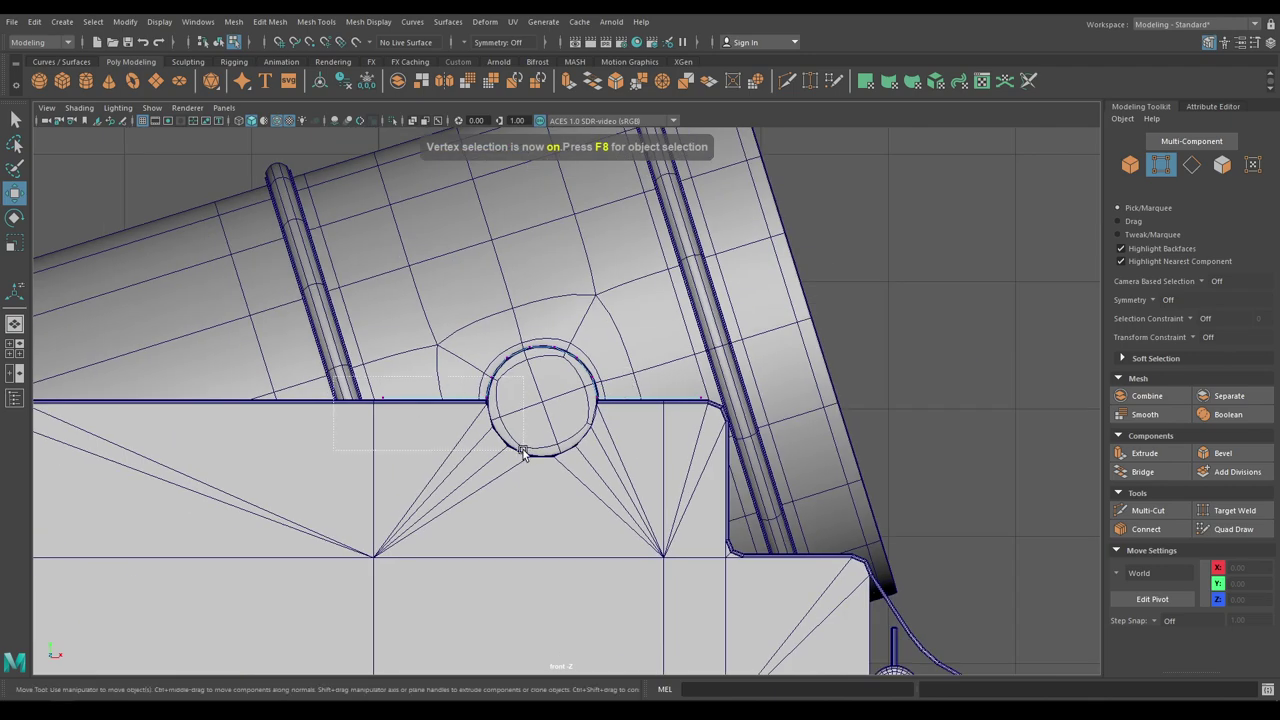
drag(802, 451, 803, 451)
alt+right_drag(625, 470, 658, 530)
ctrl+drag(436, 337, 690, 372)
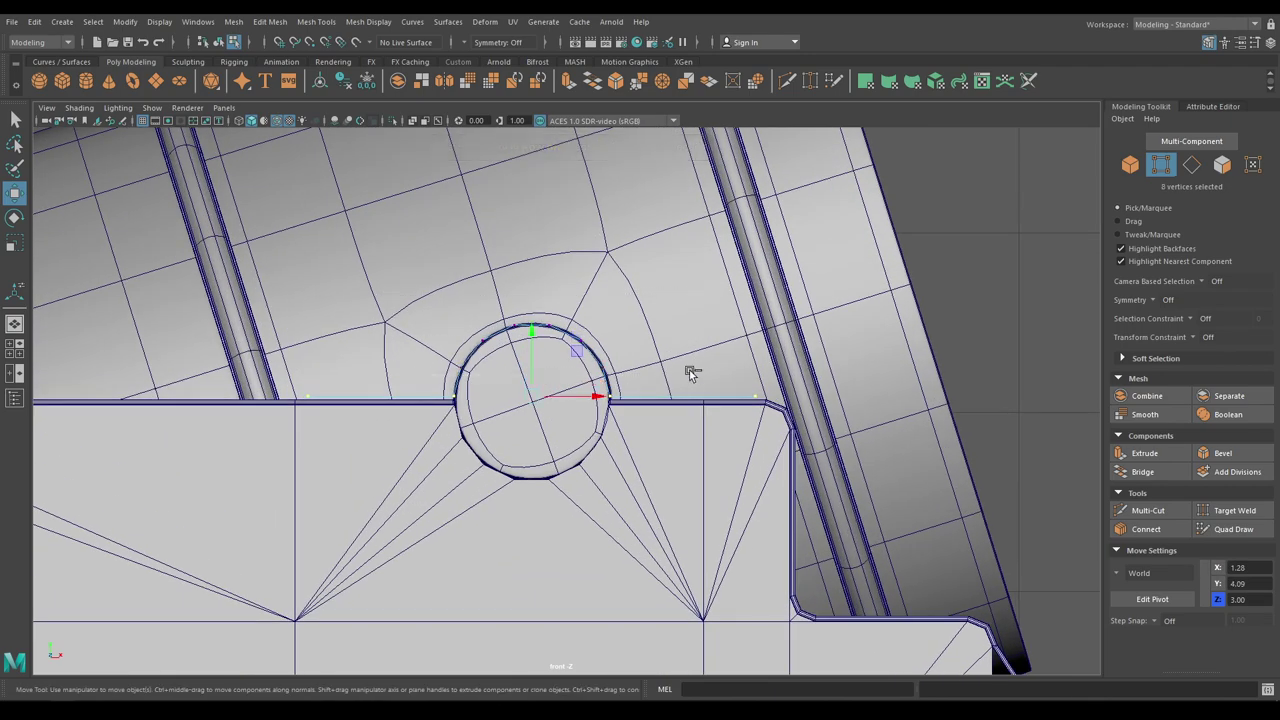
alt+right_drag(560, 460, 604, 578)
scroll(455, 320, up, 2)
drag(462, 321, 464, 325)
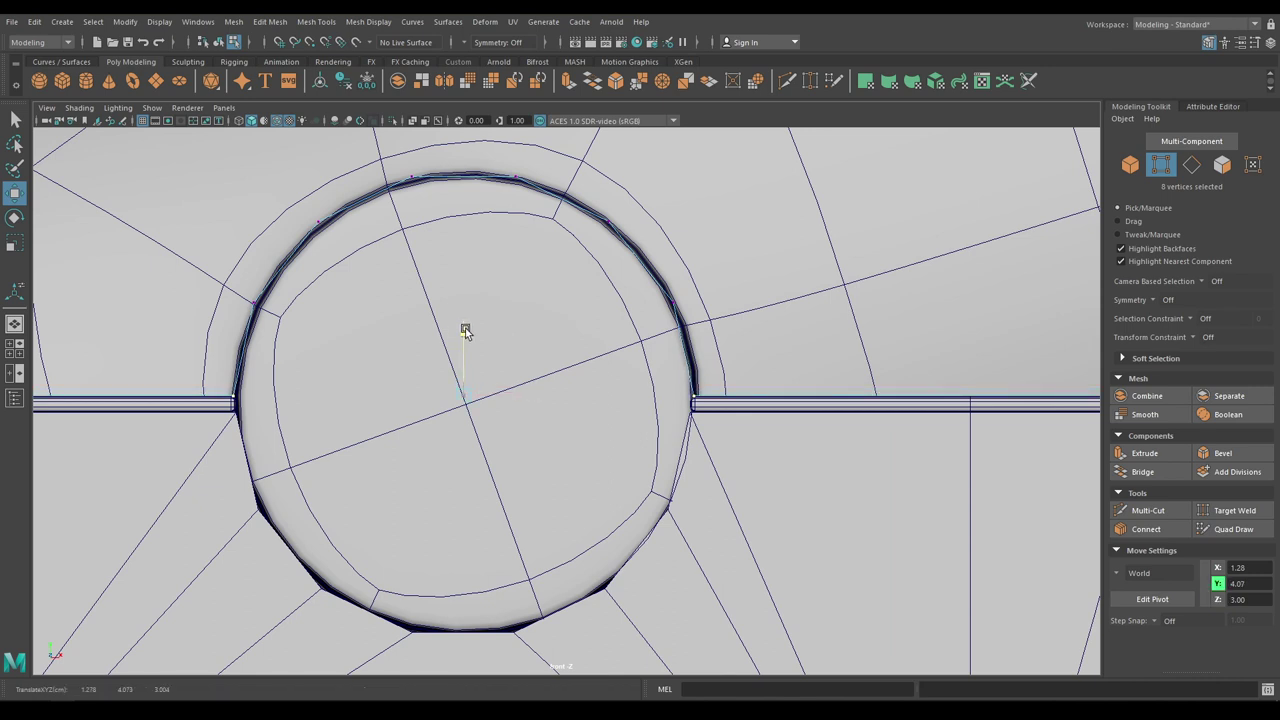
key(space)
drag(464, 331, 457, 318)
Step: Extrude all faces of the bracket with a thickness of 0.03
alt+drag(600, 285, 484, 345)
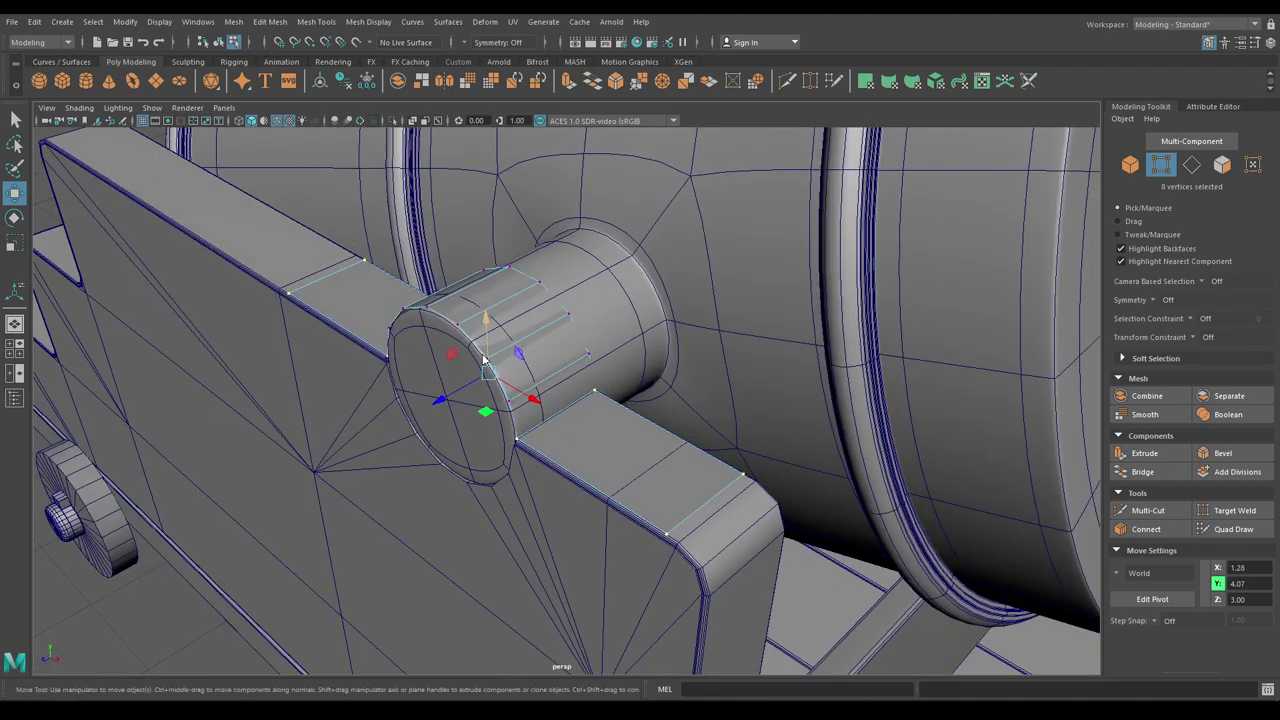
right_drag(483, 360, 539, 331)
key(ctrl+e)
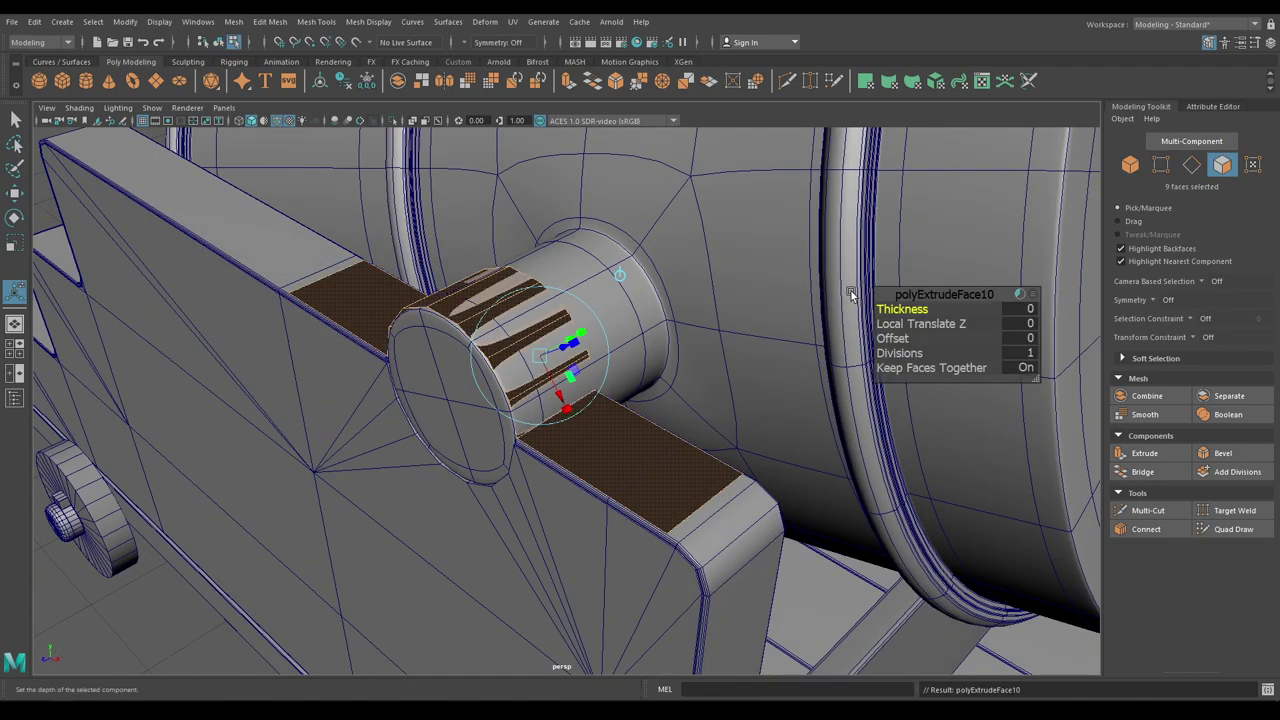
drag(884, 308, 896, 309)
alt+drag(622, 300, 765, 314)
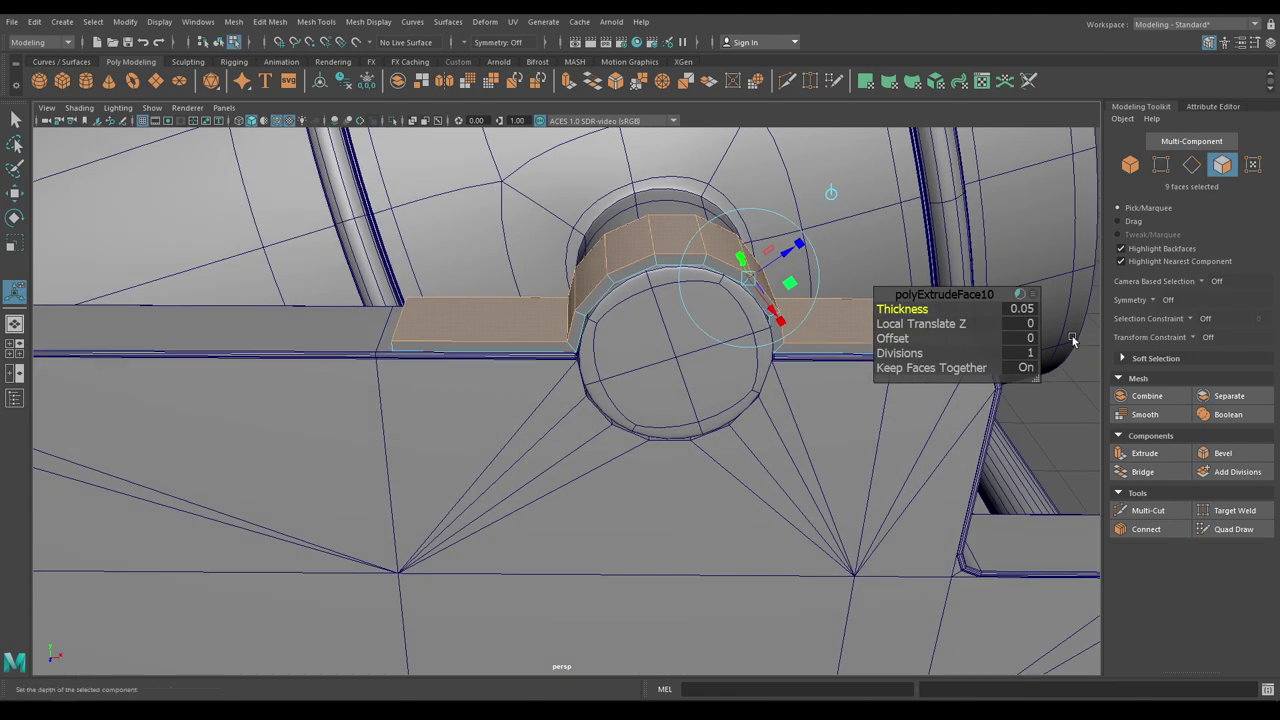
text(0.0)
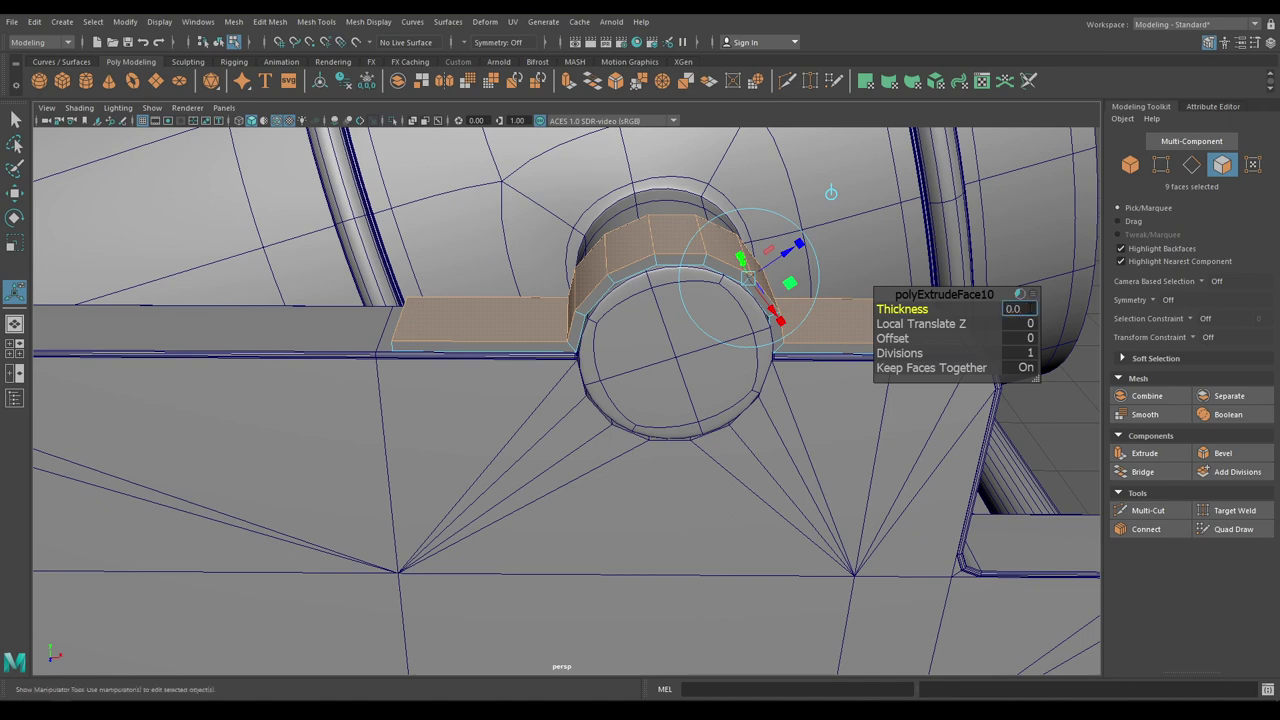
text(3)
key(Return)
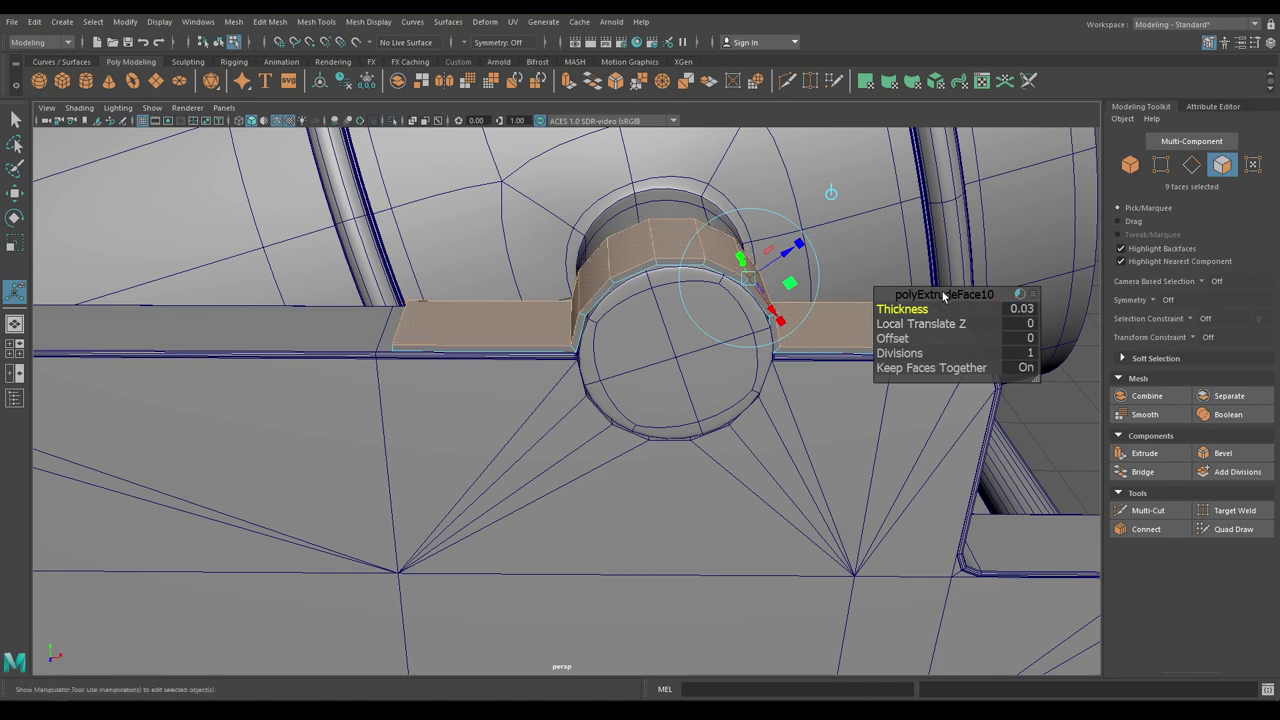
key(w)
alt+drag(708, 277, 731, 283)
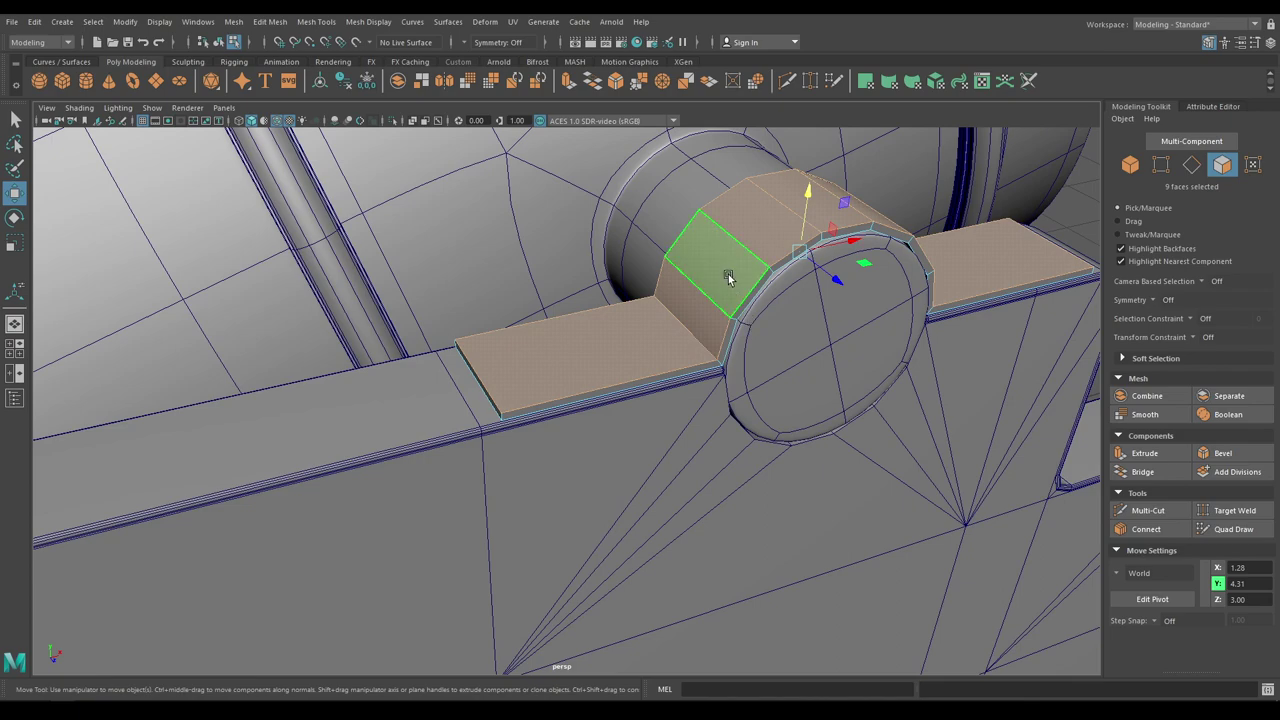
Step: Bevel the bracket's outer border edges and flange corner edges with fraction 0.65 and 2 segments
right_drag(728, 275, 727, 245)
double_click(668, 360)
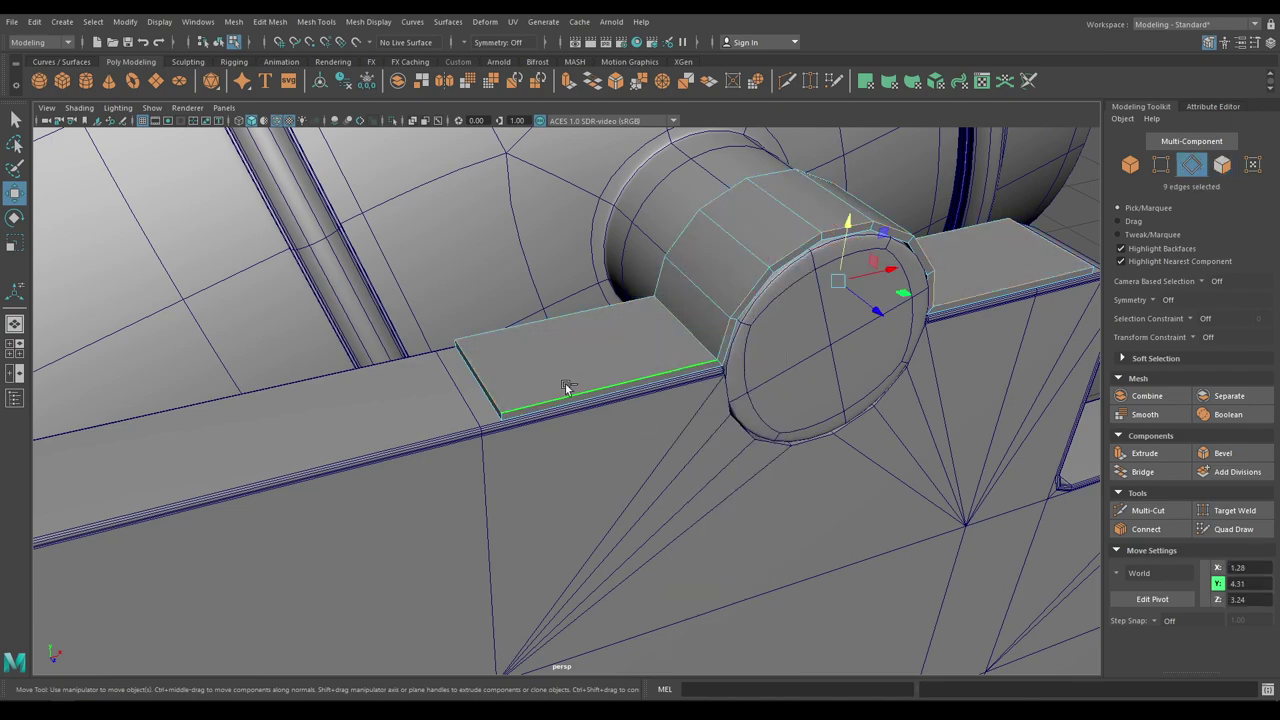
shift+double_click(517, 414)
shift+double_click(516, 349)
alt+drag(760, 345, 577, 350)
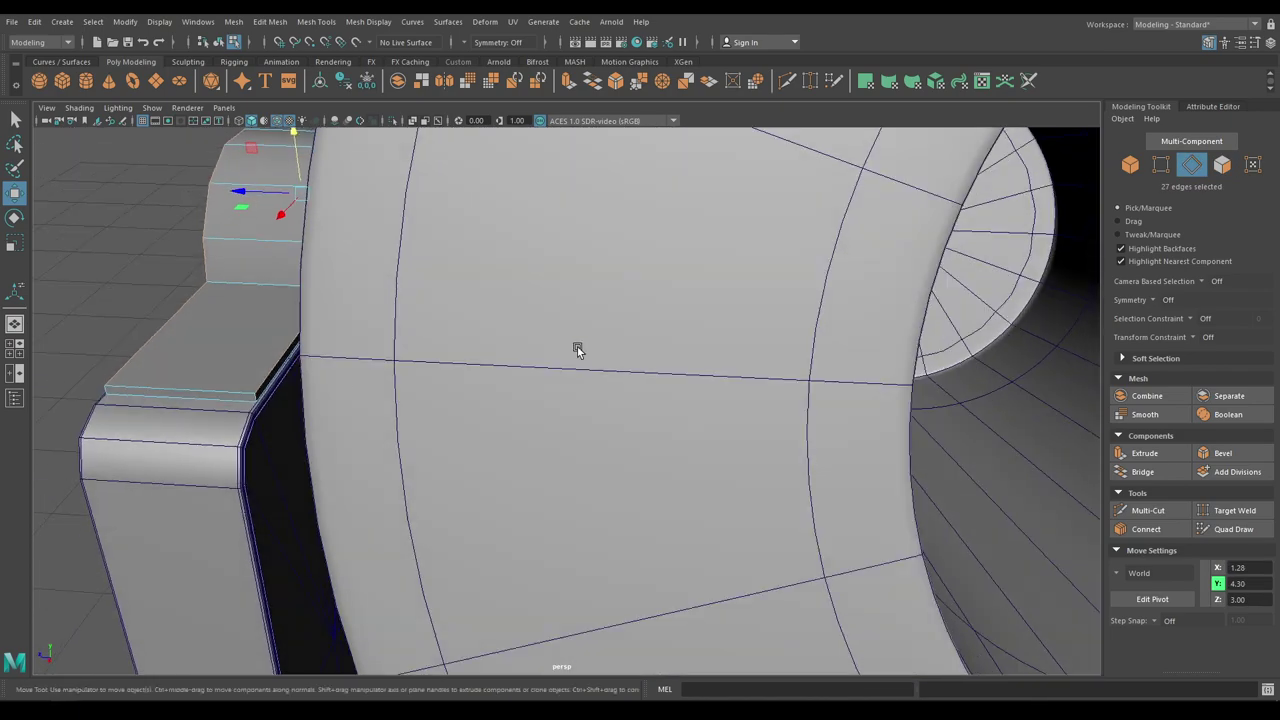
shift+click(240, 399)
alt+drag(204, 430, 269, 433)
shift+click(486, 366)
alt+drag(419, 397, 620, 422)
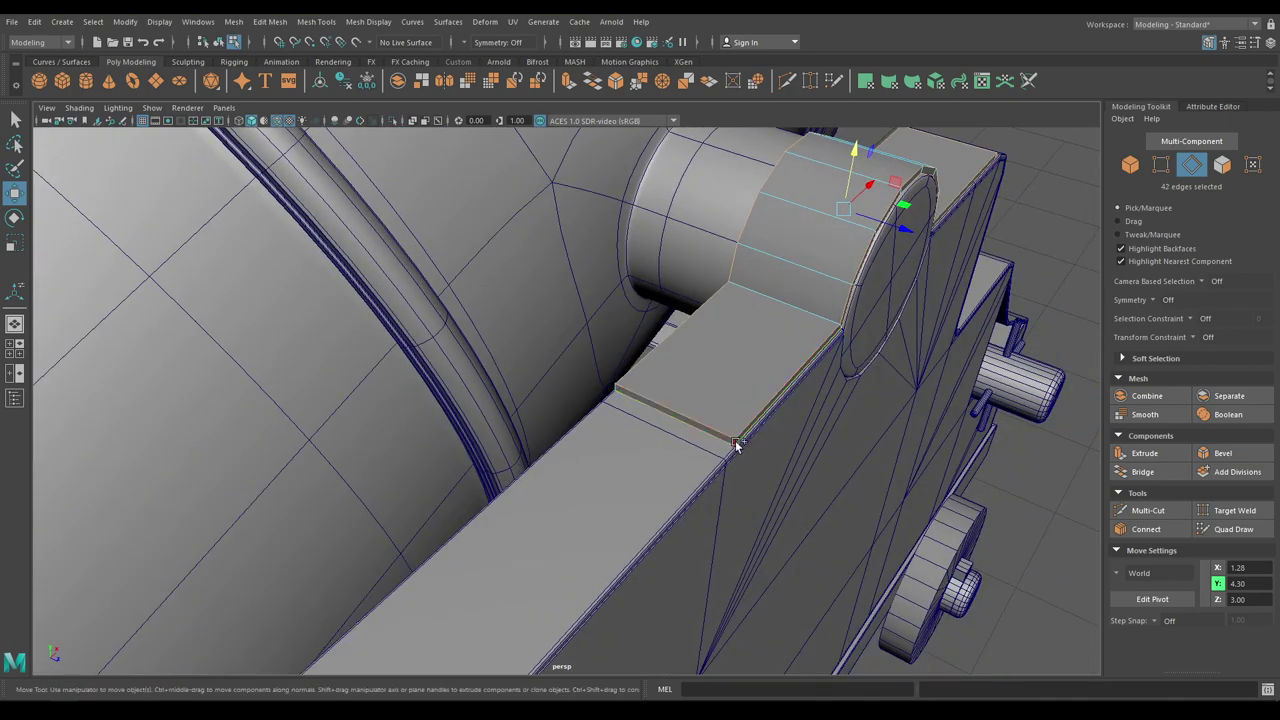
alt+drag(673, 415, 796, 413)
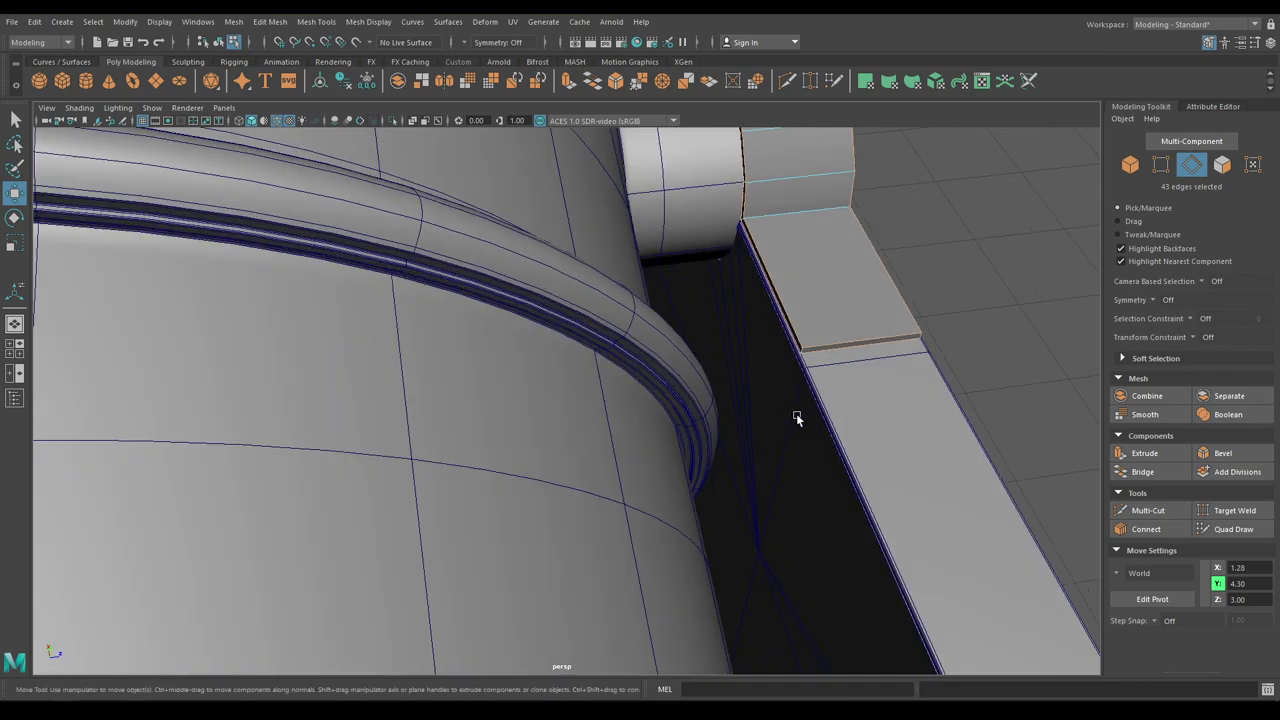
shift+click(804, 351)
alt+drag(843, 350, 680, 328)
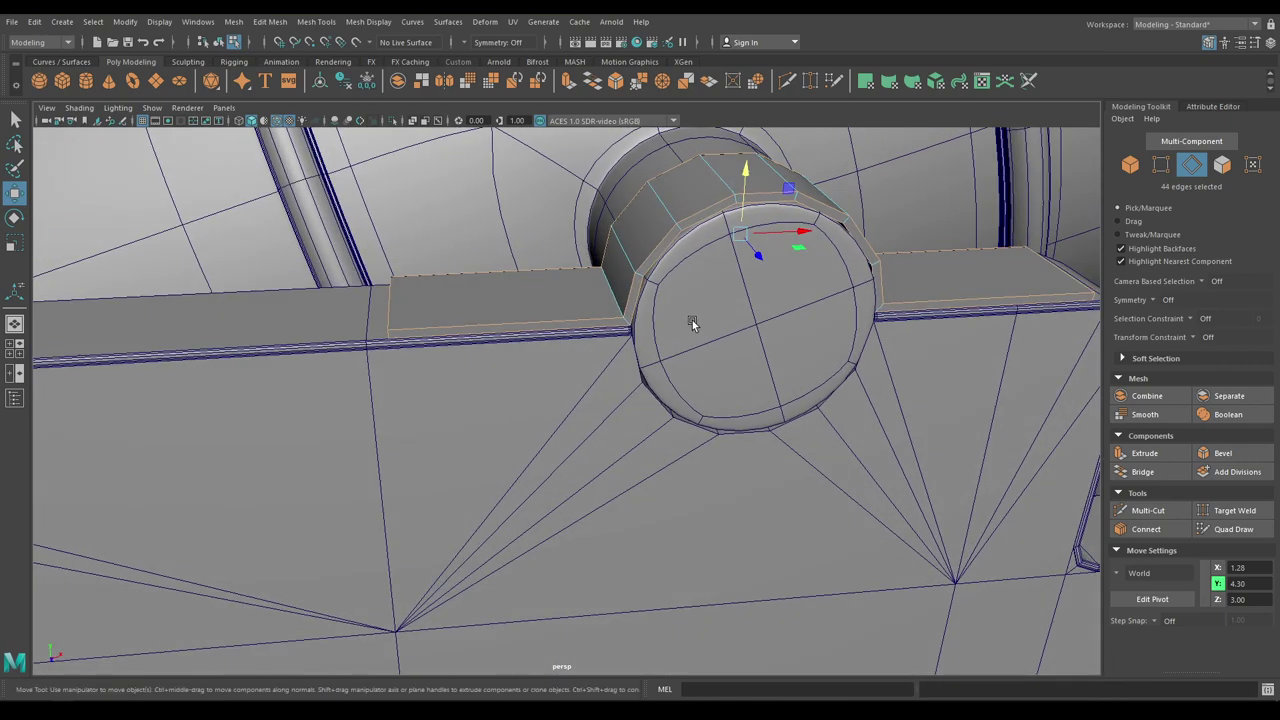
alt+right_drag(692, 321, 743, 396)
alt+drag(743, 396, 775, 390)
shift+right_click(648, 328)
shift+right_drag(649, 330, 706, 331)
alt+right_drag(786, 370, 896, 382)
click(908, 324)
mouse_move(908, 324)
mouse_down()
mouse_move(939, 324)
mouse_move(898, 309)
mouse_up()
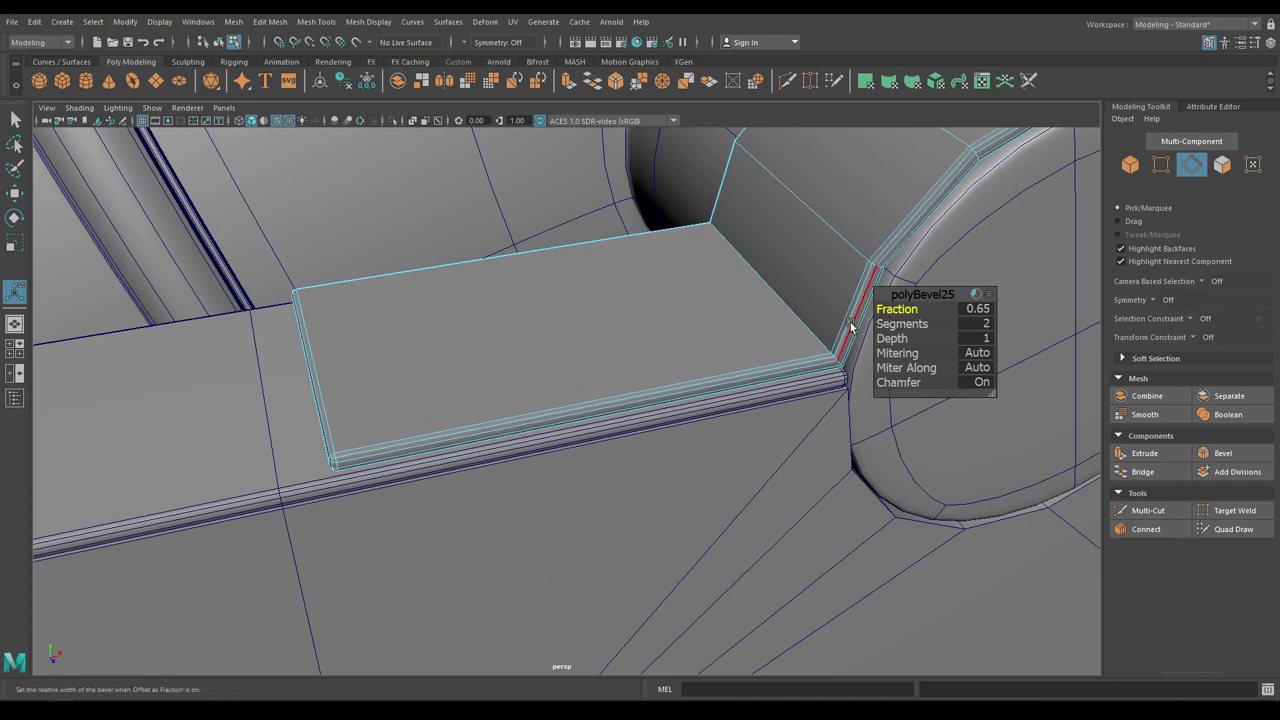
key(w)
Step: Bevel the two inner edges where the half shell meets the flanges, using fraction 0.2 and 3 segments
right_drag(774, 307, 780, 273)
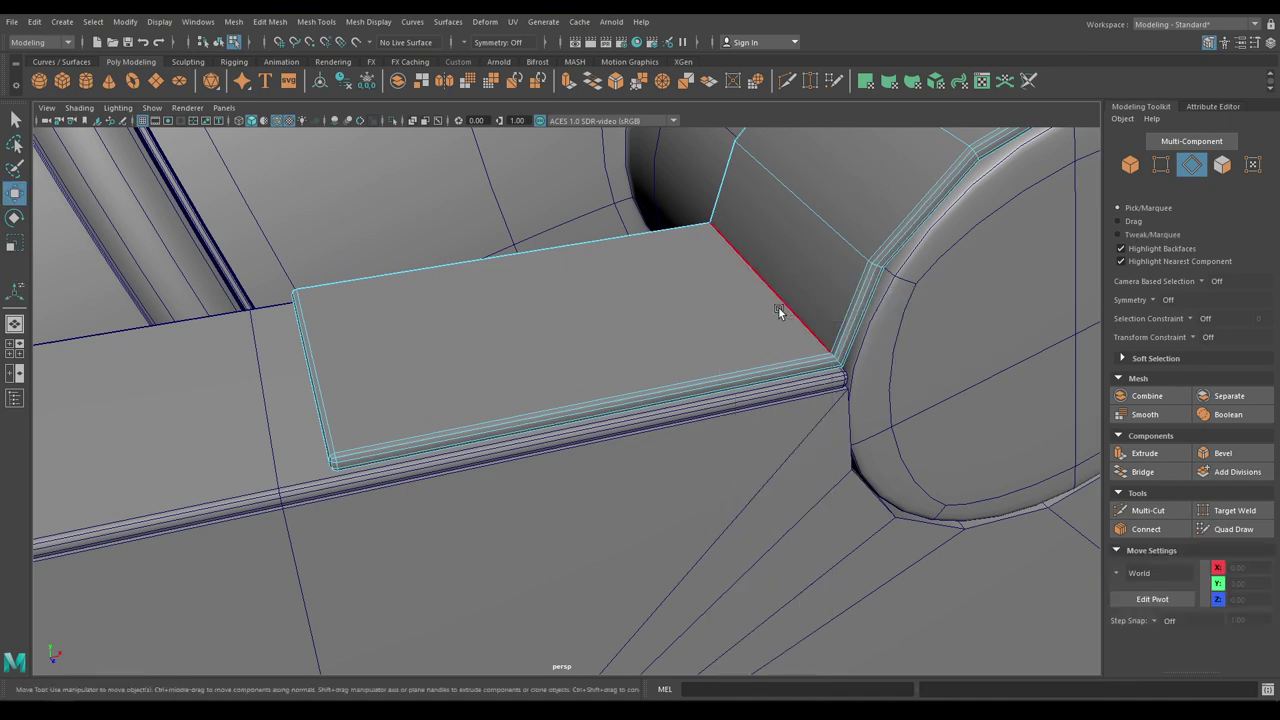
double_click(778, 309)
alt+drag(880, 325, 680, 365)
shift+click(435, 423)
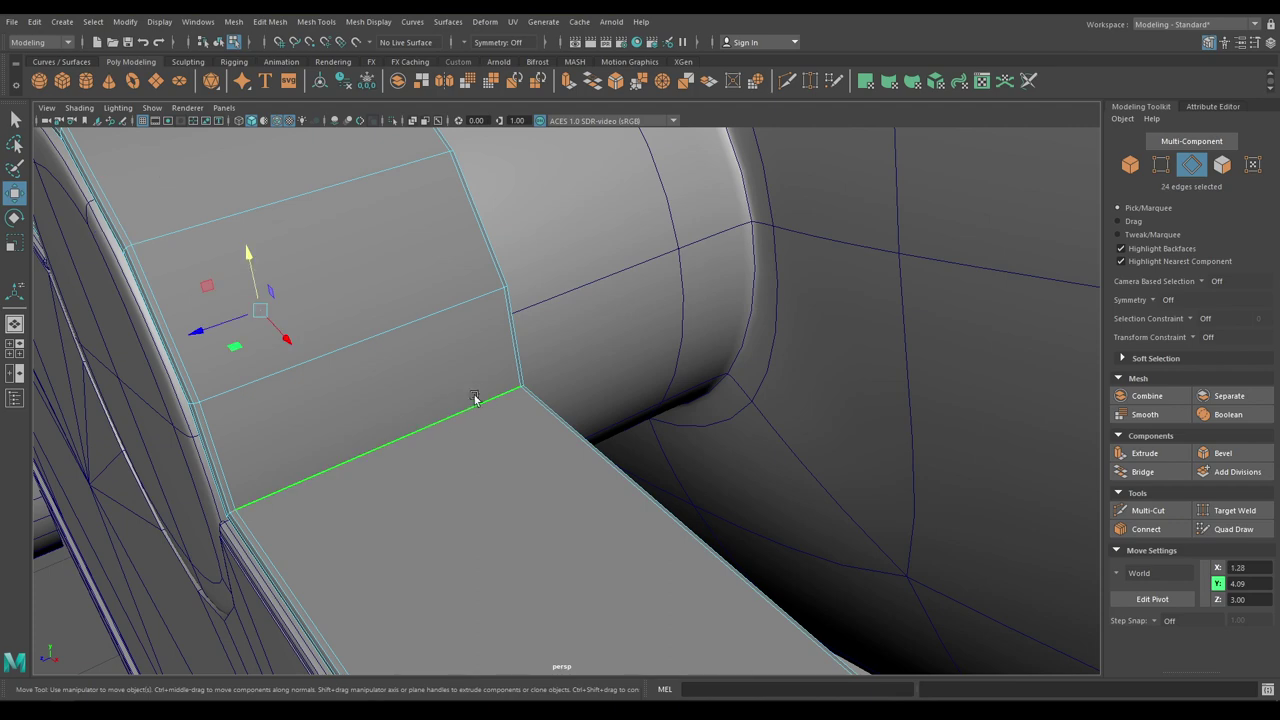
shift+right_drag(461, 390, 521, 396)
alt+drag(523, 402, 628, 372)
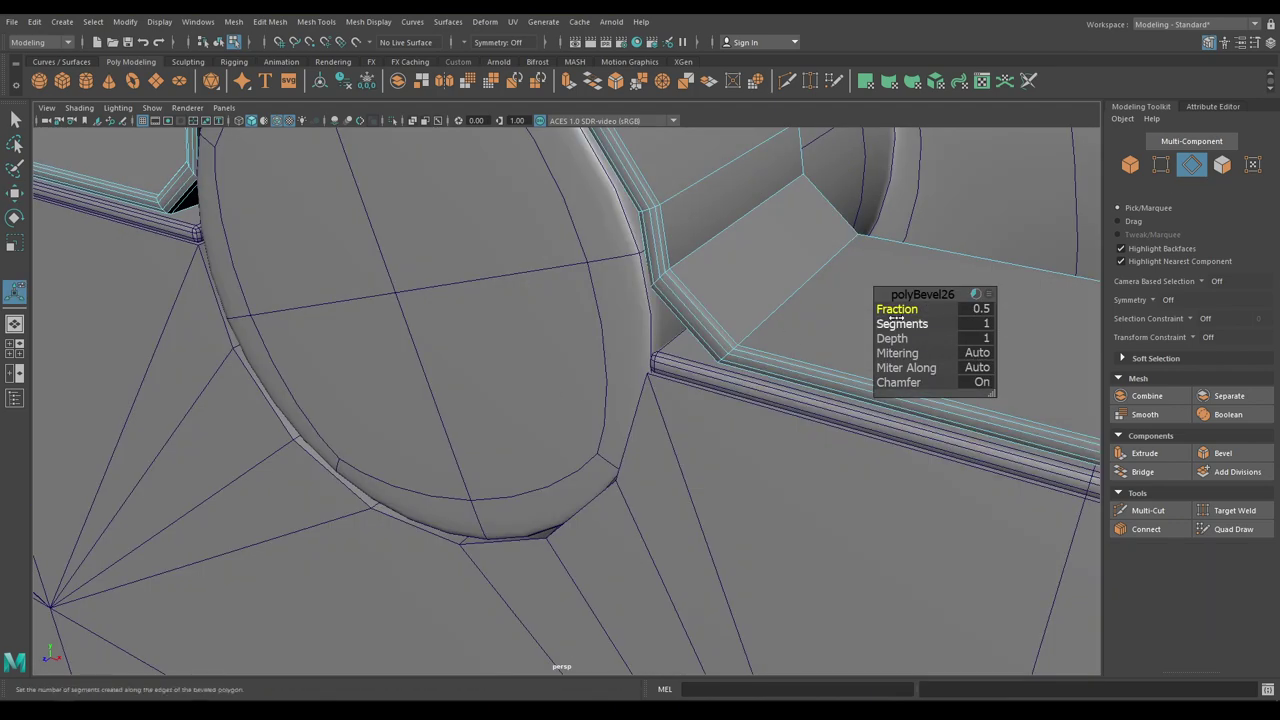
mouse_move(902, 324)
mouse_down()
mouse_move(918, 323)
mouse_move(877, 317)
mouse_move(917, 327)
mouse_up()
alt+drag(712, 328, 775, 354)
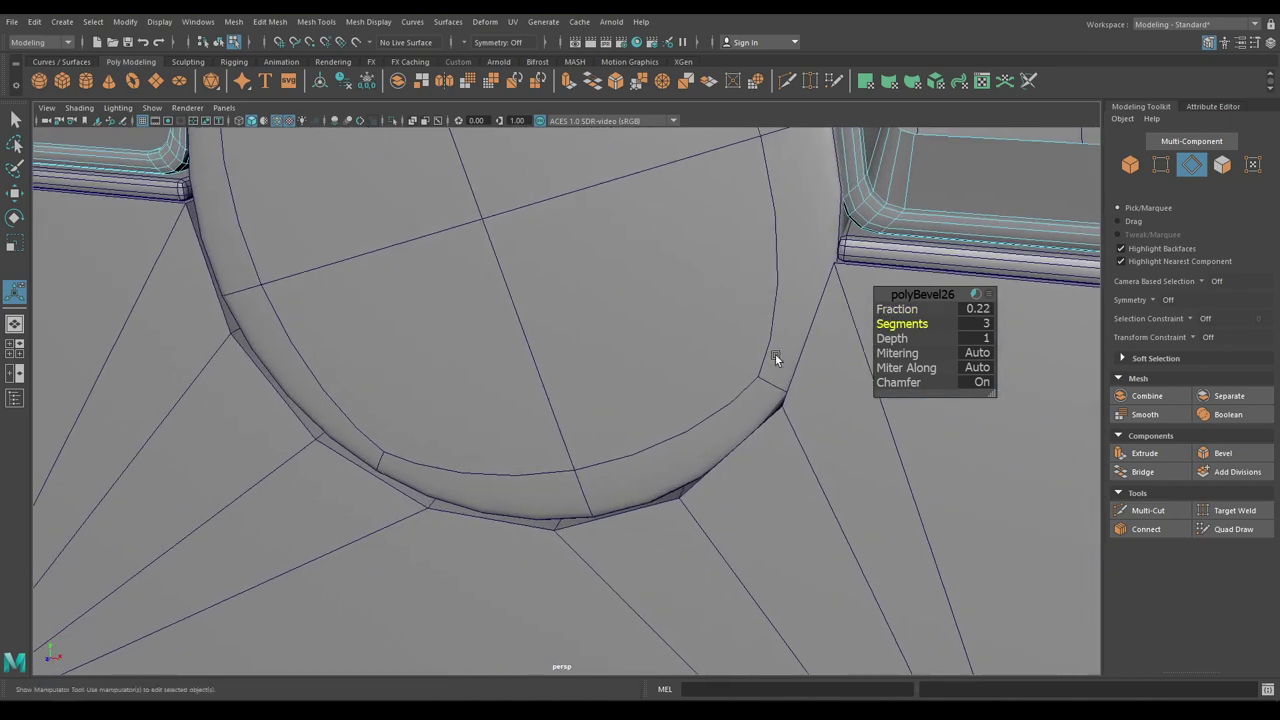
drag(904, 308, 897, 310)
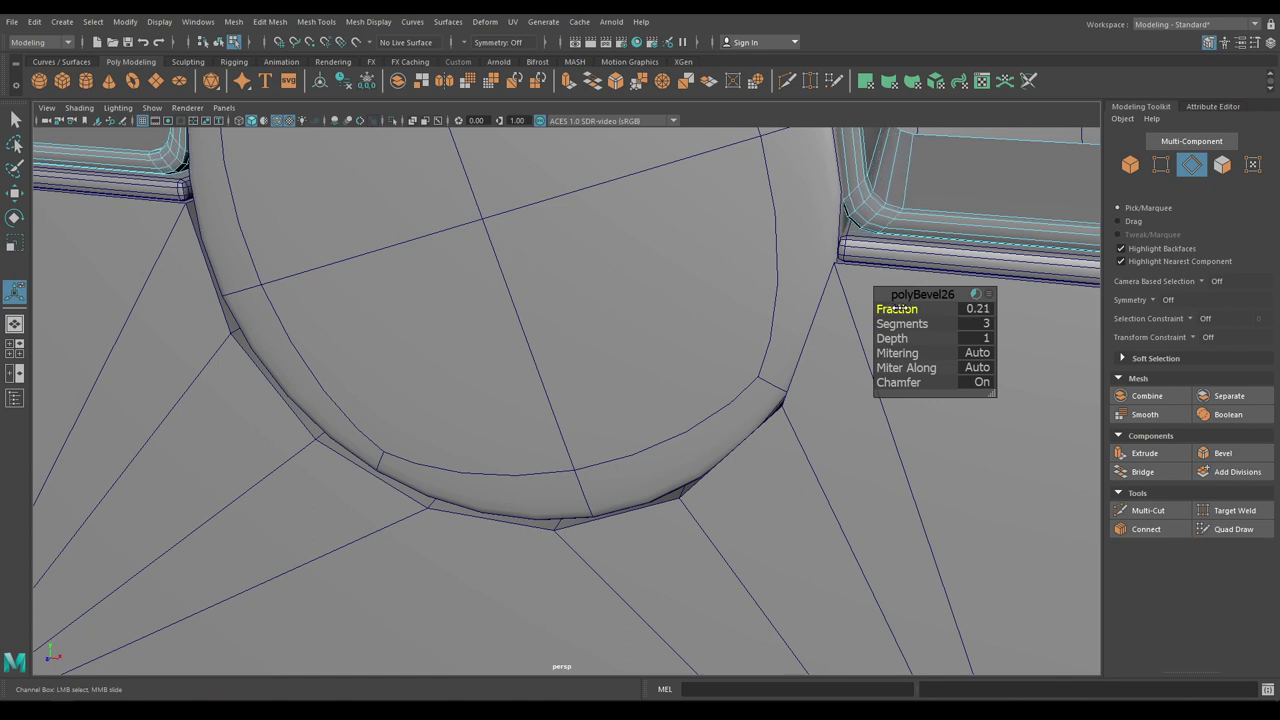
key(Return)
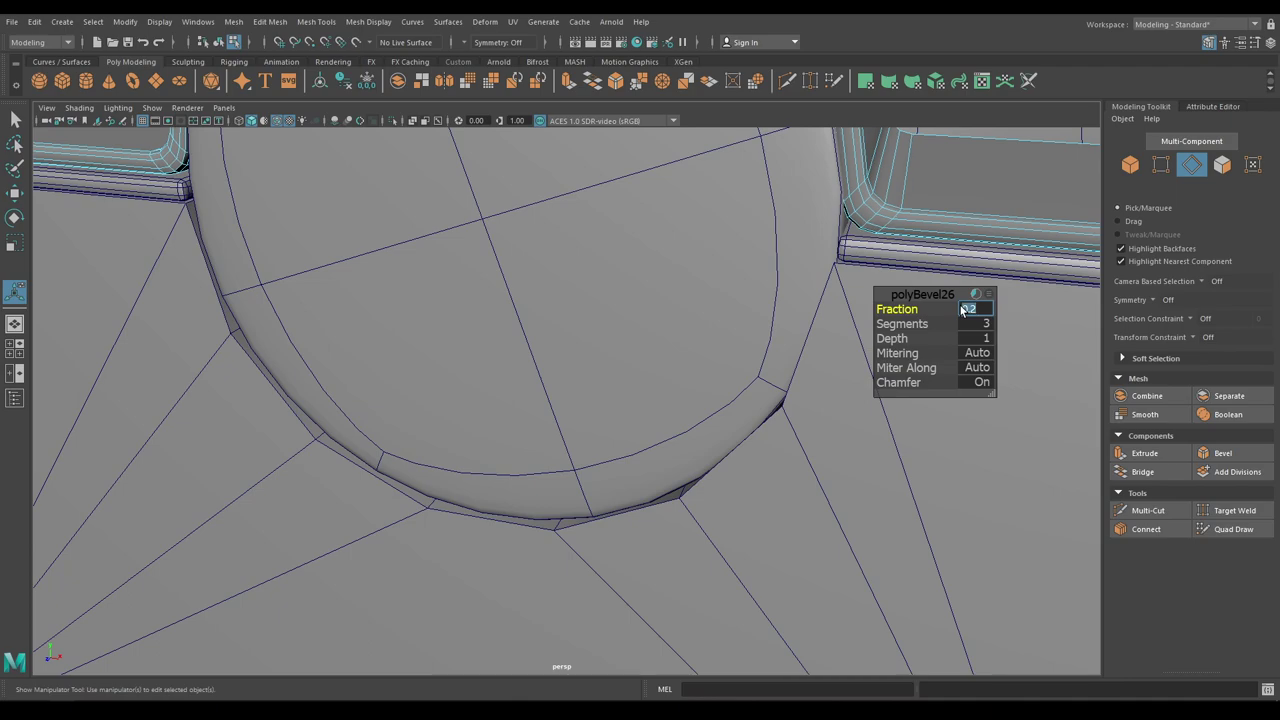
click(922, 291)
key(w)
Step: Return to object selection and move the bracket's pivot to Z 0 on the cannon's centreline in the wireframe top view
right_drag(723, 246, 782, 230)
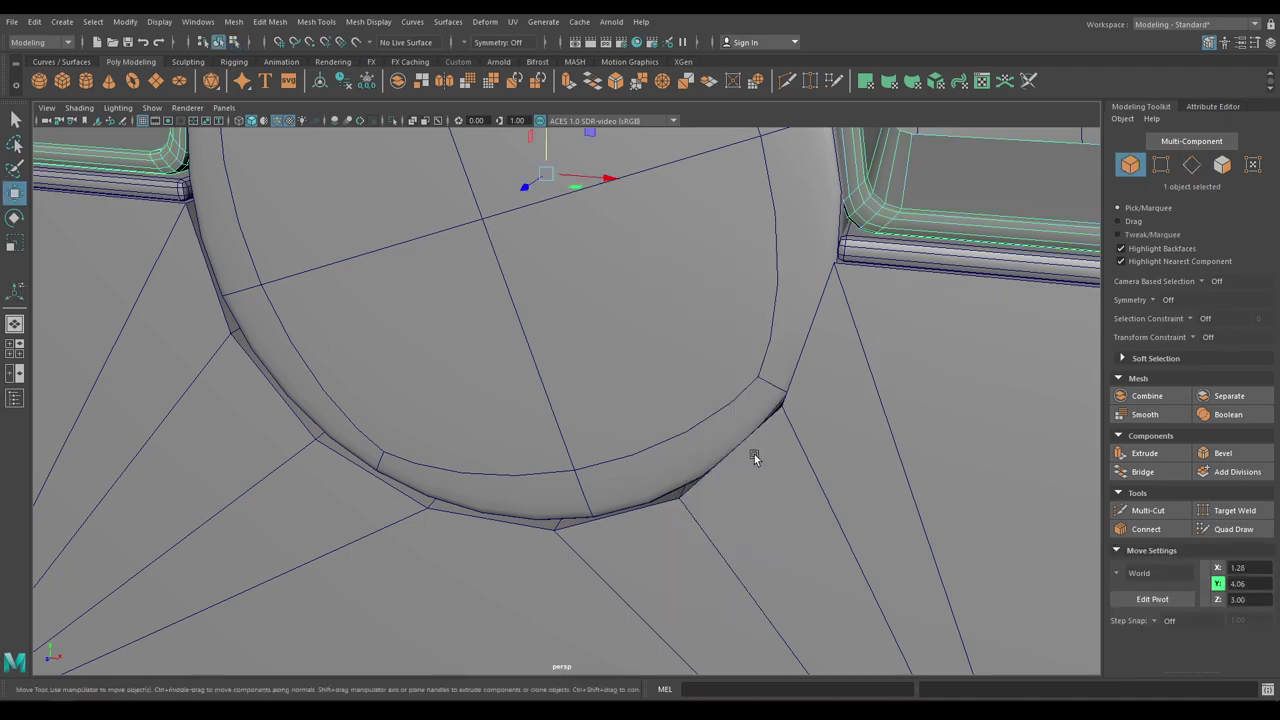
scroll(754, 454, down, 8)
alt+drag(625, 459, 612, 426)
scroll(396, 392, down, 5)
key(ctrl+y)
key(space)
drag(612, 426, 541, 428)
scroll(590, 482, up, 1)
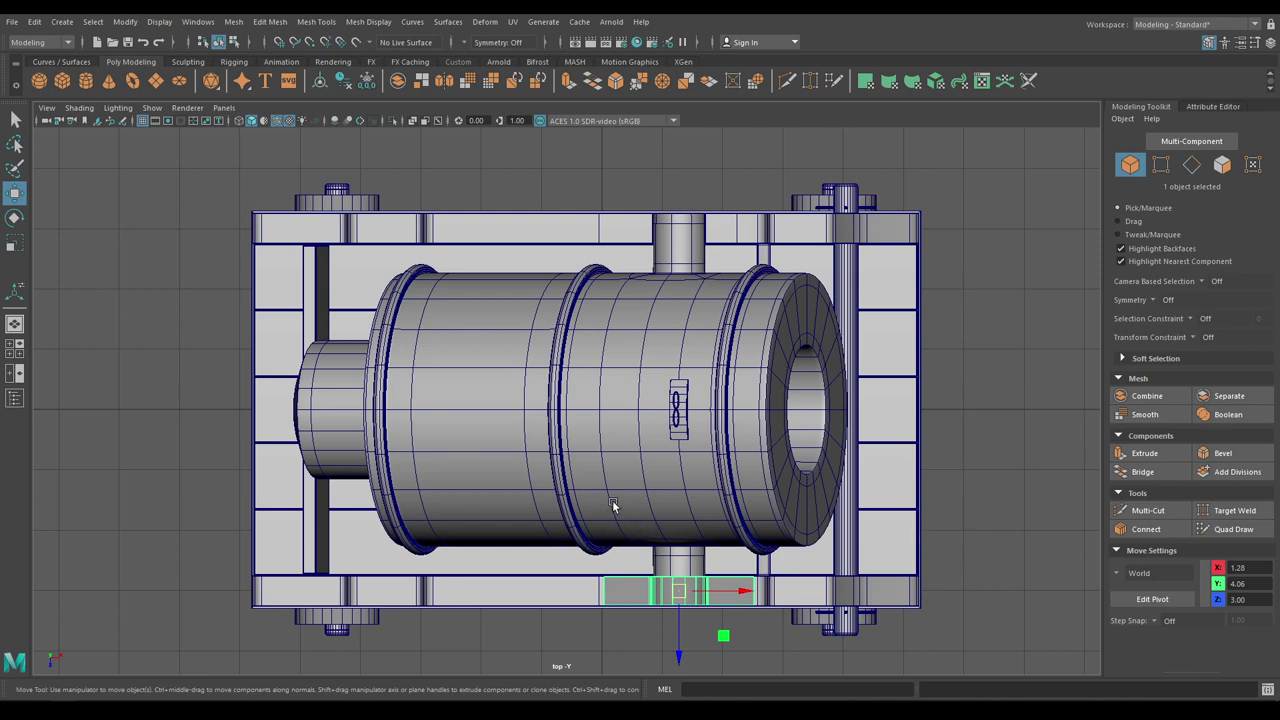
key(4)
key(d)
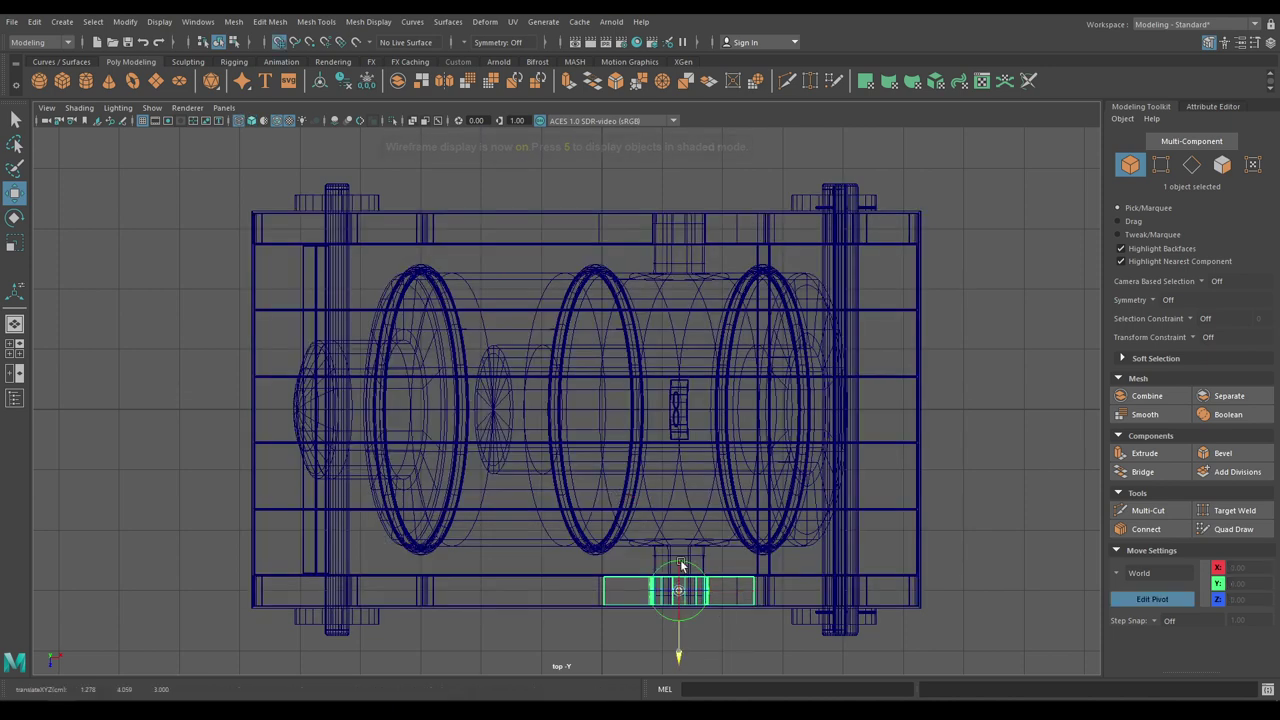
drag(684, 652, 687, 423)
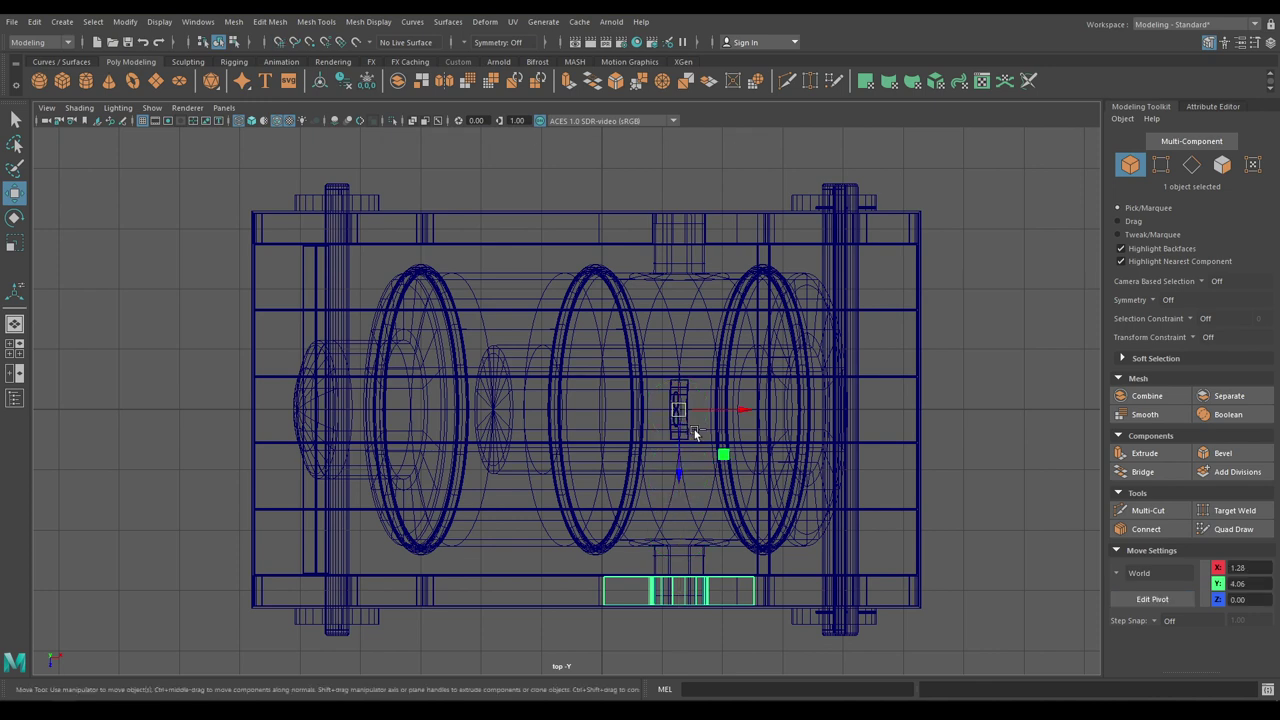
Step: Mirror a duplicate of the bracket onto the opposite side panel by setting its Scale Y to -1
click(1270, 43)
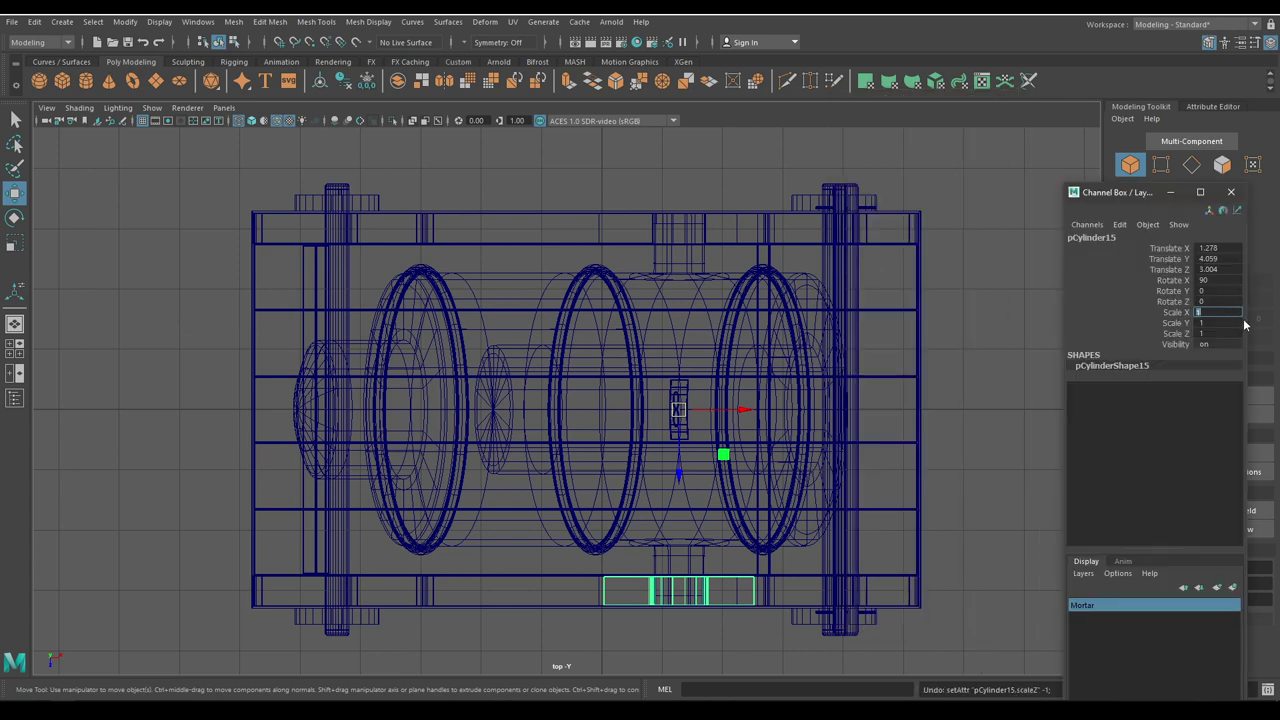
click(1230, 323)
key(Return)
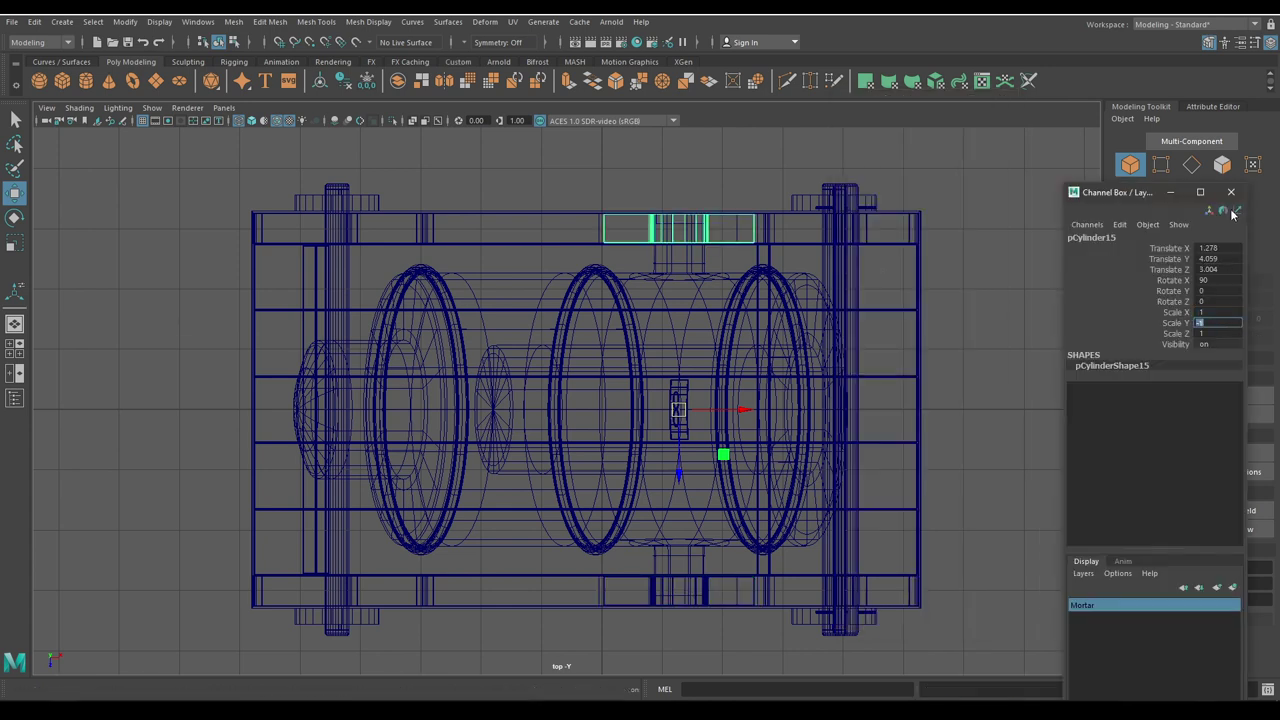
Step: Close the channel settings, return to the shaded perspective view and save the scene
click(1231, 193)
click(1014, 258)
key(space)
key(space)
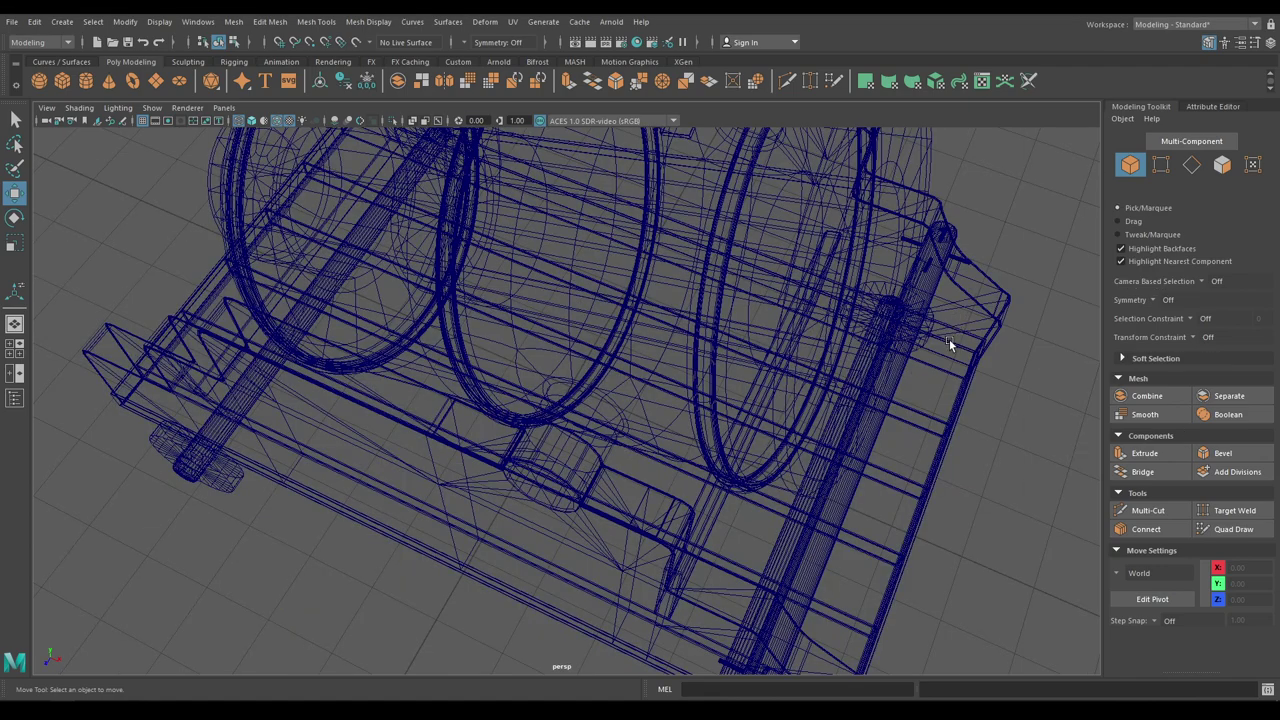
key(6)
mouse_move(882, 468)
alt+mouse_down()
mouse_move(775, 380)
mouse_move(736, 368)
alt+mouse_up()
key(ctrl+s)
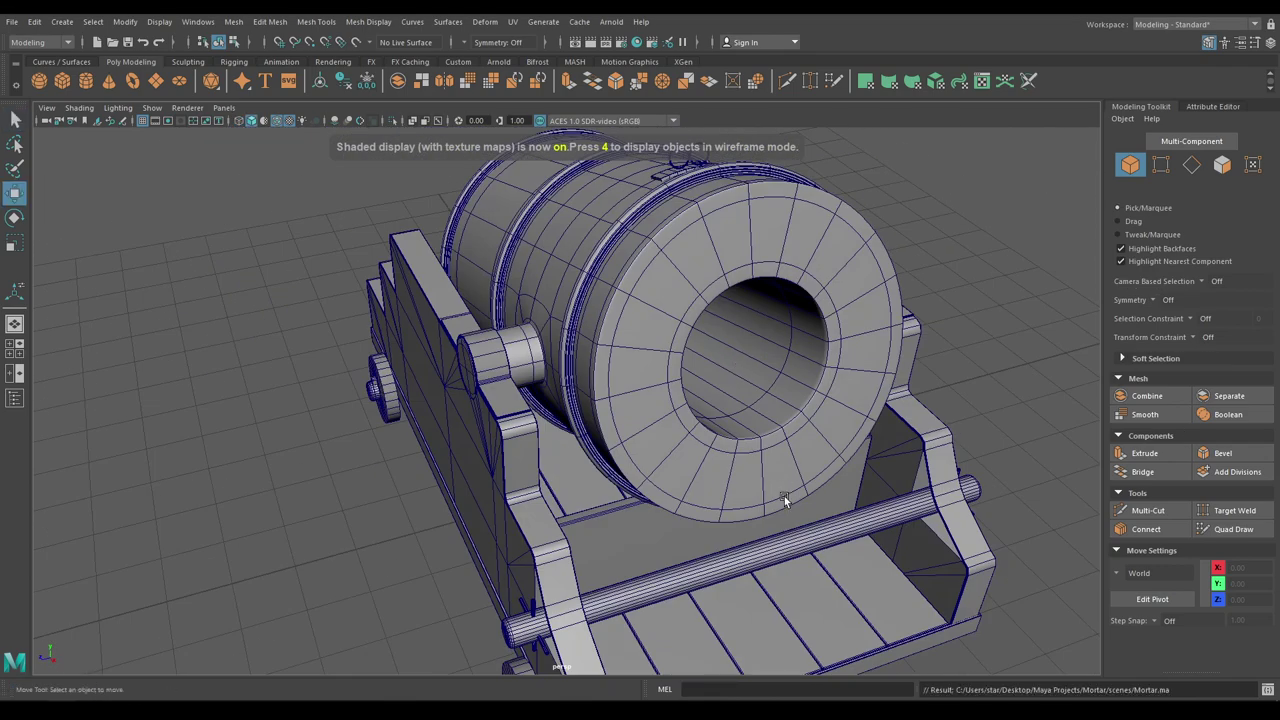
Step: Hide the wireframe overlay on the shaded mortar and frame the whole model from the side
scroll(784, 496, down, 5)
drag(364, 193, 850, 600)
right_drag(687, 339, 788, 665)
click(823, 564)
alt+drag(665, 535, 832, 497)
scroll(820, 490, up, 4)
click(276, 123)
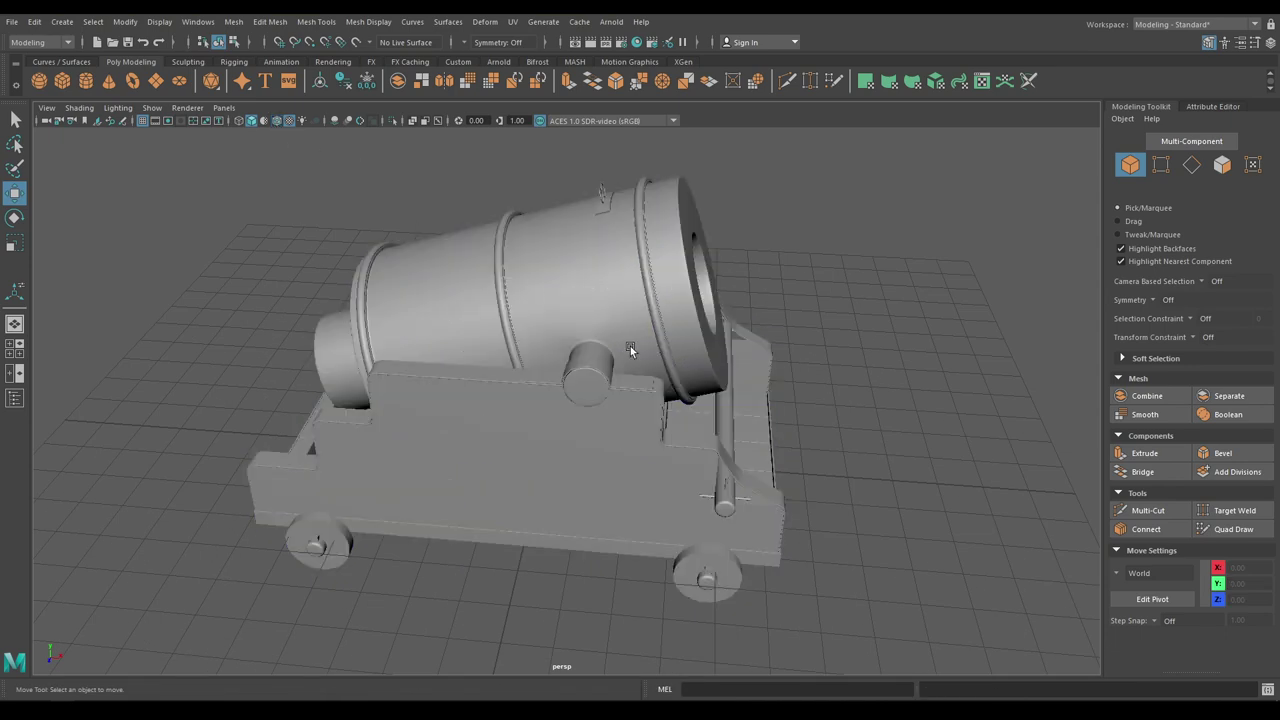
Step: Select the bracket over the near-side trunnion and switch it to edge selection
mouse_move(650, 350)
alt+mouse_down()
mouse_move(556, 327)
mouse_move(670, 430)
alt+mouse_up()
scroll(685, 542, up, 4)
alt+drag(685, 545, 721, 532)
scroll(732, 595, up, 5)
scroll(721, 532, up, 3)
click(721, 533)
alt+drag(803, 447, 795, 416)
right_drag(729, 267, 727, 194)
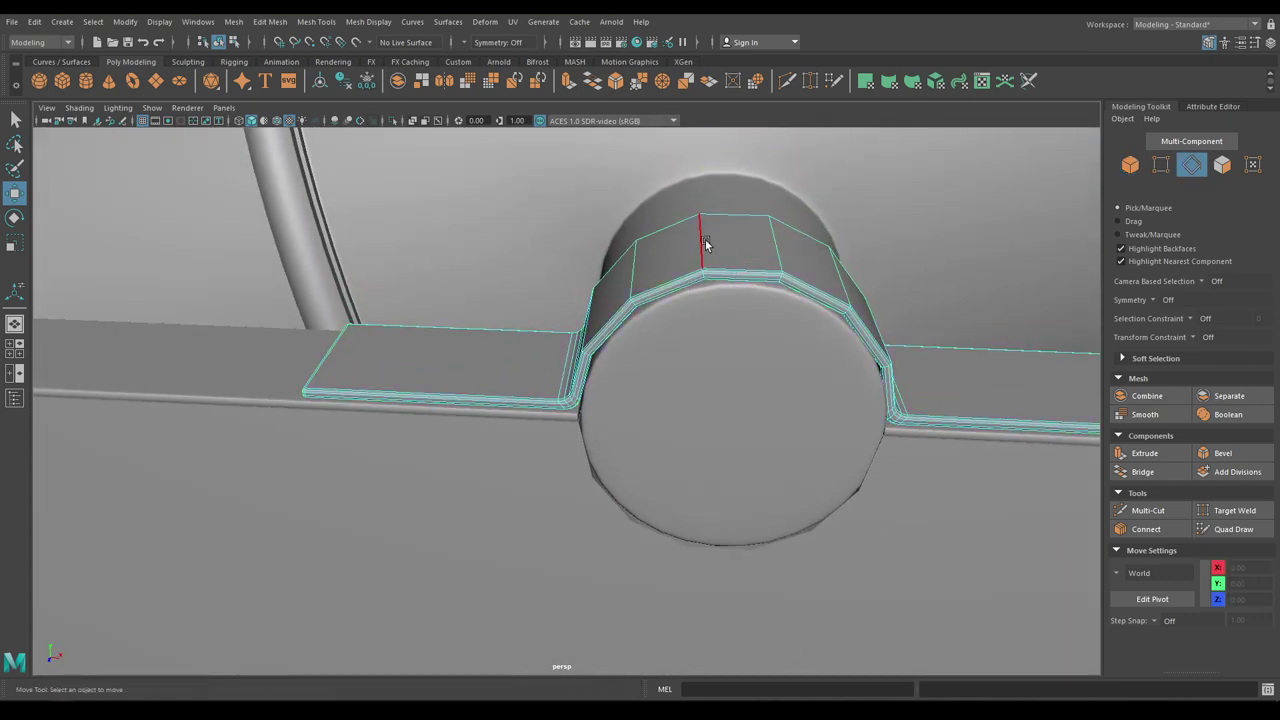
Step: Select the edge loops running across the bracket's curved section and soften their normals
double_click(704, 241)
shift+double_click(788, 260)
shift+double_click(842, 277)
alt+drag(880, 332, 832, 368)
shift+double_click(773, 372)
alt+drag(734, 394, 505, 233)
shift+double_click(806, 347)
shift+double_click(784, 359)
alt+right_drag(505, 233, 562, 250)
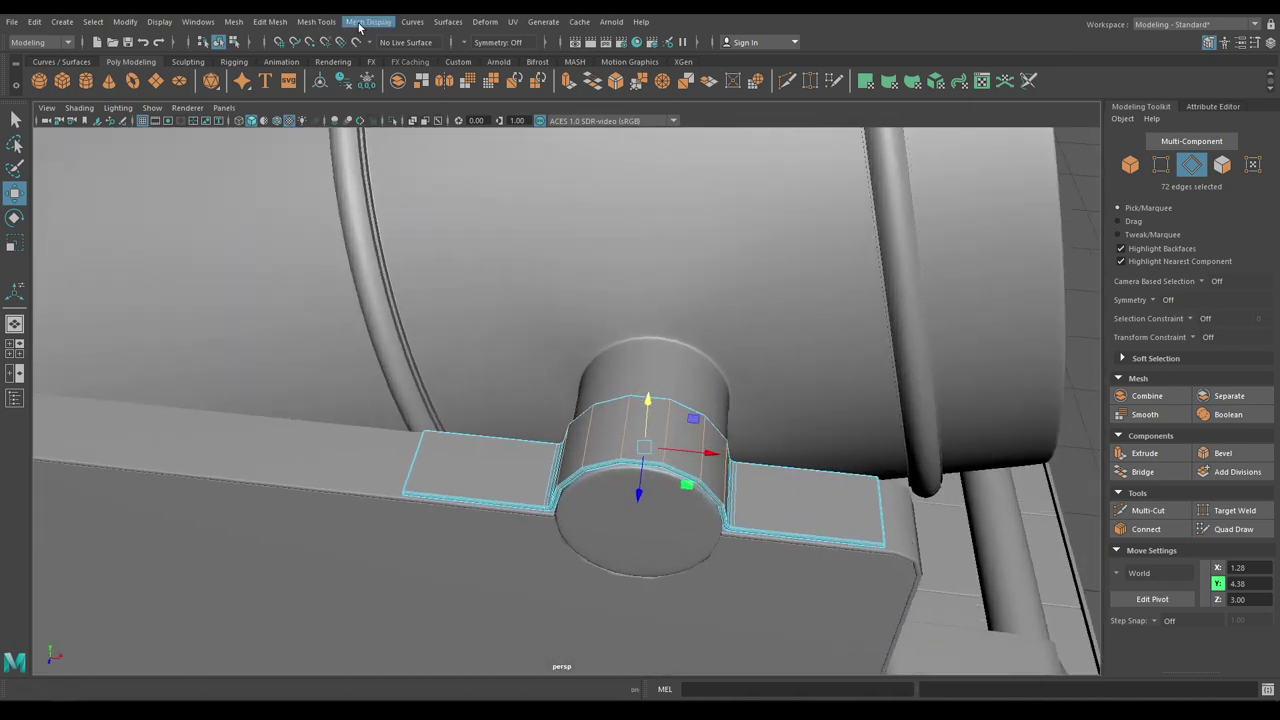
click(359, 24)
click(381, 143)
Step: Bevel the selected edge loops of the bracket's arch with a fraction of 0.7 and 2 segments
alt+right_drag(650, 450, 745, 625)
alt+middle_drag(745, 625, 682, 518)
alt+drag(682, 518, 651, 416)
shift+right_drag(680, 400, 751, 402)
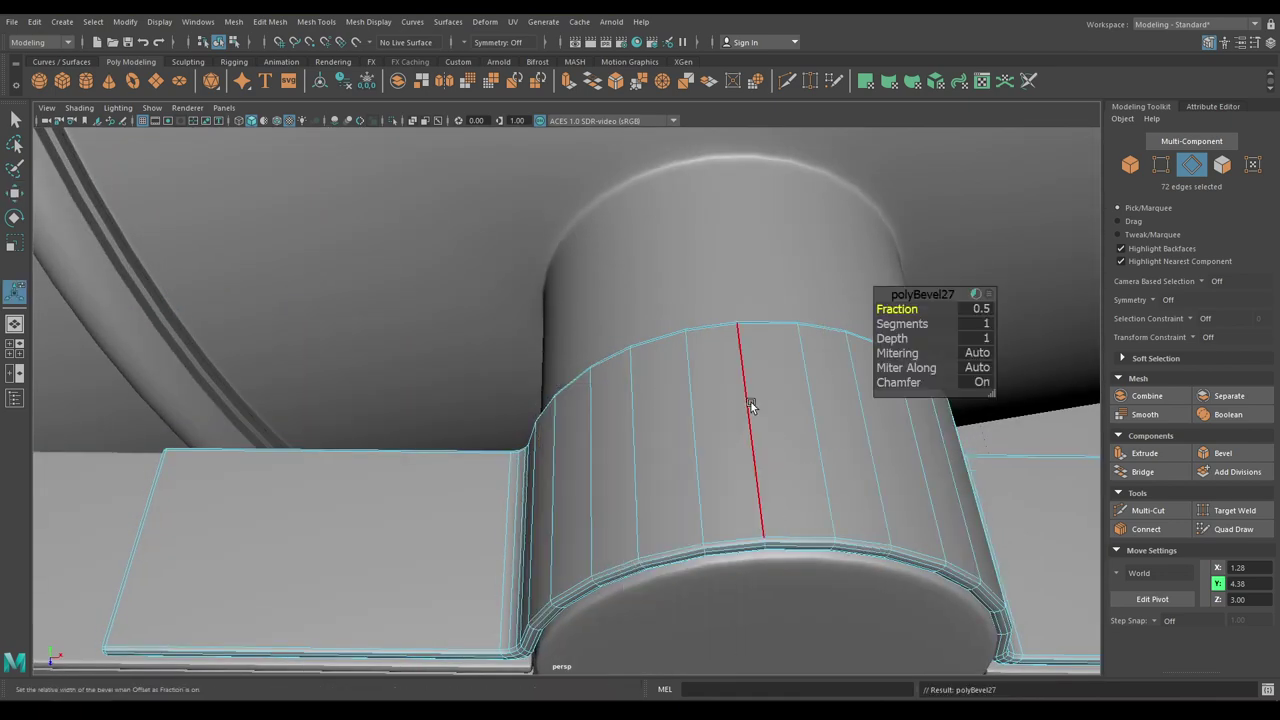
alt+drag(751, 402, 714, 371)
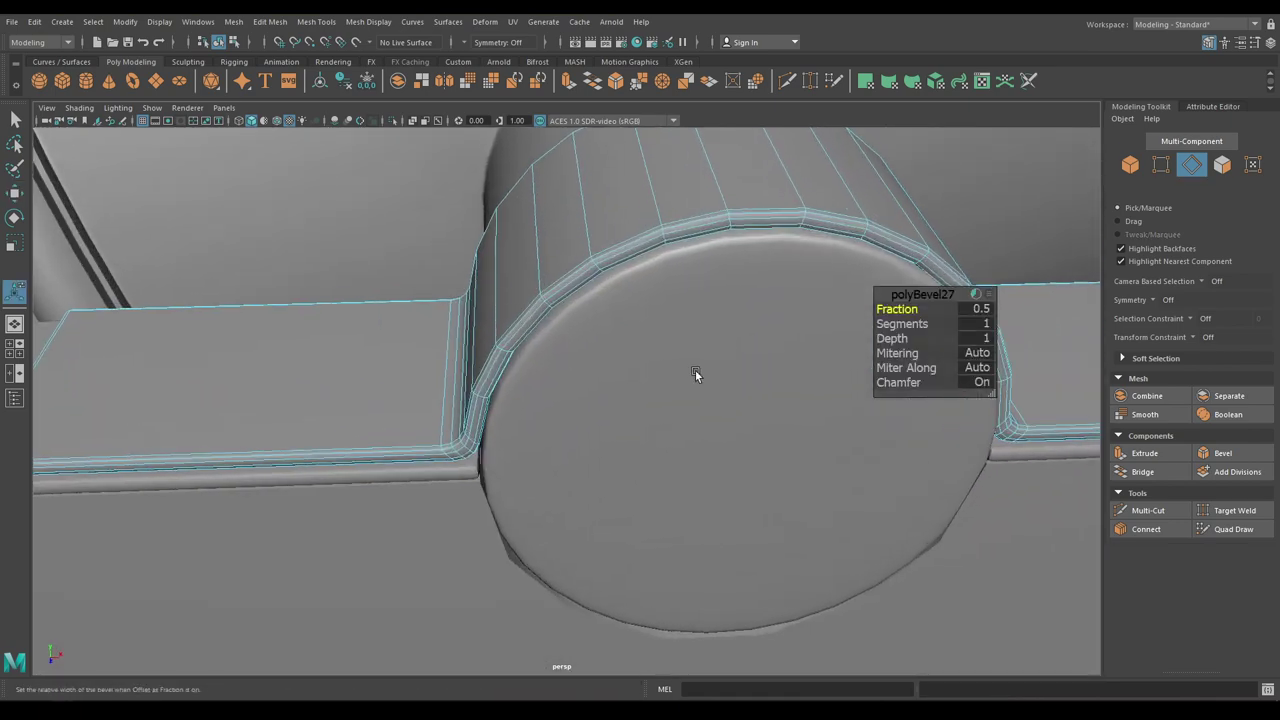
mouse_move(903, 309)
mouse_down()
mouse_move(948, 325)
mouse_move(910, 309)
mouse_up()
scroll(748, 343, down, 1)
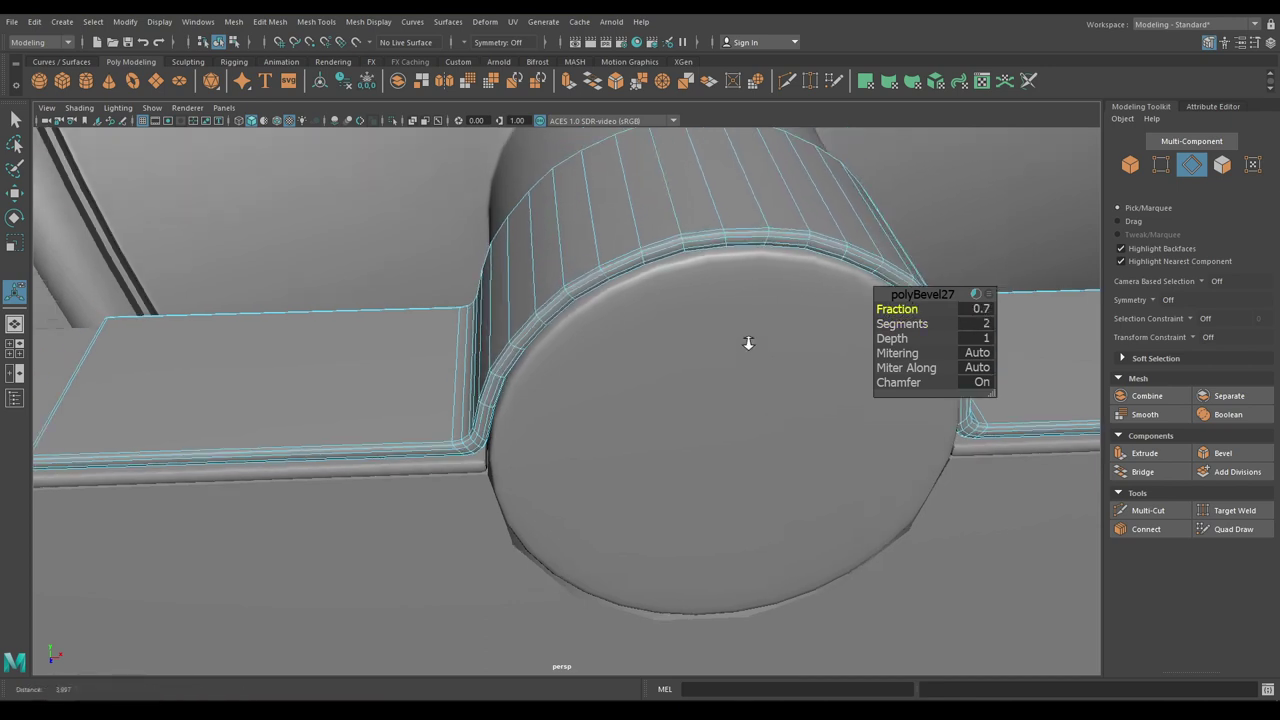
Step: Return to object selection and delete the outdated mirrored bracket on the opposite side panel
alt+drag(748, 343, 781, 328)
key(w)
right_drag(674, 280, 751, 264)
scroll(726, 283, down, 5)
alt+drag(726, 283, 774, 326)
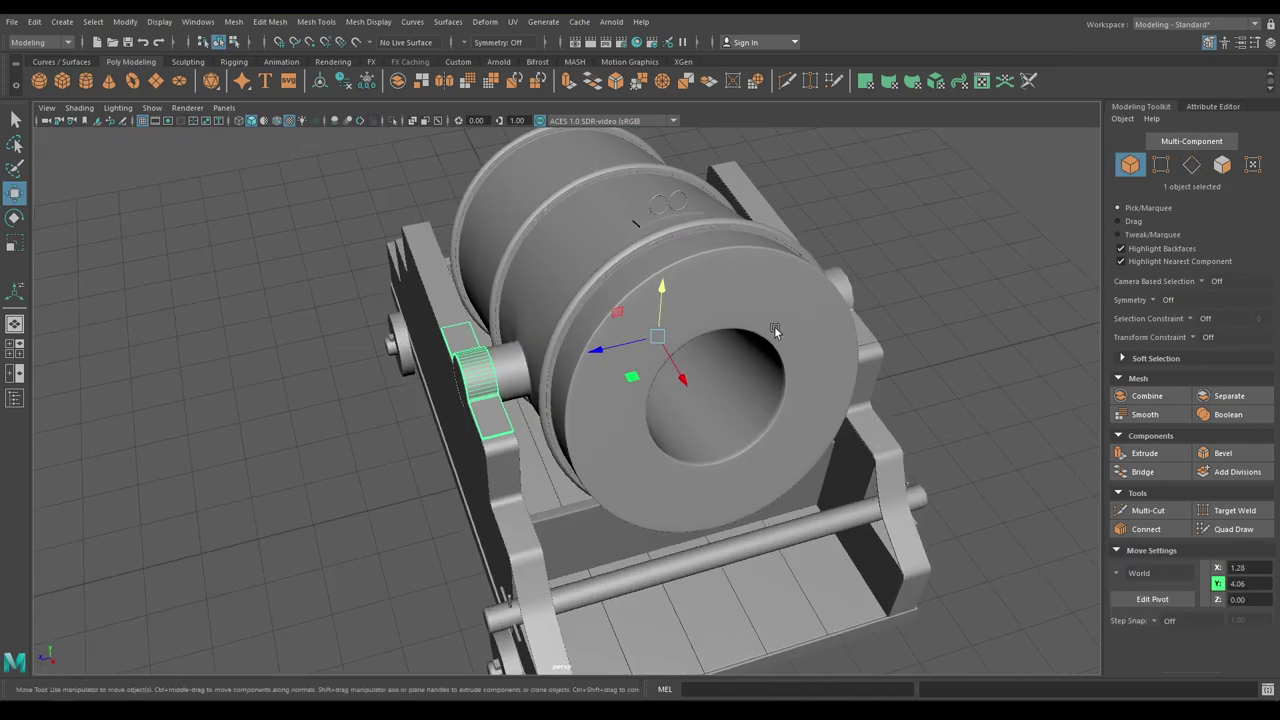
click(841, 278)
key(Delete)
Step: Duplicate the smoothed bracket, mirror the copy to the opposite trunnion with Scale Y -1, and close the channel settings
click(503, 374)
key(ctrl+d)
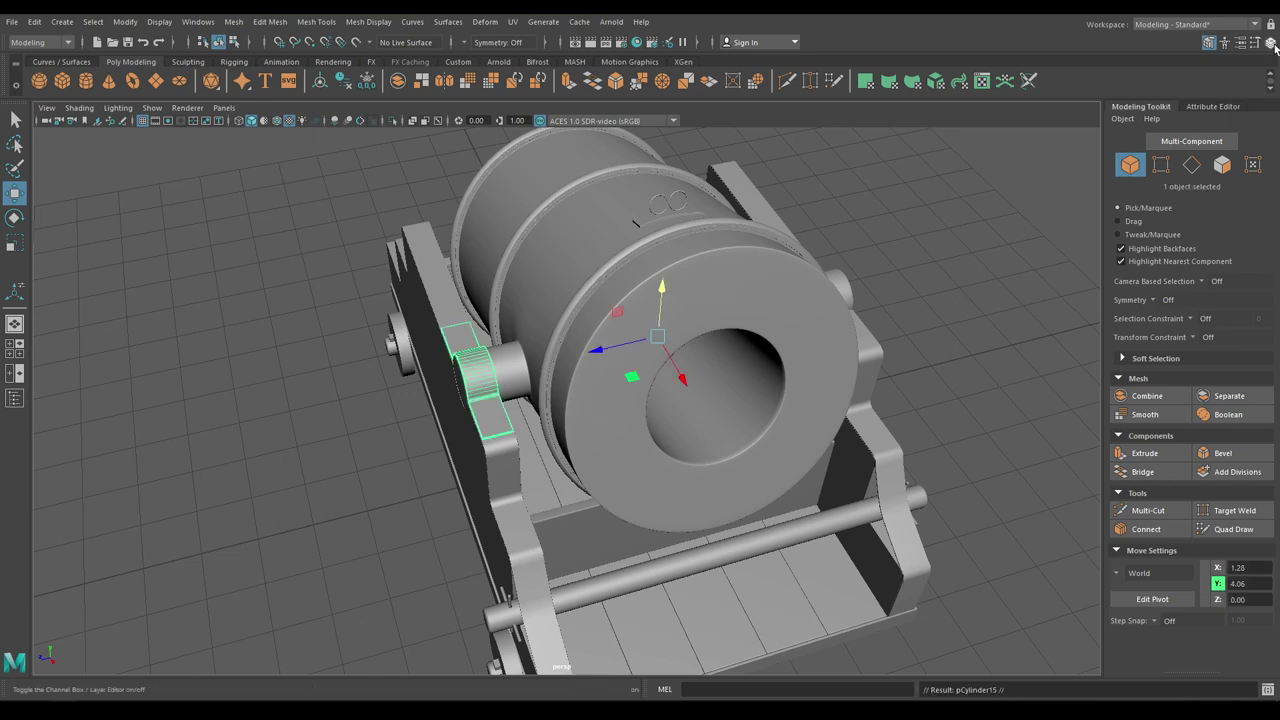
click(1271, 43)
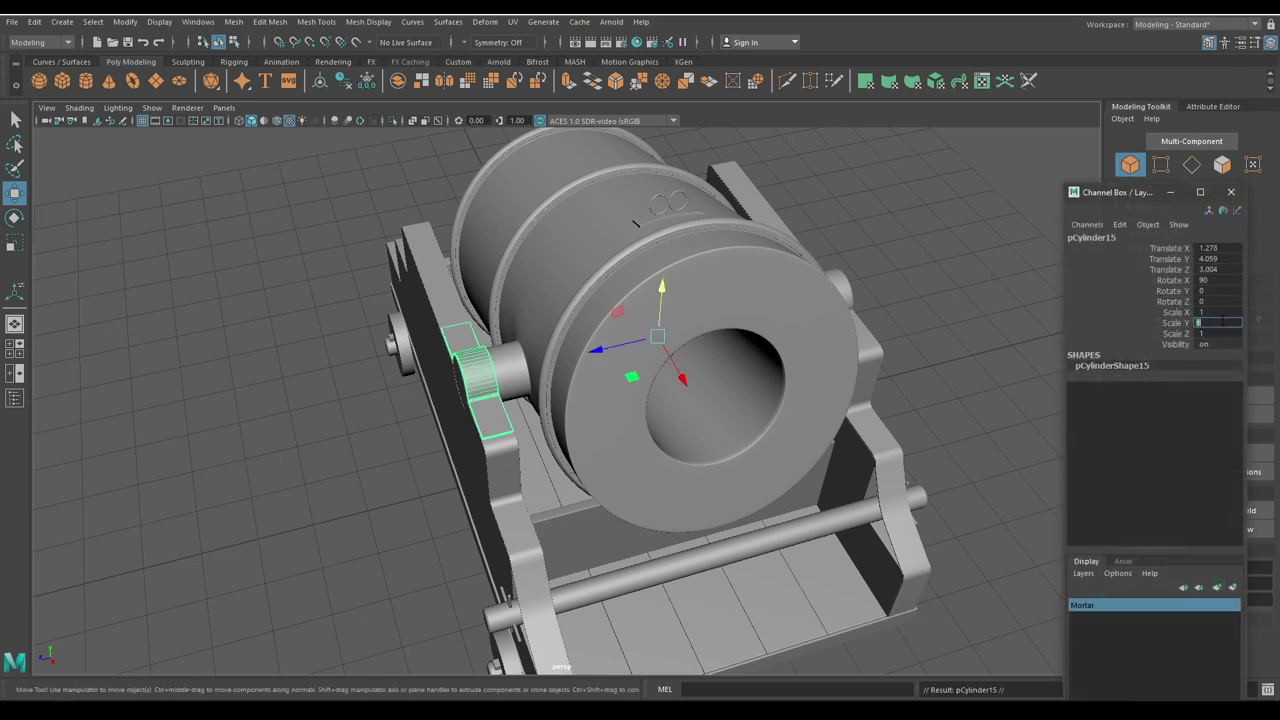
key(Return)
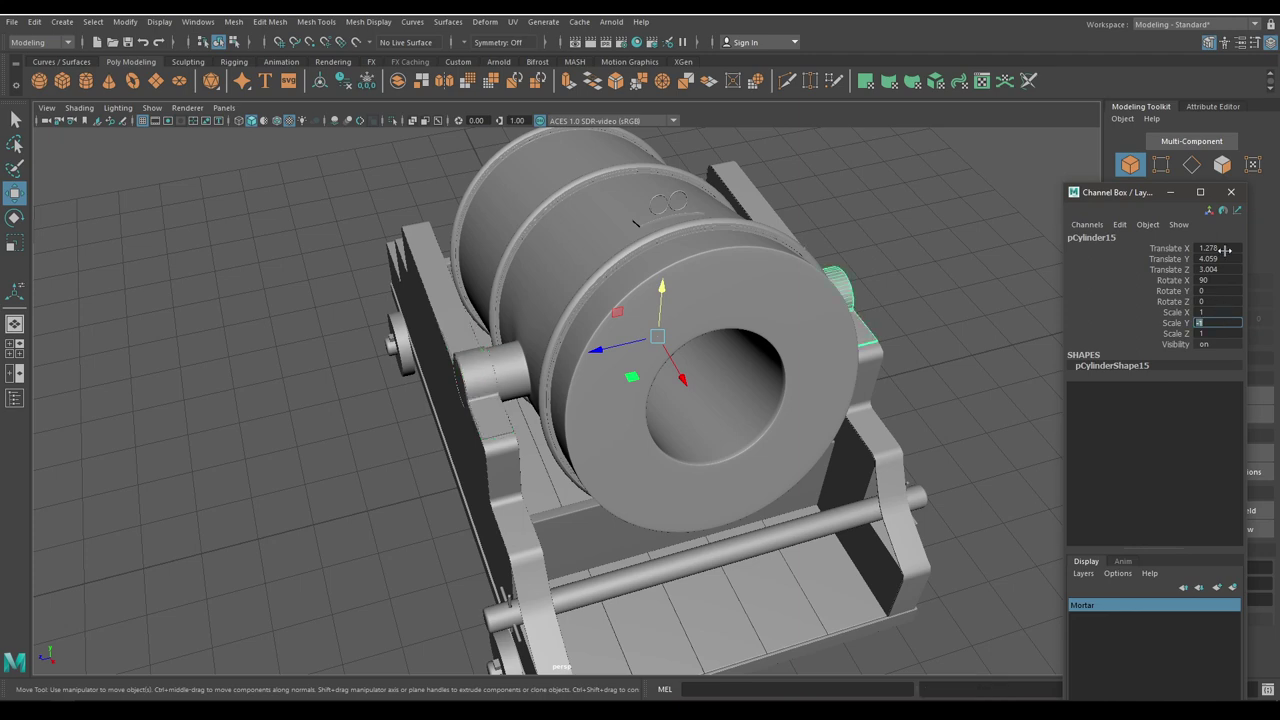
click(1228, 196)
right_drag(969, 249, 1018, 218)
click(1018, 217)
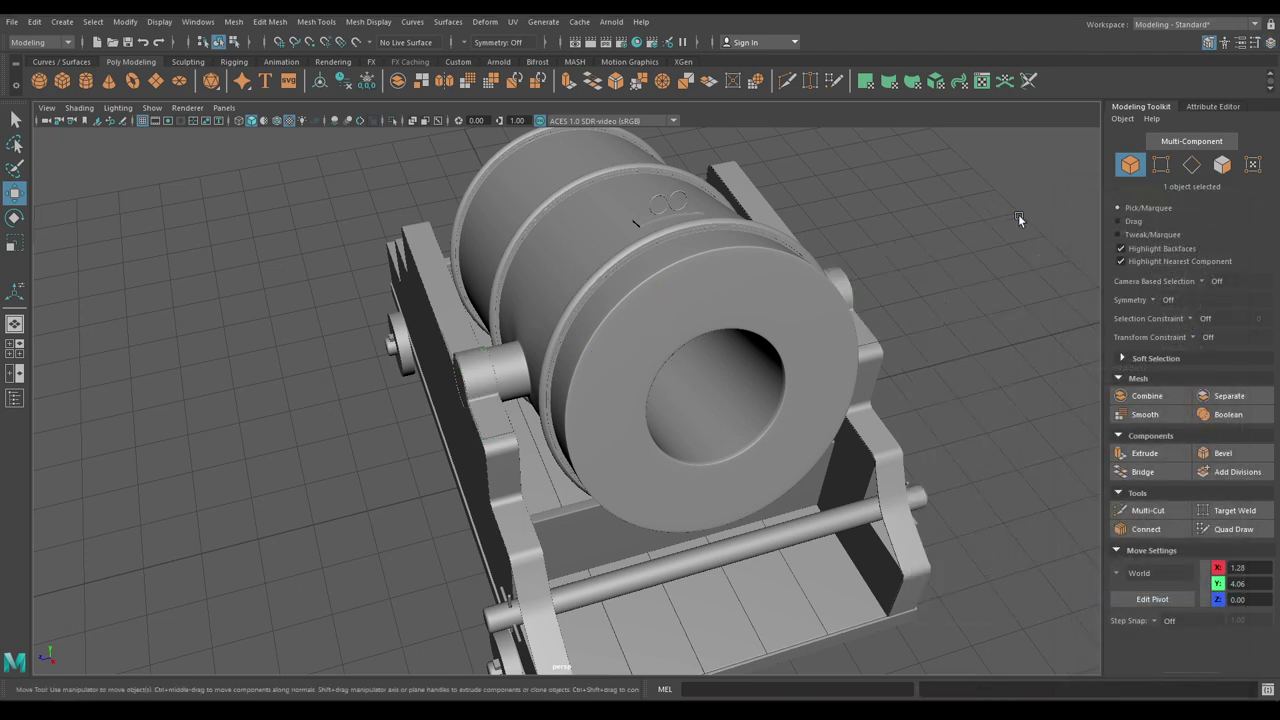
Step: Check the rounded brackets over the trunnions from the front and side, and save the scene
alt+drag(1018, 214, 847, 330)
scroll(800, 354, up, 4)
alt+drag(759, 377, 684, 512)
scroll(684, 510, down, 5)
alt+drag(660, 450, 868, 370)
key(ctrl+s)
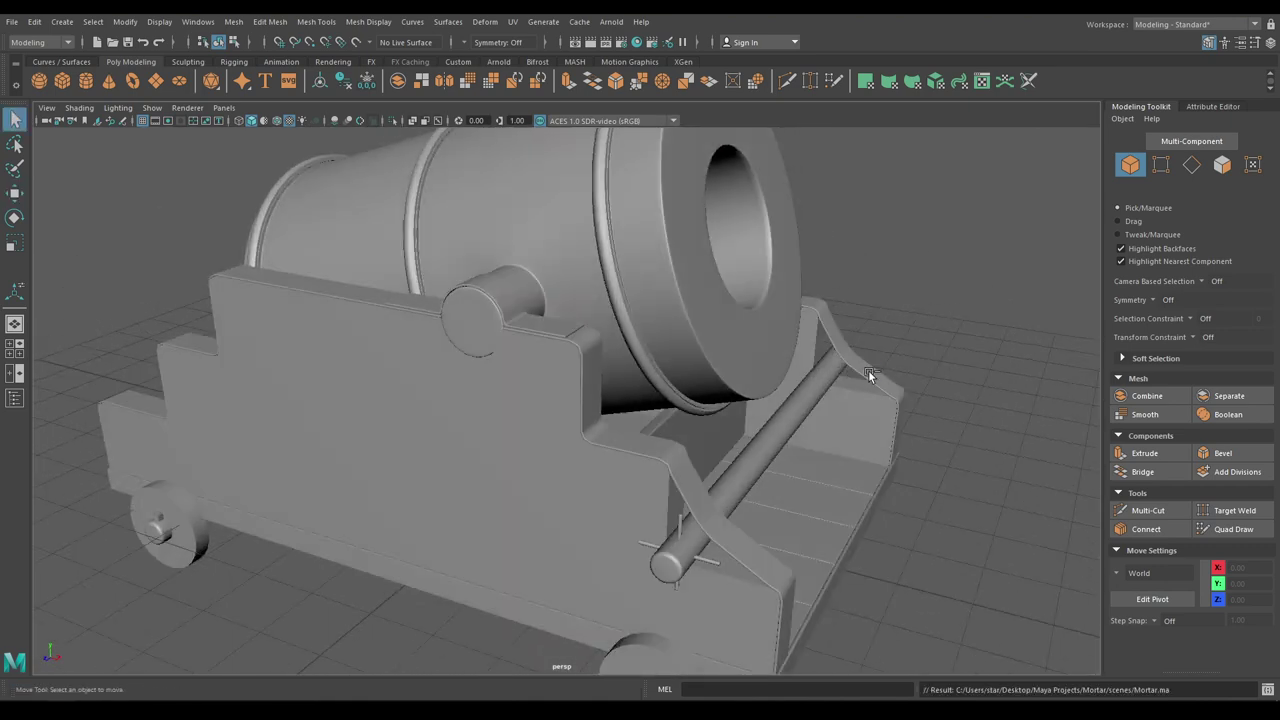
scroll(640, 400, down, 4)
alt+drag(614, 403, 679, 404)
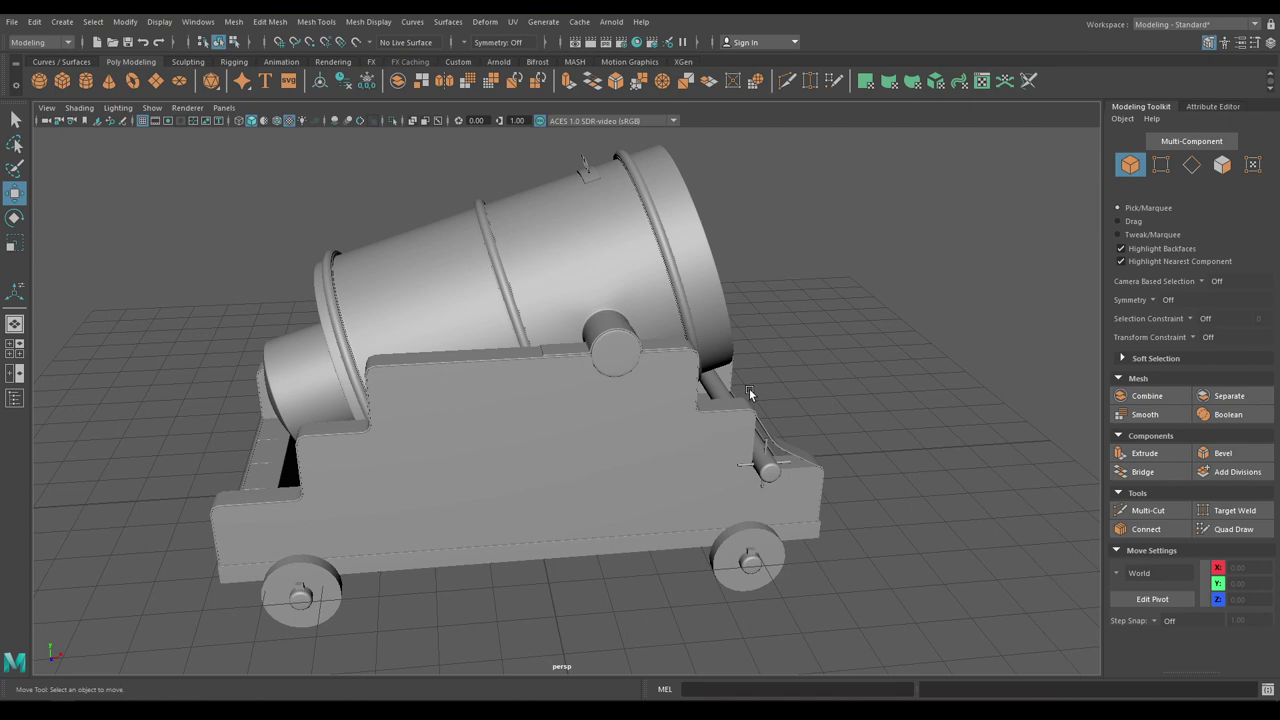
alt+drag(750, 393, 542, 557)
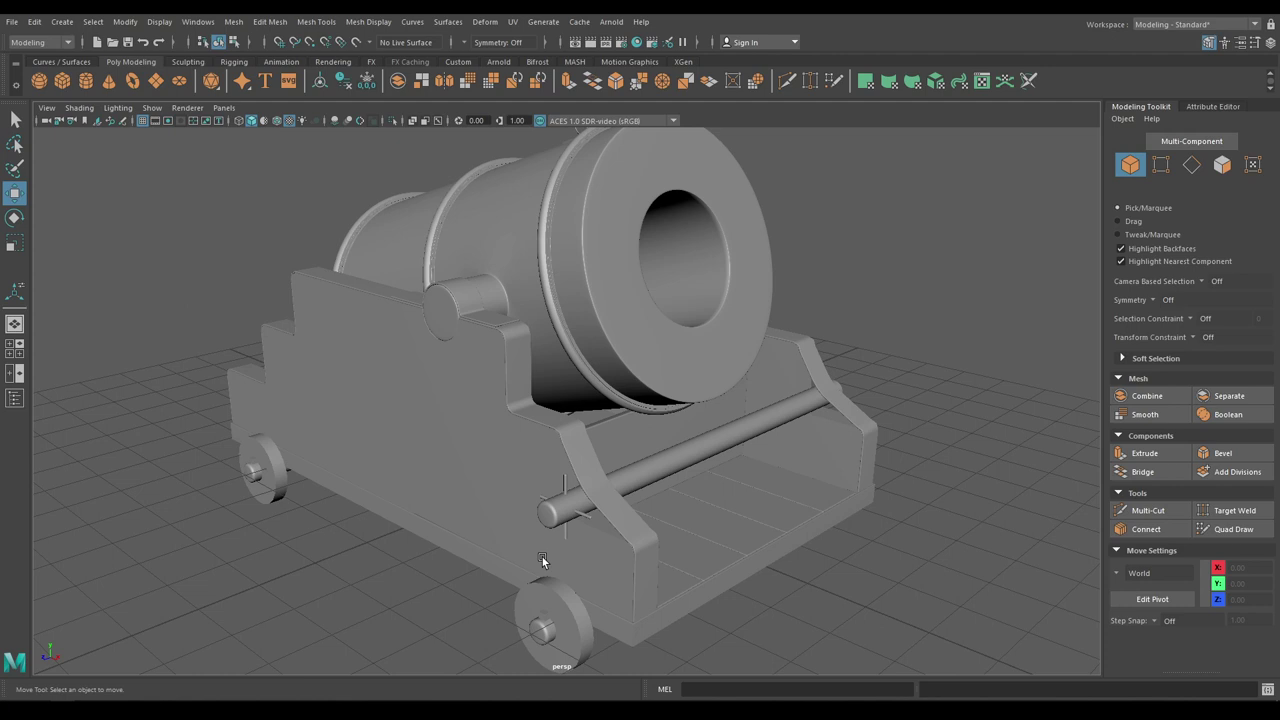
scroll(627, 496, down, 2)
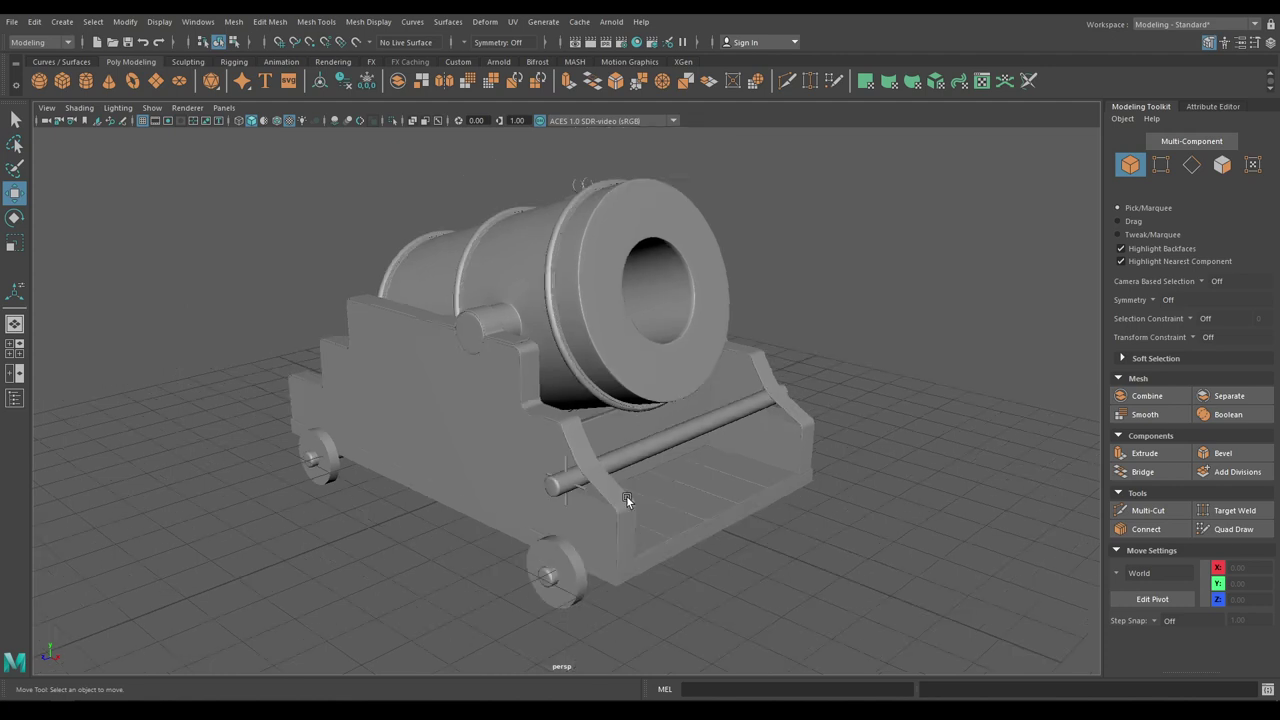